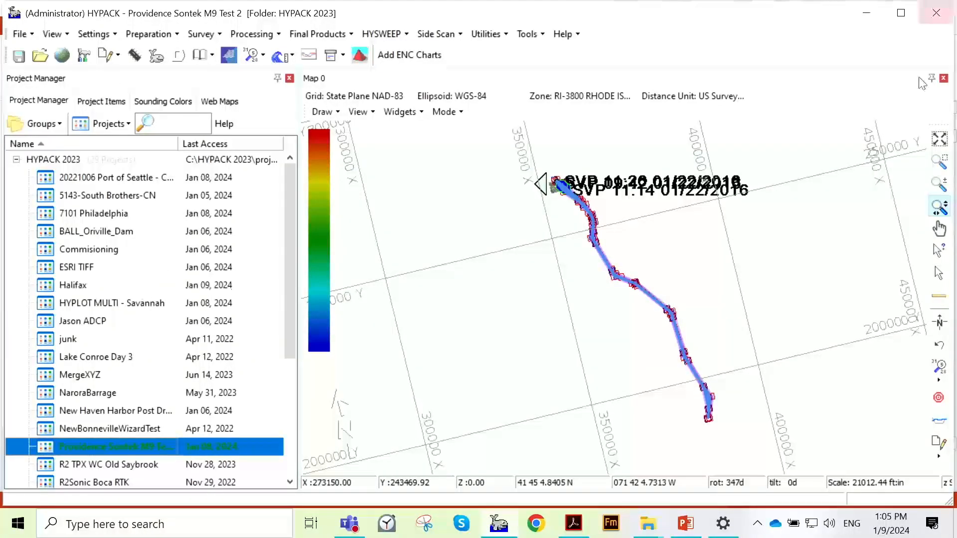
# - Close and restart HYPACK, and launch with the Load Existing option in the Project Wizard
pyautogui.click(938, 13)
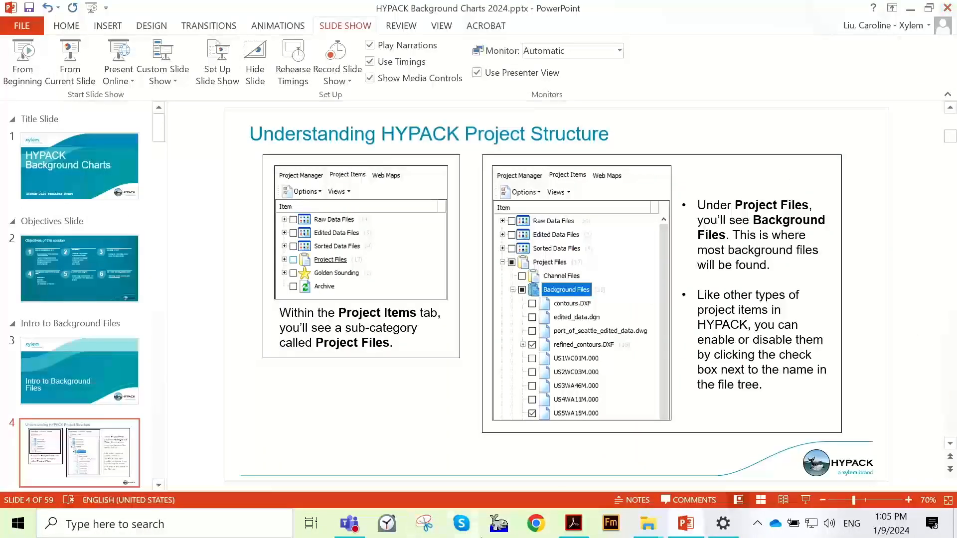
pyautogui.click(507, 527)
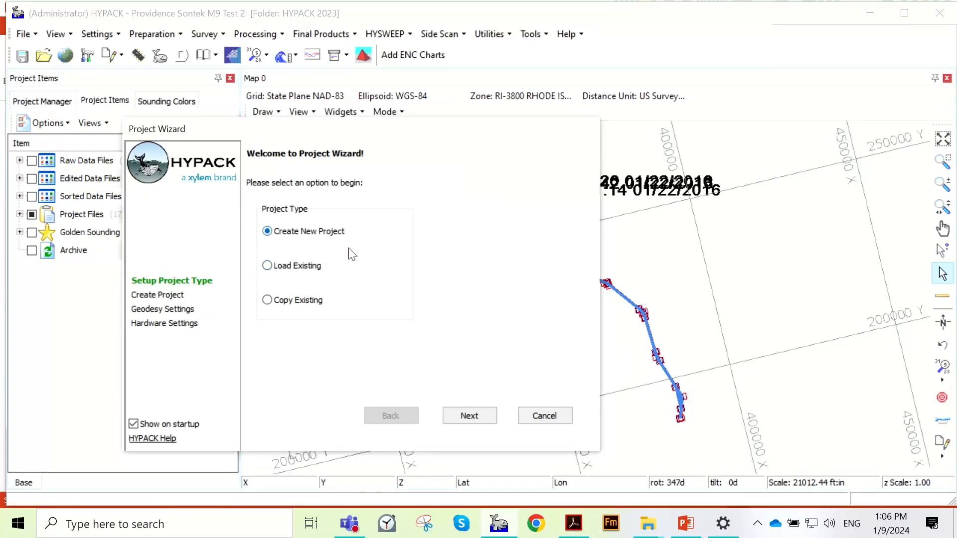
pyautogui.click(322, 272)
pyautogui.click(469, 418)
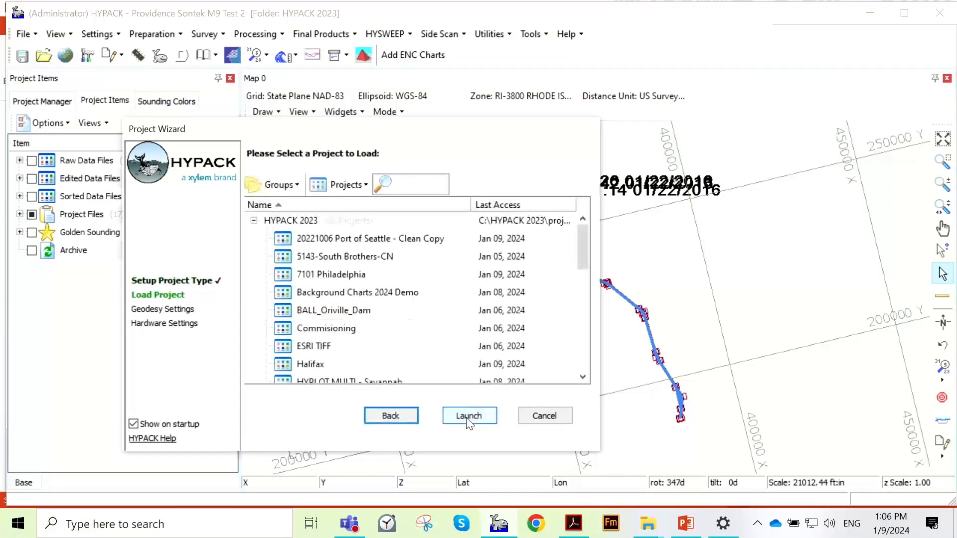
pyautogui.click(471, 416)
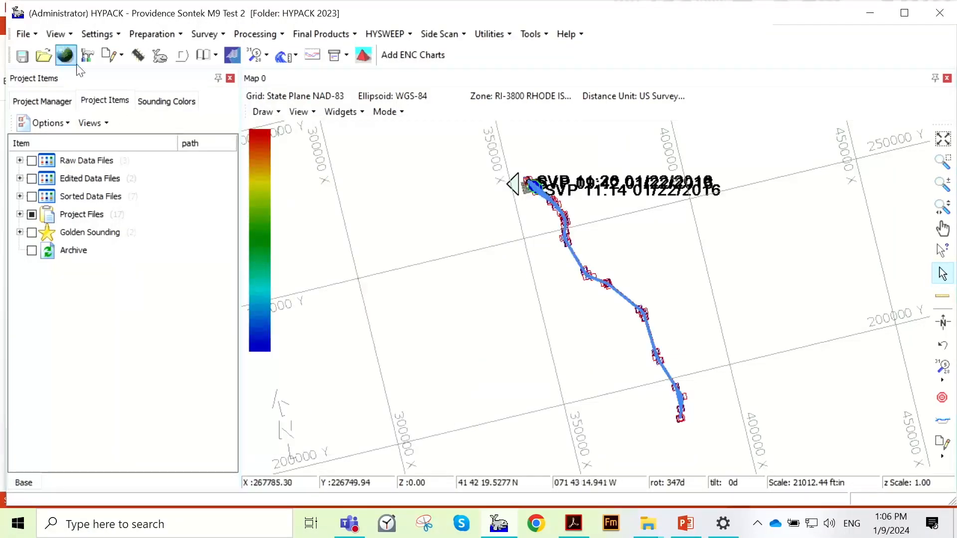
# - Open the Halifax project from the HYPACK 2023 project list
pyautogui.click(63, 106)
pyautogui.scroll(2, 195, 269)
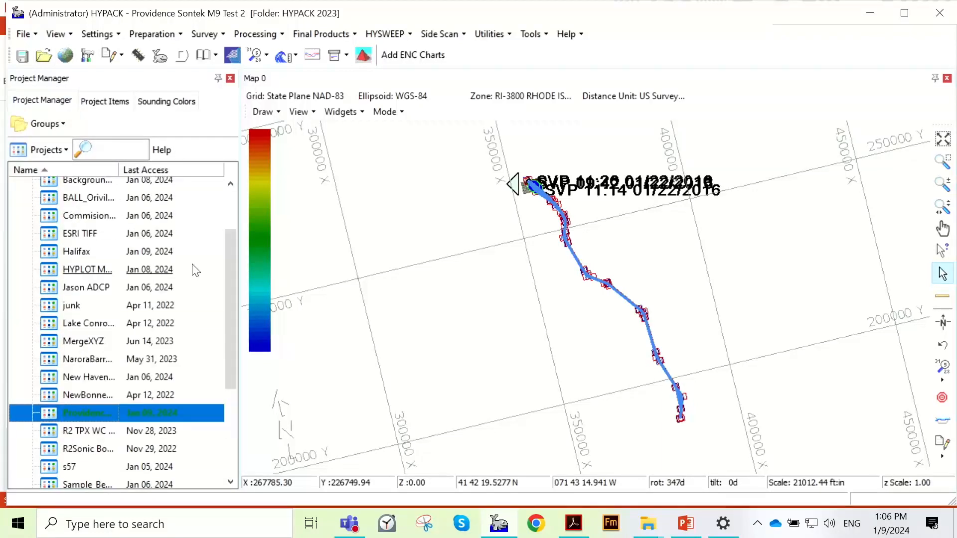
pyautogui.scroll(2, 195, 270)
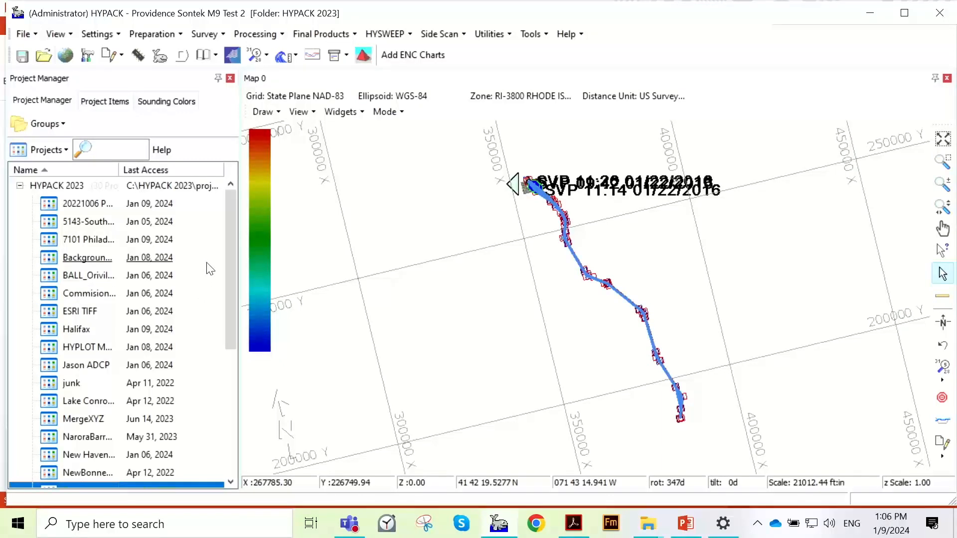
pyautogui.click(106, 328)
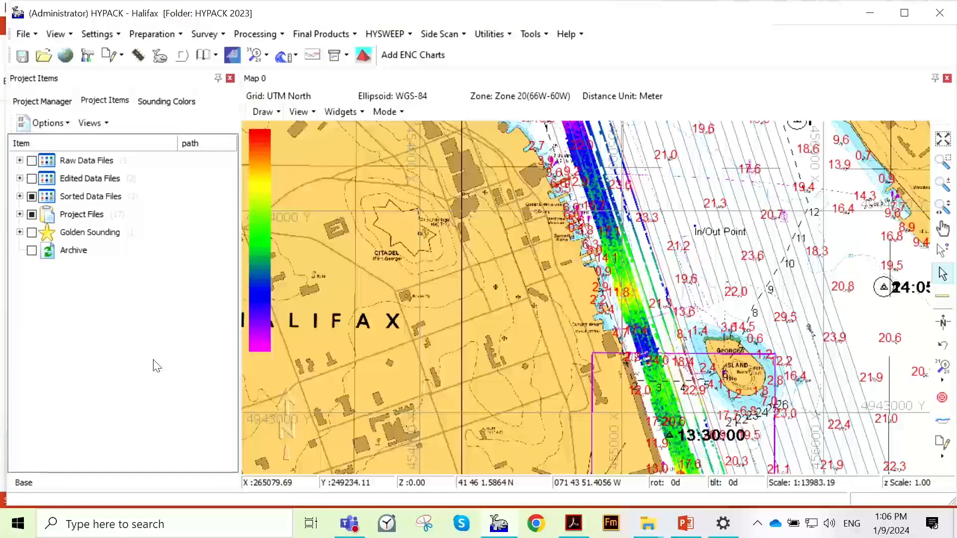
# - Examine the Halifax chart and survey area on the map, and look through the raw and edited data file lists
pyautogui.scroll(-4, 557, 312)
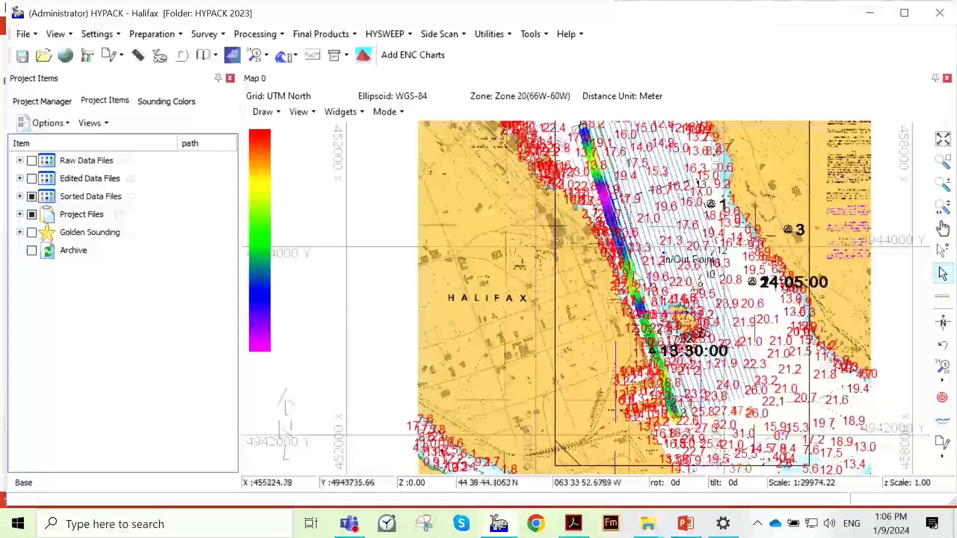
pyautogui.scroll(-1, 574, 334)
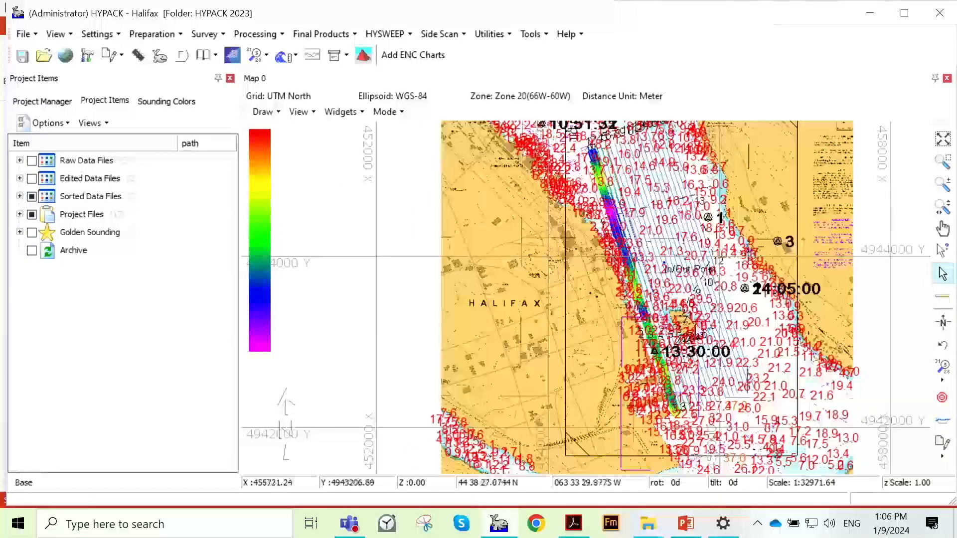
pyautogui.scroll(1, 574, 335)
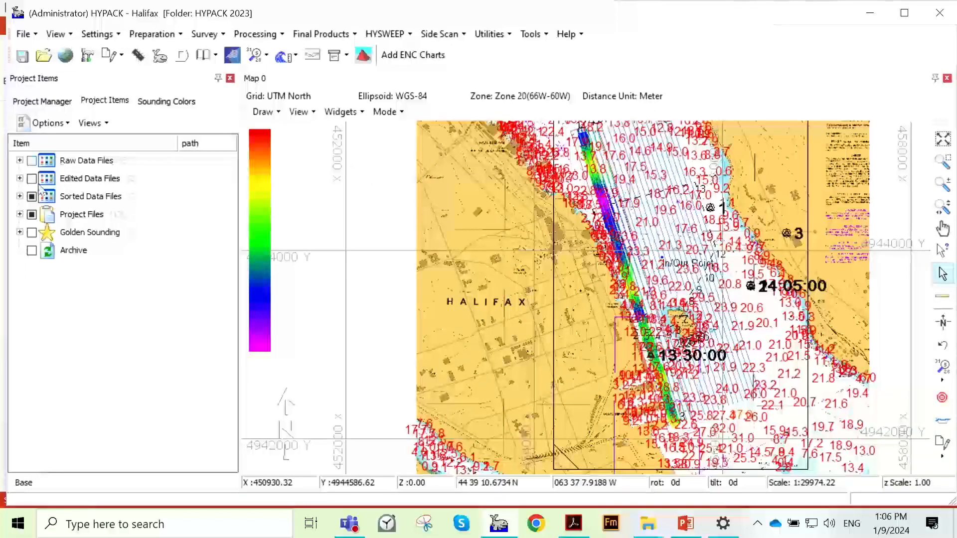
pyautogui.click(20, 161)
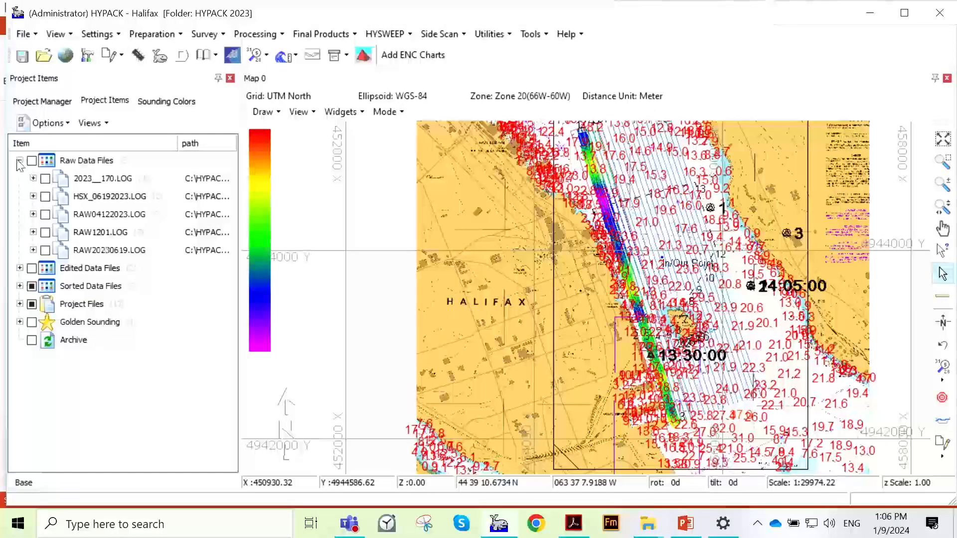
pyautogui.click(20, 161)
pyautogui.click(19, 178)
pyautogui.click(20, 179)
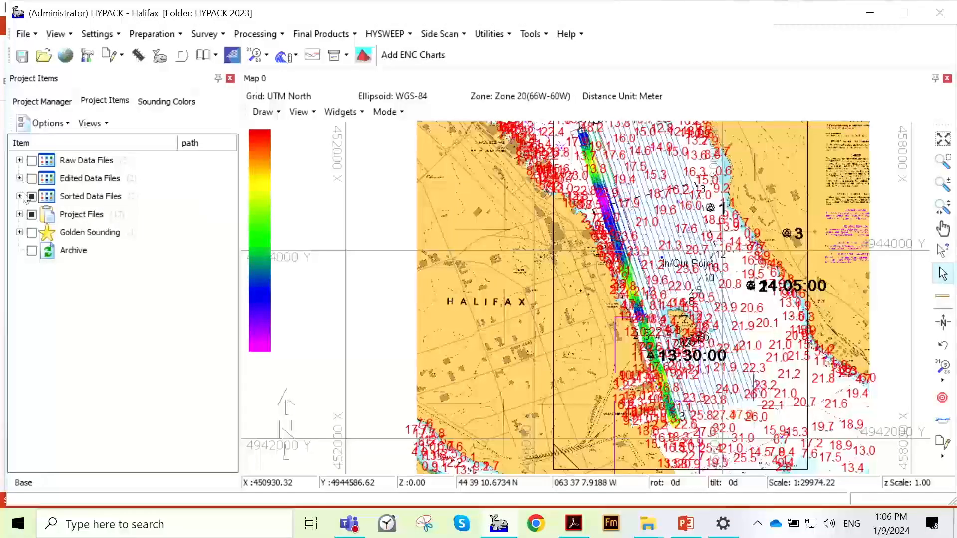
# - Turn off the display of the first sorted data file so its soundings no longer cover the chart
pyautogui.click(20, 196)
pyautogui.click(45, 215)
pyautogui.click(20, 197)
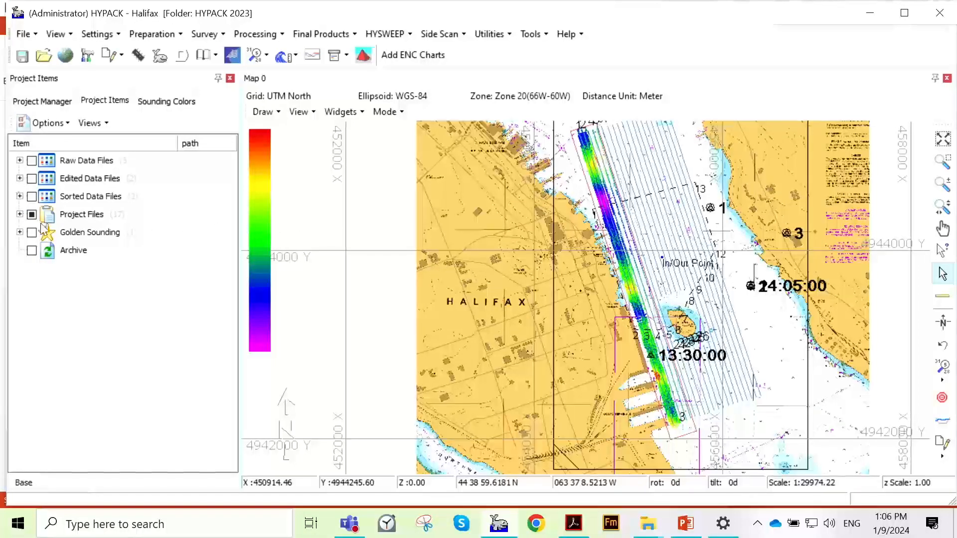
# - Remove the missing chart U37AR063.000 from the Background Files under Project Files
pyautogui.click(19, 214)
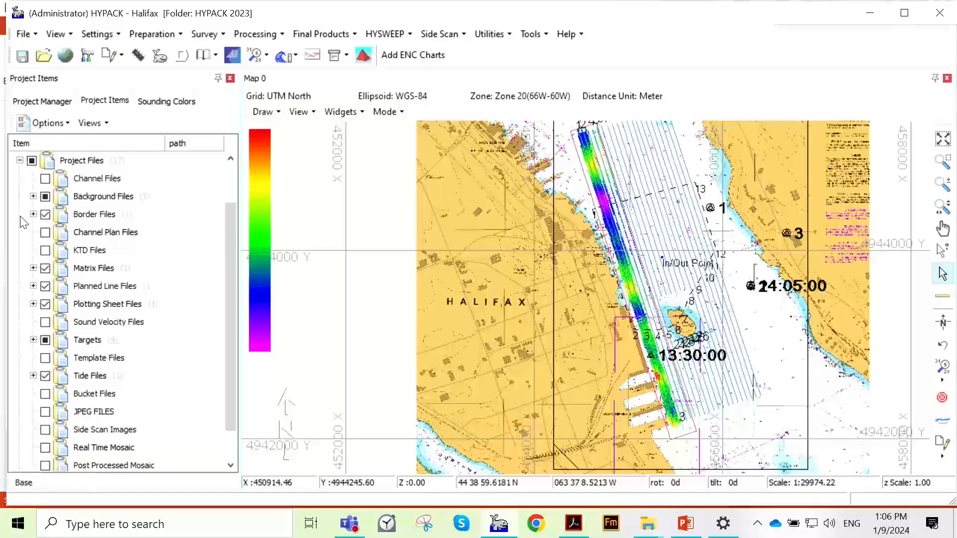
pyautogui.click(32, 196)
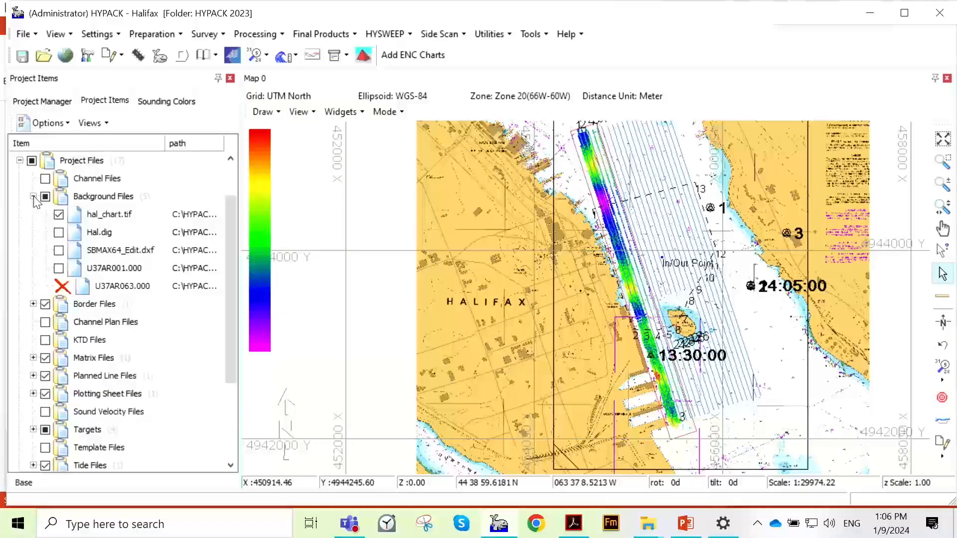
pyautogui.rightClick(142, 295)
pyautogui.click(169, 298)
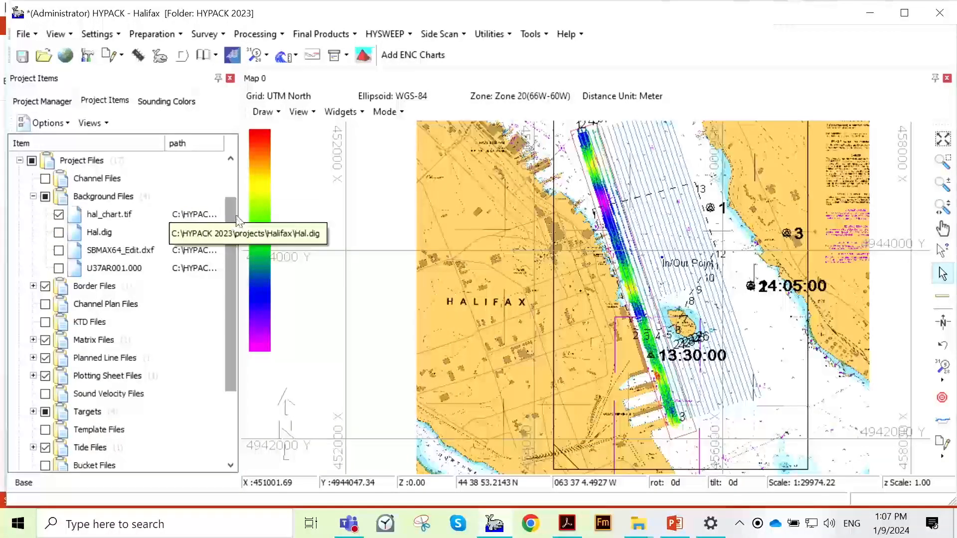
# - Widen the project items area and its path column to reveal where the background files are stored
pyautogui.moveTo(240, 208); pyautogui.dragTo(309, 213)
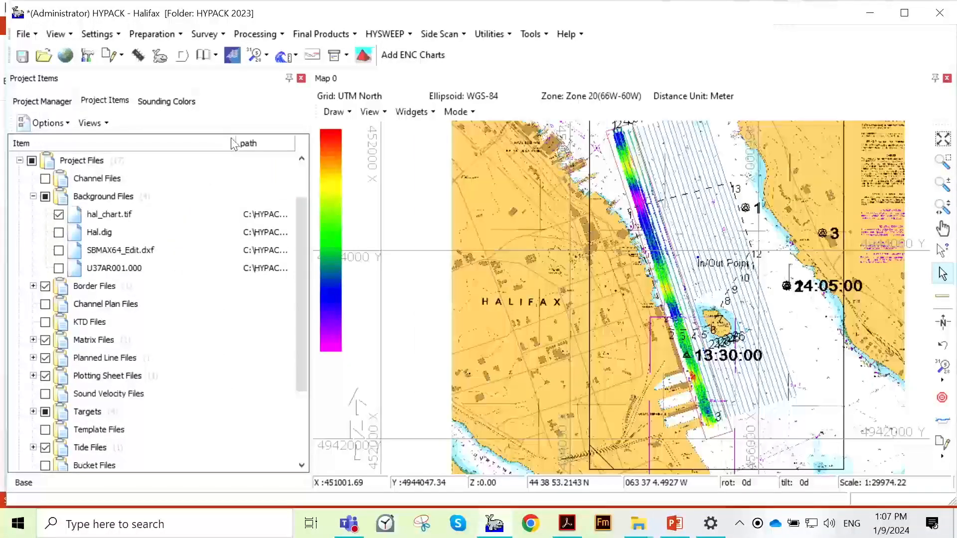
pyautogui.moveTo(215, 144); pyautogui.dragTo(158, 143)
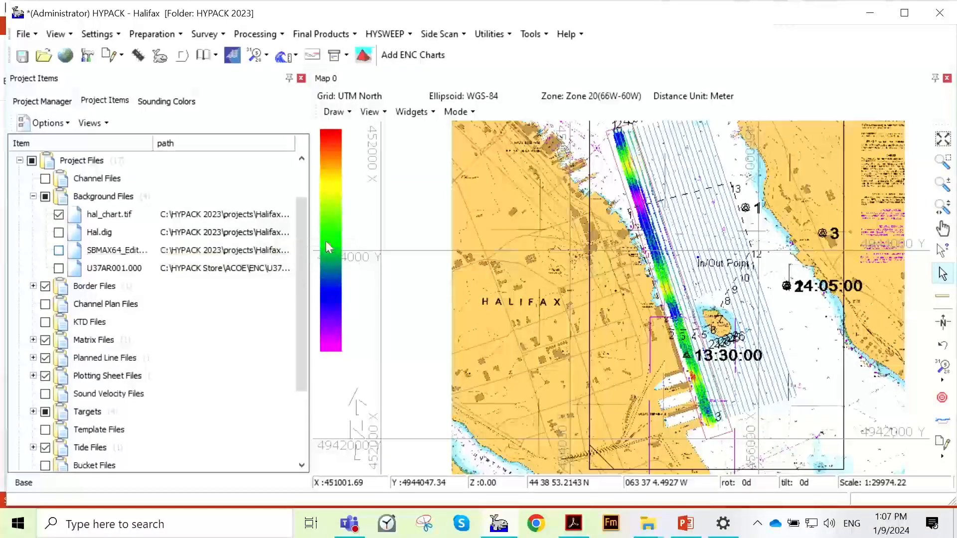
# - Switch to the Projects folder in File Explorer, restore its window to a smaller size, and open the Halifax folder
pyautogui.moveTo(645, 525)
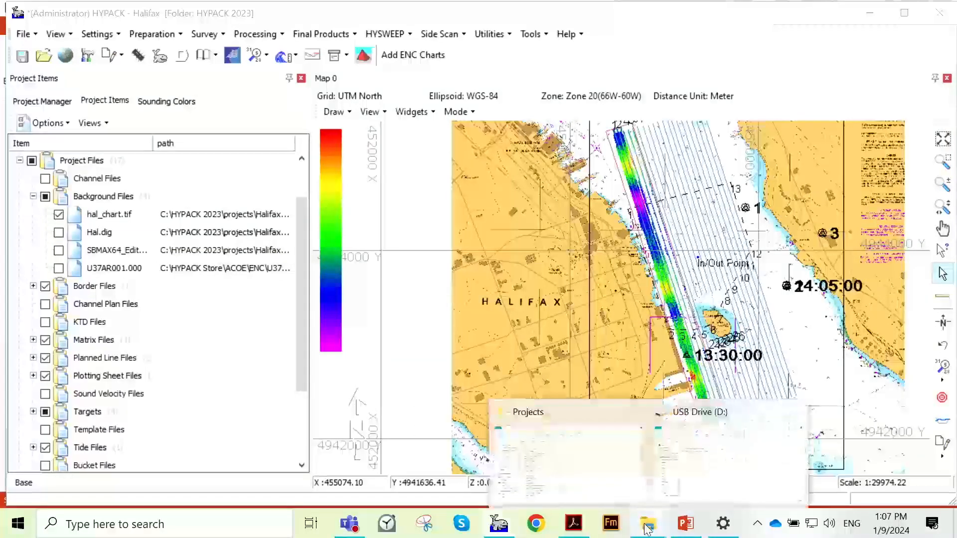
pyautogui.click(595, 461)
pyautogui.doubleClick(683, 13)
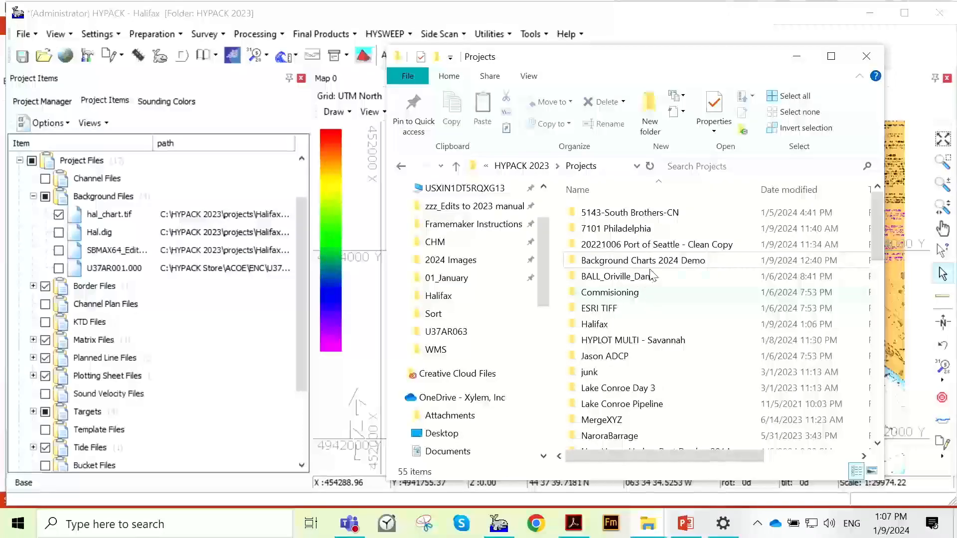
pyautogui.scroll(-2, 658, 264)
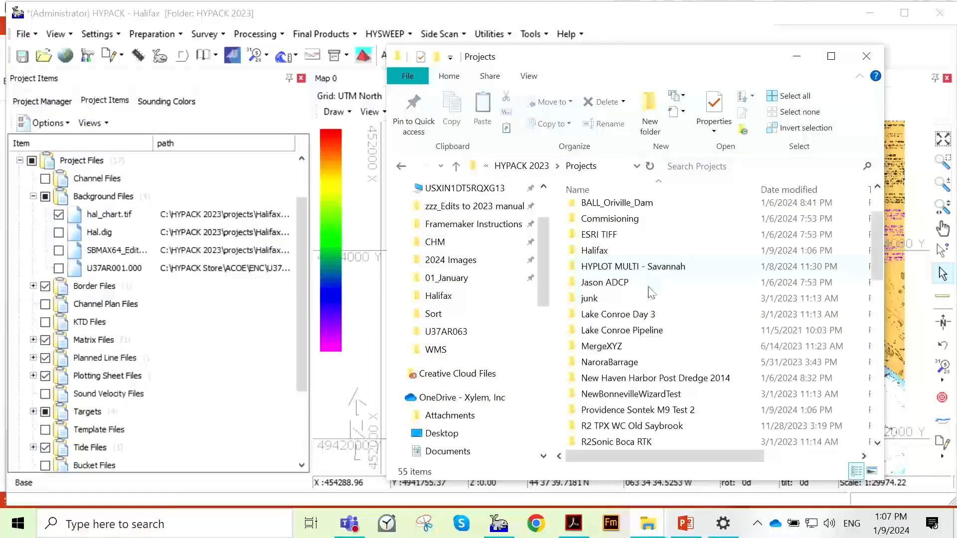
pyautogui.doubleClick(637, 249)
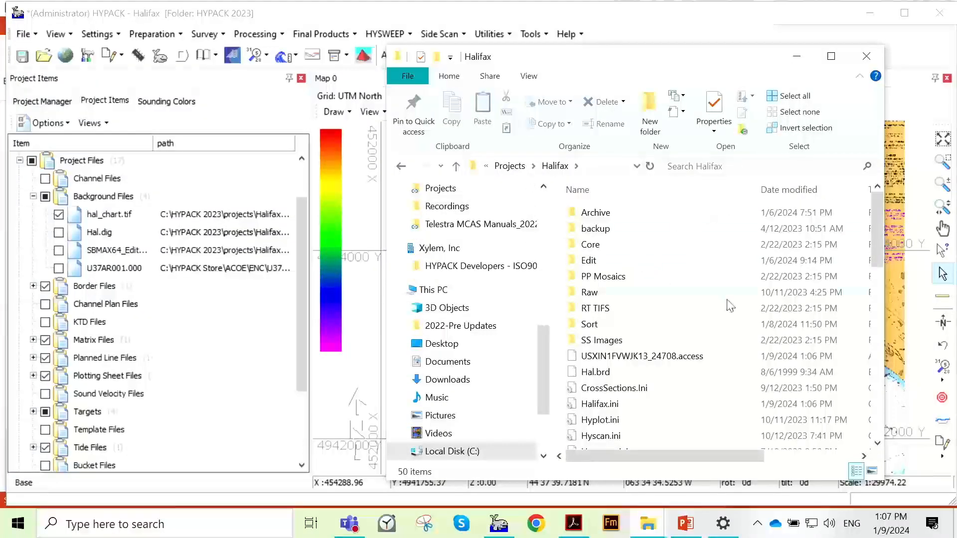
# - Look through the Halifax project folder for the background files listed in the project, such as hal_chart.tif, Hal.dig and SBMAX64_Edit.dxf
pyautogui.scroll(-2, 725, 304)
pyautogui.scroll(2, 660, 259)
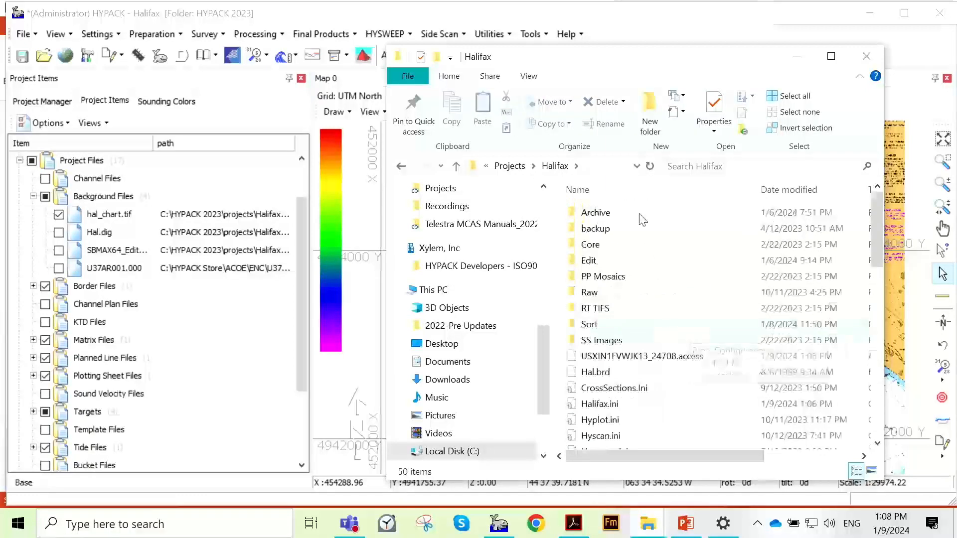
pyautogui.scroll(-3, 718, 279)
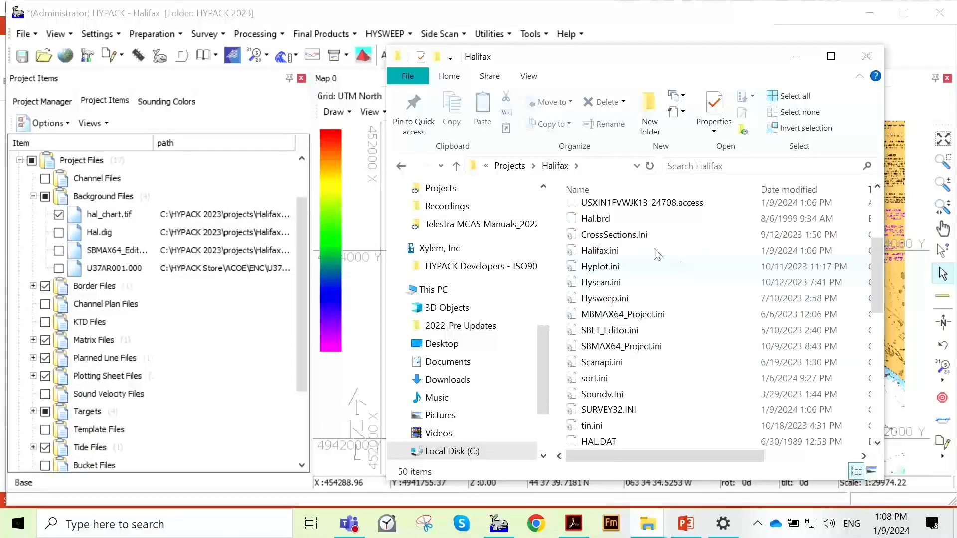
pyautogui.scroll(-3, 710, 317)
pyautogui.scroll(6, 742, 289)
pyautogui.scroll(-7, 692, 301)
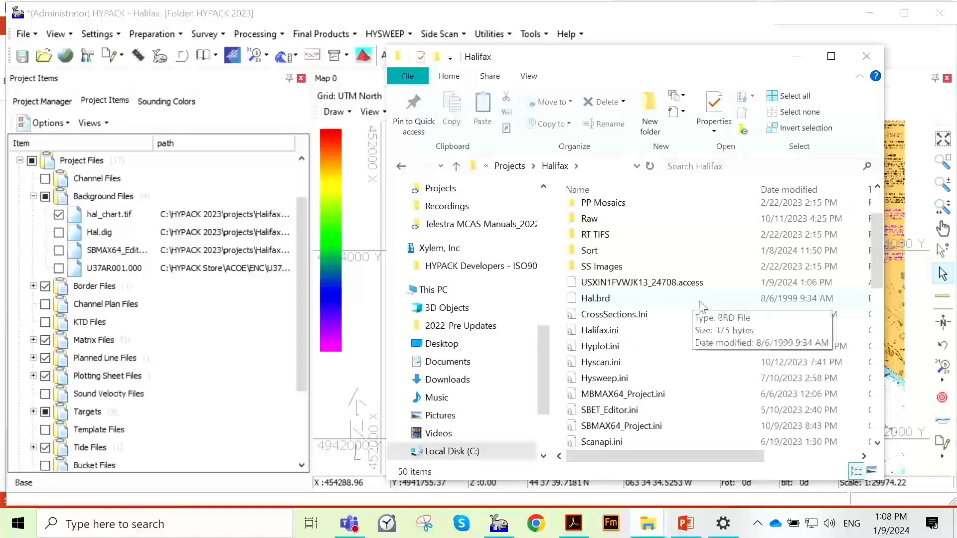
pyautogui.scroll(-3, 702, 306)
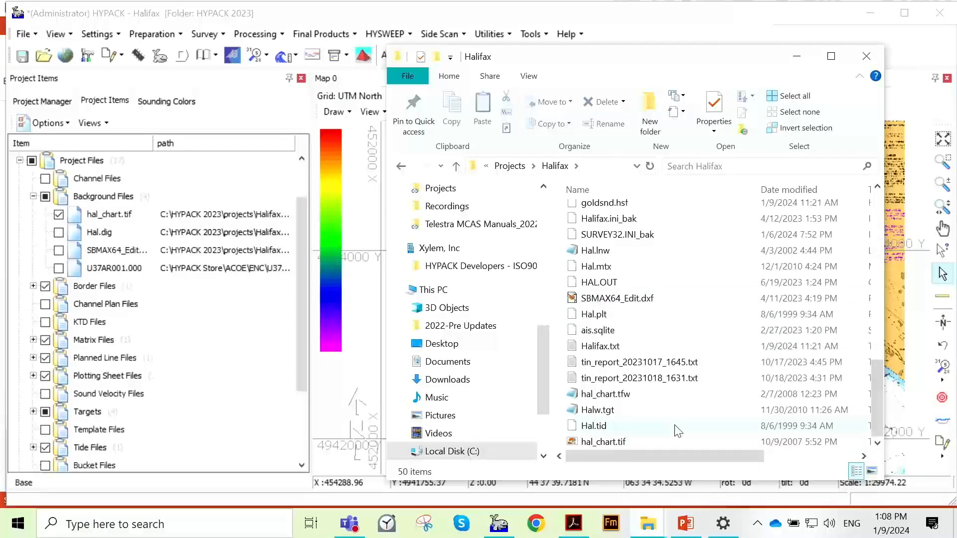
pyautogui.scroll(2, 698, 351)
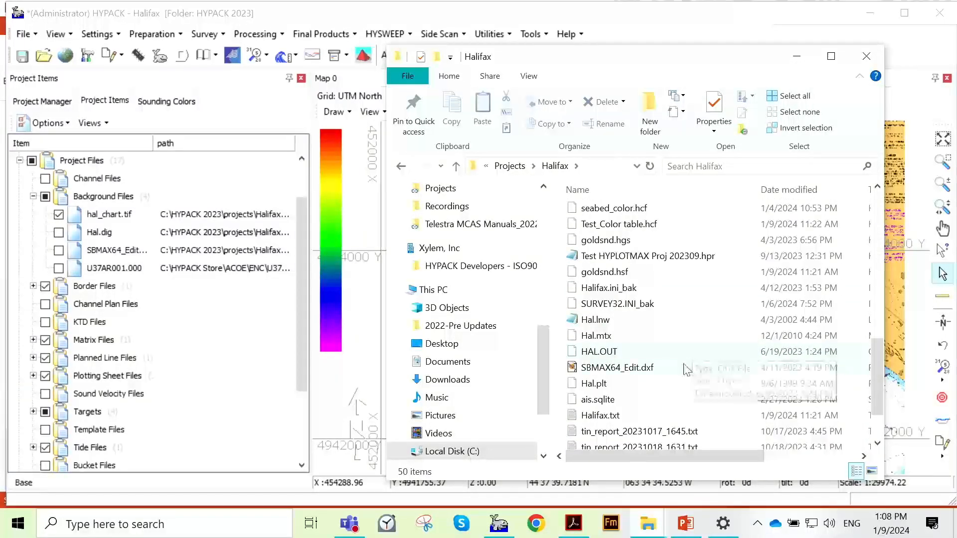
pyautogui.scroll(2, 700, 338)
pyautogui.scroll(2, 713, 293)
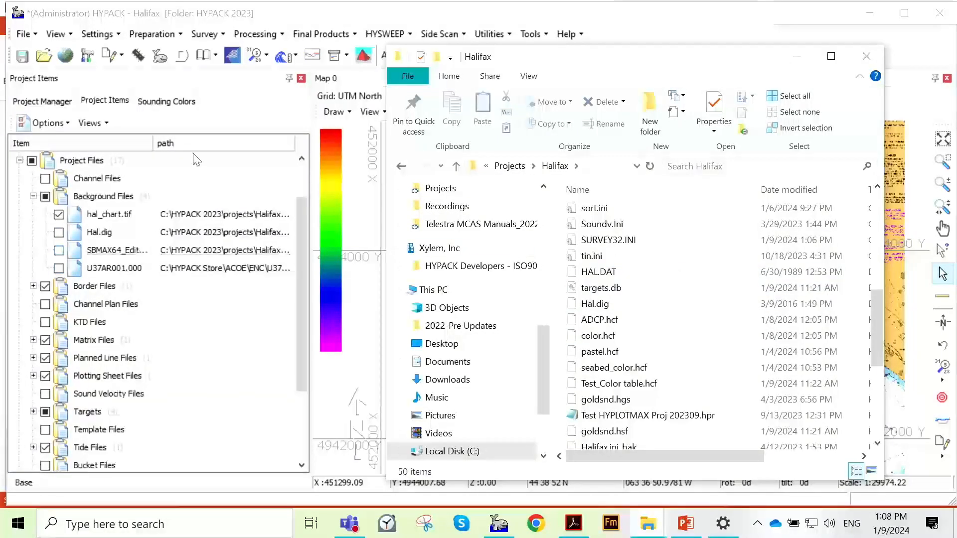
# - Widen the Item column to fit the background file names, and compare their paths with the Halifax folder before minimizing it
pyautogui.click(161, 146)
pyautogui.moveTo(153, 144); pyautogui.dragTo(192, 145)
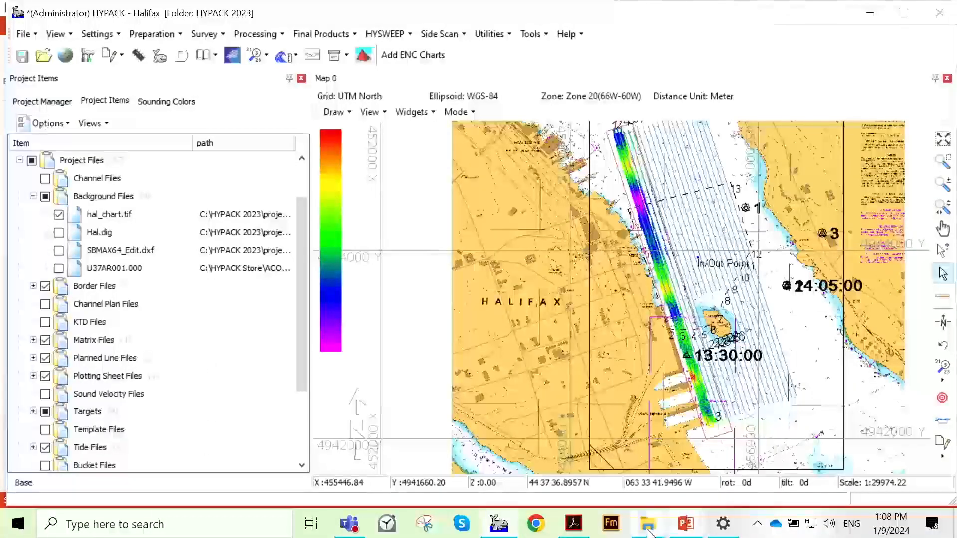
pyautogui.moveTo(648, 523)
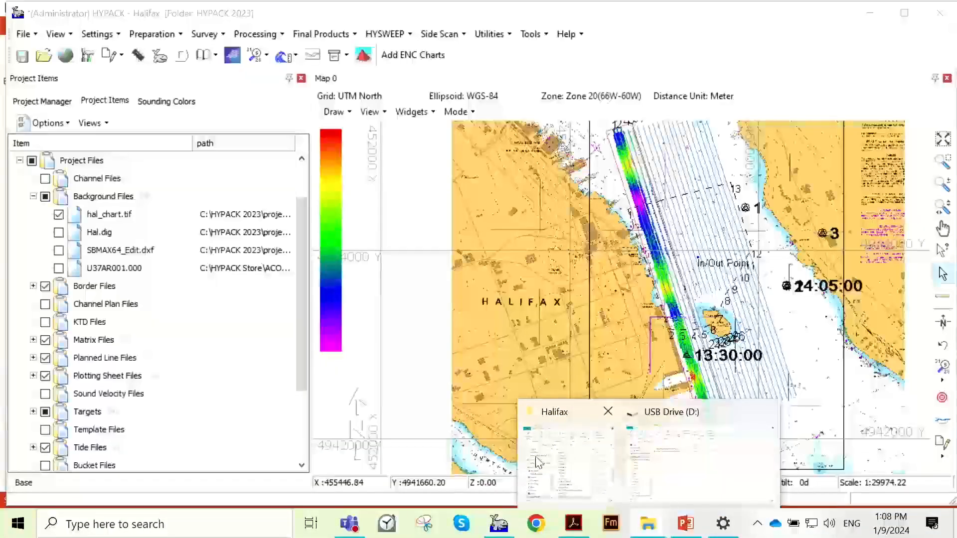
pyautogui.click(568, 463)
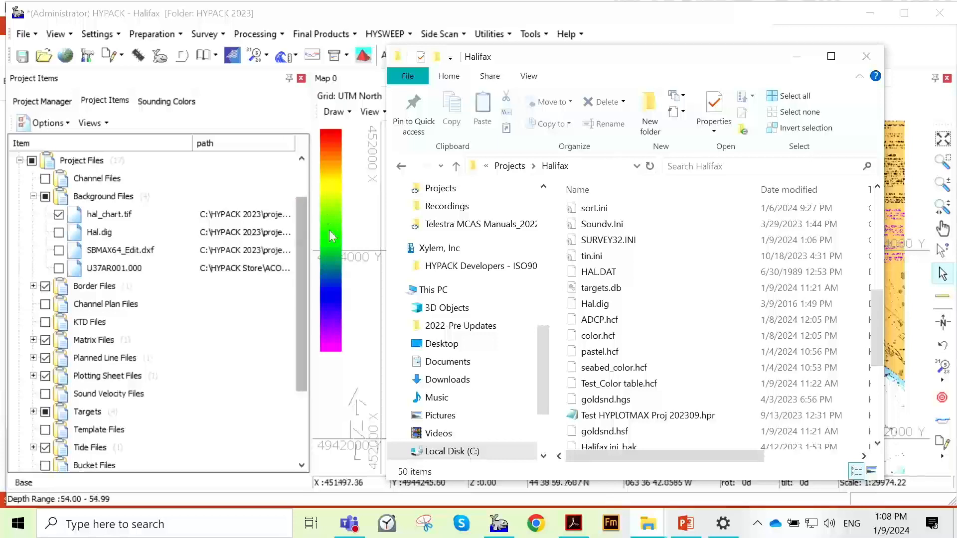
pyautogui.click(796, 57)
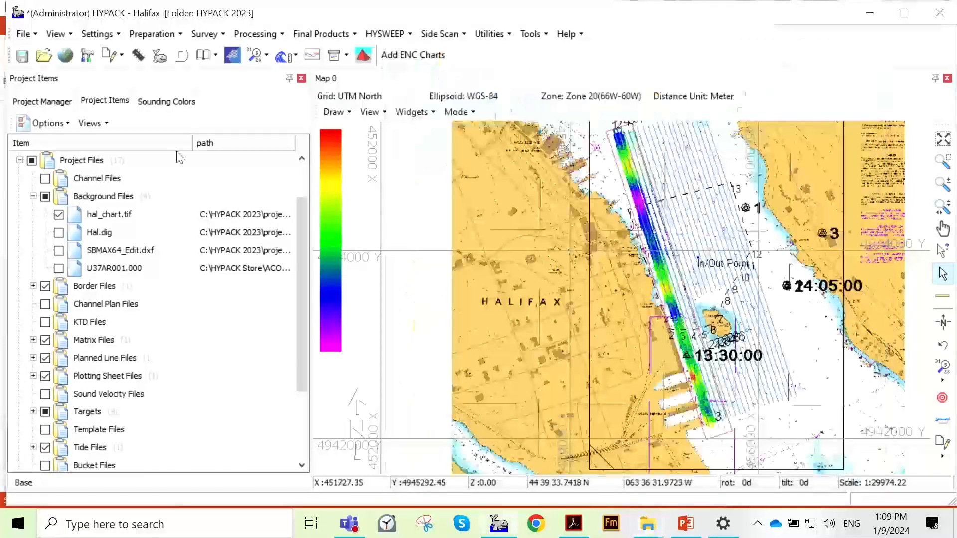
# - Open the 7101 Philadelphia project without saving the changes to Halifax
pyautogui.click(61, 104)
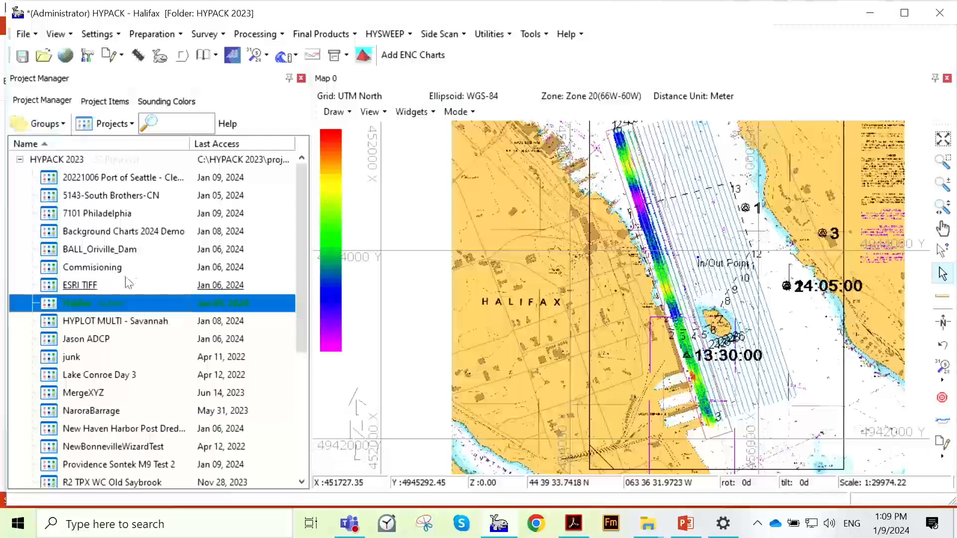
pyautogui.doubleClick(132, 213)
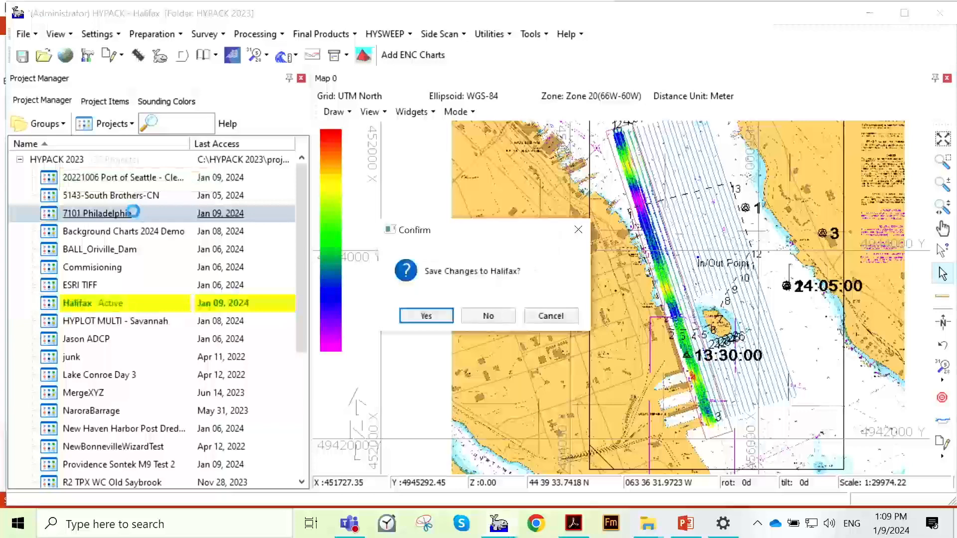
pyautogui.click(478, 319)
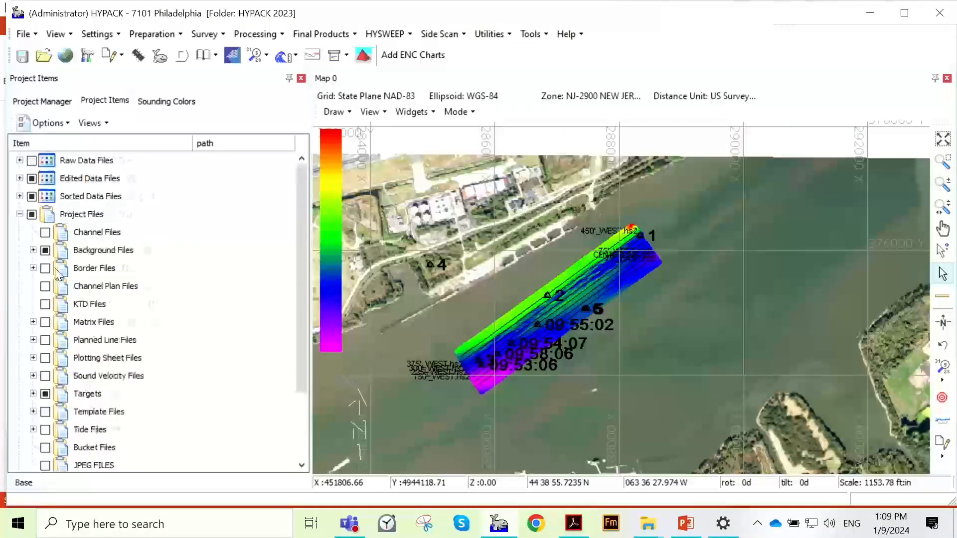
# - Expand the project's Background Files and look through the listed charts and their paths
pyautogui.click(33, 250)
pyautogui.scroll(-3, 181, 229)
pyautogui.scroll(-3, 180, 229)
pyautogui.scroll(5, 219, 269)
# - Switch to the Halifax window in File Explorer, maximize it, and open the 7101 Philadelphia folder under Projects
pyautogui.moveTo(643, 524)
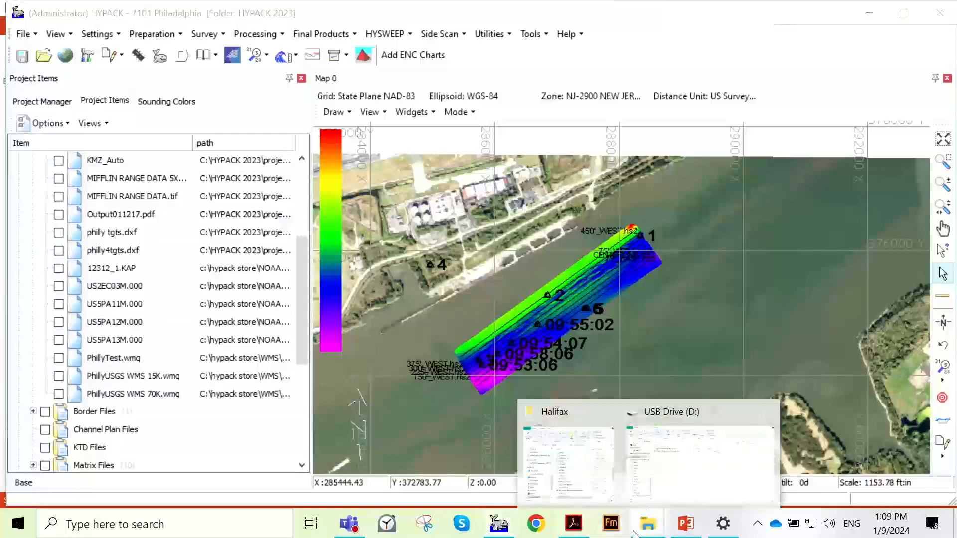
pyautogui.click(573, 439)
pyautogui.click(831, 56)
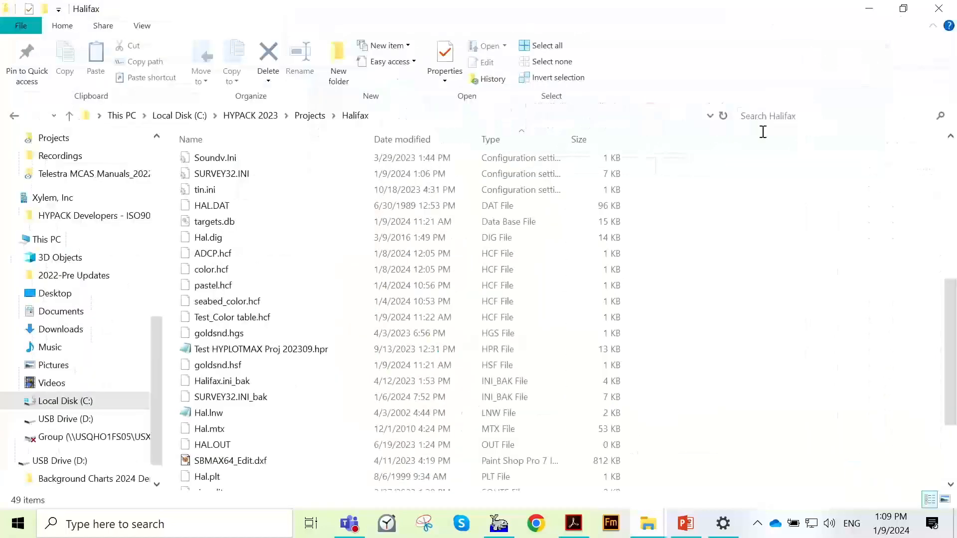
pyautogui.click(310, 116)
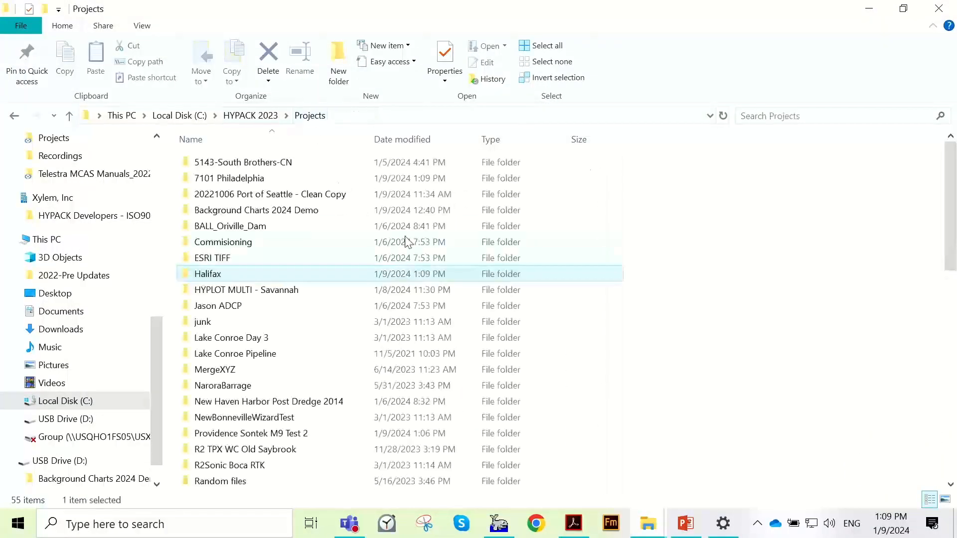
pyautogui.doubleClick(286, 180)
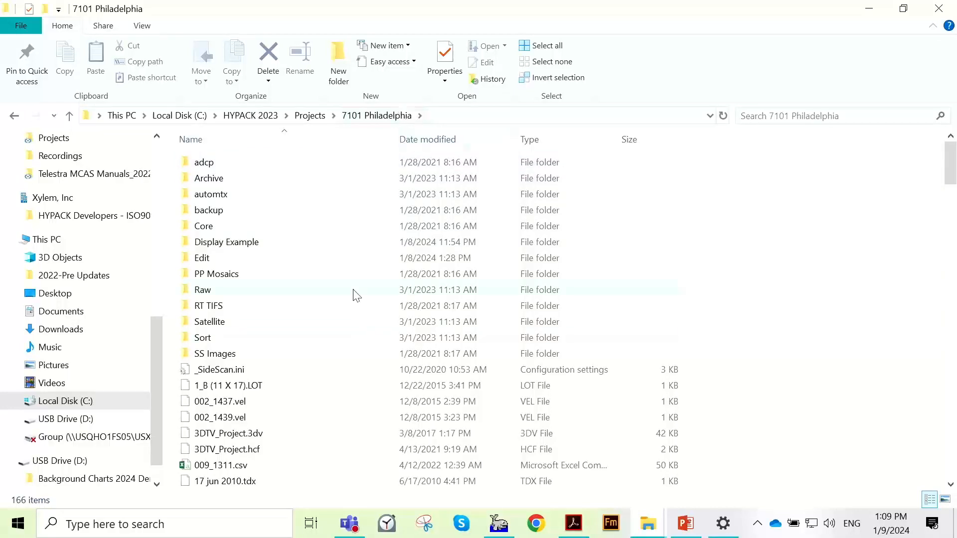
# - Copy woodbury_nj.tfw and woodbury_nj.tif from the Display Example folder into the 7101 Philadelphia folder, and minimize File Explorer
pyautogui.doubleClick(344, 248)
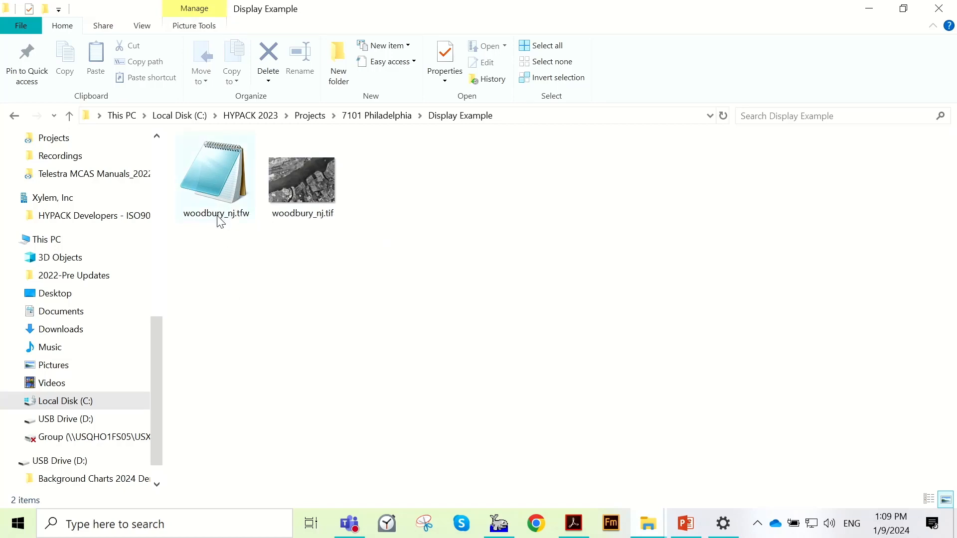
pyautogui.moveTo(356, 286); pyautogui.dragTo(247, 182)
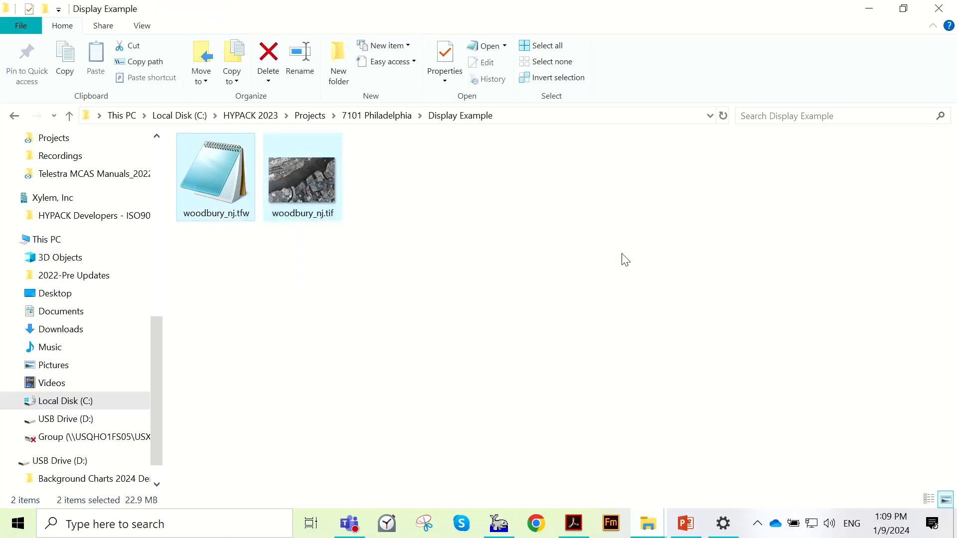
pyautogui.click(379, 122)
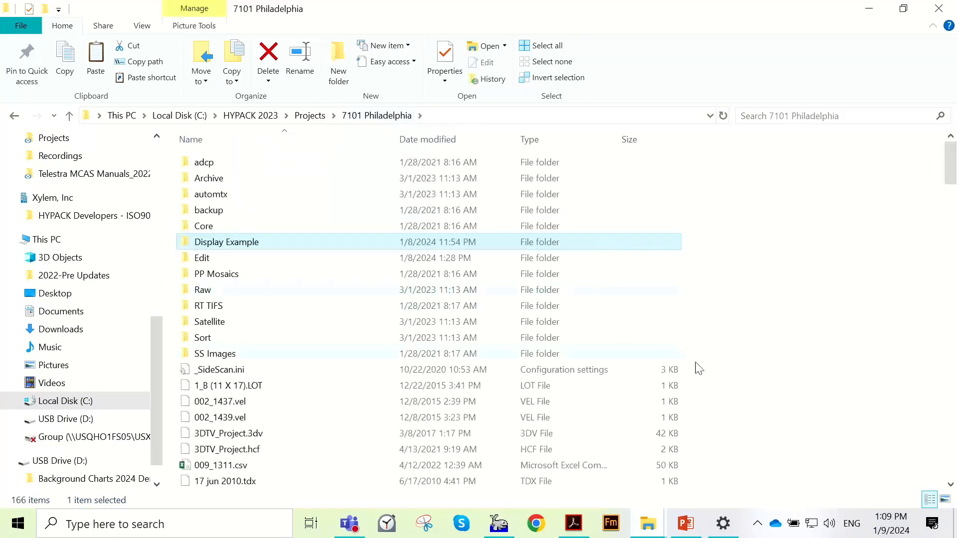
pyautogui.scroll(-3, 733, 357)
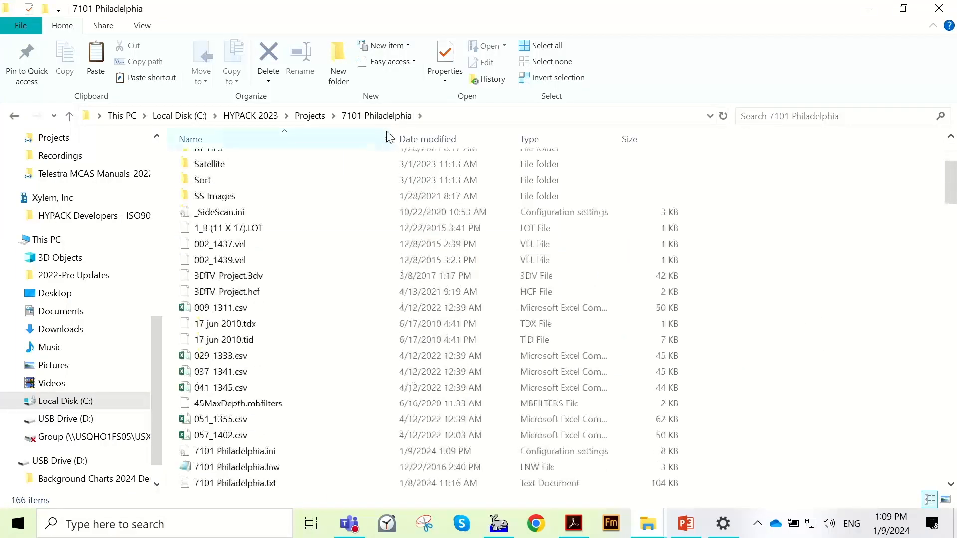
pyautogui.hotkey('ctrl', 'v')
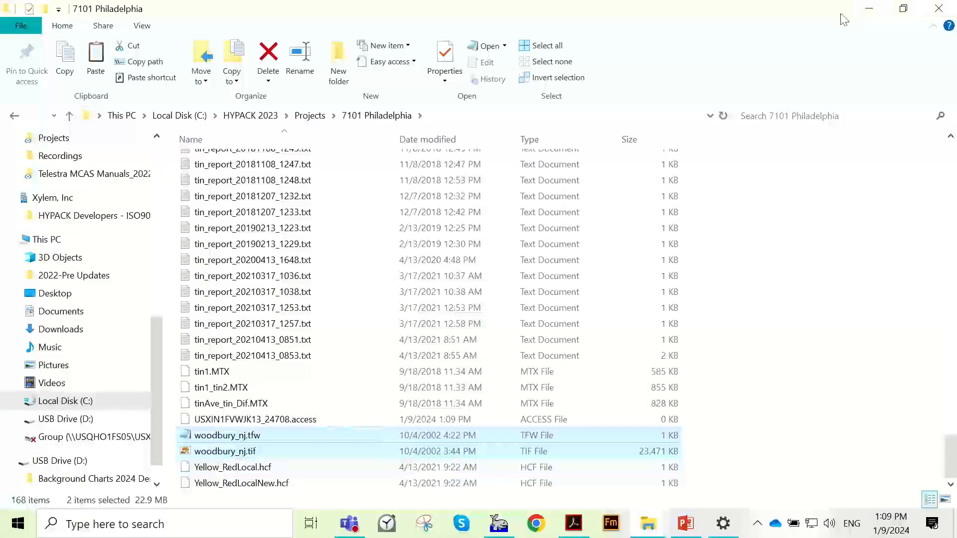
pyautogui.click(868, 9)
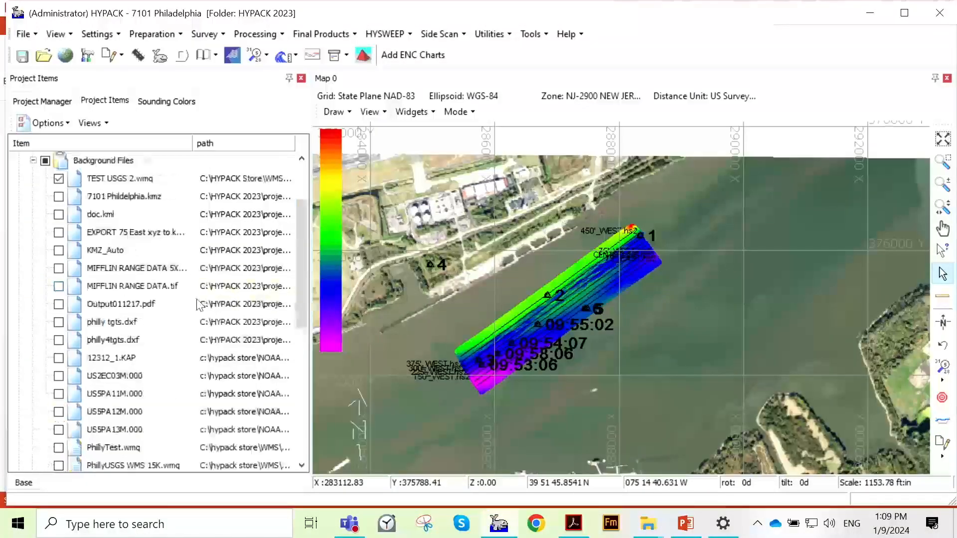
# - Check the Background Files list for the copied chart, and rescan the project folders to pick it up
pyautogui.scroll(-2, 192, 286)
pyautogui.scroll(2, 192, 332)
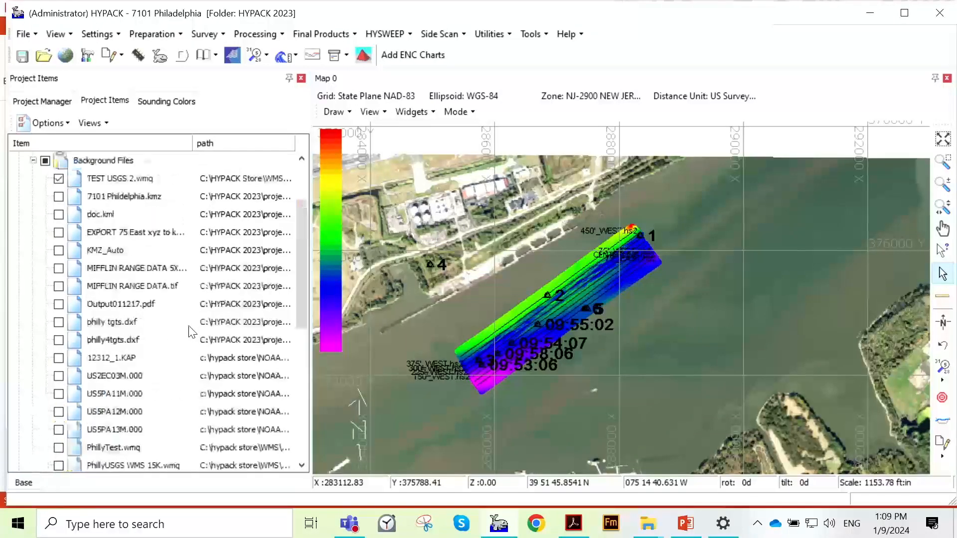
pyautogui.rightClick(97, 164)
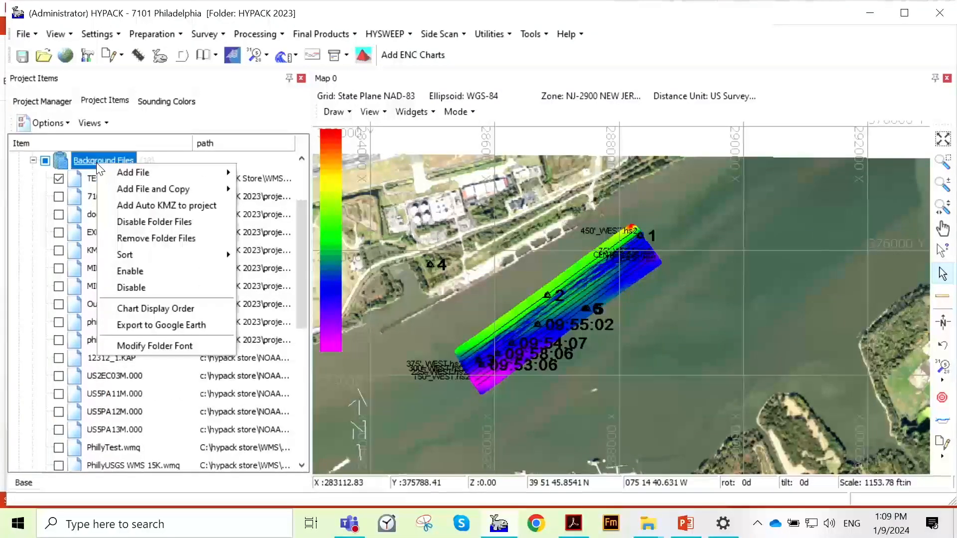
pyautogui.click(95, 142)
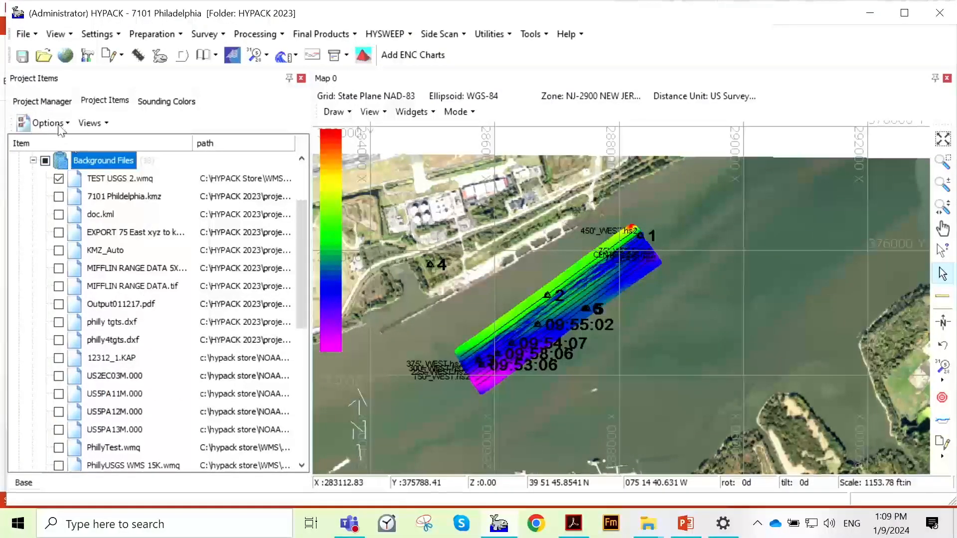
pyautogui.click(64, 127)
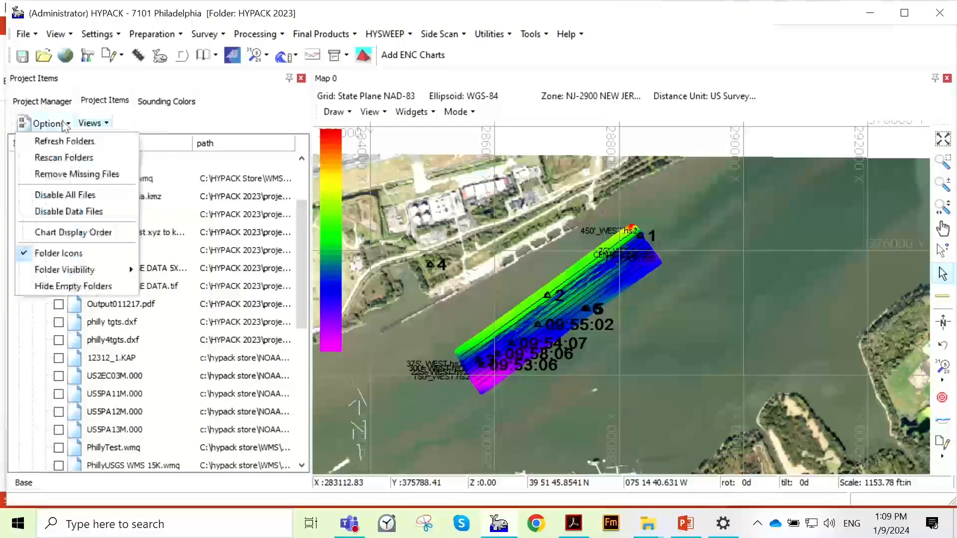
pyautogui.click(63, 157)
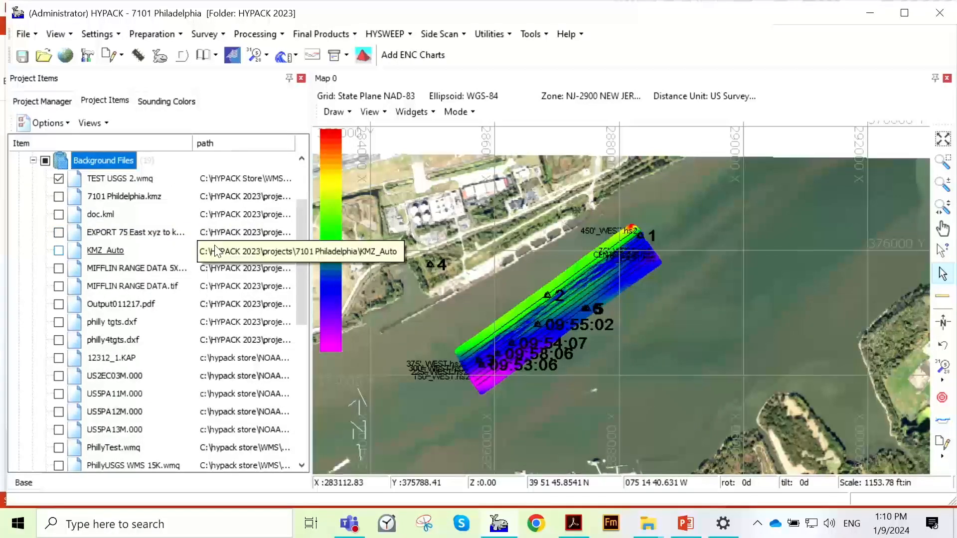
# - Find woodbury_nj.tif in the Background Files and display its full extent on the map
pyautogui.scroll(-3, 215, 250)
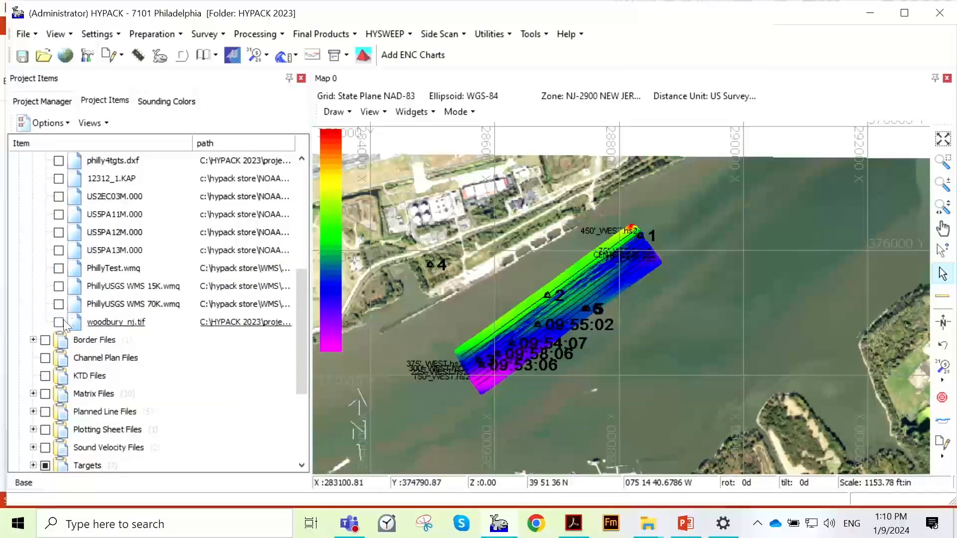
pyautogui.scroll(2, 176, 273)
pyautogui.scroll(-2, 175, 273)
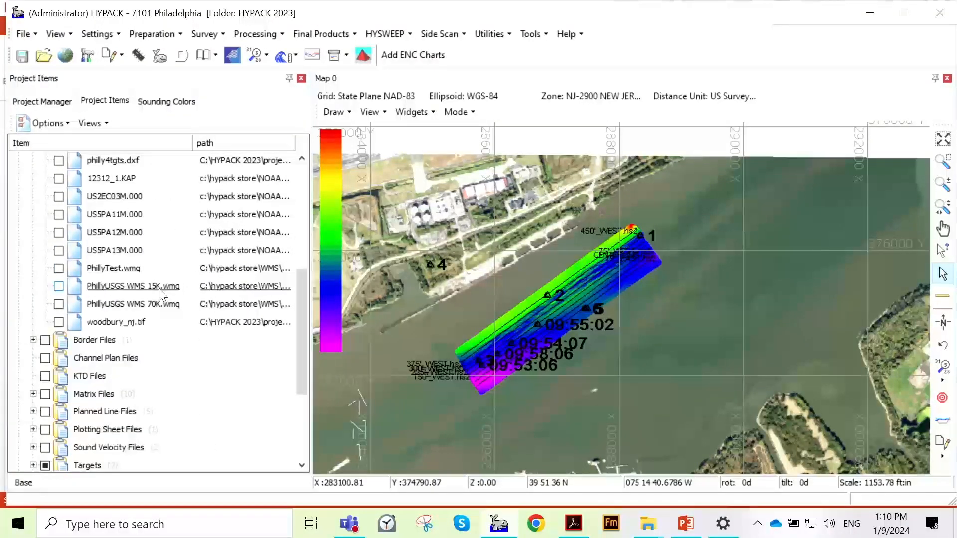
pyautogui.scroll(2, 159, 289)
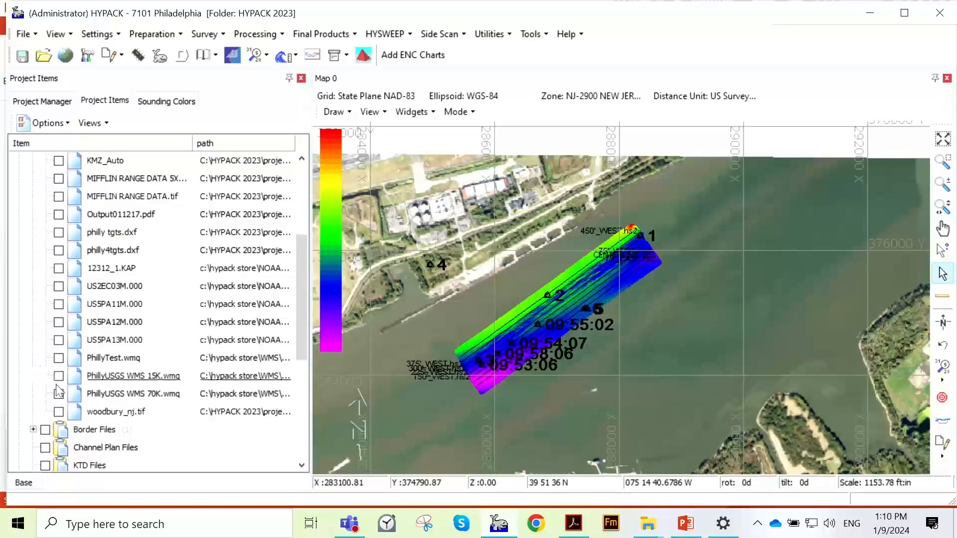
pyautogui.scroll(-2, 66, 369)
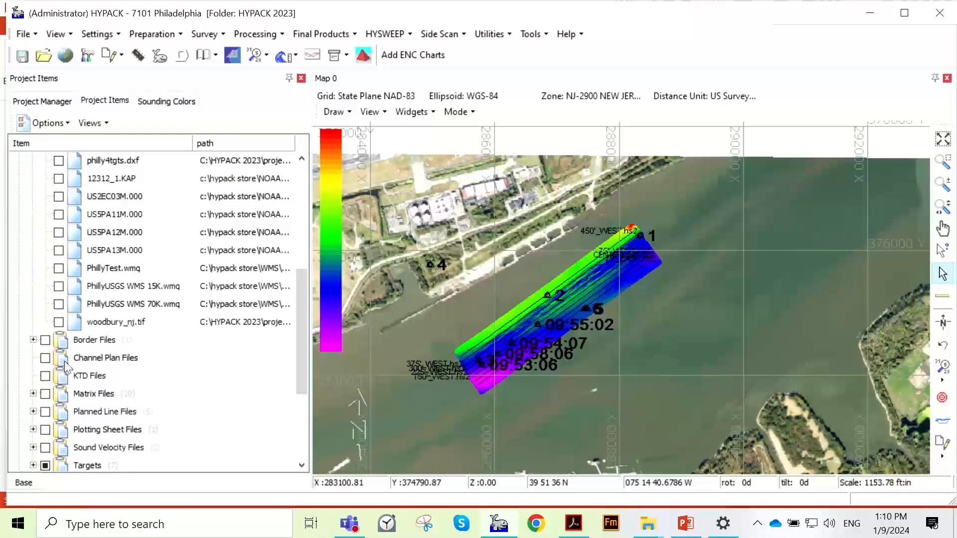
pyautogui.click(58, 322)
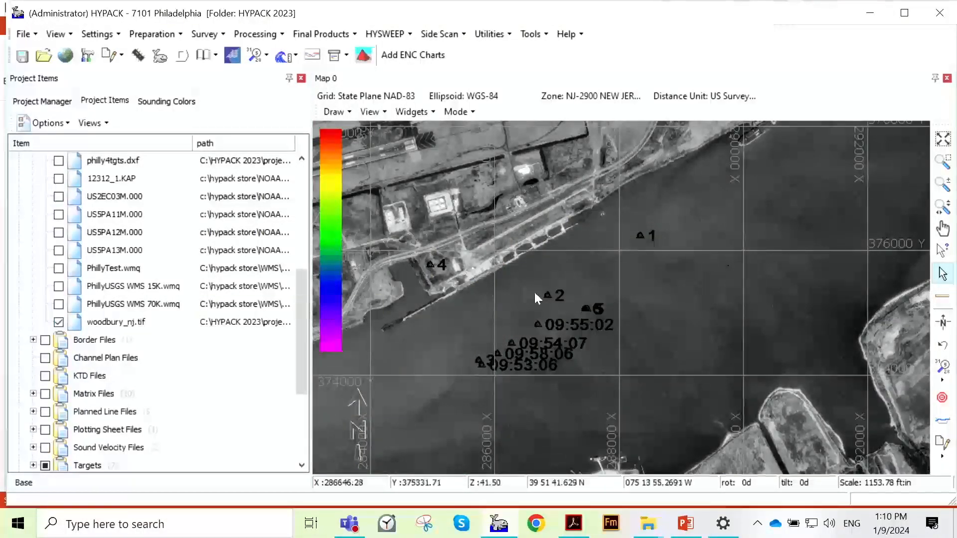
pyautogui.scroll(-2, 626, 288)
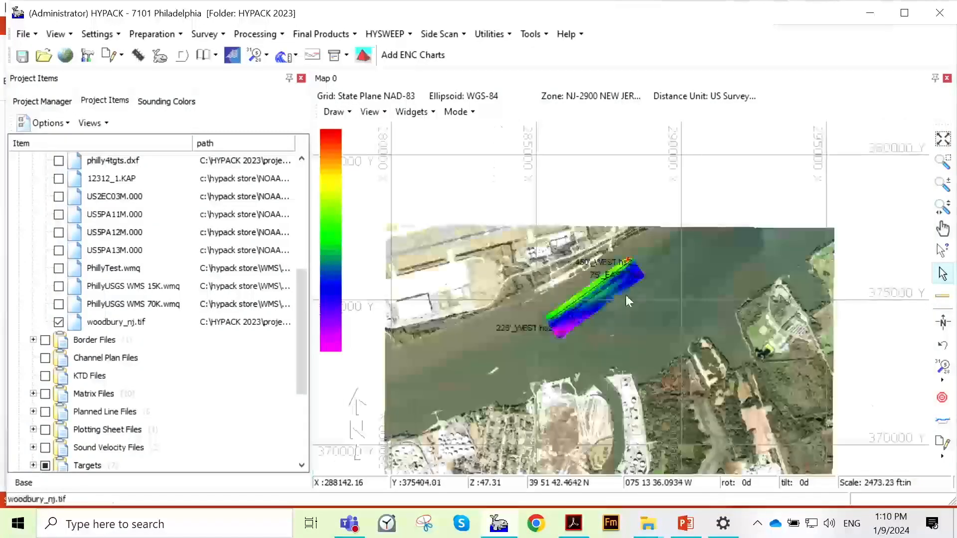
pyautogui.scroll(-1, 716, 312)
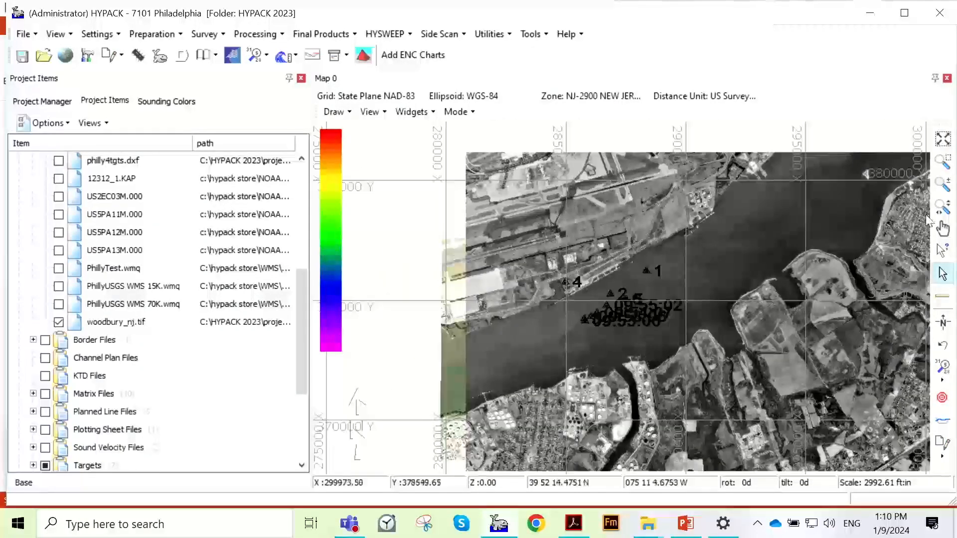
pyautogui.click(940, 210)
pyautogui.moveTo(692, 316); pyautogui.dragTo(637, 272)
pyautogui.scroll(-2, 638, 283)
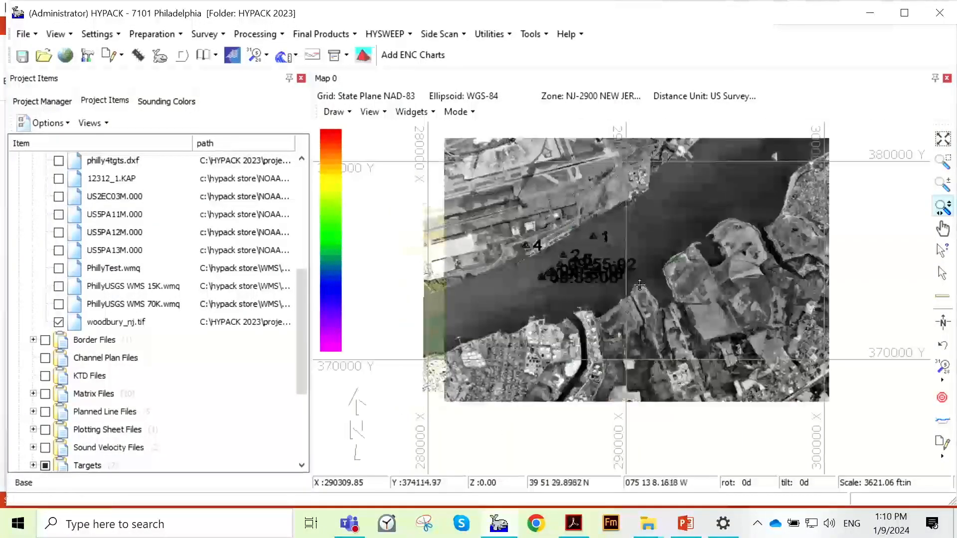
pyautogui.scroll(1, 613, 306)
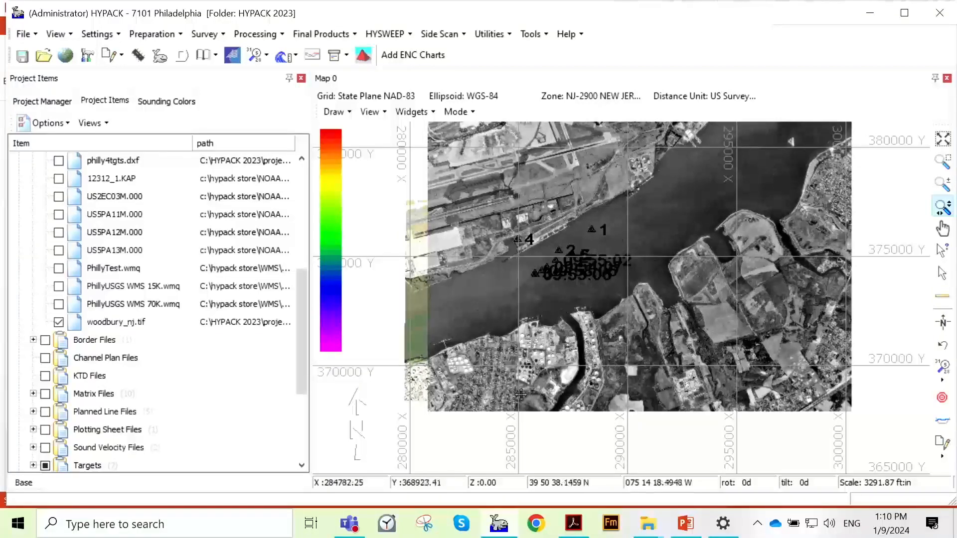
# - Send woodbury_nj.tif behind the other map layers, and bring it back to the front
pyautogui.rightClick(142, 324)
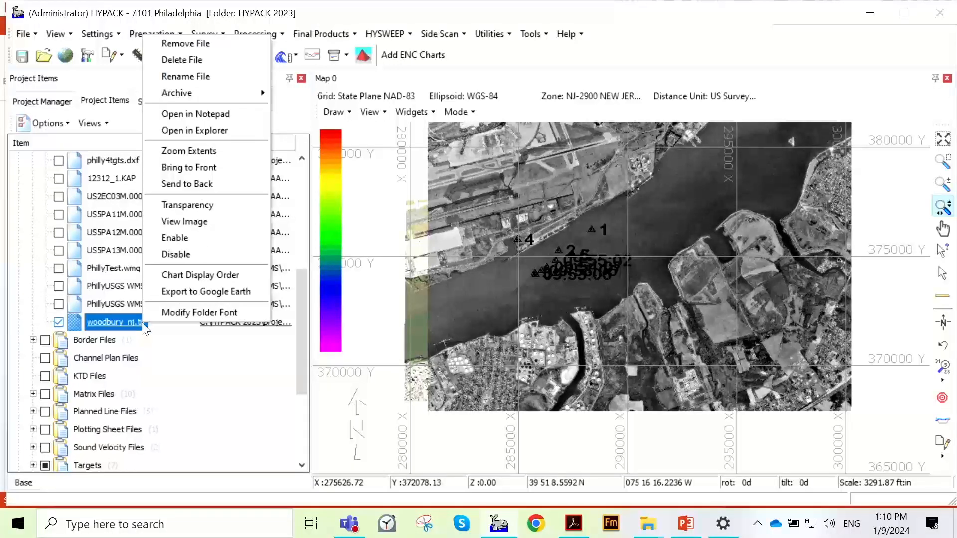
pyautogui.click(233, 184)
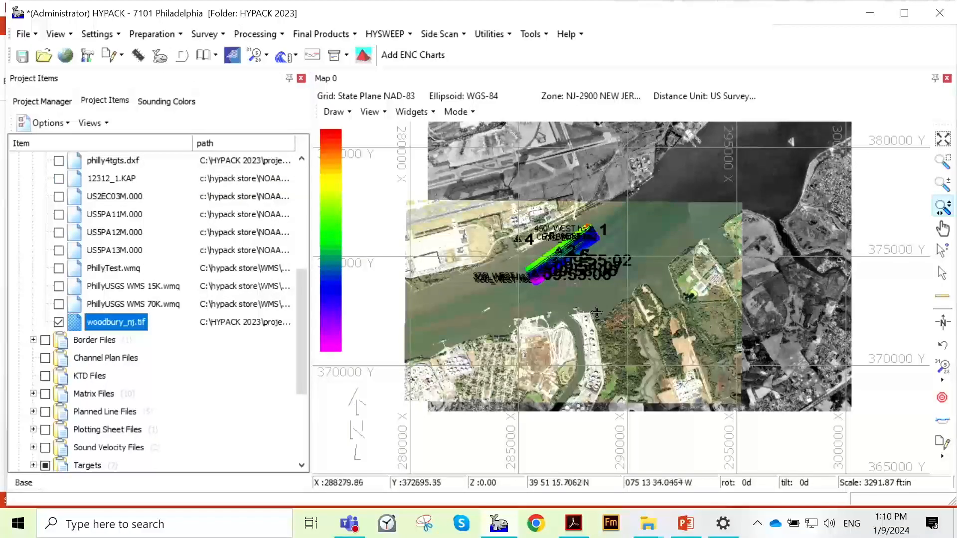
pyautogui.rightClick(139, 330)
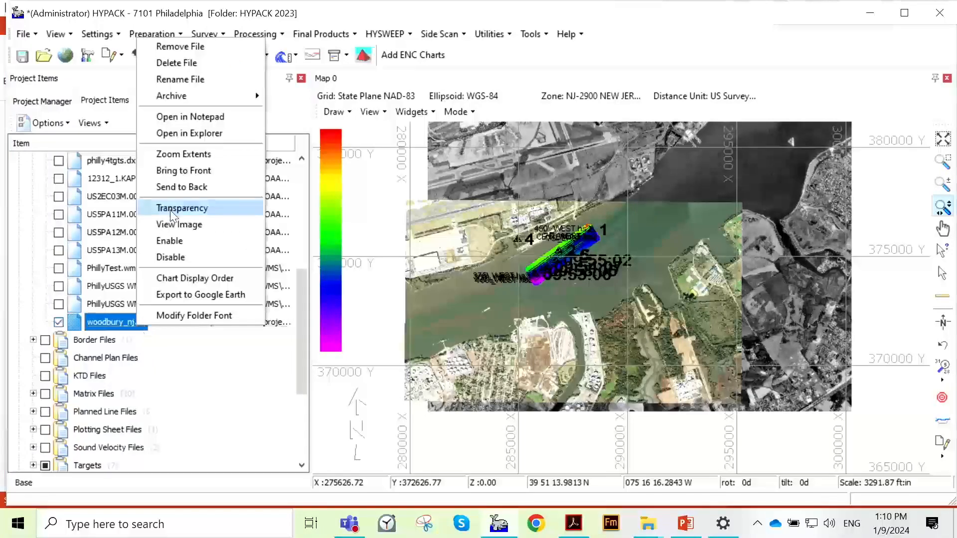
pyautogui.click(214, 170)
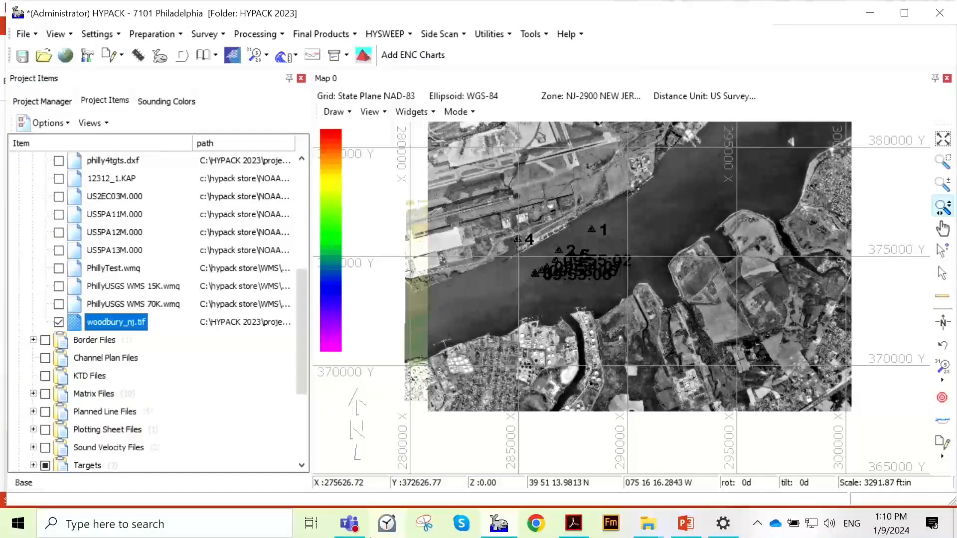
# - Open the Chart Display Order and examine how woodbury_nj.tif is ordered relative to the other project files
pyautogui.rightClick(141, 325)
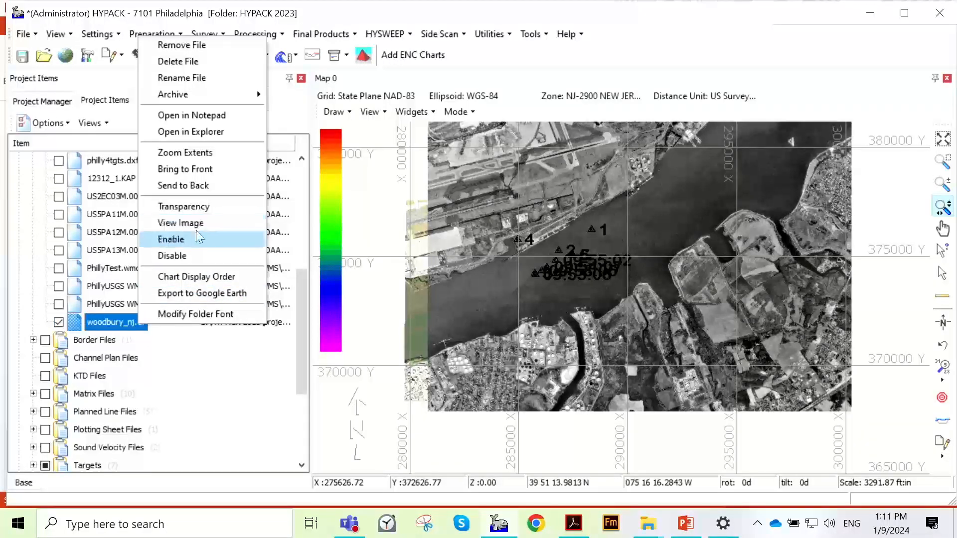
pyautogui.click(226, 277)
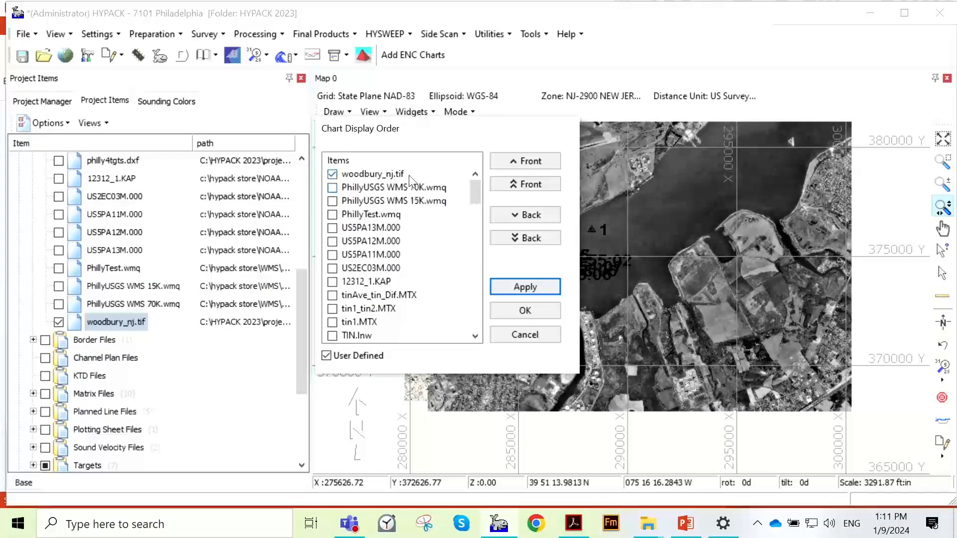
pyautogui.scroll(-8, 420, 202)
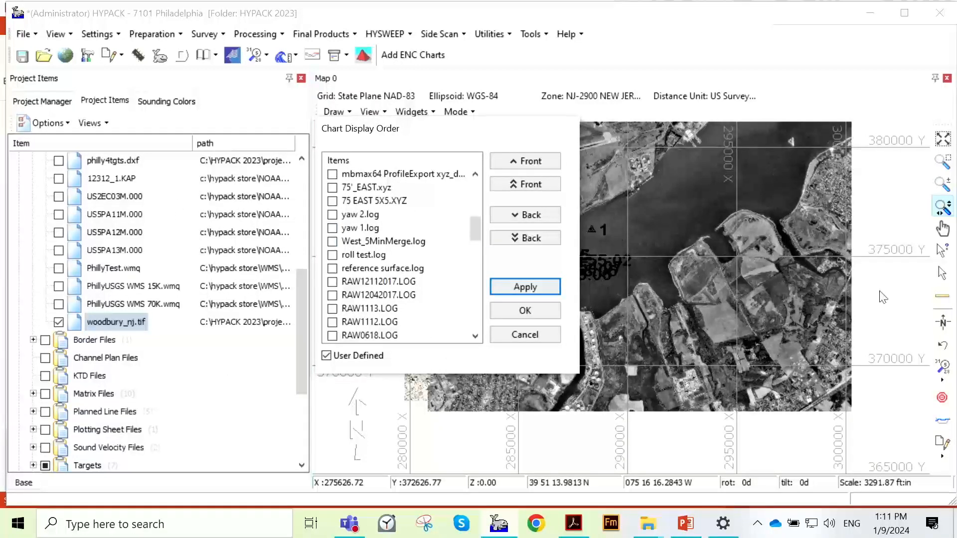
pyautogui.scroll(-2, 393, 236)
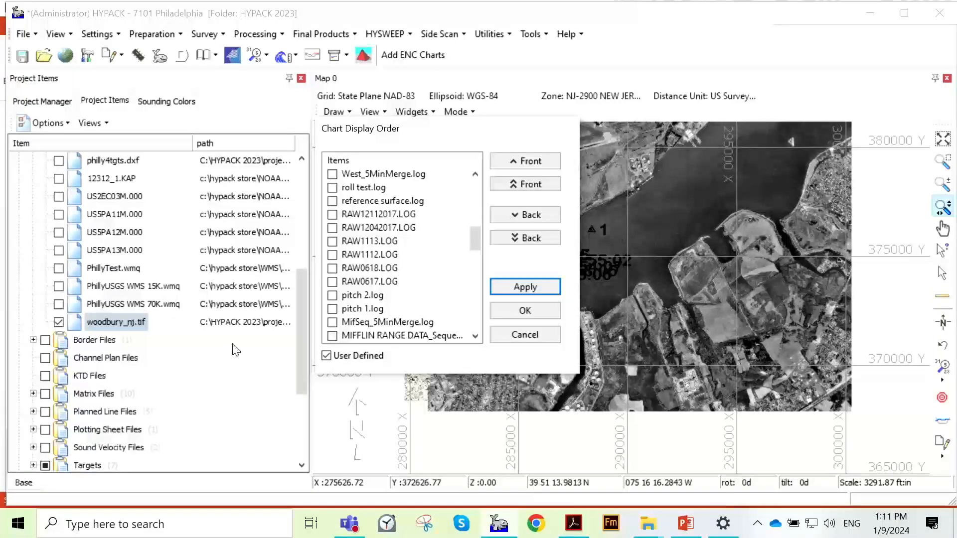
pyautogui.scroll(5, 405, 280)
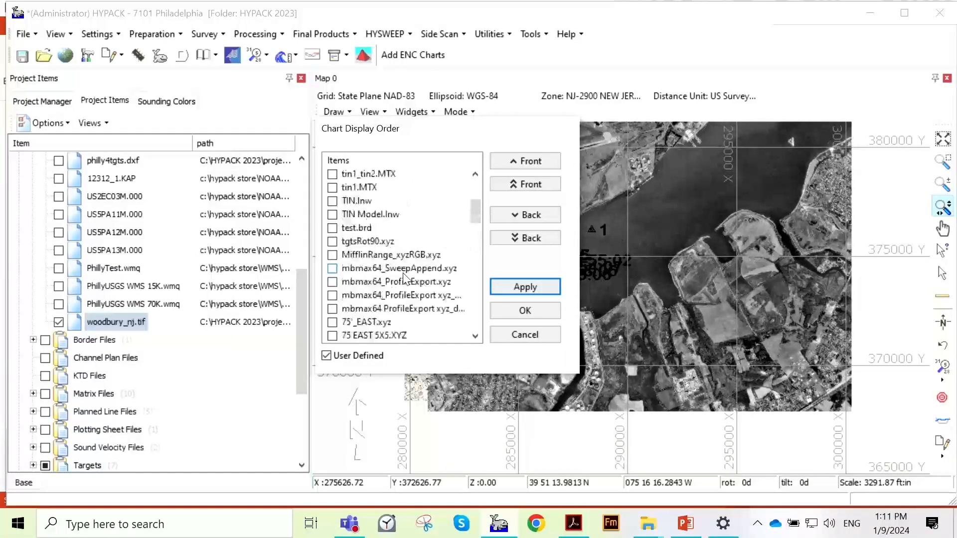
pyautogui.scroll(3, 404, 281)
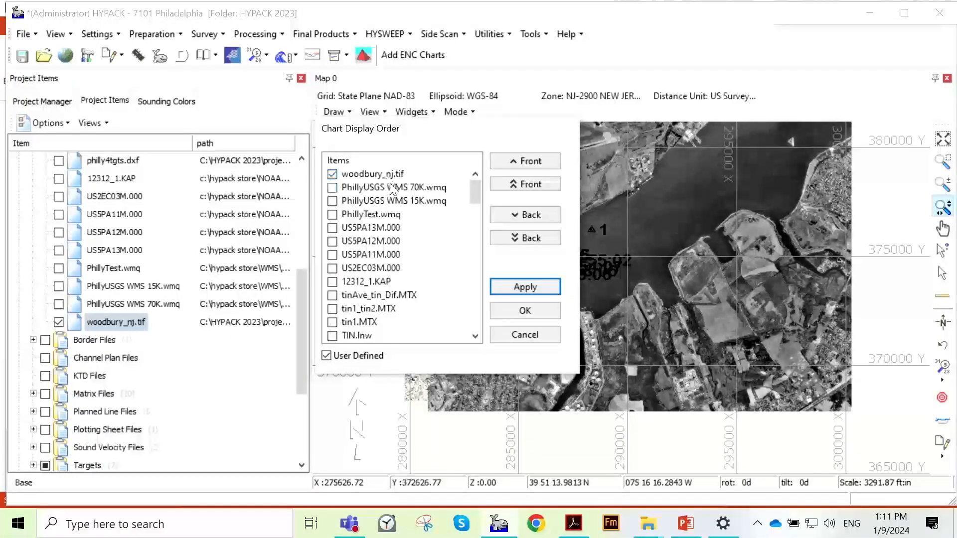
pyautogui.scroll(-3, 351, 214)
pyautogui.scroll(3, 351, 214)
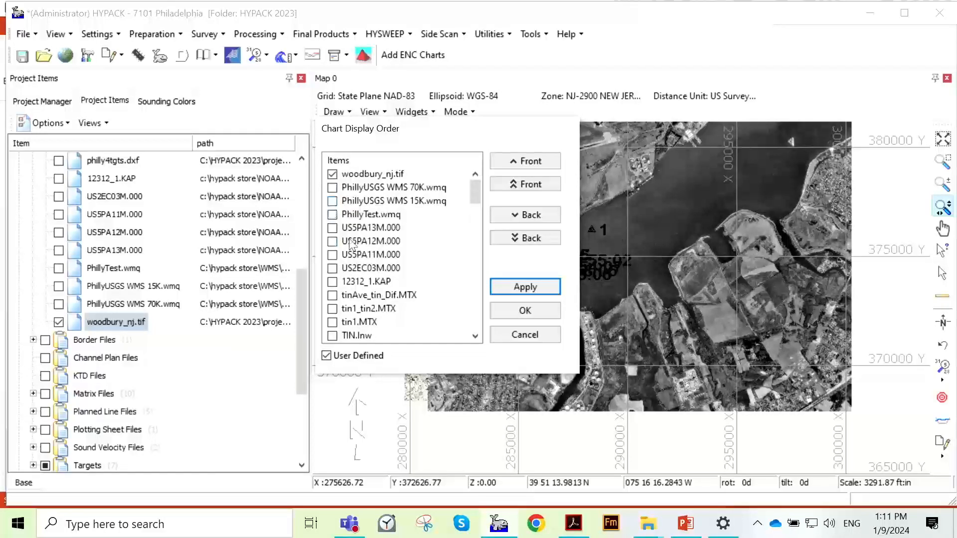
# - Move MIFFLIN RANGE DATA 5X5.xyz several places toward the front of the chart display order, and return it the same number of places back
pyautogui.scroll(-10, 347, 243)
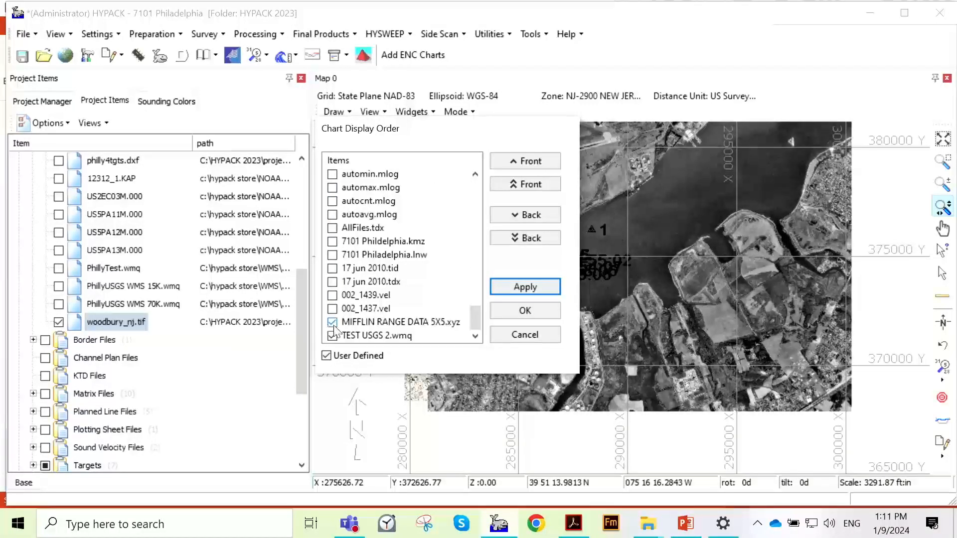
pyautogui.click(399, 321)
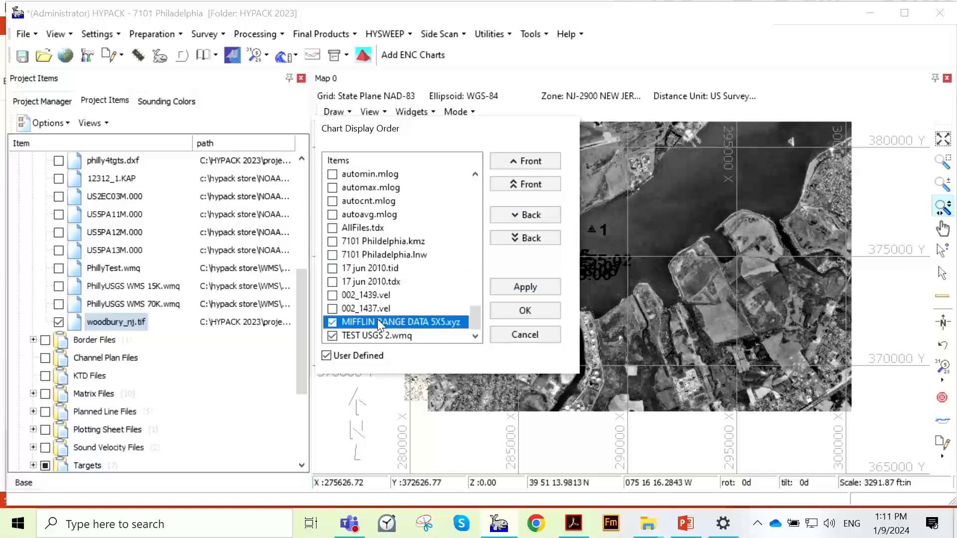
pyautogui.click(531, 162)
pyautogui.click(532, 161)
pyautogui.click(531, 162)
pyautogui.click(531, 161)
pyautogui.click(531, 161)
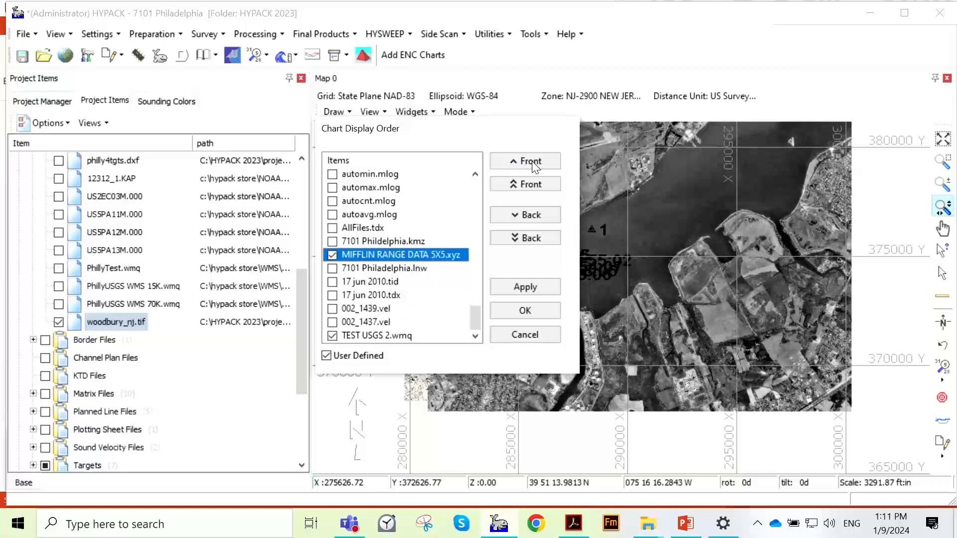
pyautogui.click(531, 161)
pyautogui.click(531, 161)
pyautogui.click(530, 163)
pyautogui.click(531, 163)
pyautogui.click(531, 163)
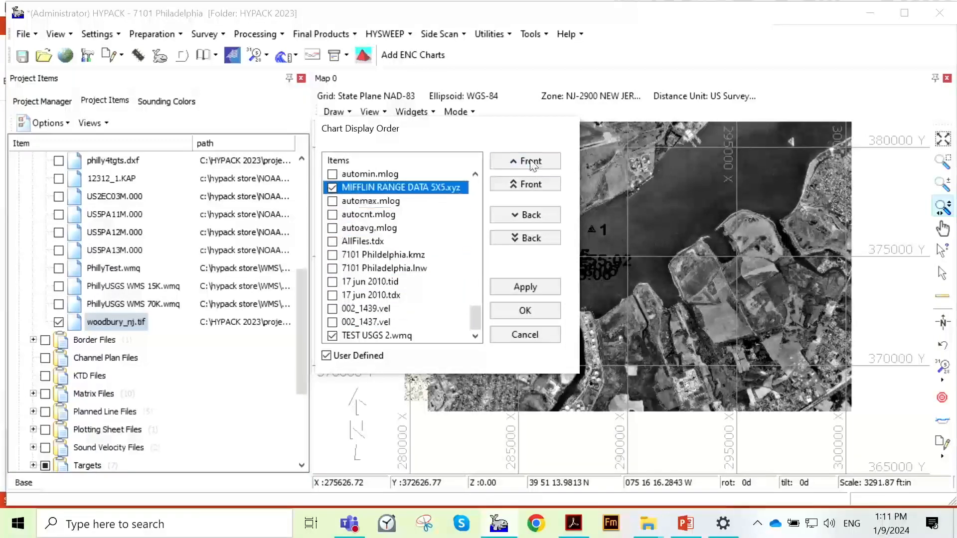
pyautogui.click(531, 162)
pyautogui.click(538, 219)
pyautogui.click(539, 219)
pyautogui.click(538, 219)
pyautogui.click(538, 220)
pyautogui.click(539, 219)
pyautogui.click(538, 219)
pyautogui.click(538, 219)
pyautogui.click(539, 220)
pyautogui.click(539, 219)
pyautogui.click(538, 219)
pyautogui.click(539, 219)
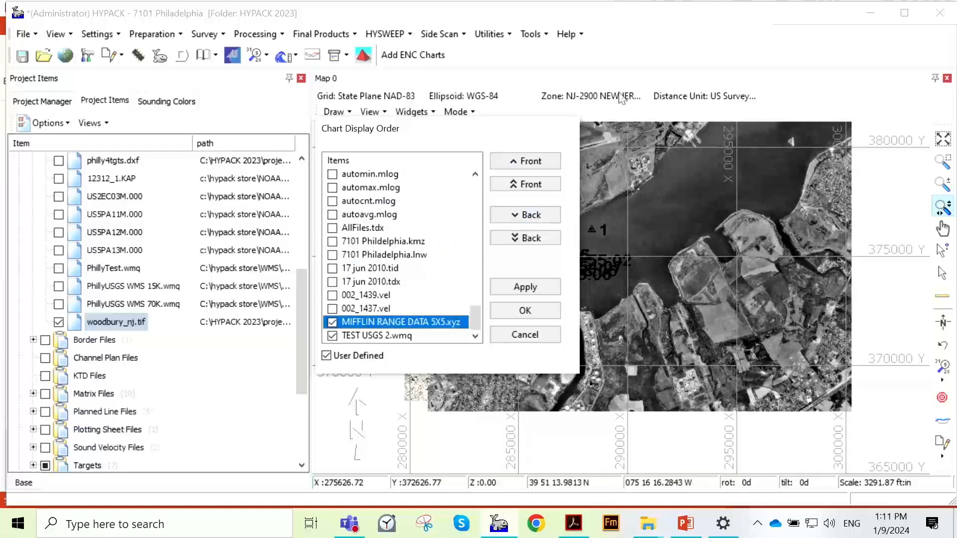
# - Apply MIFFLIN RANGE DATA 5X5.xyz at the very front of the display order, and then at the very back to compare on the map
pyautogui.click(545, 185)
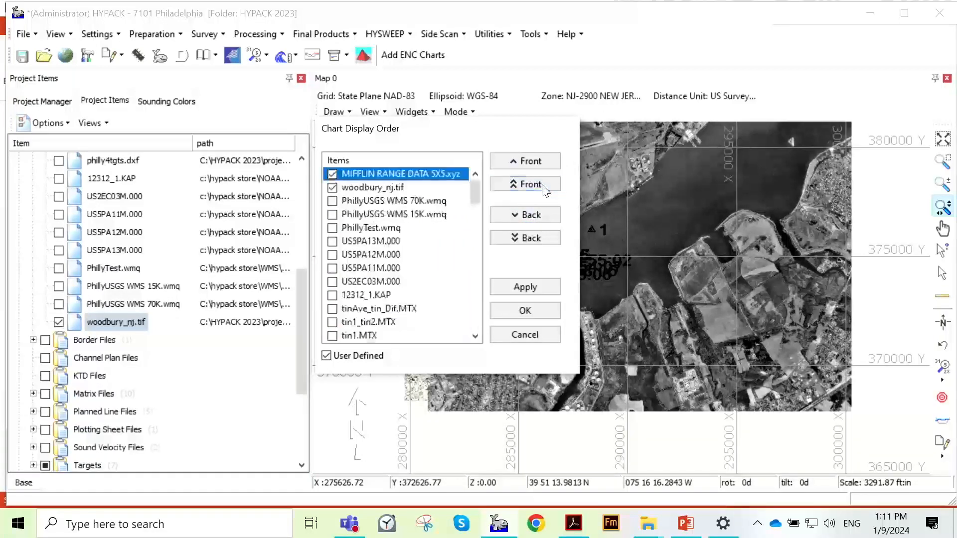
pyautogui.click(525, 287)
pyautogui.moveTo(465, 133); pyautogui.dragTo(312, 163)
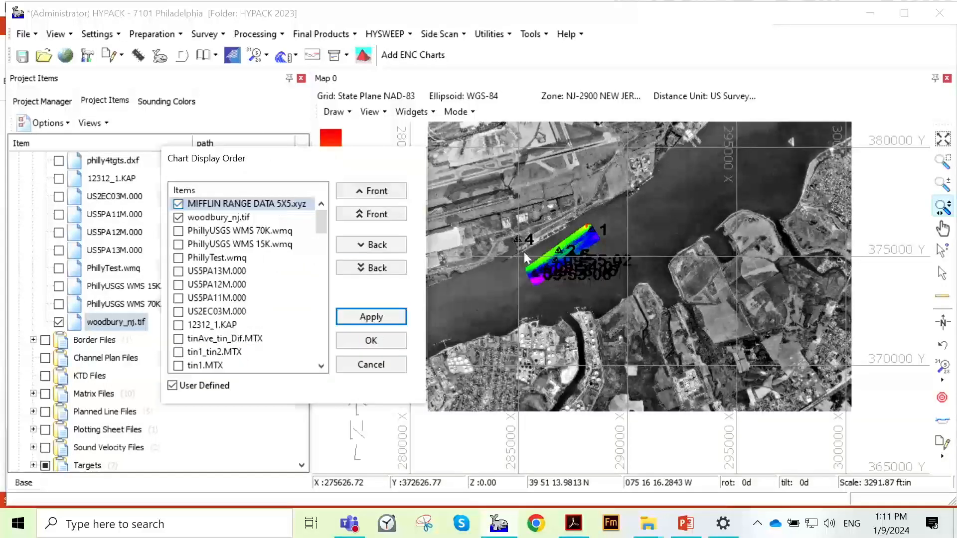
pyautogui.click(371, 268)
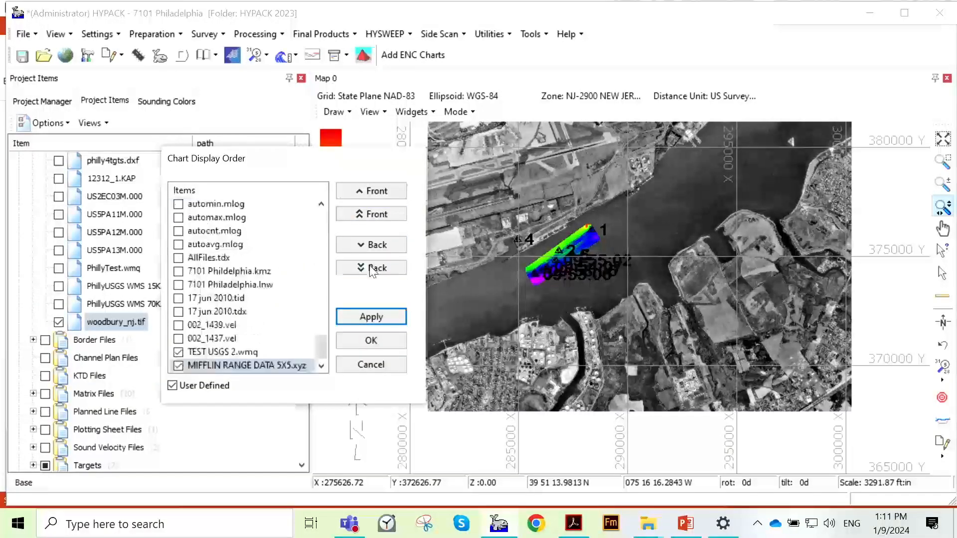
pyautogui.click(383, 317)
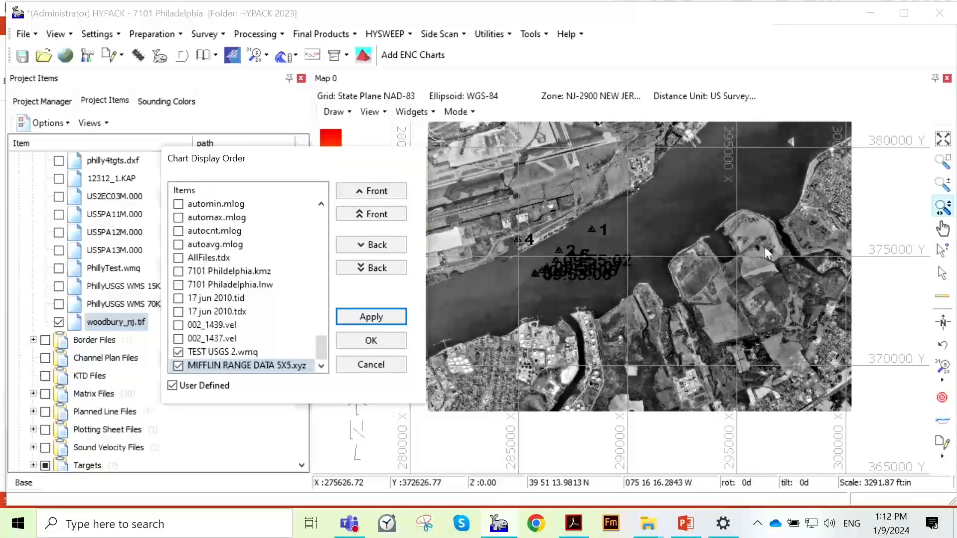
# - Bring MIFFLIN RANGE DATA 5X5.xyz to the very front of the display order, apply it, and accept the Chart Display Order
pyautogui.click(381, 195)
pyautogui.click(373, 214)
pyautogui.click(373, 317)
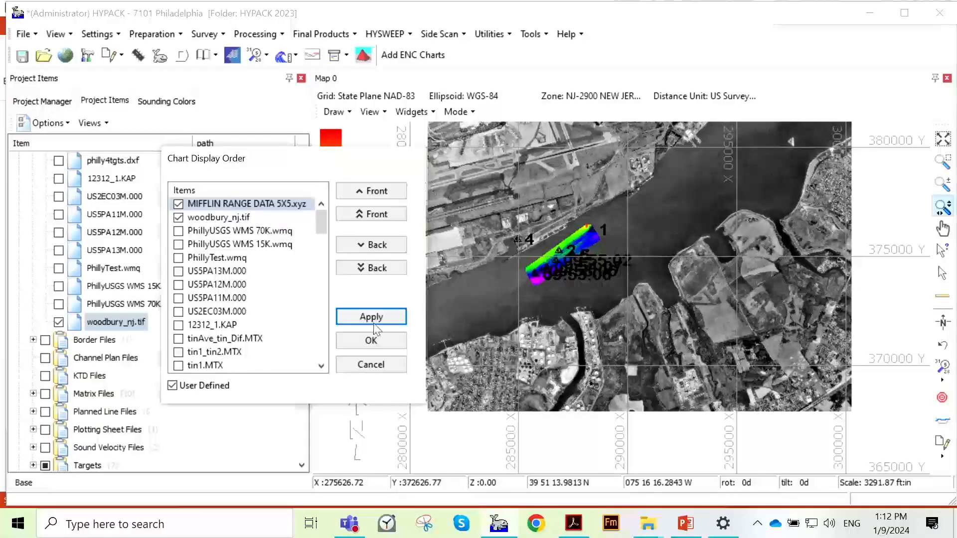
pyautogui.click(370, 344)
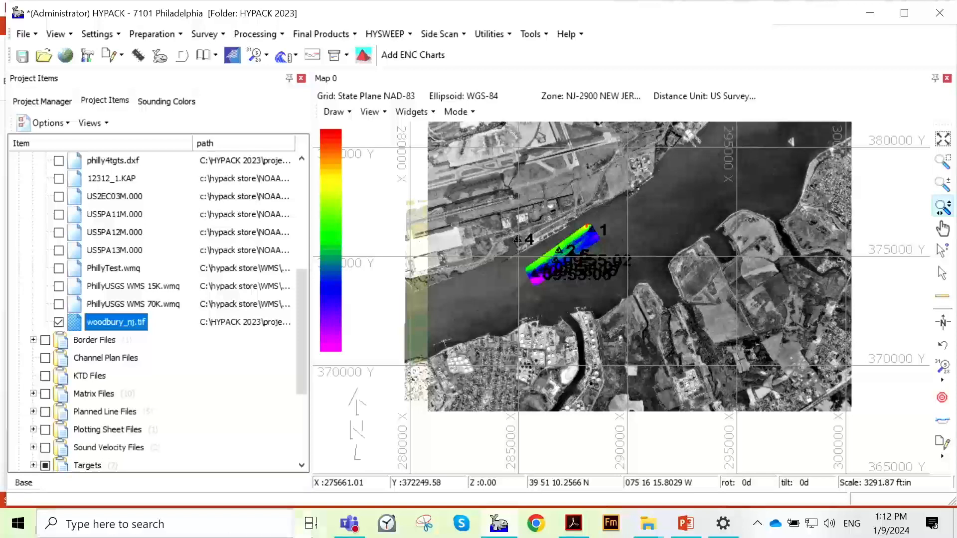
# - Inspect the MIFFLIN range data up close over the chart, and return the map to the full extent of woodbury_nj.tif
pyautogui.moveTo(349, 523)
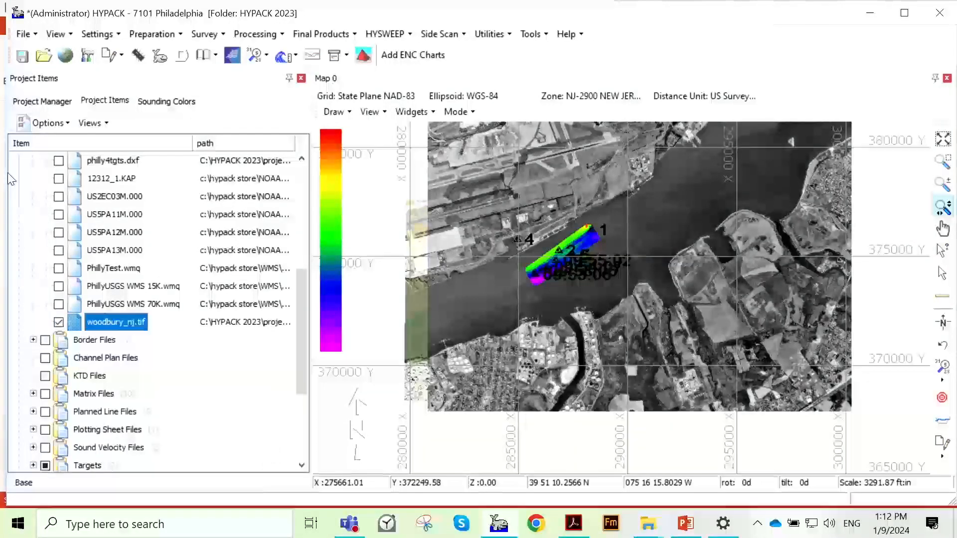
pyautogui.scroll(1, 653, 244)
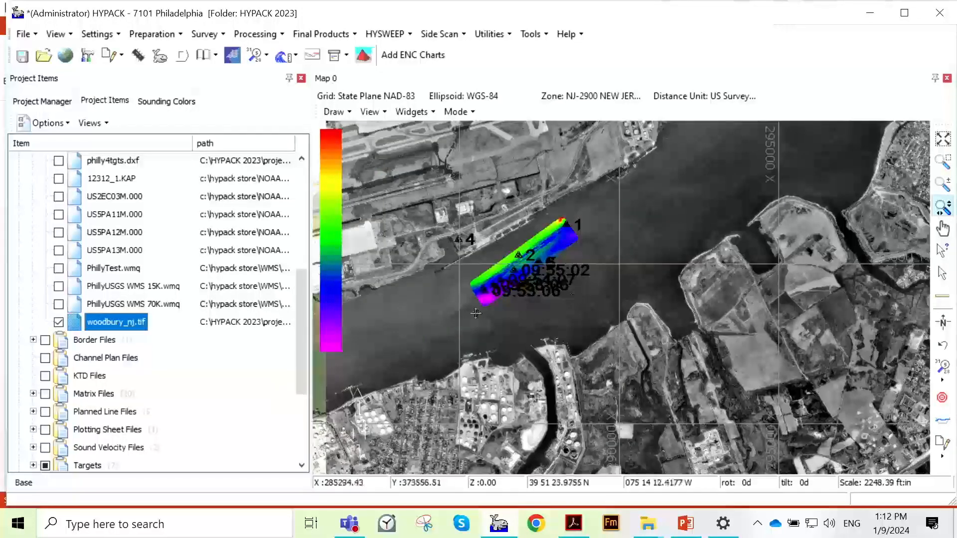
pyautogui.scroll(1, 710, 298)
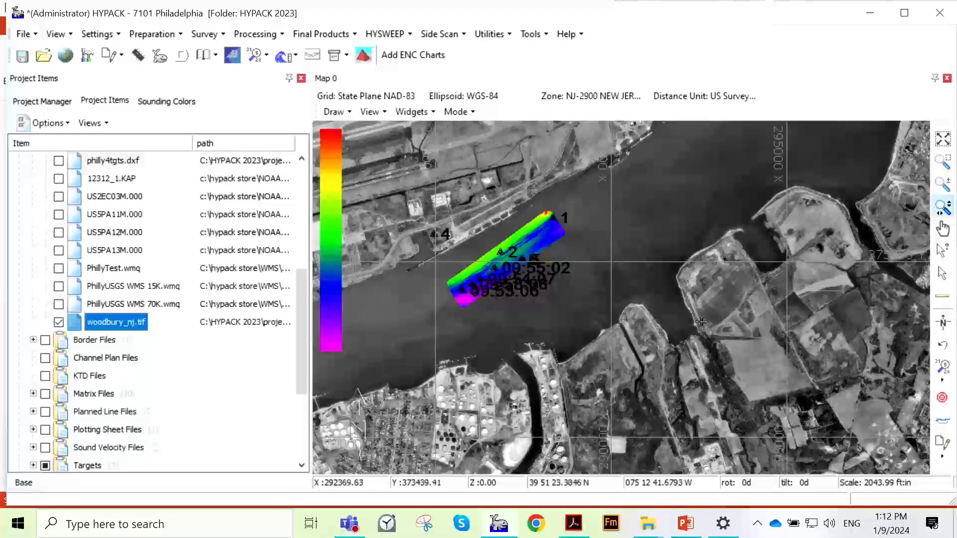
pyautogui.scroll(4, 625, 280)
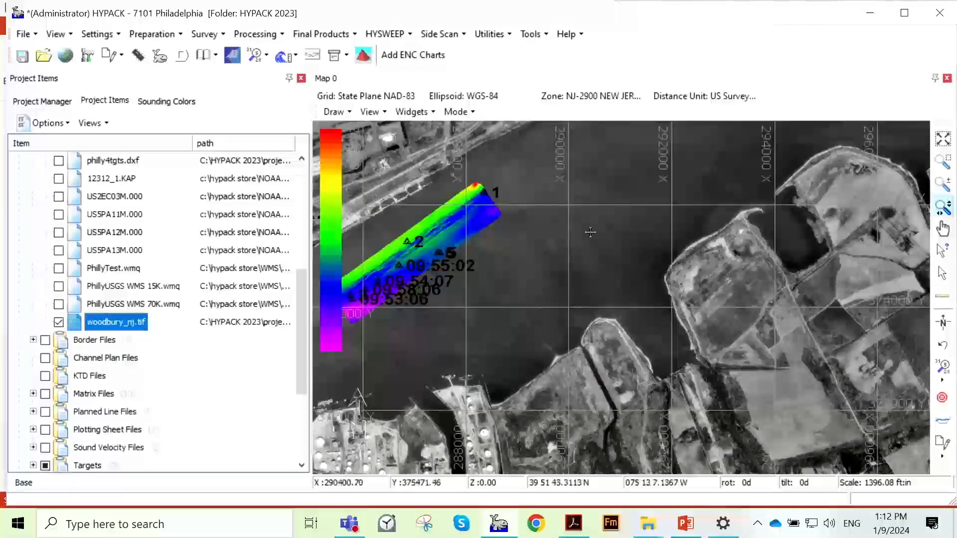
pyautogui.scroll(2, 633, 249)
pyautogui.scroll(1, 653, 267)
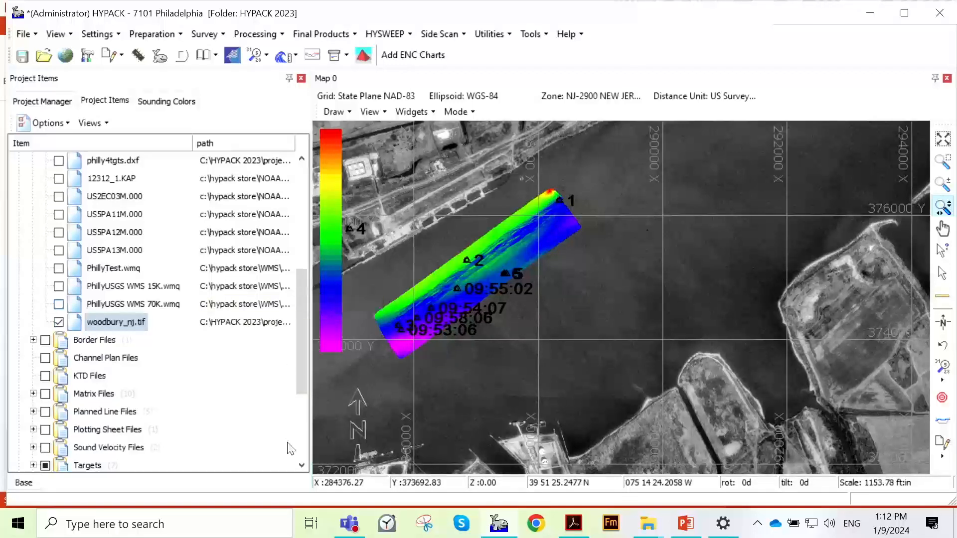
pyautogui.rightClick(104, 322)
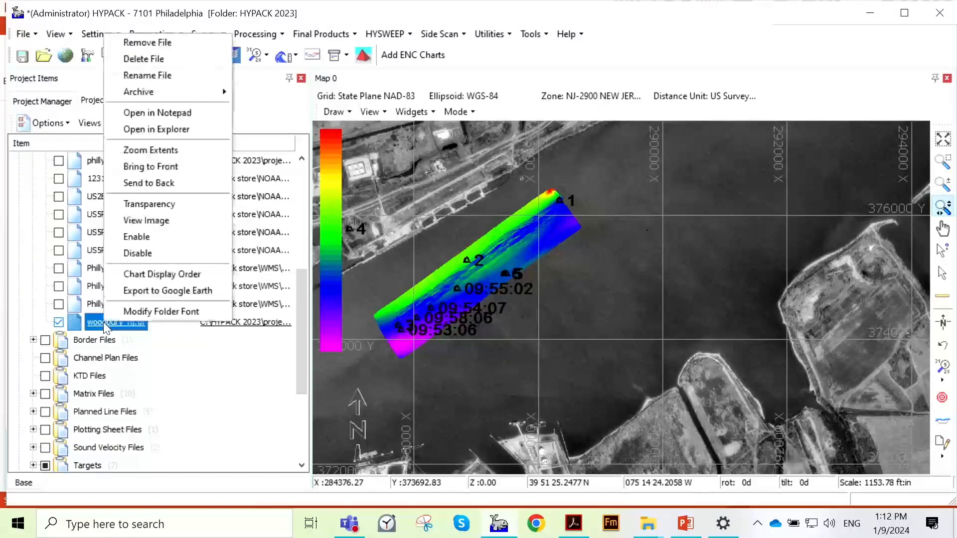
pyautogui.click(186, 156)
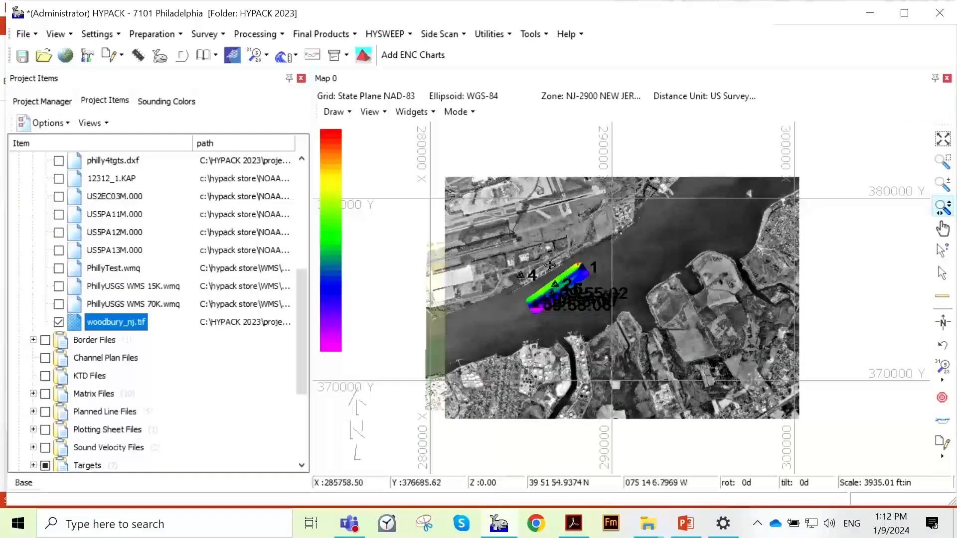
# - Find MIFFLIN RANGE DATA 5X5.xyz in the Sorted Data Files, and display its full extent on the map
pyautogui.scroll(5, 113, 286)
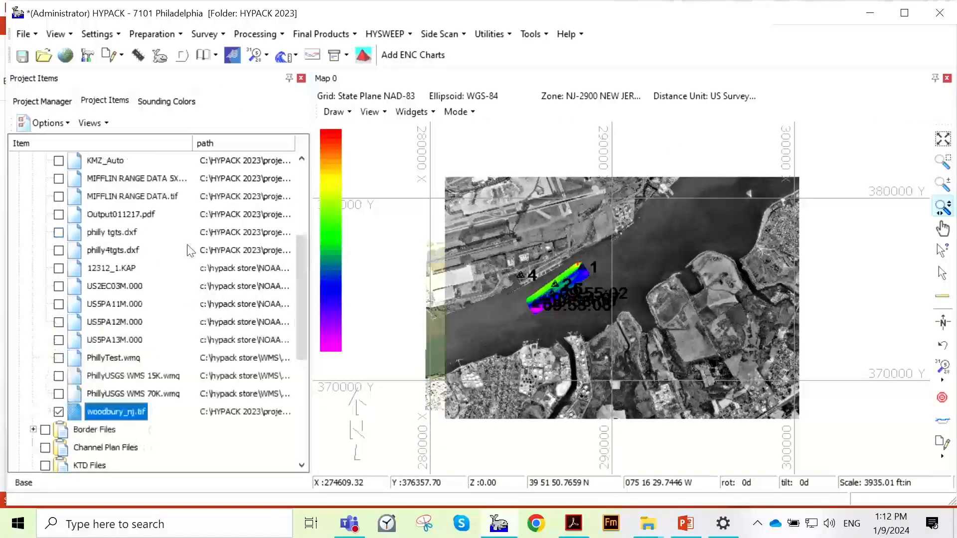
pyautogui.scroll(-5, 113, 285)
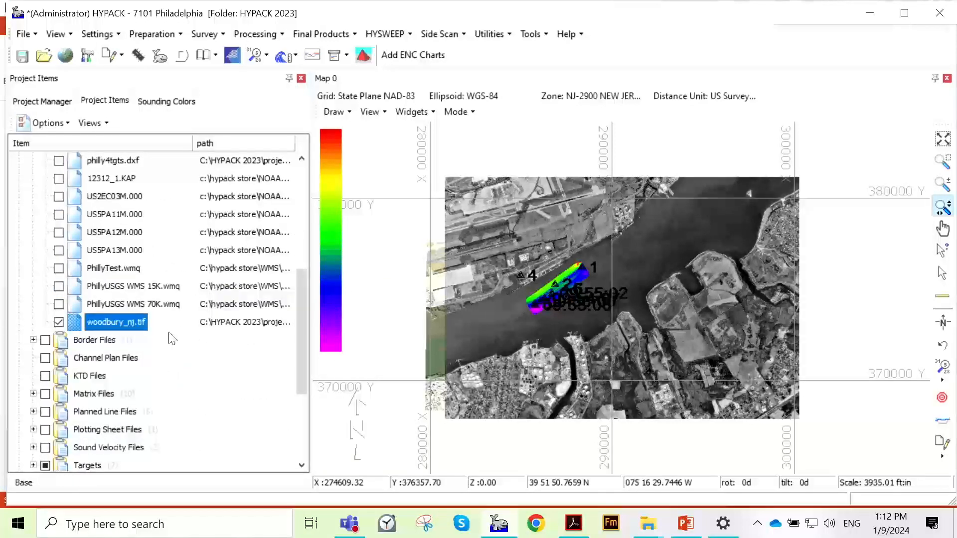
pyautogui.scroll(5, 104, 302)
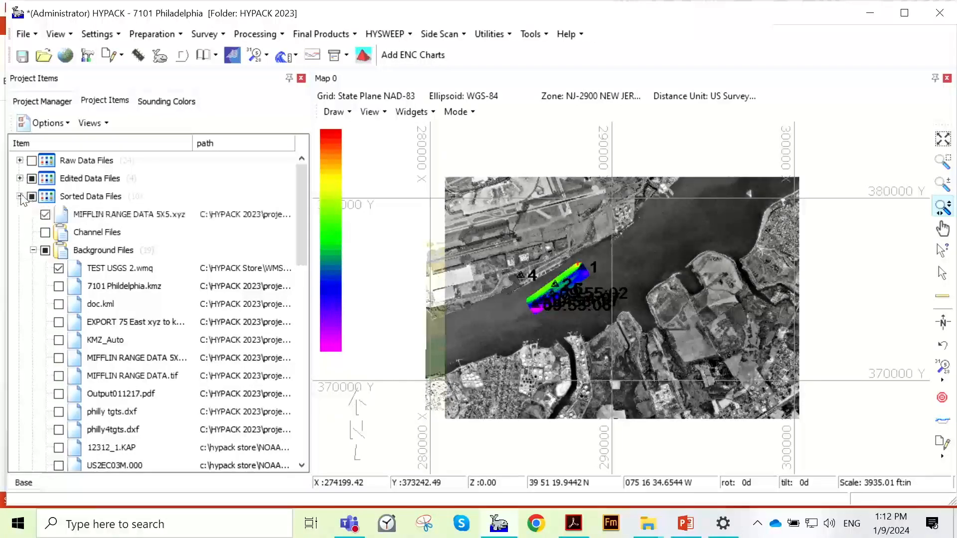
pyautogui.click(20, 196)
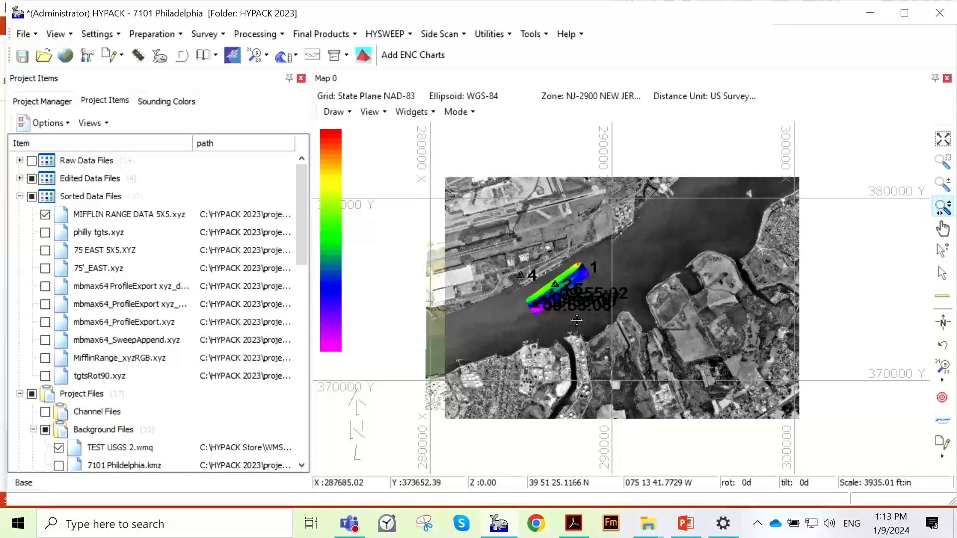
pyautogui.rightClick(124, 219)
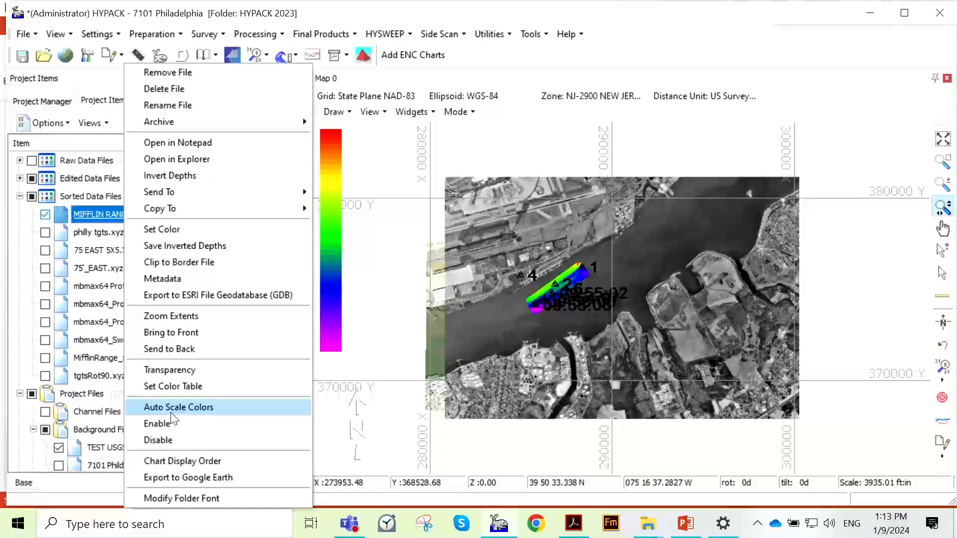
pyautogui.click(171, 316)
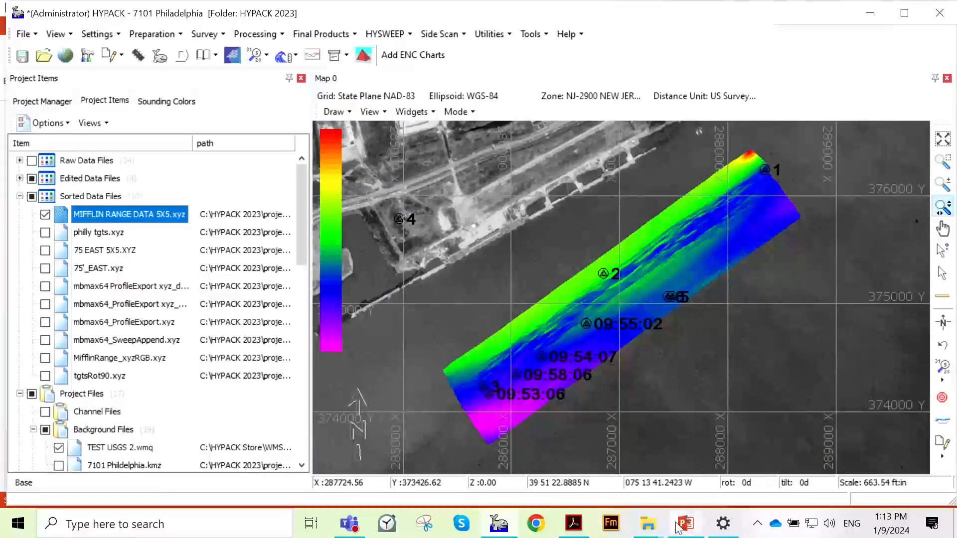
# - Switch to the PowerPoint presentation HYPACK Background Charts 2024.pptx and show slide 6, Types of Background Files
pyautogui.moveTo(683, 531)
pyautogui.click(685, 461)
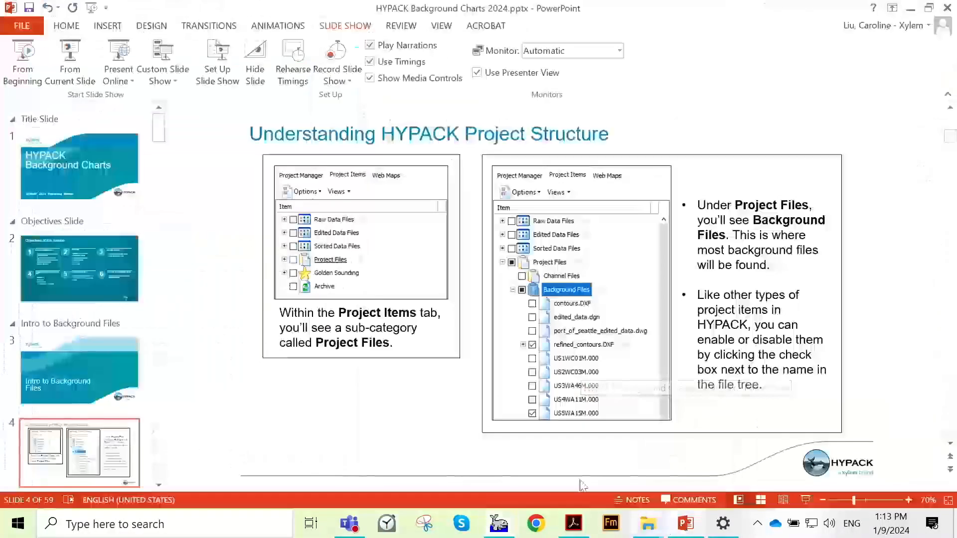
pyautogui.scroll(-5, 130, 250)
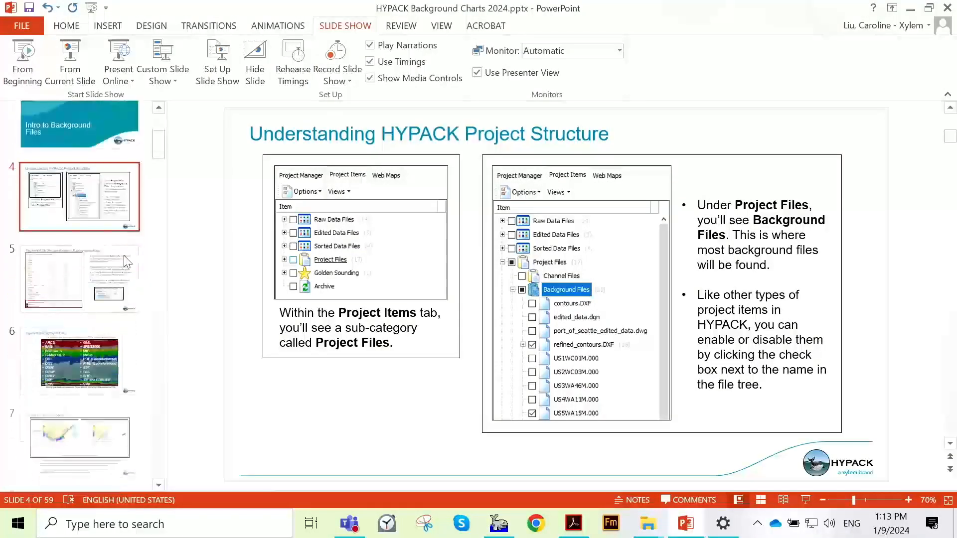
pyautogui.click(94, 280)
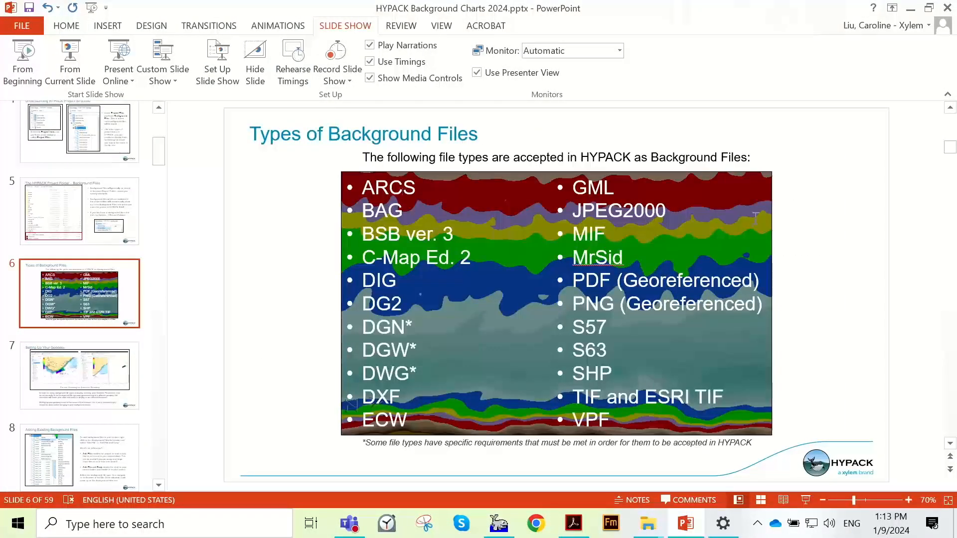
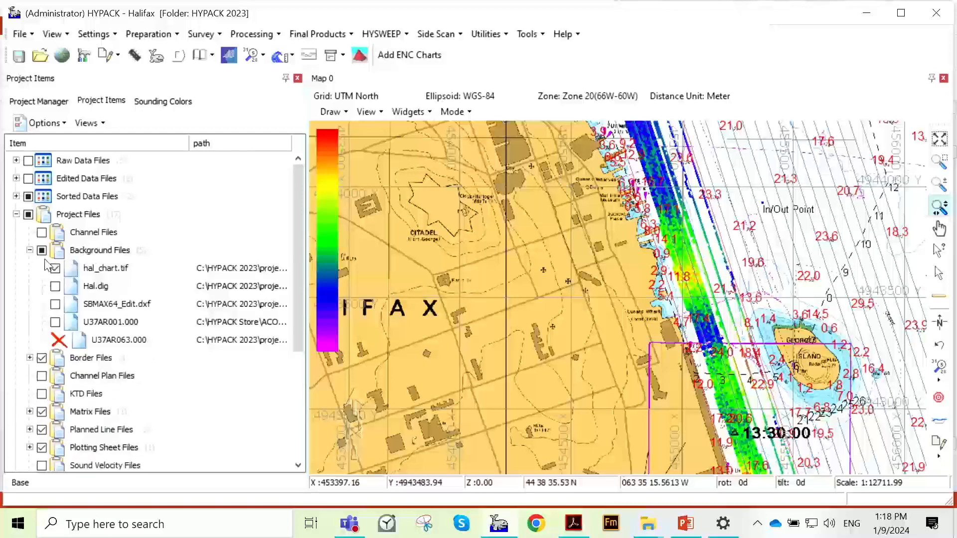
# - Review the file types offered for Background Files under Add File and Add File and Copy
pyautogui.rightClick(96, 255)
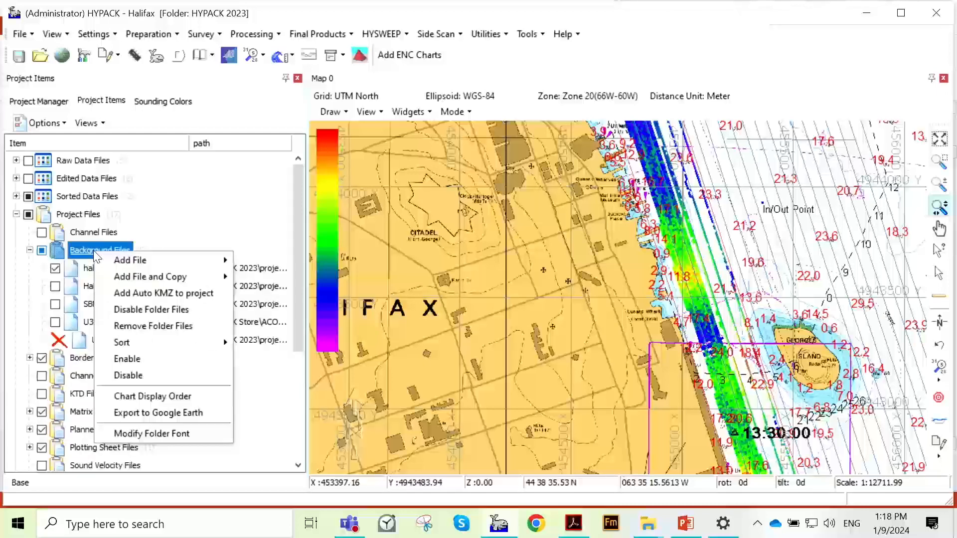
pyautogui.moveTo(99, 260)
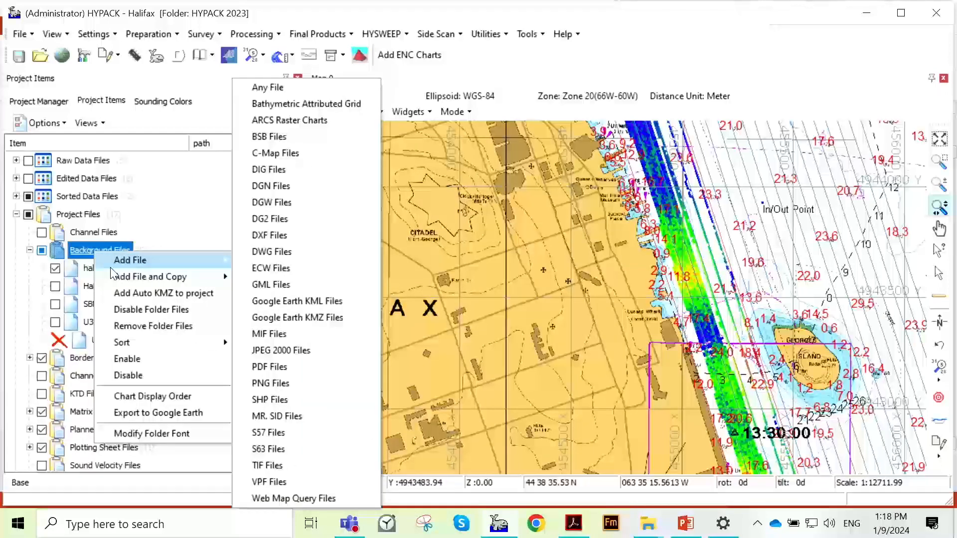
pyautogui.moveTo(118, 279)
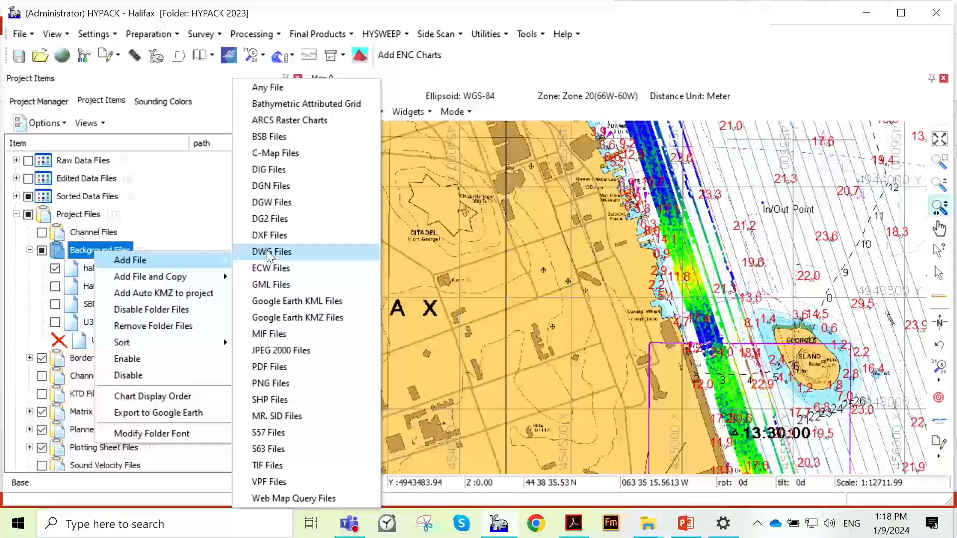
pyautogui.click(209, 244)
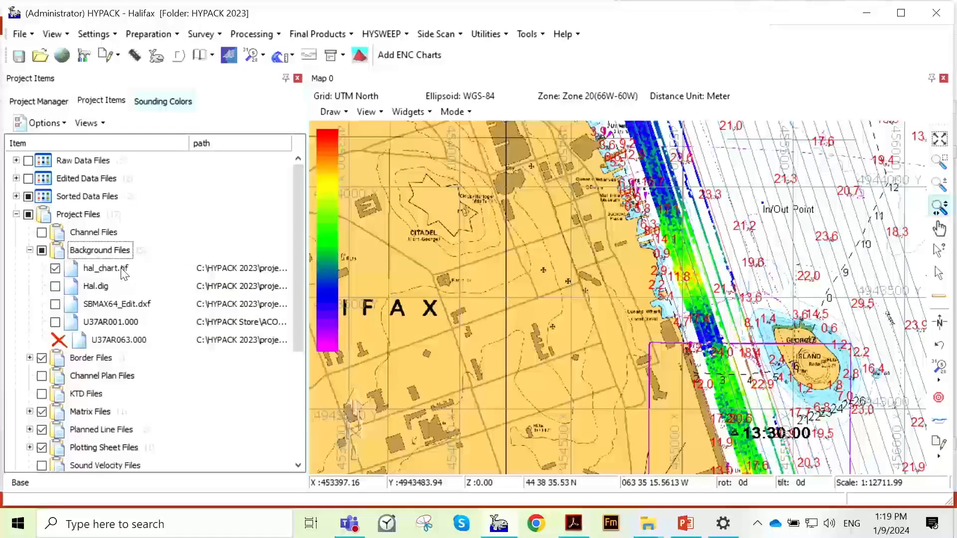
pyautogui.rightClick(113, 250)
pyautogui.moveTo(211, 277)
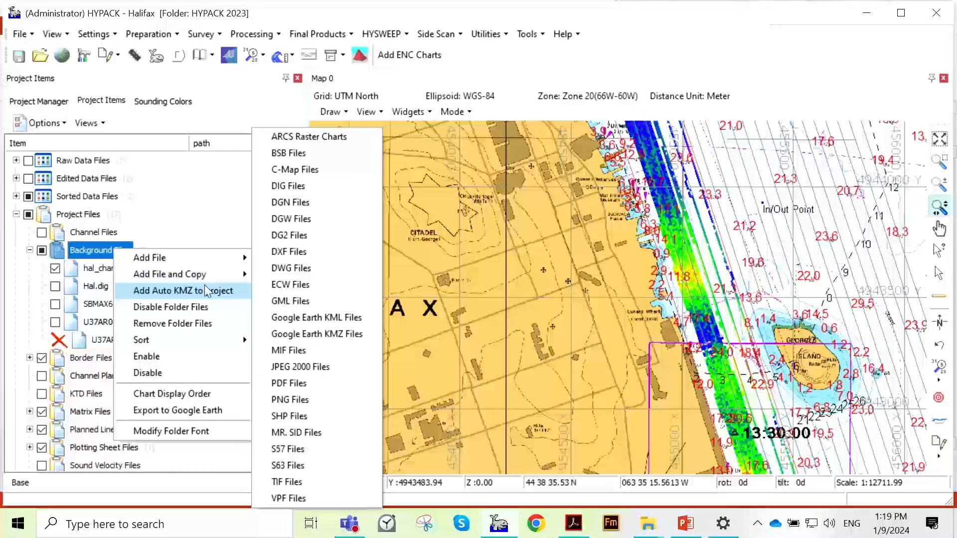
pyautogui.moveTo(233, 259)
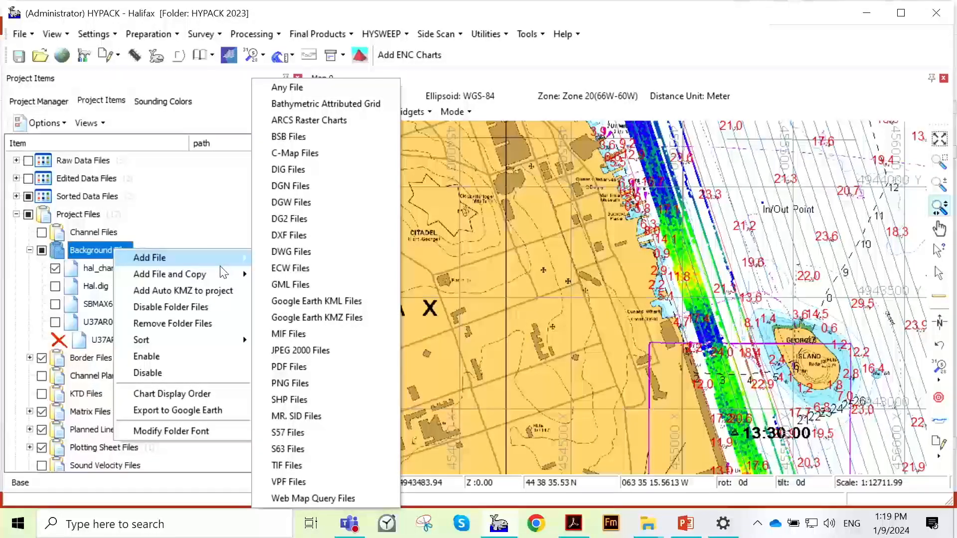
pyautogui.click(234, 241)
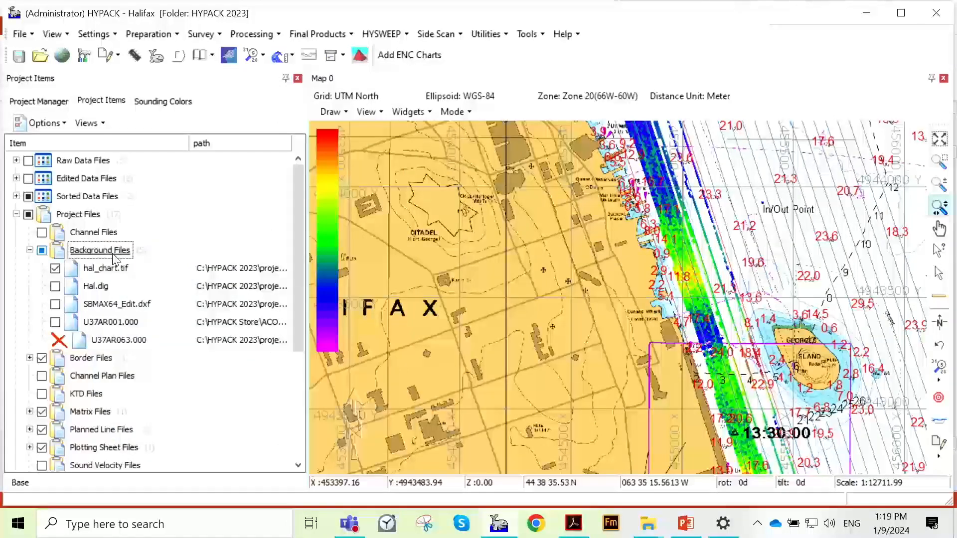
# - Remove U37AR063.000 from the Background Files, and delete the U37AR001.000 file
pyautogui.rightClick(140, 340)
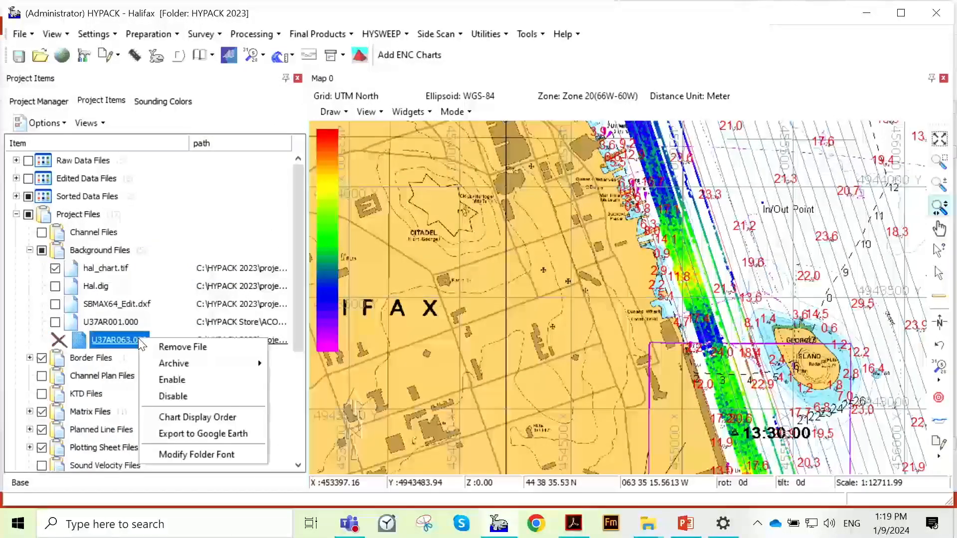
pyautogui.click(169, 347)
pyautogui.click(115, 322)
pyautogui.rightClick(144, 323)
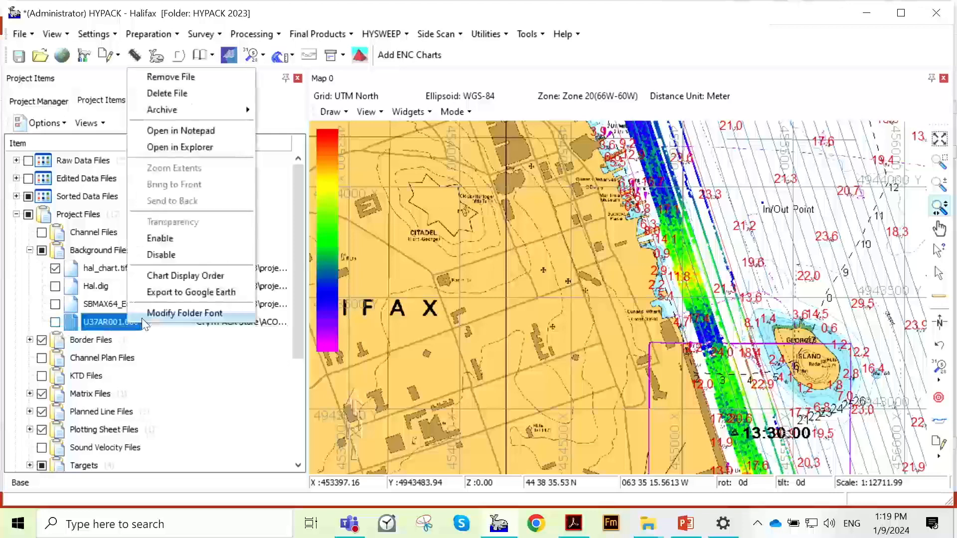
pyautogui.click(185, 96)
pyautogui.click(461, 309)
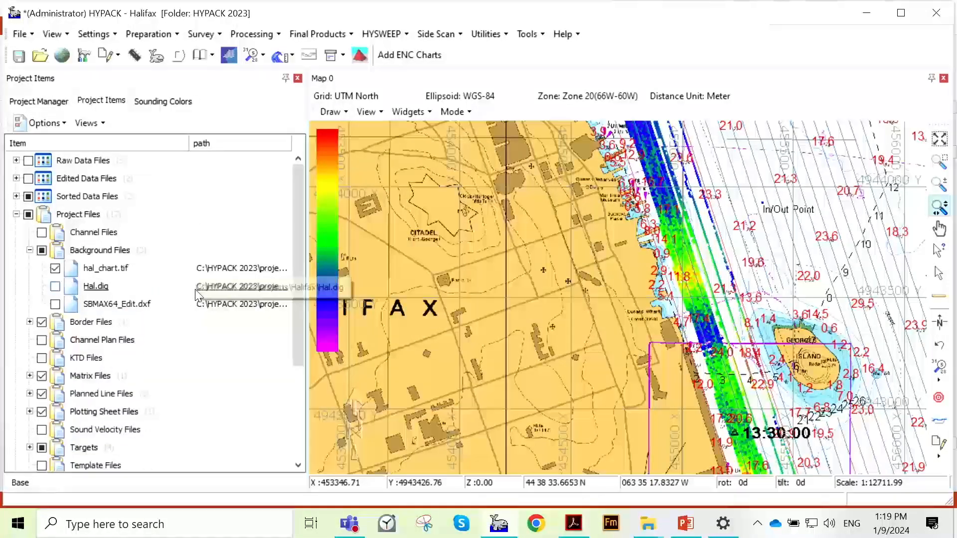
# - Start adding an S57 background file with Add File, and browse to C:\HYPACK Store
pyautogui.rightClick(108, 252)
pyautogui.moveTo(131, 261)
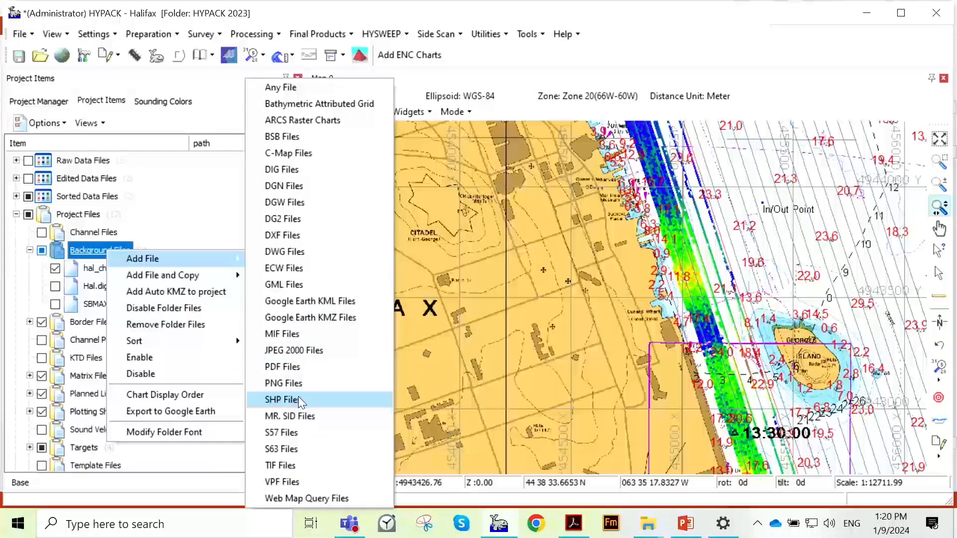
pyautogui.click(307, 432)
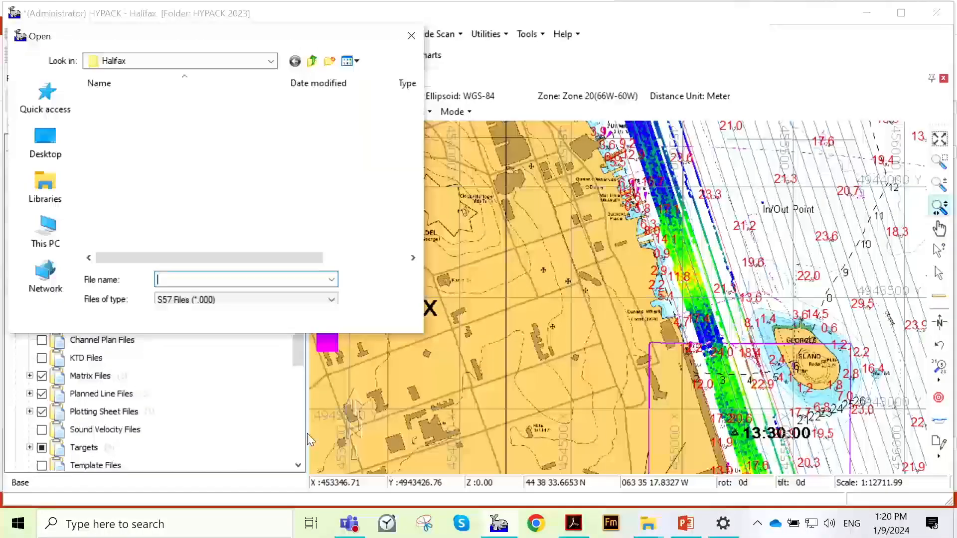
pyautogui.moveTo(348, 45); pyautogui.dragTo(523, 70)
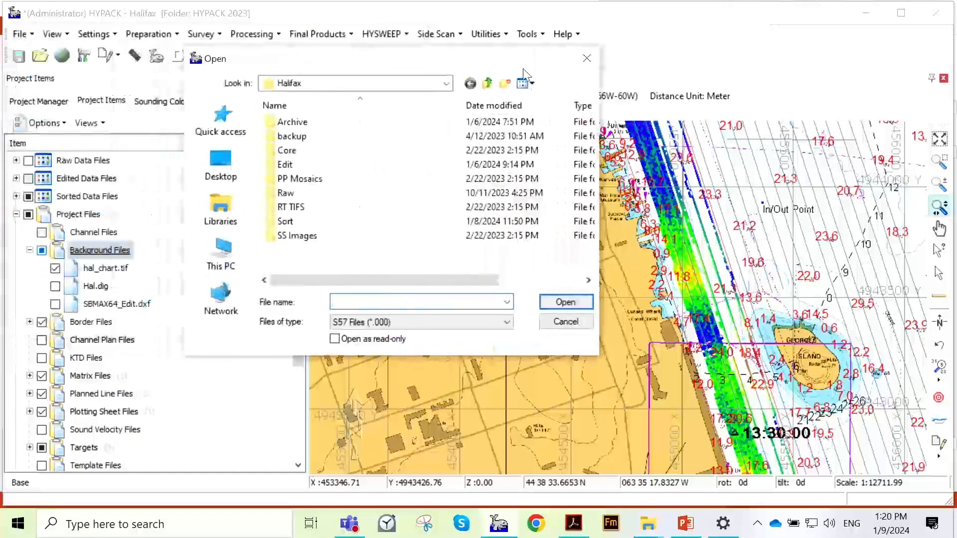
pyautogui.click(490, 89)
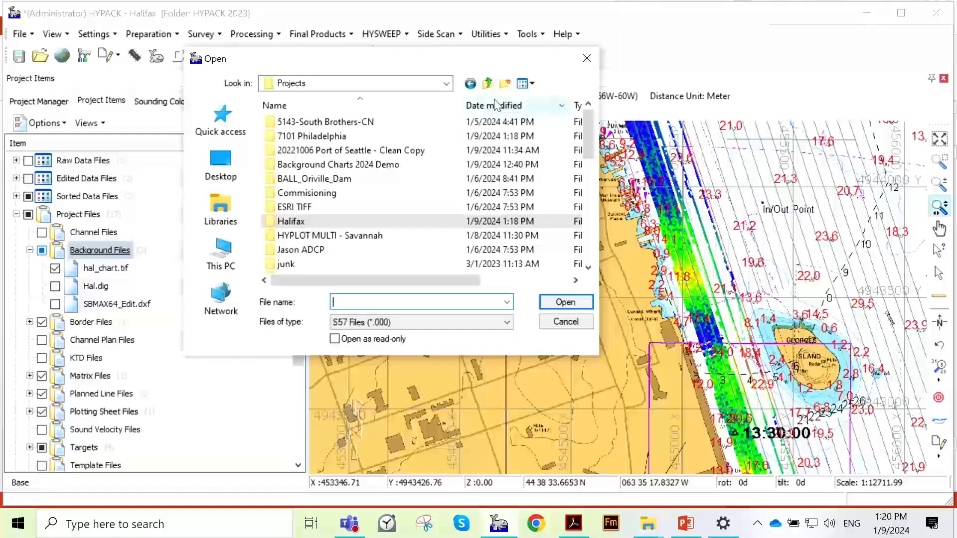
pyautogui.click(496, 104)
pyautogui.click(490, 89)
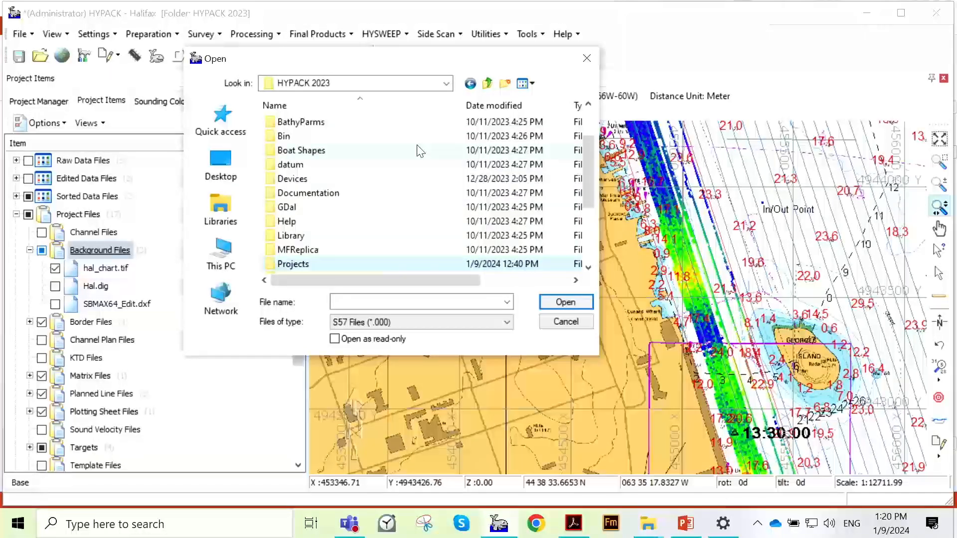
pyautogui.scroll(-3, 450, 189)
pyautogui.scroll(5, 441, 199)
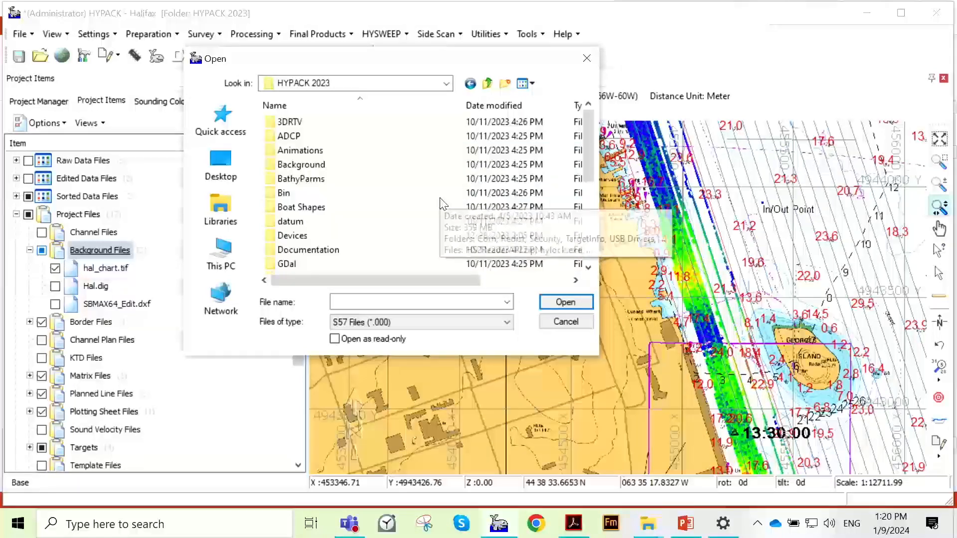
pyautogui.click(484, 82)
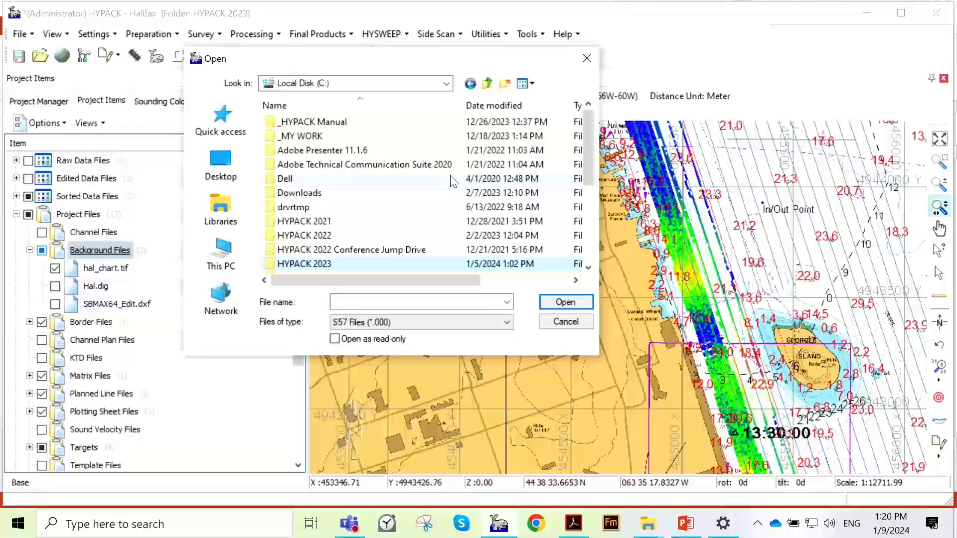
pyautogui.scroll(-2, 402, 202)
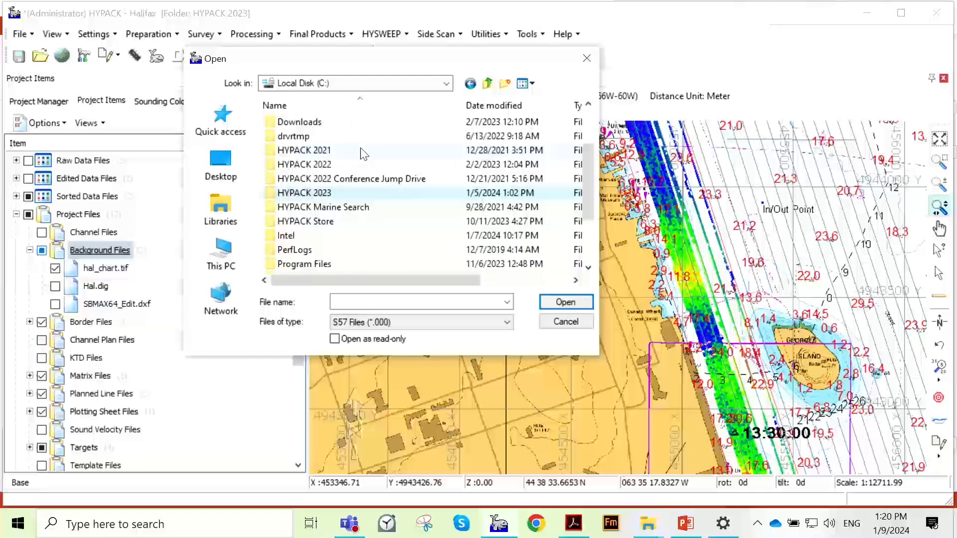
pyautogui.doubleClick(384, 222)
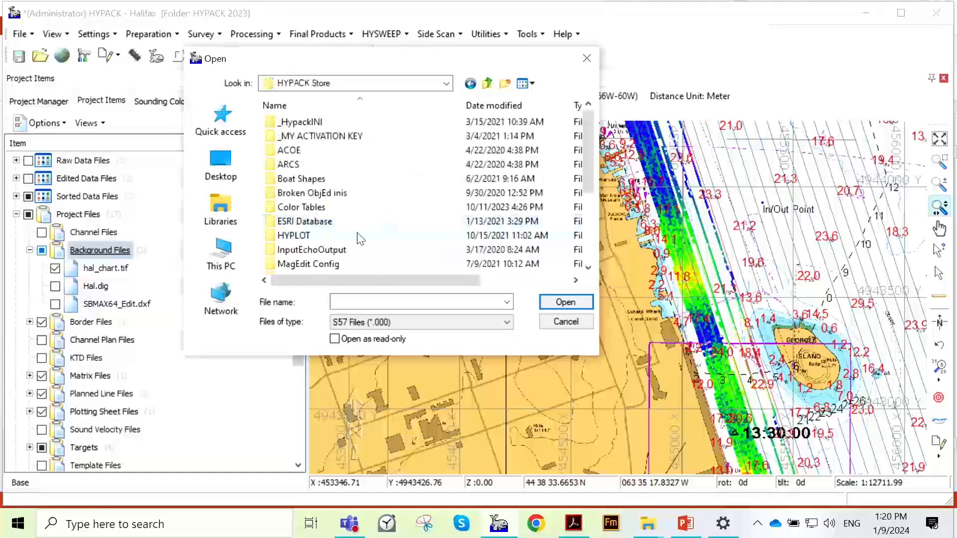
# - Add U37AR063.000 to the Background Files from the ACOE\ENC\U37AR063 folder
pyautogui.doubleClick(389, 151)
pyautogui.doubleClick(395, 138)
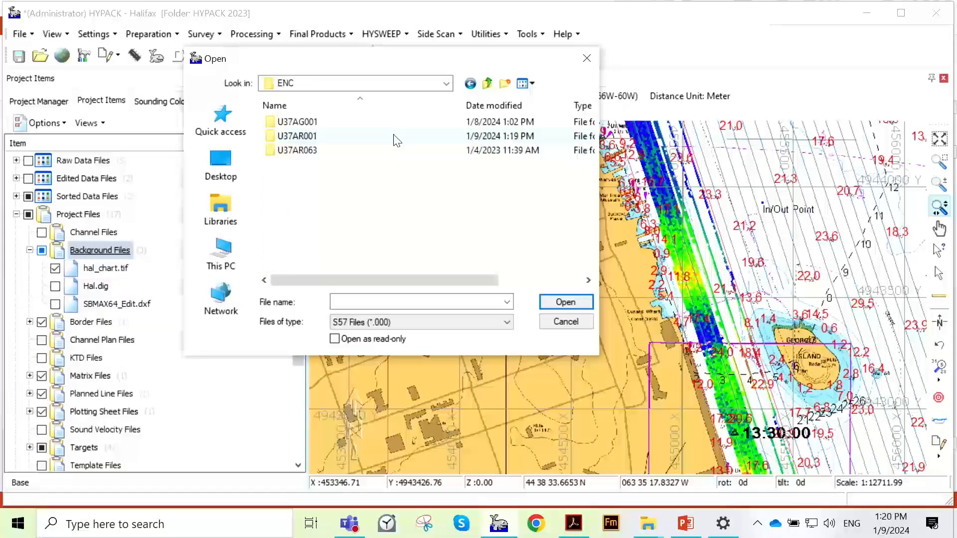
pyautogui.doubleClick(399, 137)
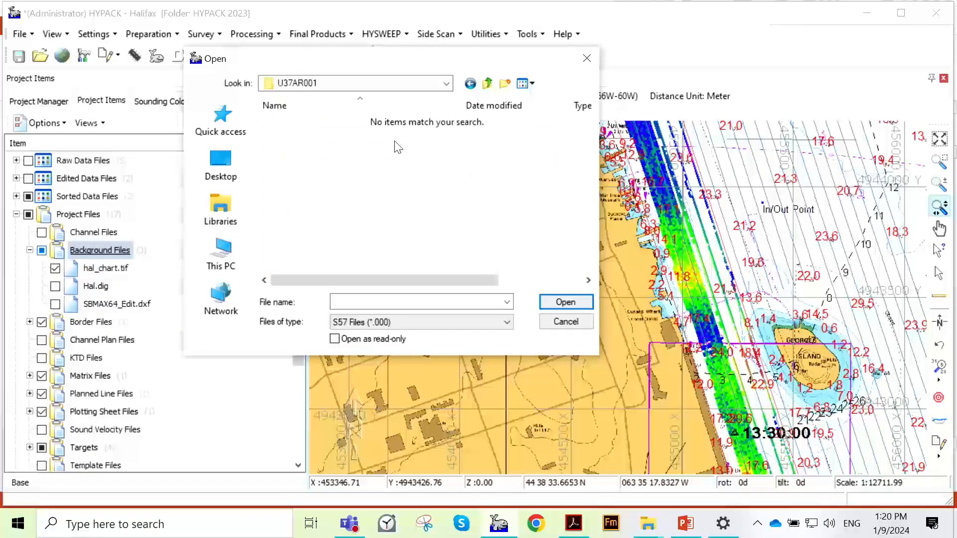
pyautogui.click(486, 84)
pyautogui.doubleClick(401, 136)
pyautogui.click(487, 85)
pyautogui.doubleClick(371, 151)
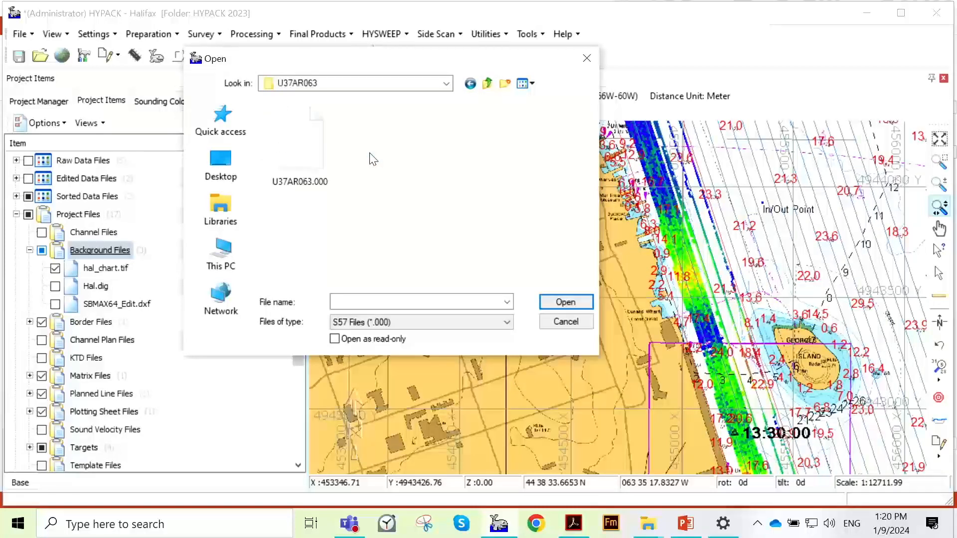
pyautogui.click(295, 183)
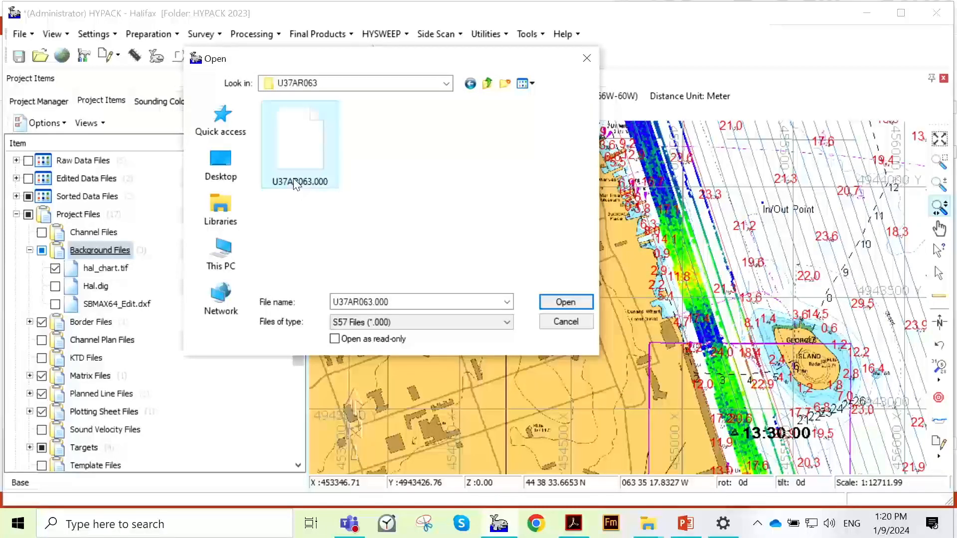
pyautogui.click(562, 300)
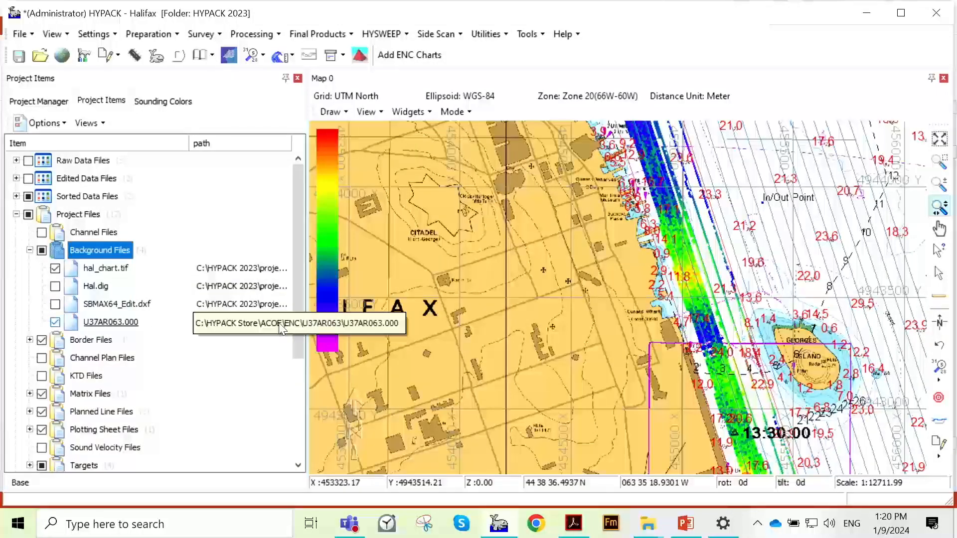
# - Remove the linked U37AR063.000 chart from the project without deleting the file
pyautogui.click(121, 323)
pyautogui.rightClick(123, 324)
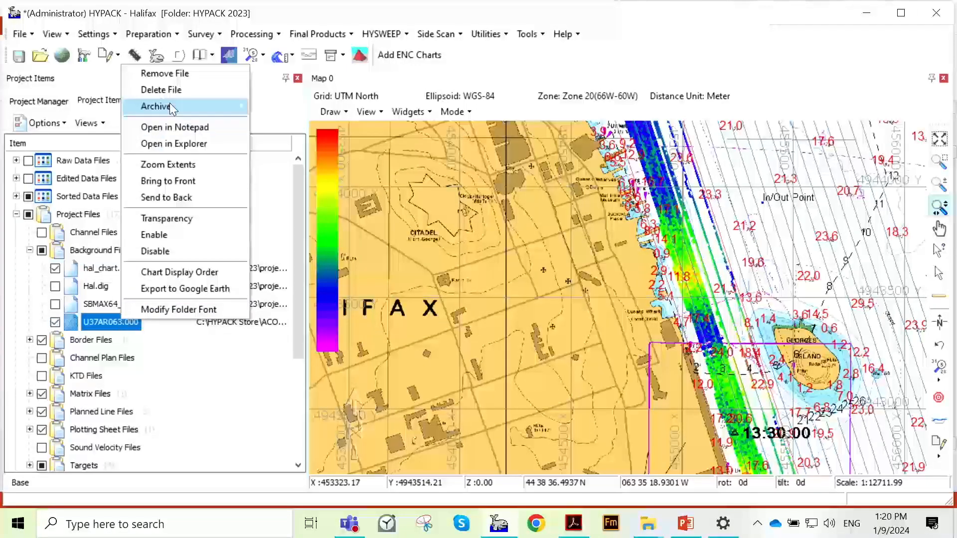
pyautogui.click(179, 75)
# - Start adding an S57 background file with Add File and Copy, and browse to C:\HYPACK Store
pyautogui.click(119, 251)
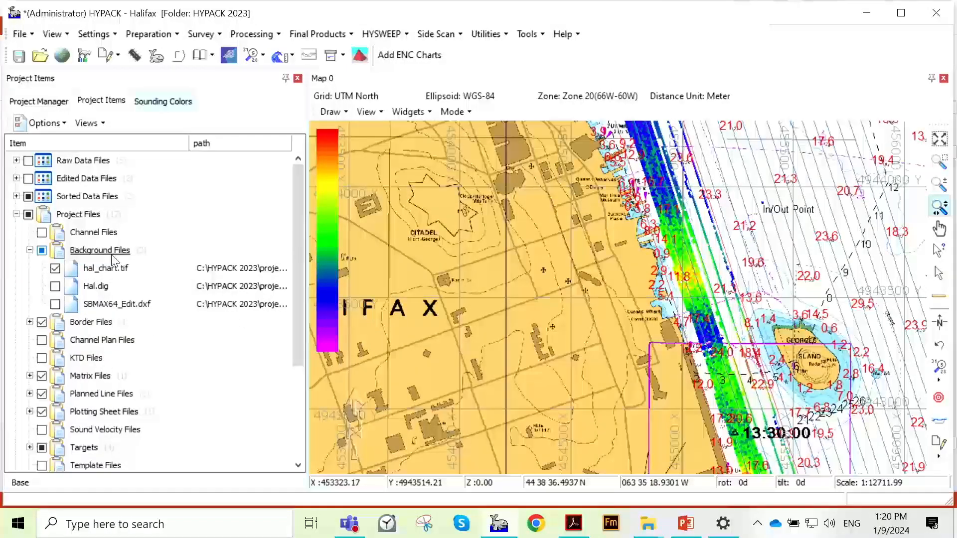
pyautogui.rightClick(115, 252)
pyautogui.moveTo(158, 278)
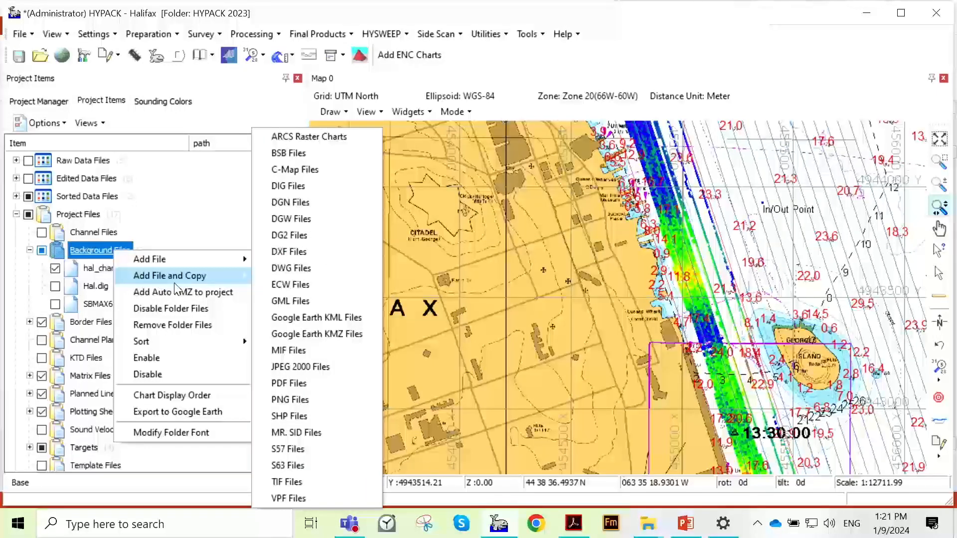
pyautogui.click(312, 450)
pyautogui.click(312, 60)
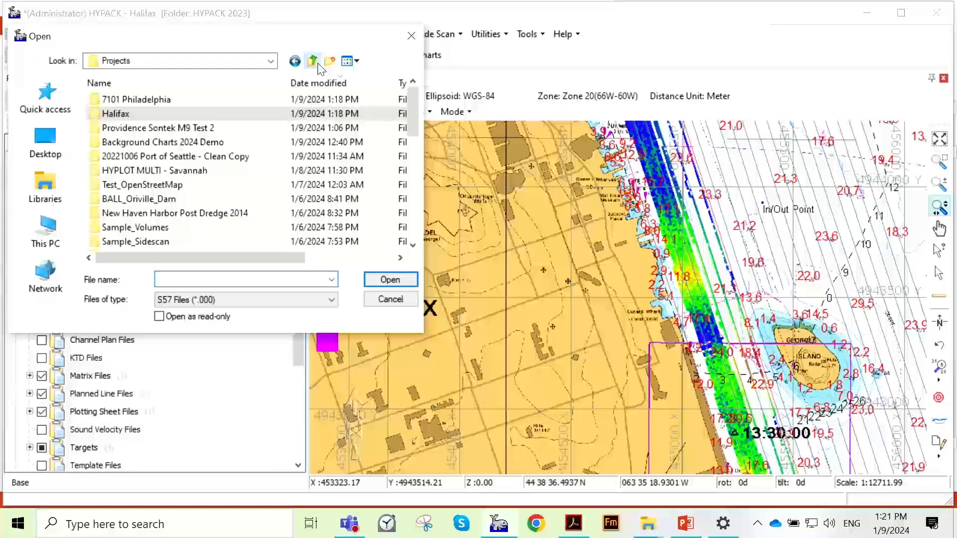
pyautogui.click(312, 61)
pyautogui.click(313, 61)
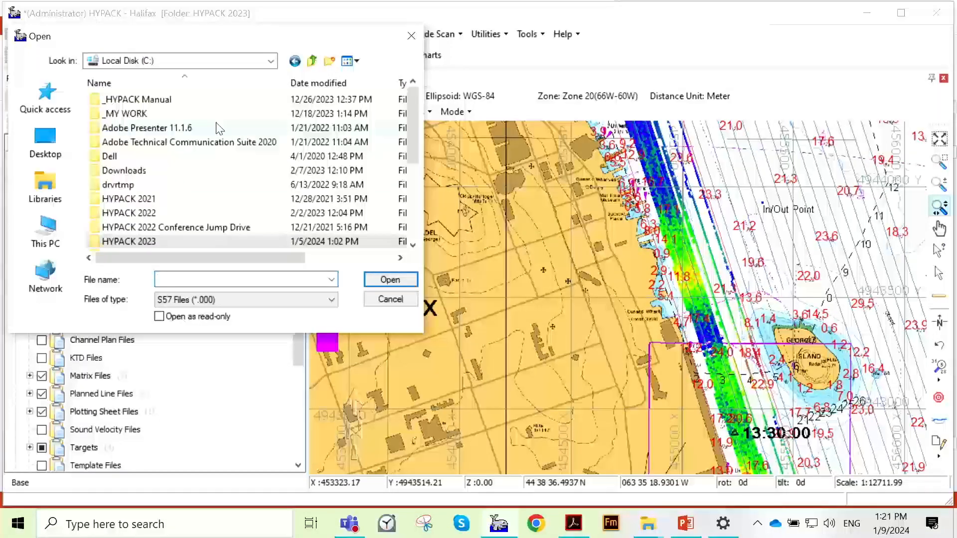
pyautogui.click(313, 60)
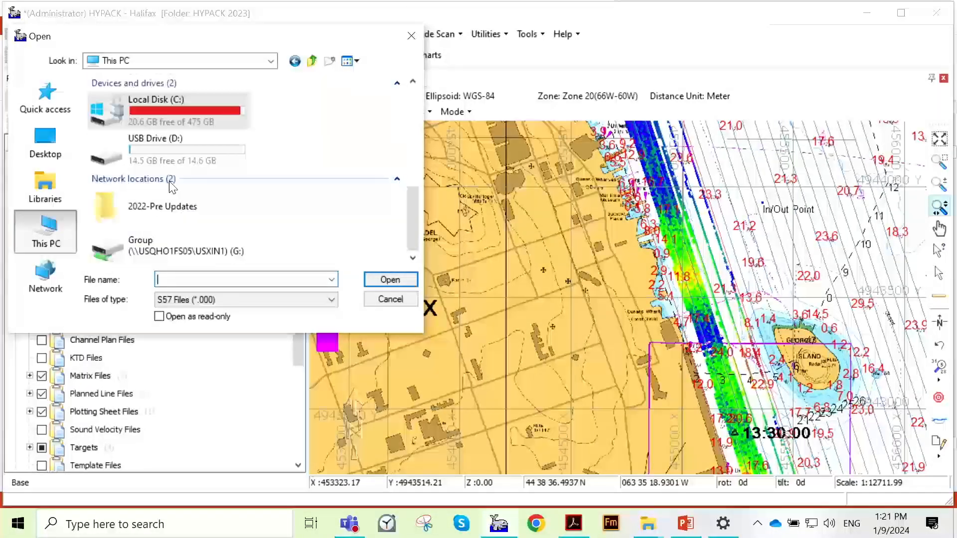
pyautogui.scroll(3, 188, 167)
pyautogui.doubleClick(172, 237)
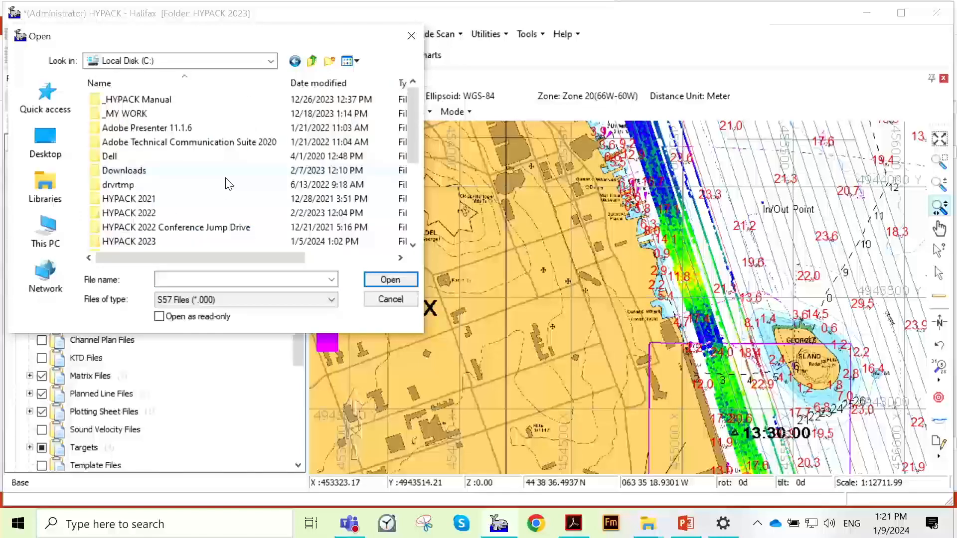
pyautogui.scroll(-2, 202, 209)
pyautogui.doubleClick(192, 199)
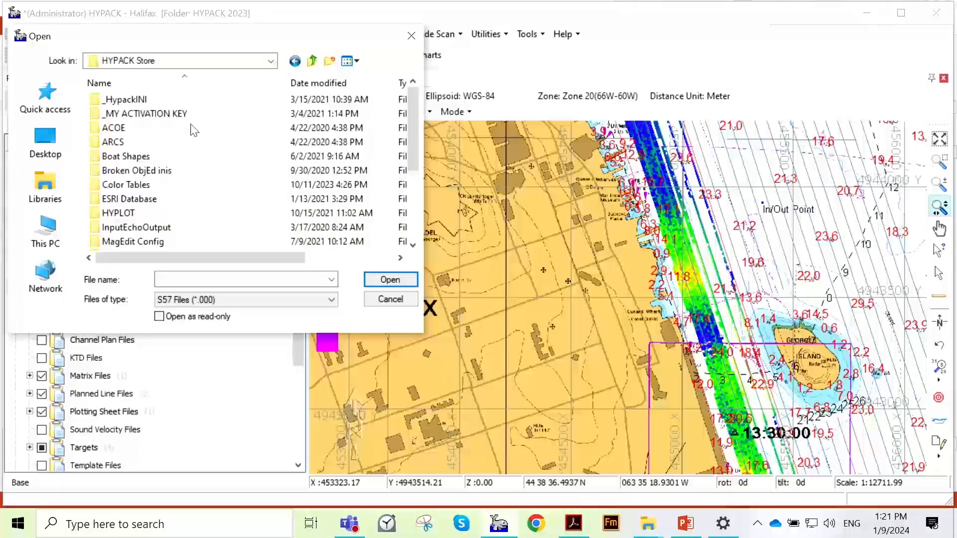
# - Add and copy U37AR063.000 from the ACOE\ENC\U37AR063 folder into the Halifax project
pyautogui.scroll(-2, 188, 149)
pyautogui.scroll(2, 205, 174)
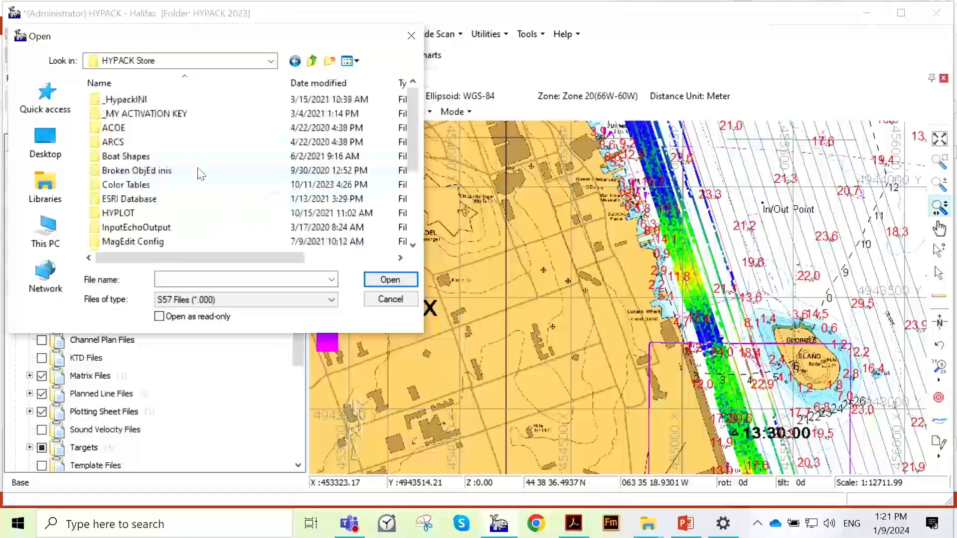
pyautogui.doubleClick(182, 128)
pyautogui.doubleClick(188, 117)
pyautogui.doubleClick(190, 130)
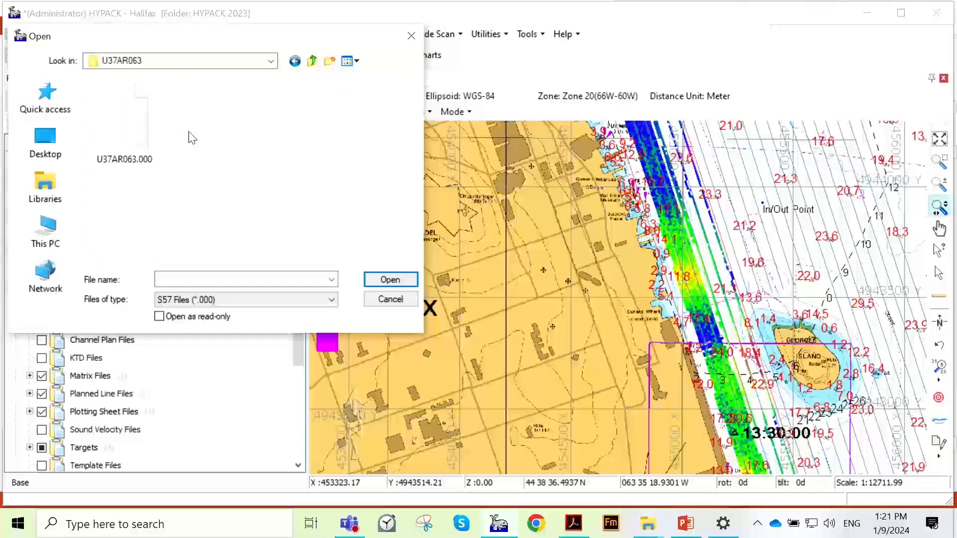
pyautogui.click(122, 147)
pyautogui.click(386, 279)
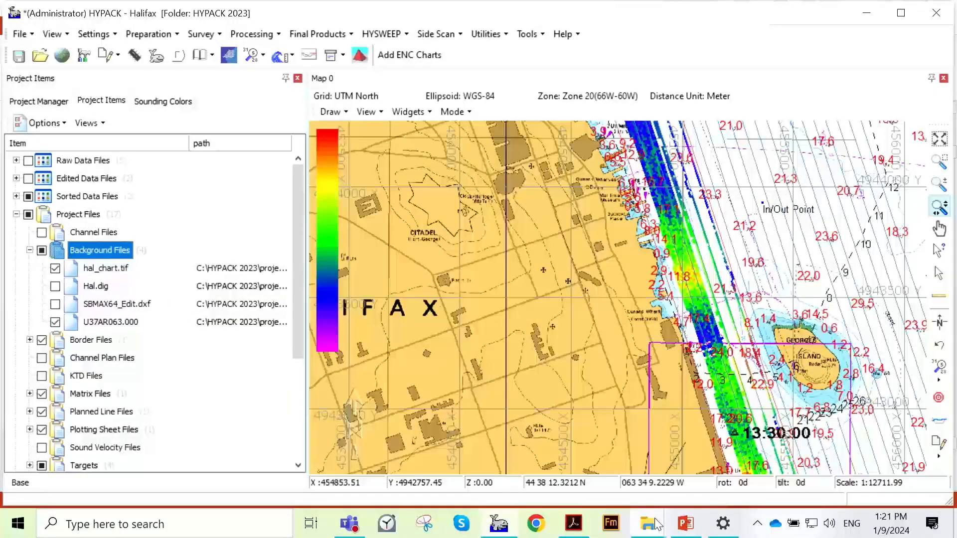
# - Switch to File Explorer and look in the Halifax project folder for the copied U37AR063 chart files
pyautogui.moveTo(657, 524)
pyautogui.click(613, 449)
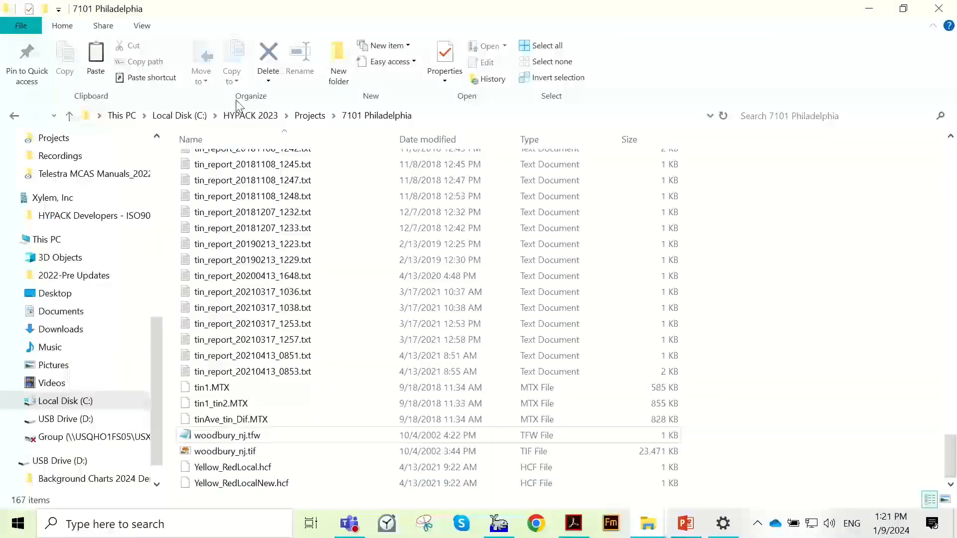
pyautogui.click(309, 115)
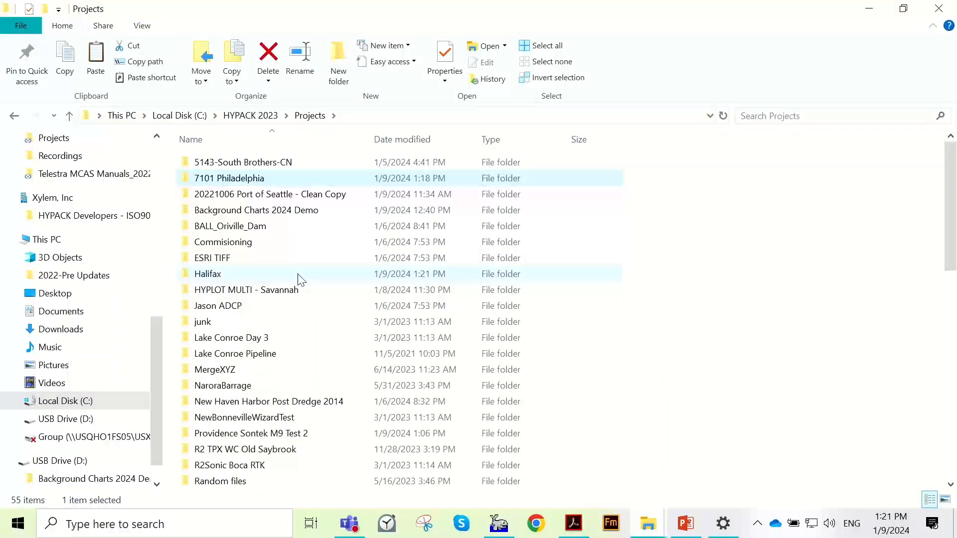
pyautogui.doubleClick(299, 275)
pyautogui.scroll(-2, 371, 272)
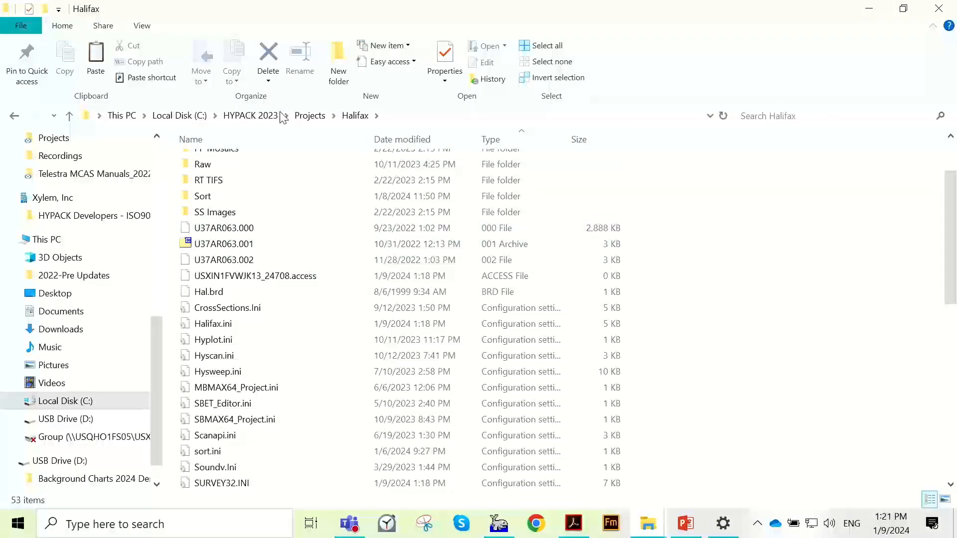
pyautogui.click(876, 9)
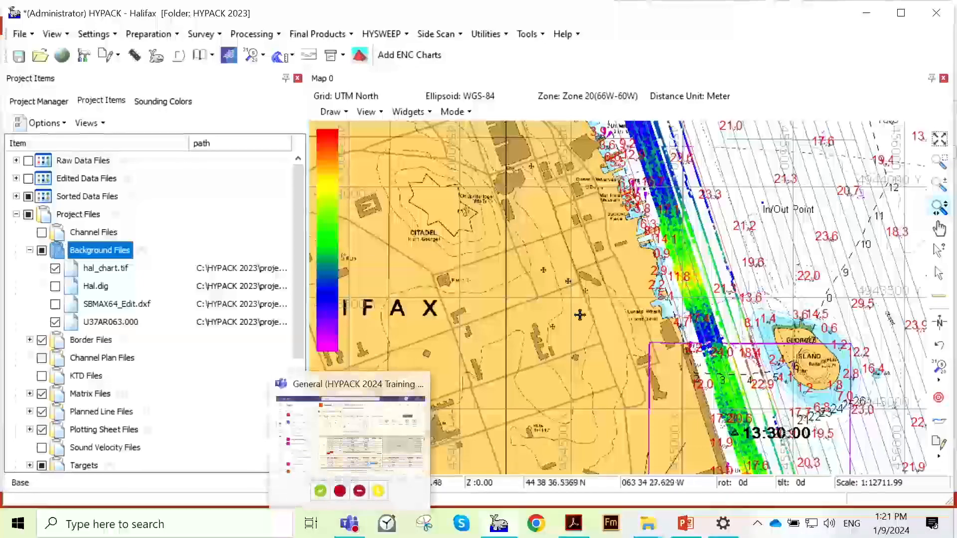
# - Hide the Sorted Data Files soundings from the Halifax map
pyautogui.scroll(-2, 682, 294)
pyautogui.scroll(-8, 636, 291)
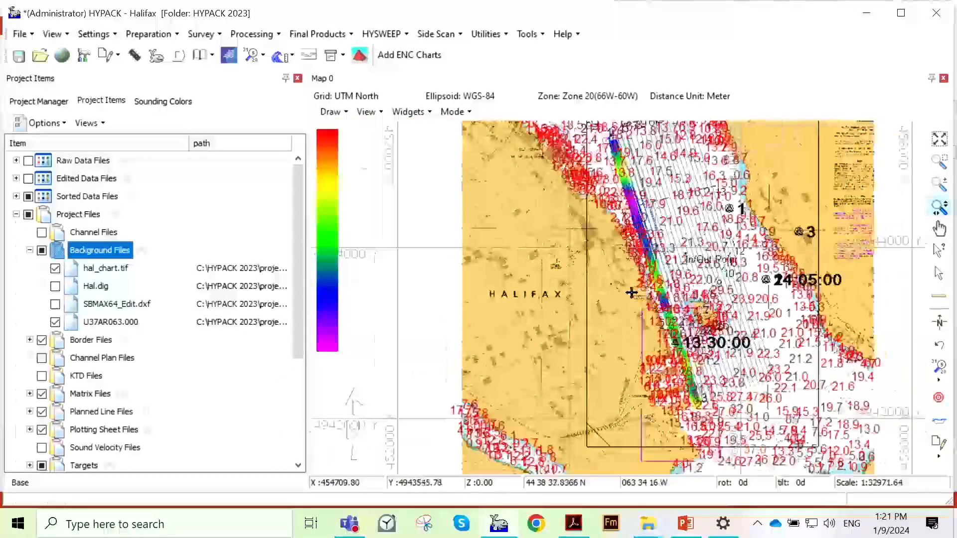
pyautogui.click(28, 196)
pyautogui.click(28, 197)
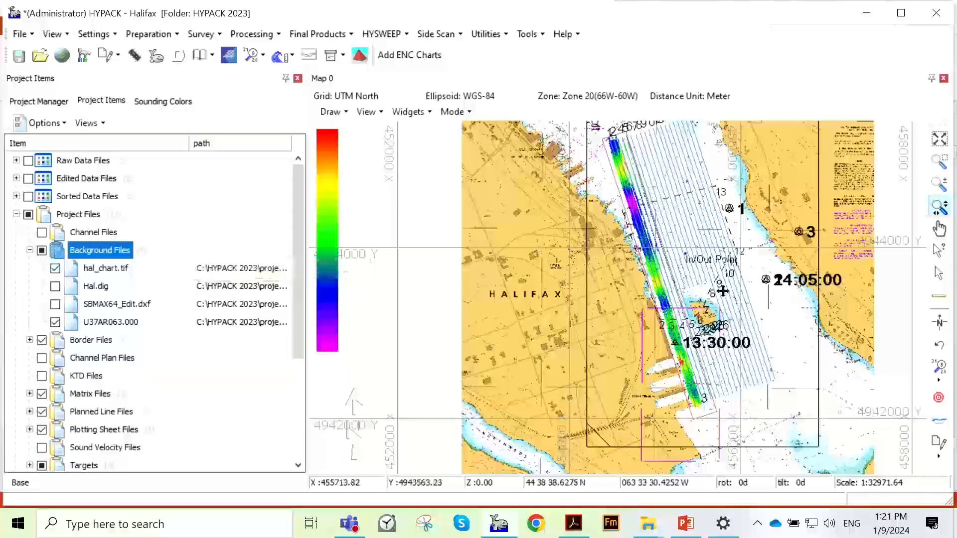
pyautogui.scroll(-1, 663, 306)
pyautogui.scroll(-1, 577, 323)
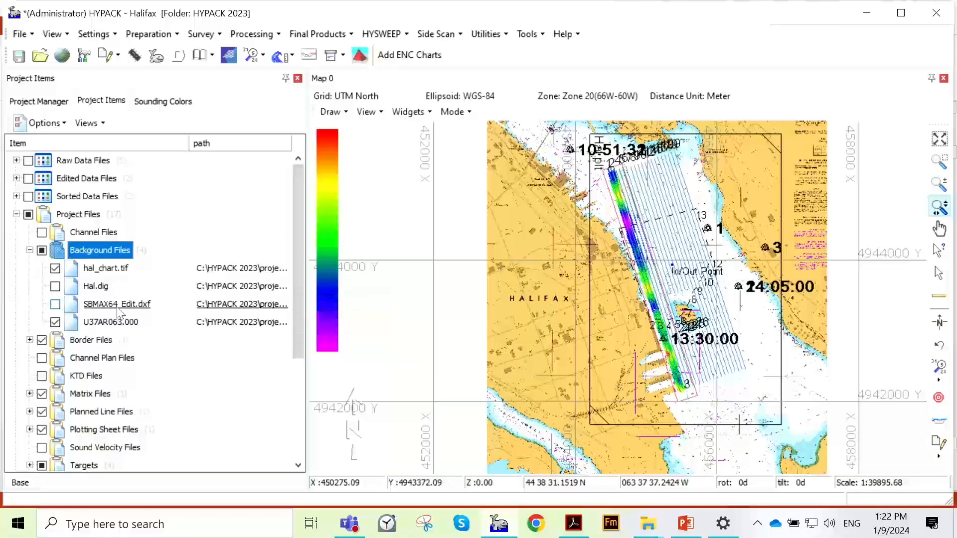
# - Set the transparency of the hal_chart.tif background chart to 40 and apply it to the map
pyautogui.rightClick(121, 271)
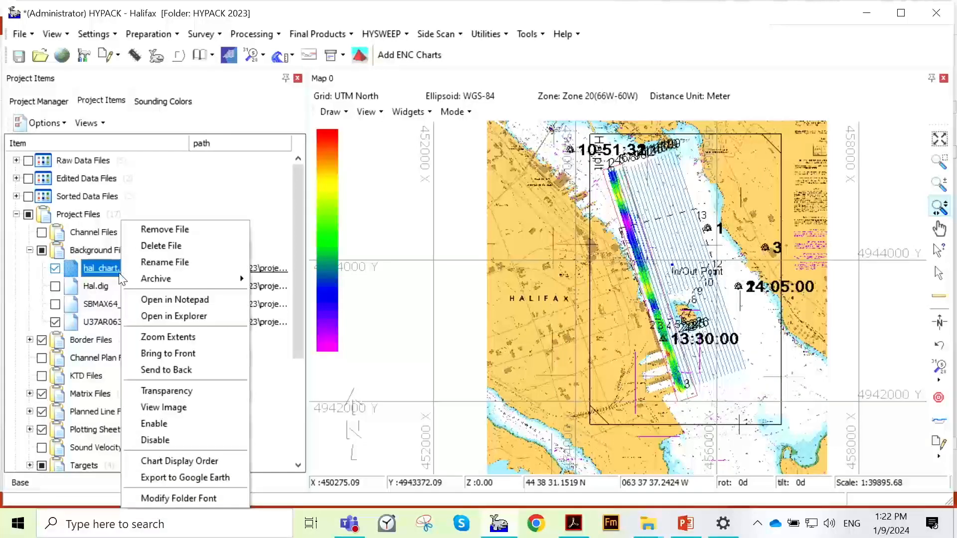
pyautogui.click(212, 393)
pyautogui.moveTo(156, 144); pyautogui.dragTo(377, 156)
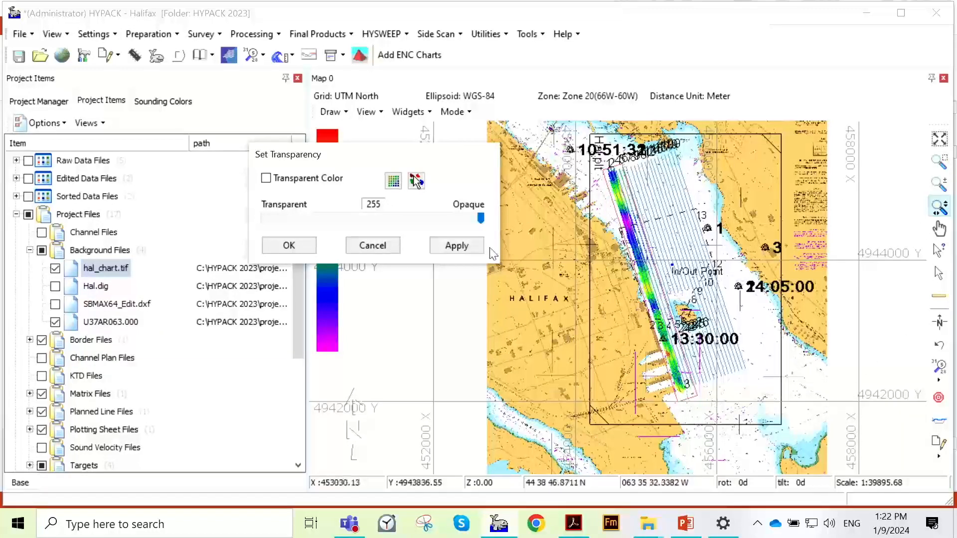
pyautogui.moveTo(483, 220); pyautogui.dragTo(301, 225)
pyautogui.click(455, 245)
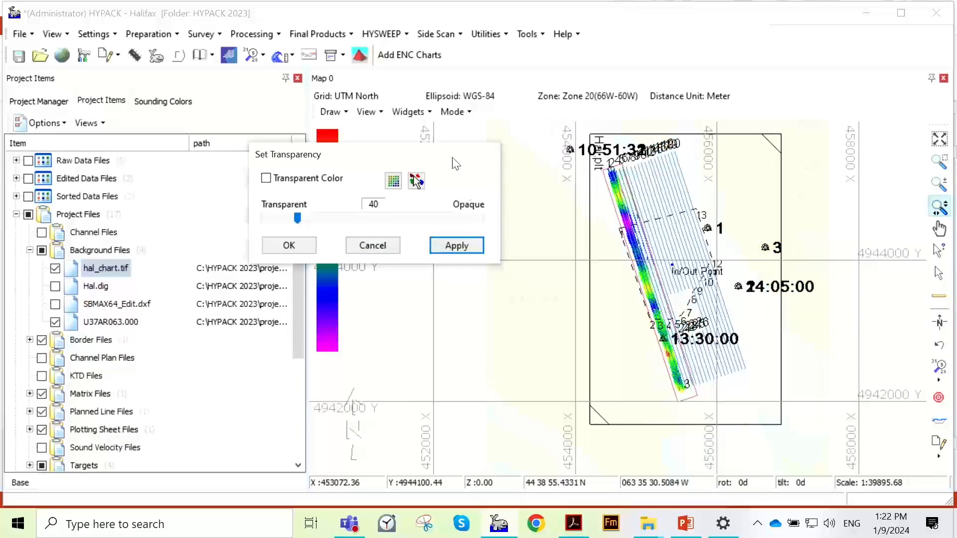
# - Raise the transparency value of hal_chart.tif to 210, apply it and accept the setting
pyautogui.moveTo(455, 165); pyautogui.dragTo(298, 178)
pyautogui.moveTo(141, 231); pyautogui.dragTo(269, 247)
pyautogui.click(294, 261)
pyautogui.click(297, 259)
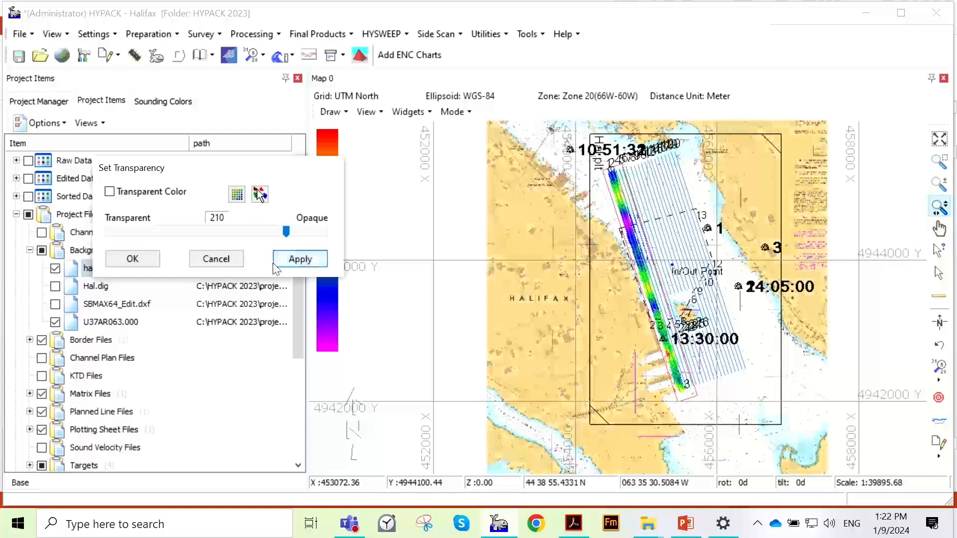
pyautogui.click(132, 259)
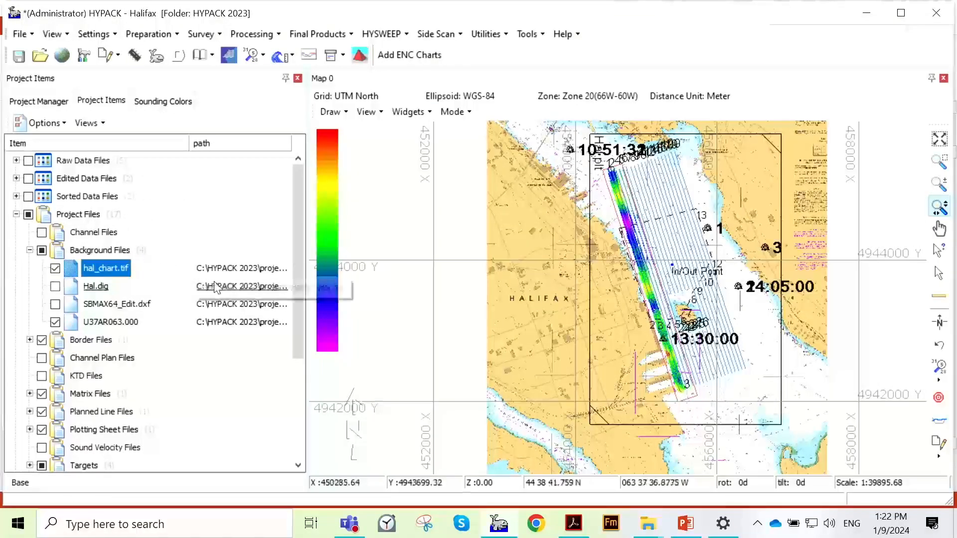
pyautogui.rightClick(124, 277)
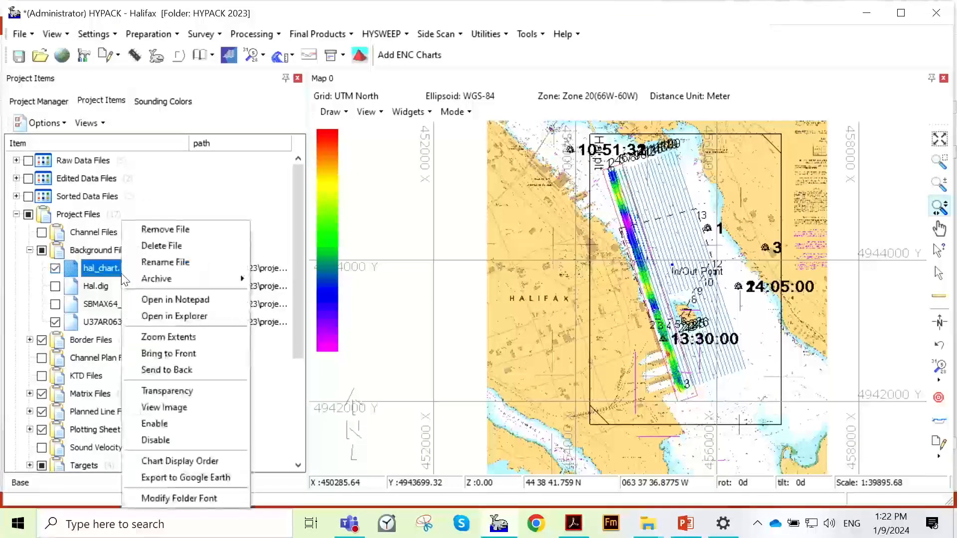
pyautogui.click(393, 257)
pyautogui.scroll(3, 588, 325)
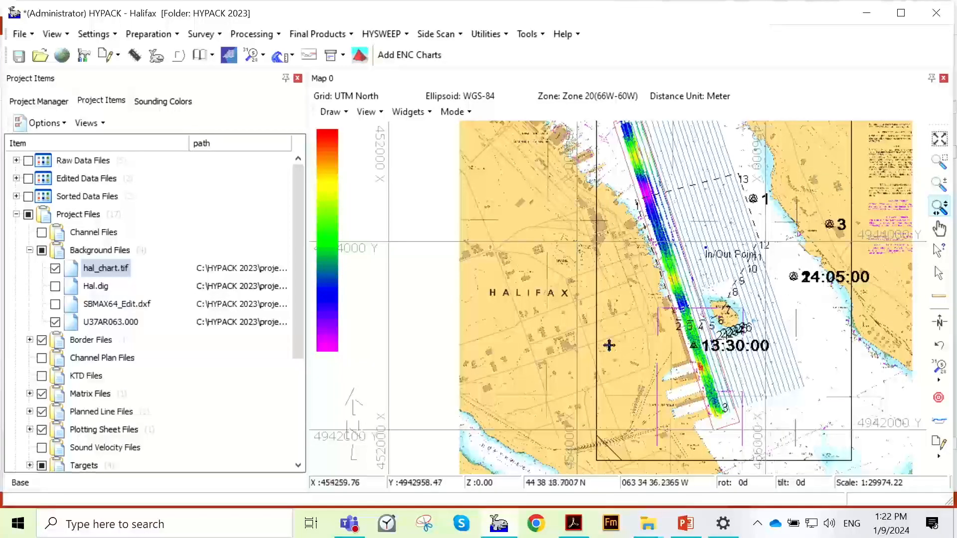
pyautogui.scroll(-1, 608, 342)
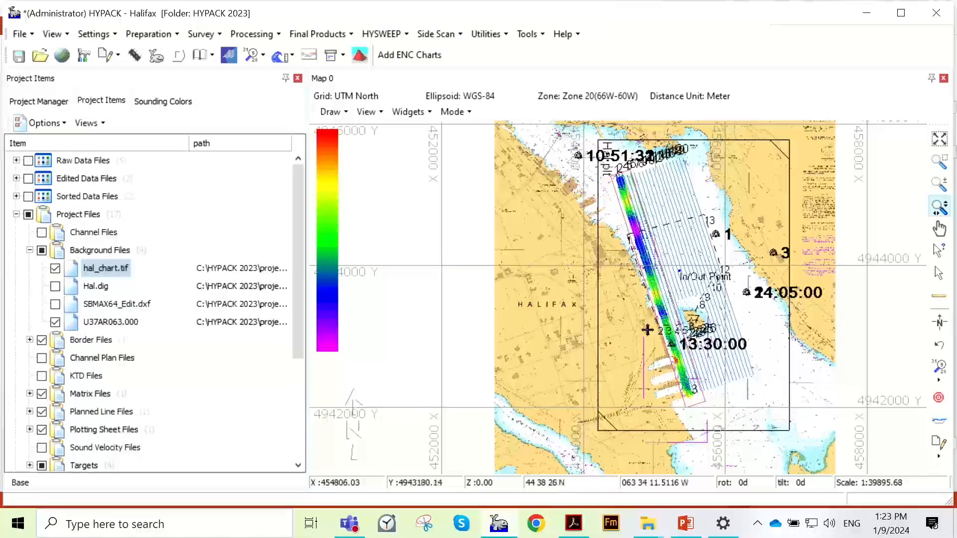
pyautogui.scroll(1, 527, 290)
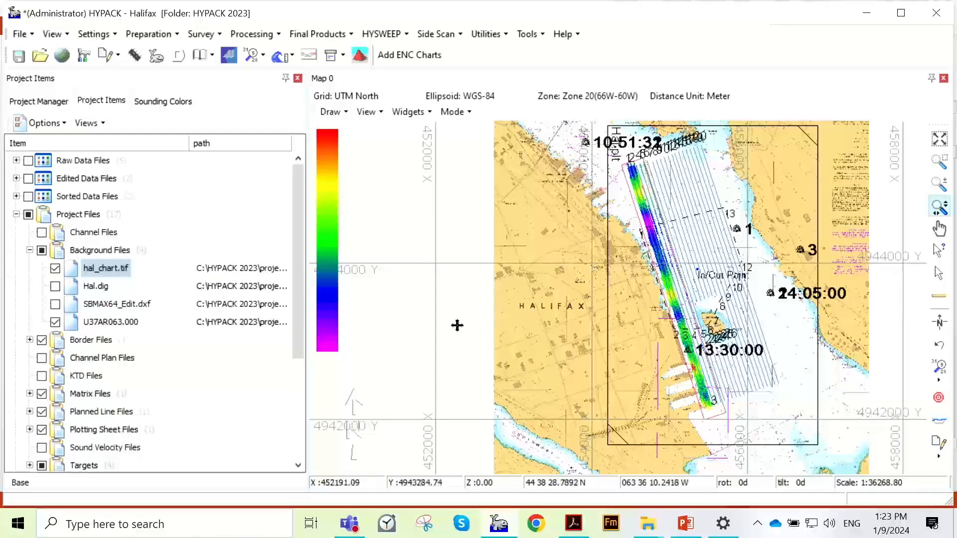
# - Set the transparency of hal_chart.tif to fully opaque at 255 and apply it
pyautogui.rightClick(94, 269)
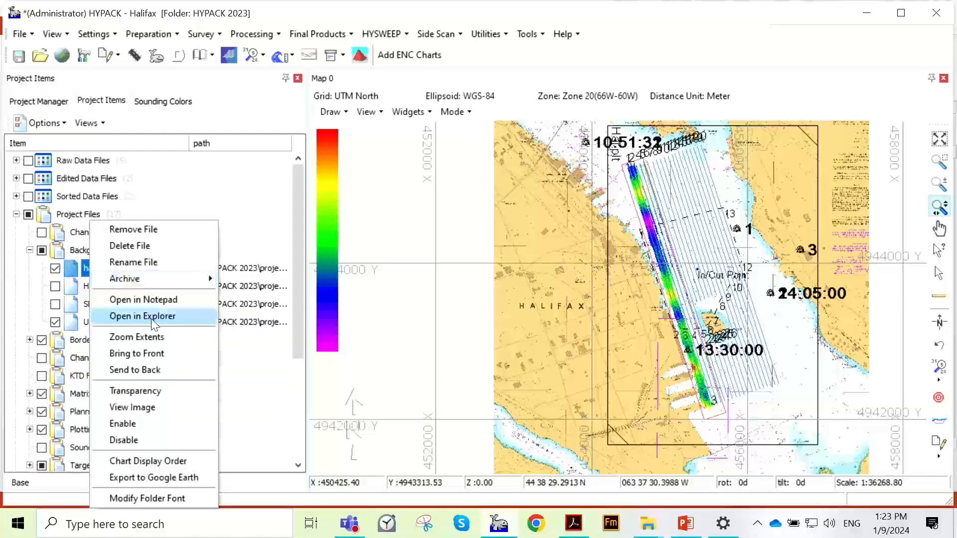
pyautogui.click(159, 390)
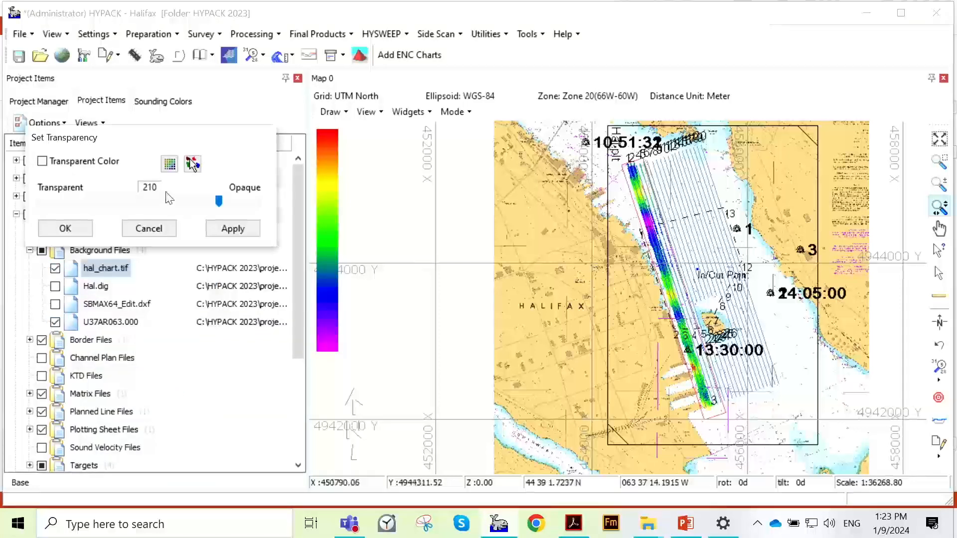
pyautogui.moveTo(165, 141); pyautogui.dragTo(335, 187)
pyautogui.moveTo(388, 246); pyautogui.dragTo(427, 246)
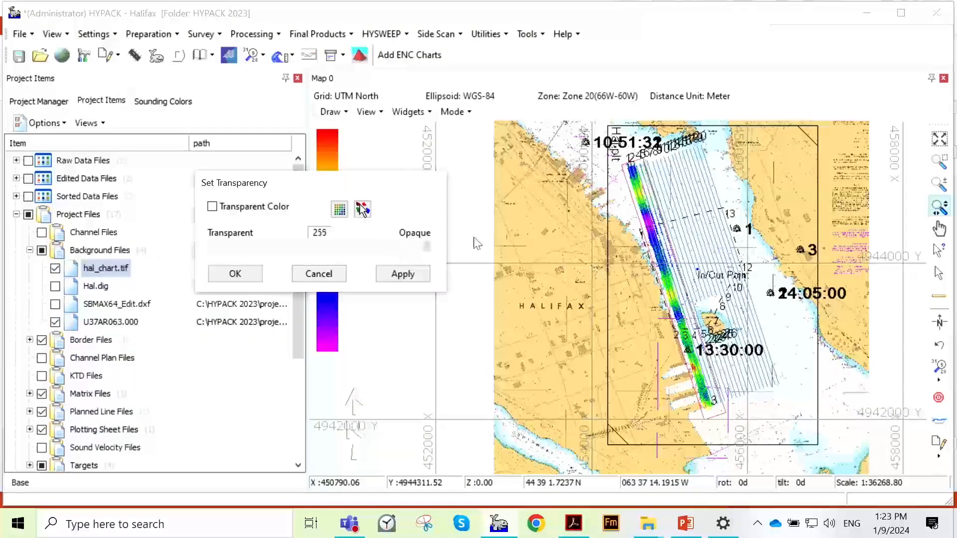
pyautogui.click(381, 277)
# - Enable Transparent Color for hal_chart.tif, sample the orange land color from the chart and apply it
pyautogui.scroll(2, 598, 323)
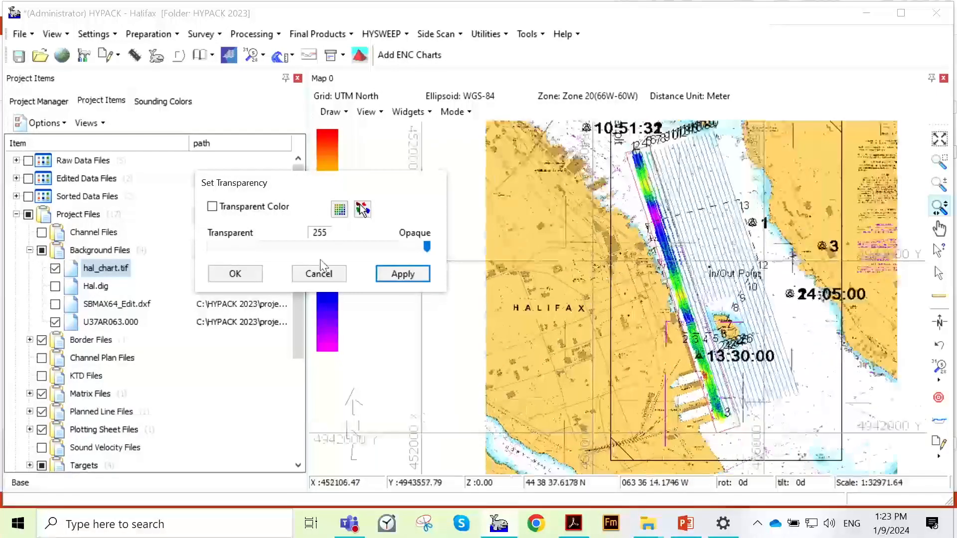
pyautogui.scroll(3, 598, 323)
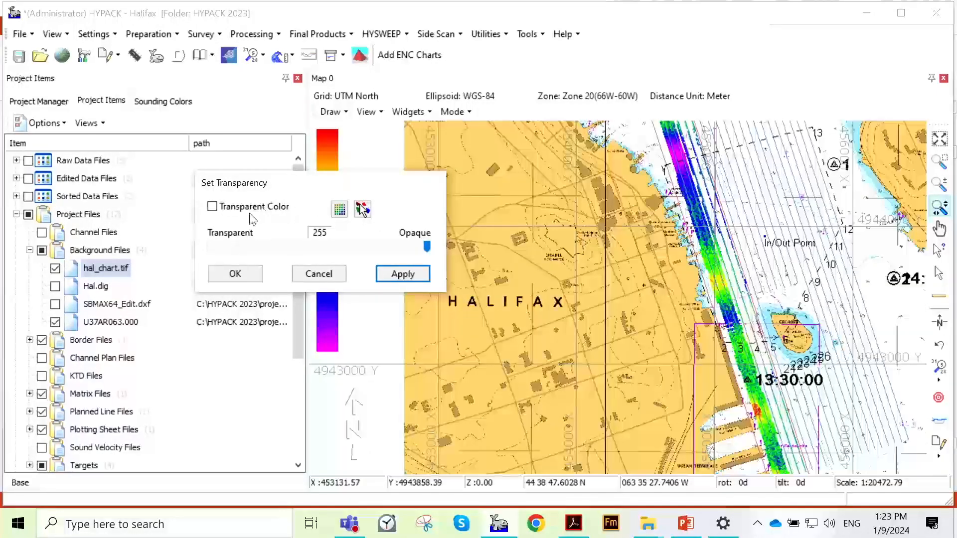
pyautogui.click(213, 208)
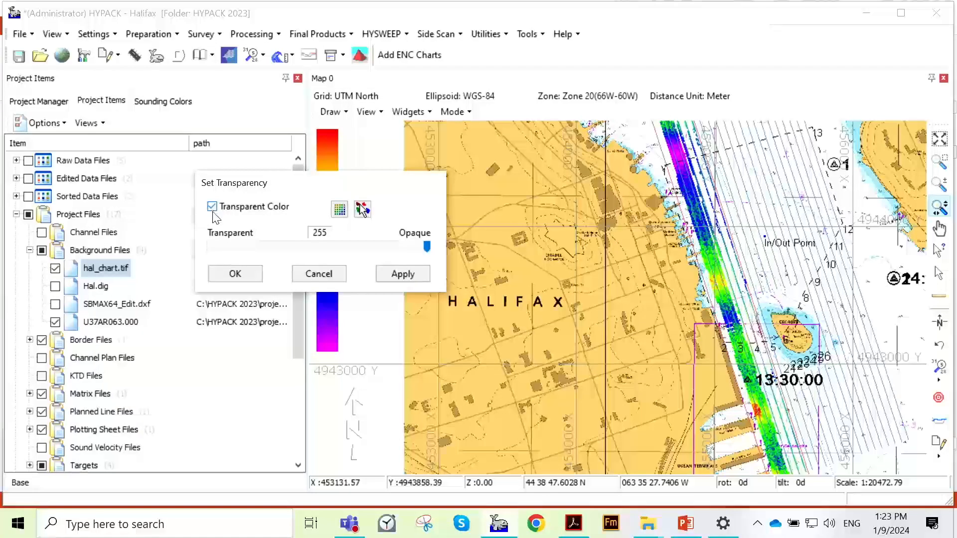
pyautogui.click(358, 206)
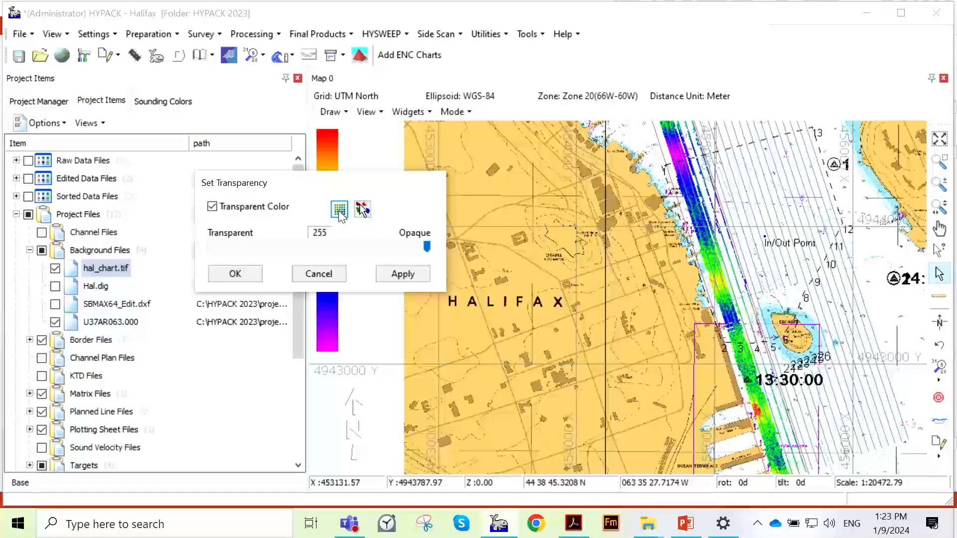
pyautogui.click(336, 214)
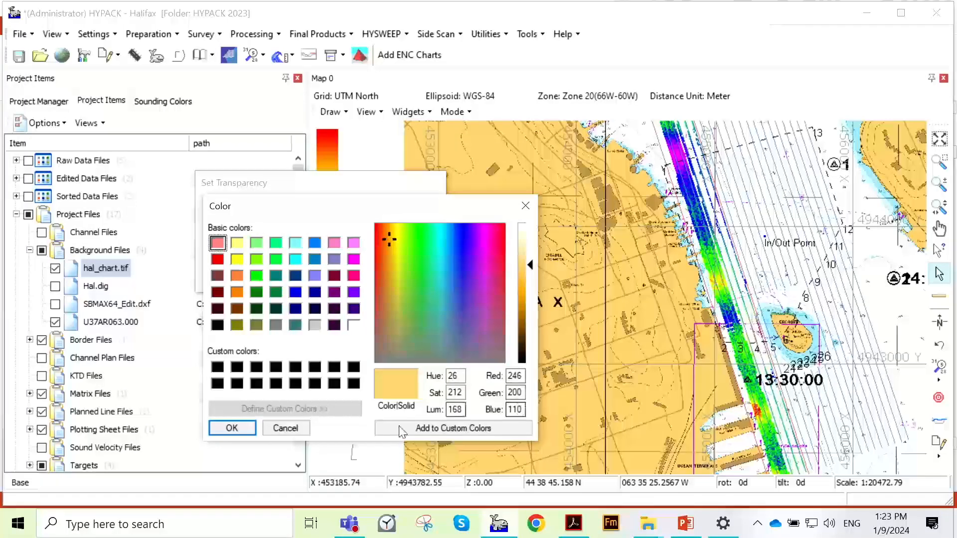
pyautogui.click(525, 206)
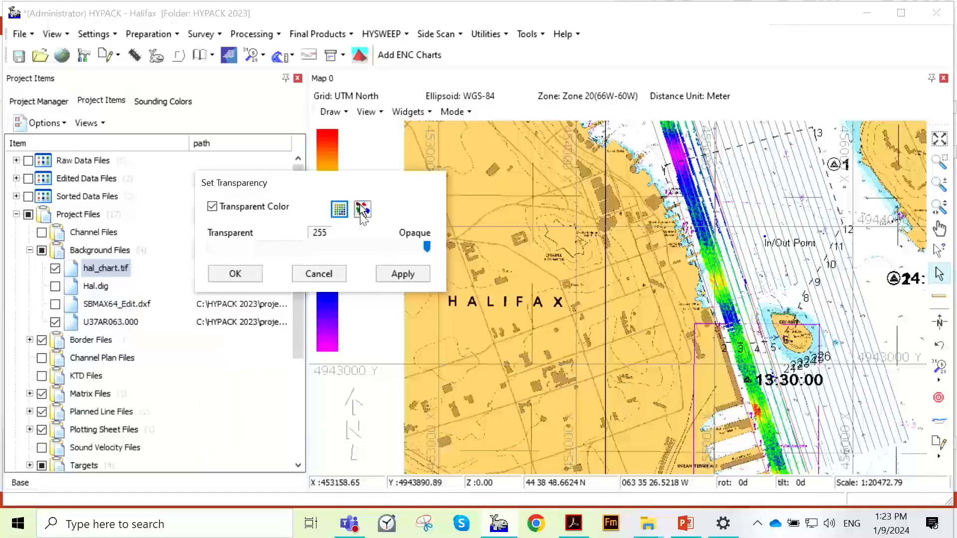
pyautogui.click(362, 210)
pyautogui.click(482, 181)
pyautogui.click(412, 278)
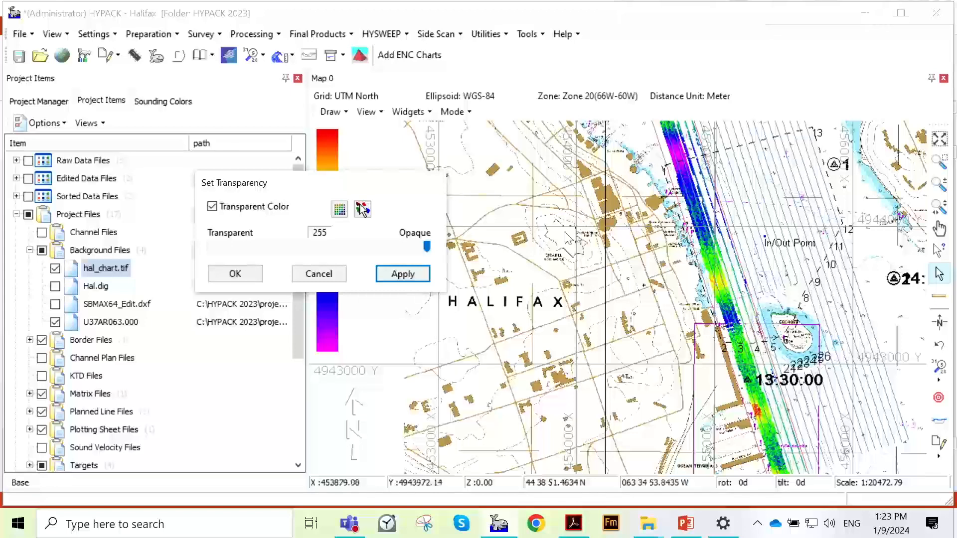
# - Turn off Transparent Color for hal_chart.tif, apply the change and accept the transparency settings
pyautogui.click(213, 208)
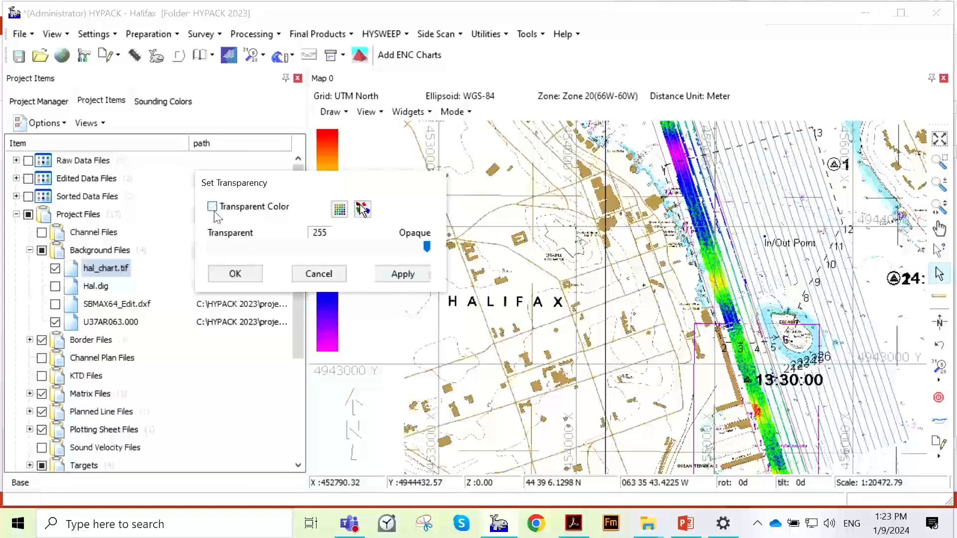
pyautogui.click(400, 274)
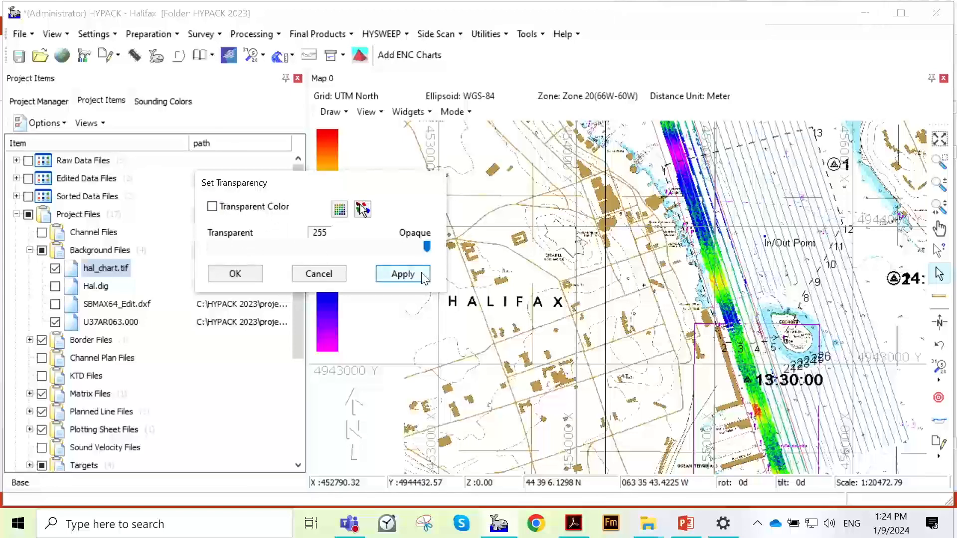
pyautogui.click(244, 274)
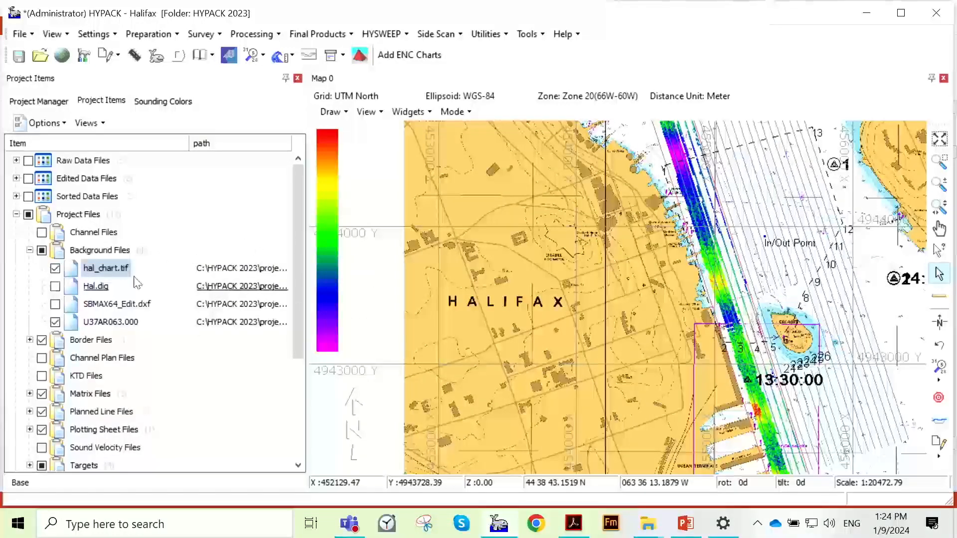
# - Inspect the chart closely around Georges Island, then view the full extents of hal_chart.tif
pyautogui.scroll(9, 703, 305)
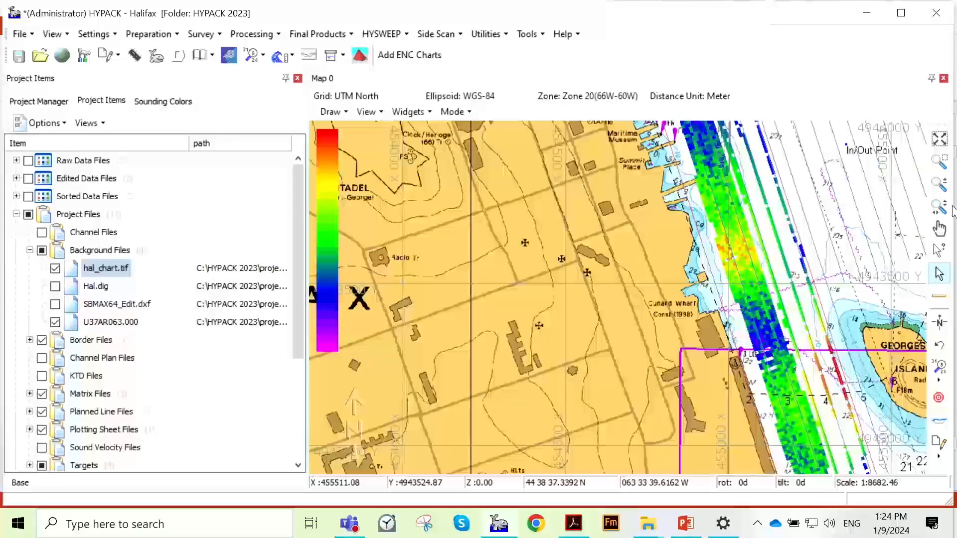
pyautogui.click(939, 209)
pyautogui.moveTo(814, 309); pyautogui.dragTo(524, 208)
pyautogui.scroll(7, 649, 262)
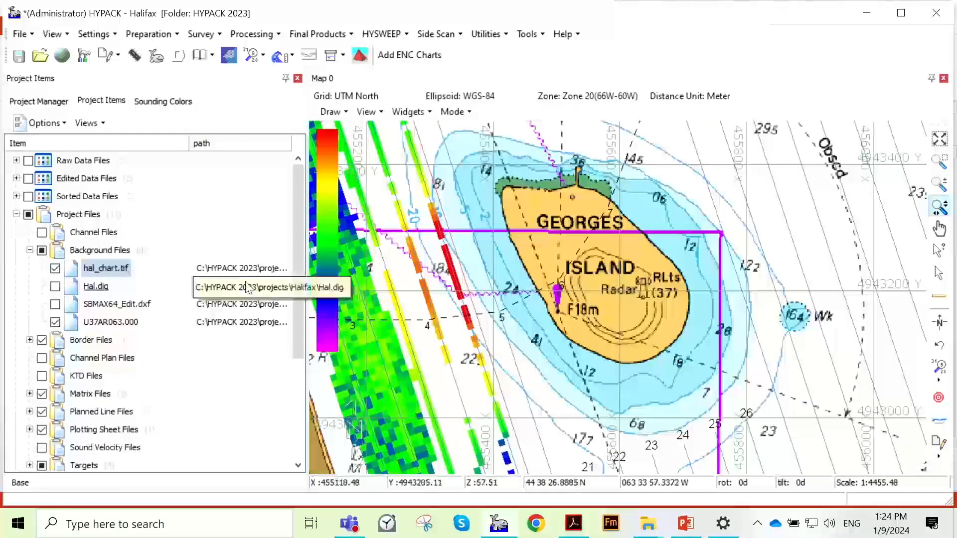
pyautogui.rightClick(129, 273)
pyautogui.click(198, 336)
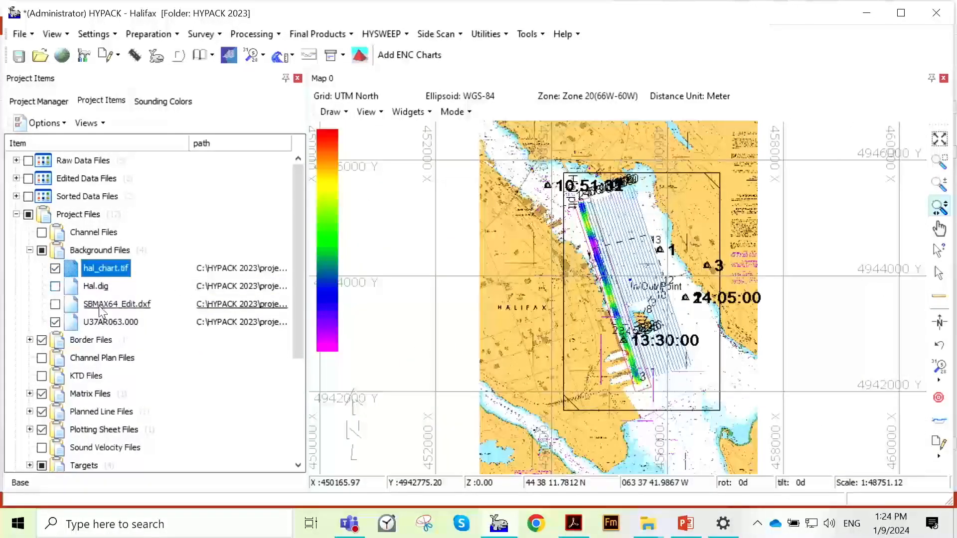
# - Display the SBMAX64_Edit.dxf background file on the map and zoom to its extents
pyautogui.click(55, 304)
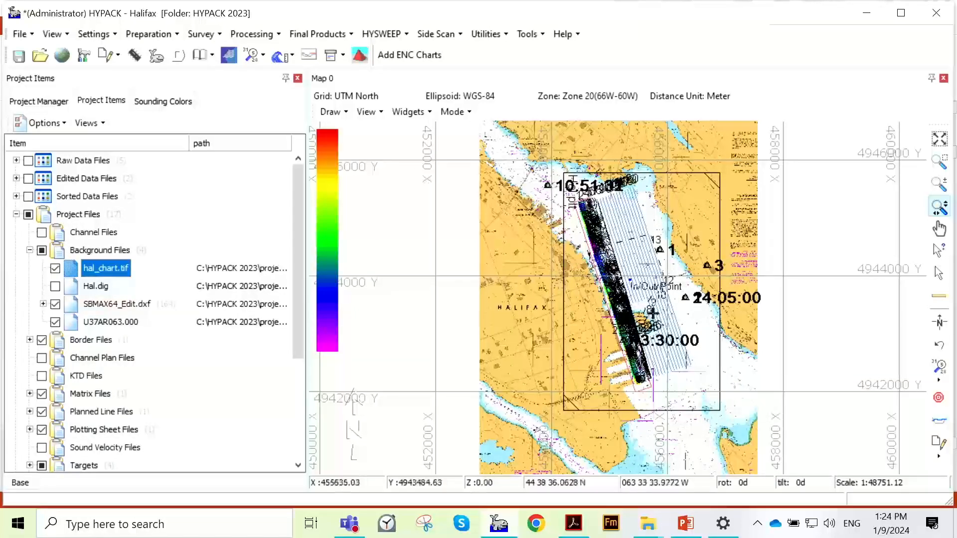
pyautogui.scroll(1, 635, 303)
pyautogui.click(100, 304)
pyautogui.rightClick(116, 303)
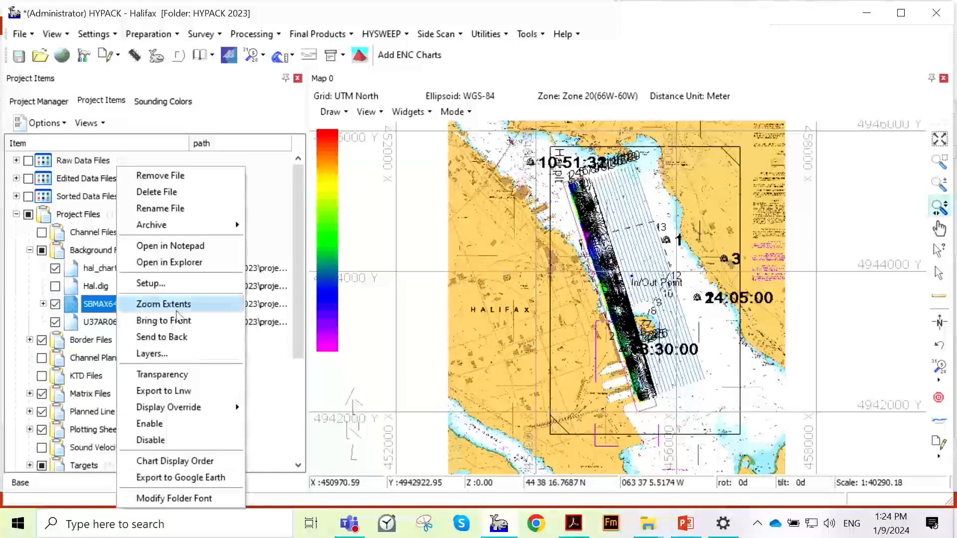
pyautogui.click(180, 305)
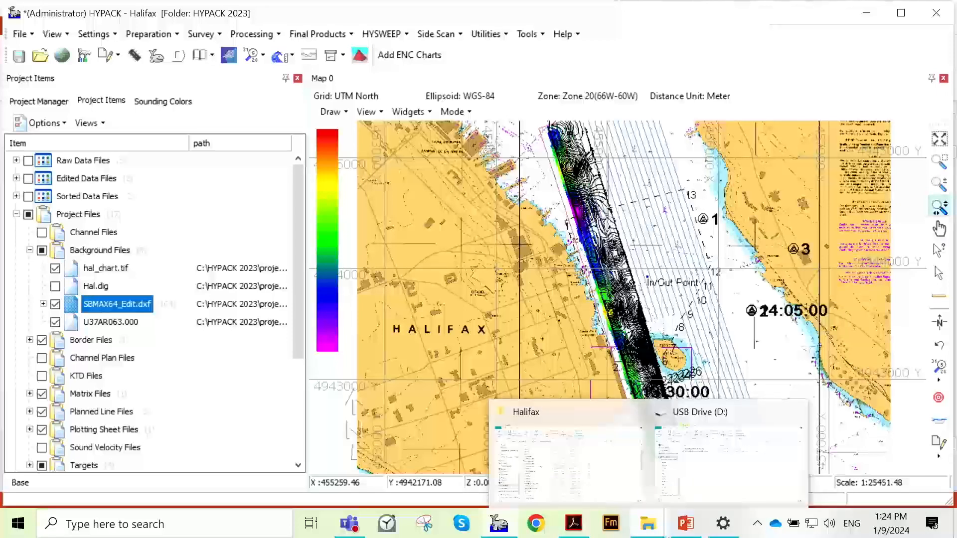
# - Hide the SBMAX64_Edit.dxf background file on the map and inspect the survey data beneath it
pyautogui.click(569, 360)
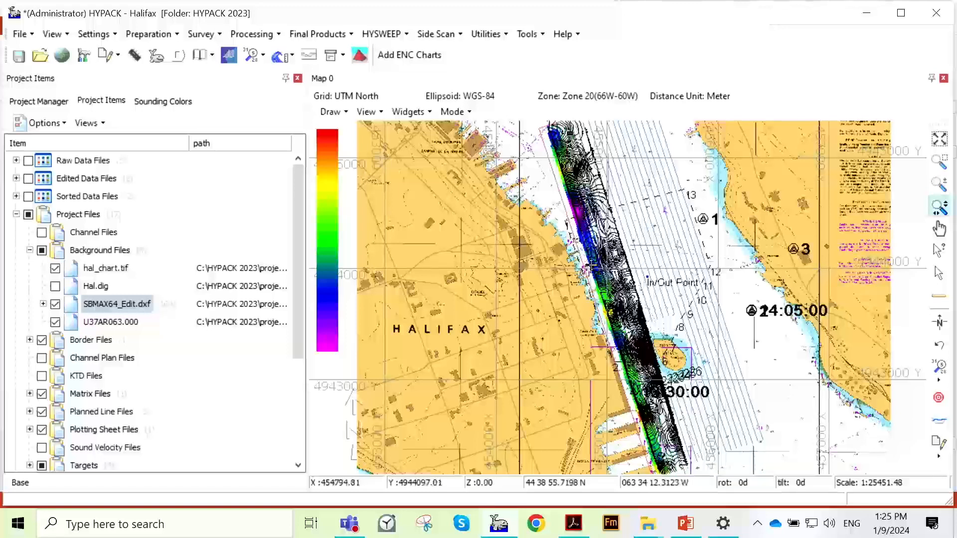
pyautogui.click(55, 304)
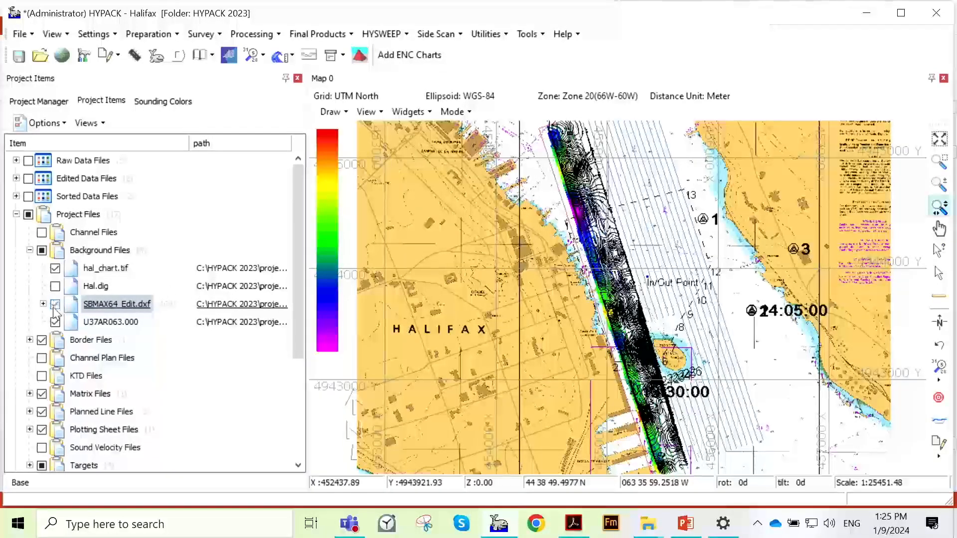
pyautogui.scroll(1, 595, 272)
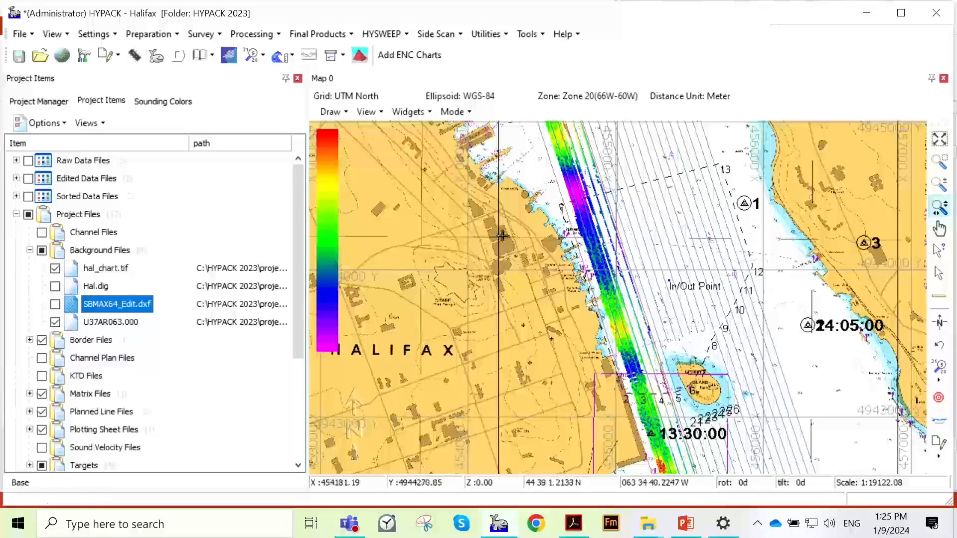
pyautogui.scroll(-1, 597, 242)
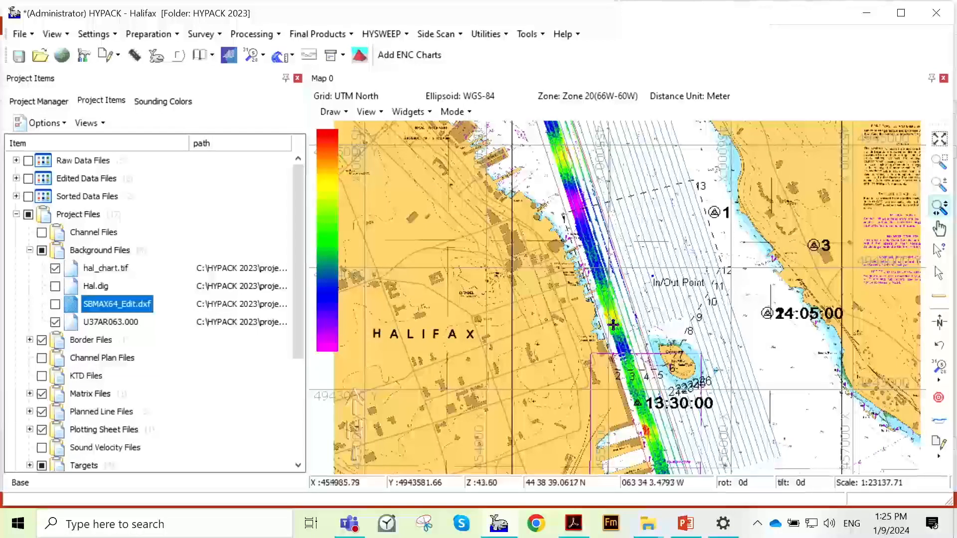
pyautogui.scroll(-1, 618, 319)
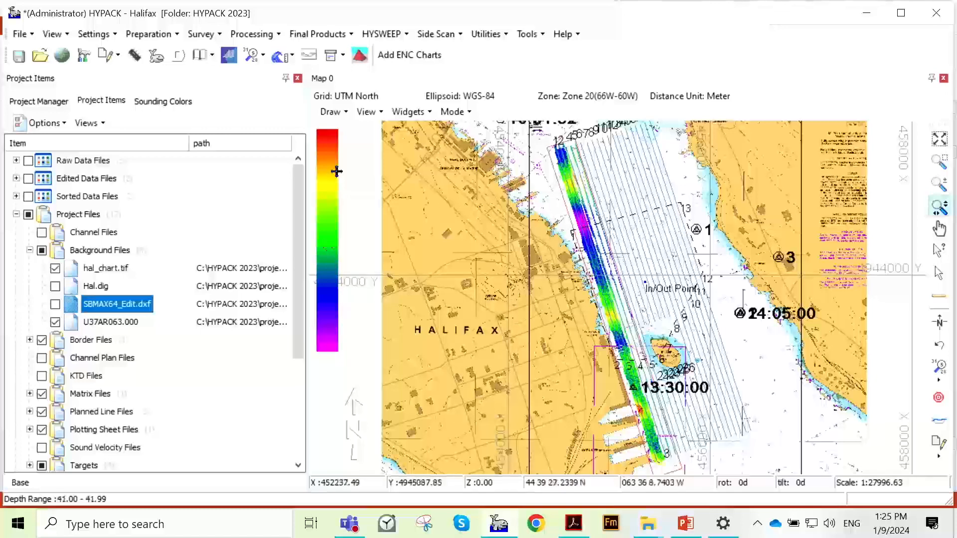
# - Open the color table selection for the map's depth color bar
pyautogui.rightClick(320, 210)
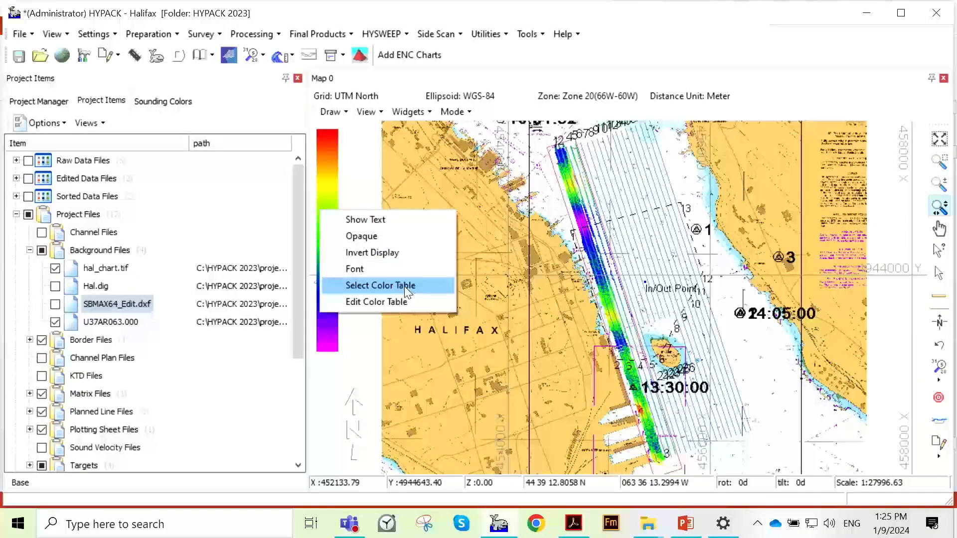
pyautogui.click(404, 286)
pyautogui.moveTo(512, 127); pyautogui.dragTo(483, 111)
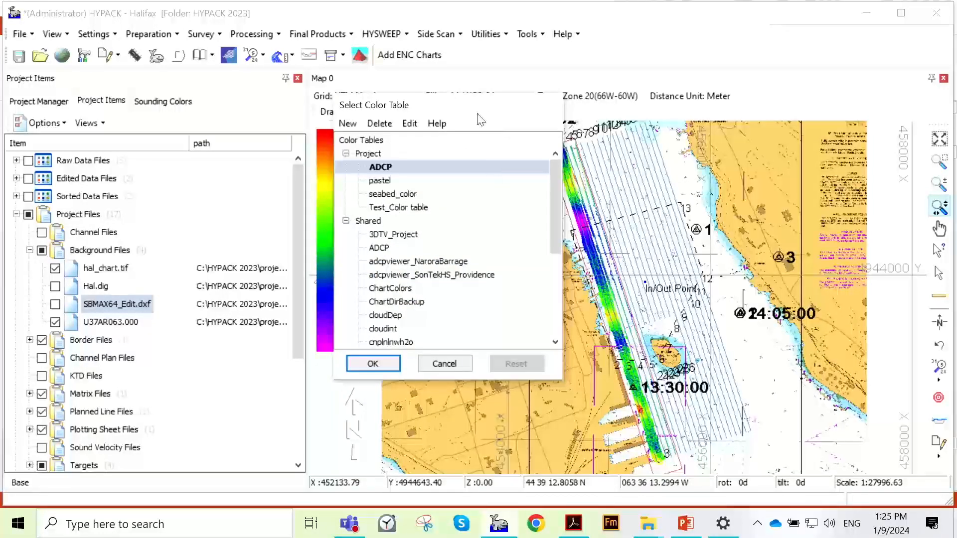
# - Review the available color tables in the Project and Shared groups
pyautogui.moveTo(552, 187)
pyautogui.mouseDown()
pyautogui.moveTo(551, 202)
pyautogui.moveTo(550, 184)
pyautogui.mouseUp()
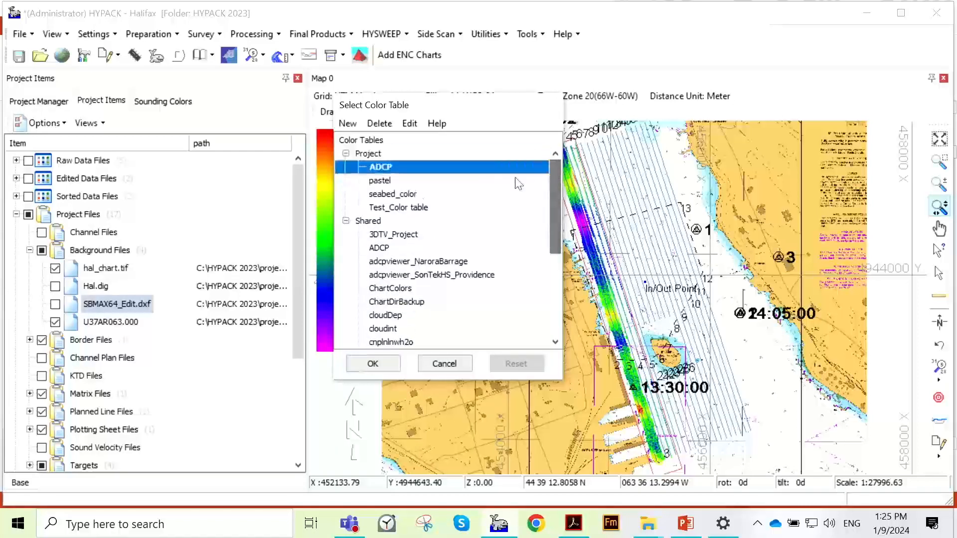
pyautogui.click(392, 156)
pyautogui.click(393, 222)
pyautogui.click(401, 158)
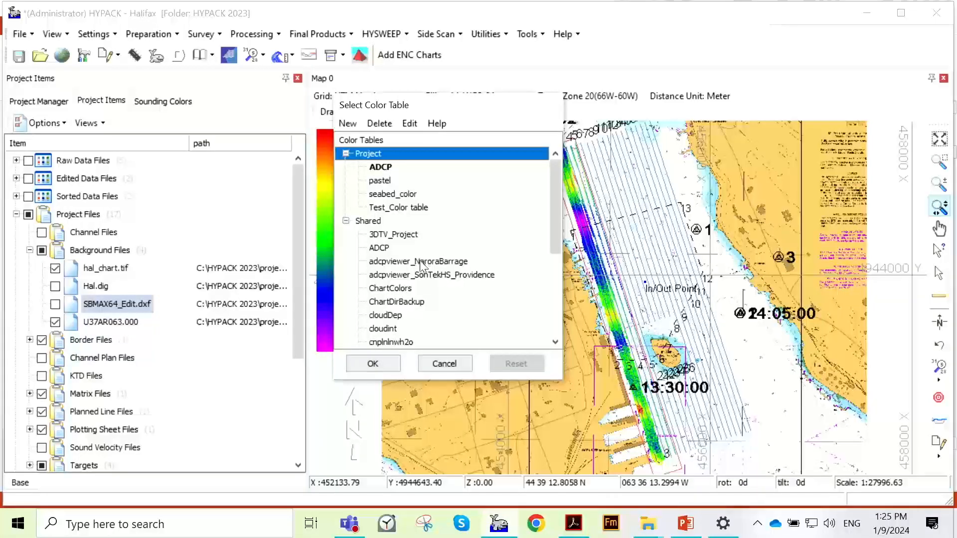
pyautogui.scroll(-5, 514, 269)
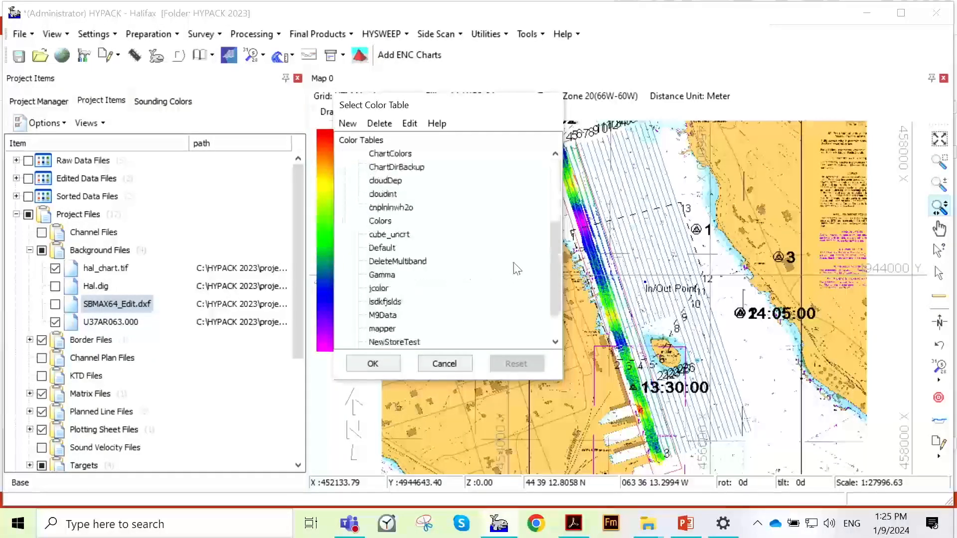
pyautogui.scroll(5, 513, 268)
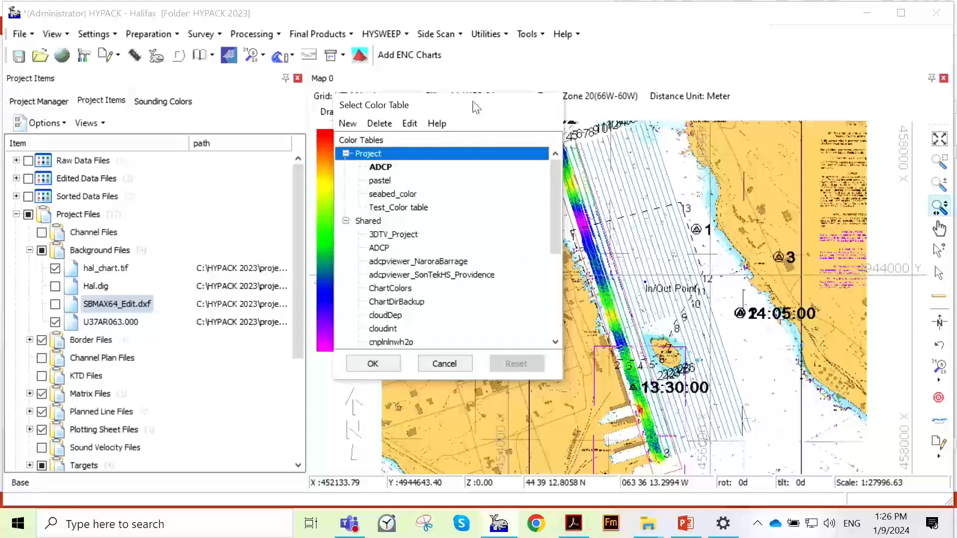
pyautogui.moveTo(476, 106); pyautogui.dragTo(318, 87)
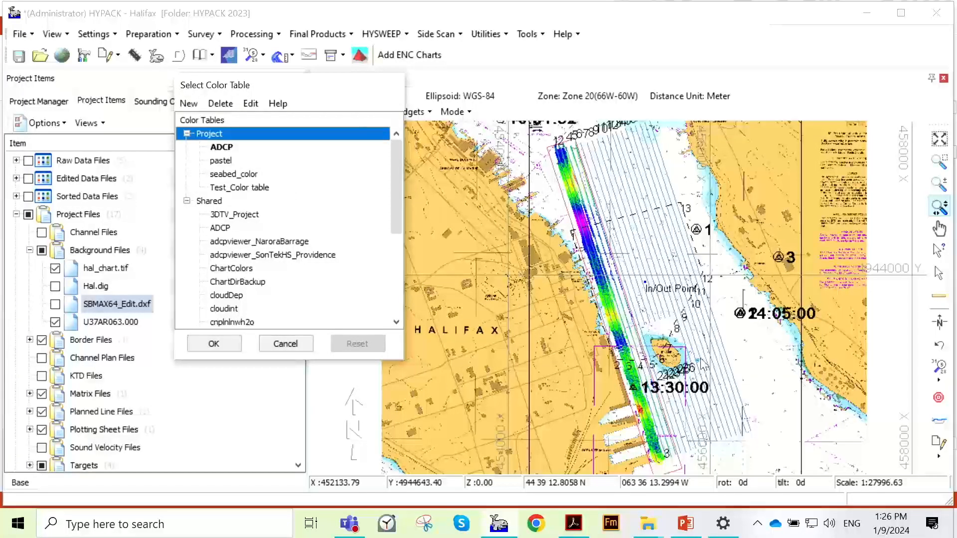
# - Switch to File Explorer, sort the Halifax project folder by type and examine its .hcf color table files, returning to HYPACK
pyautogui.click(650, 522)
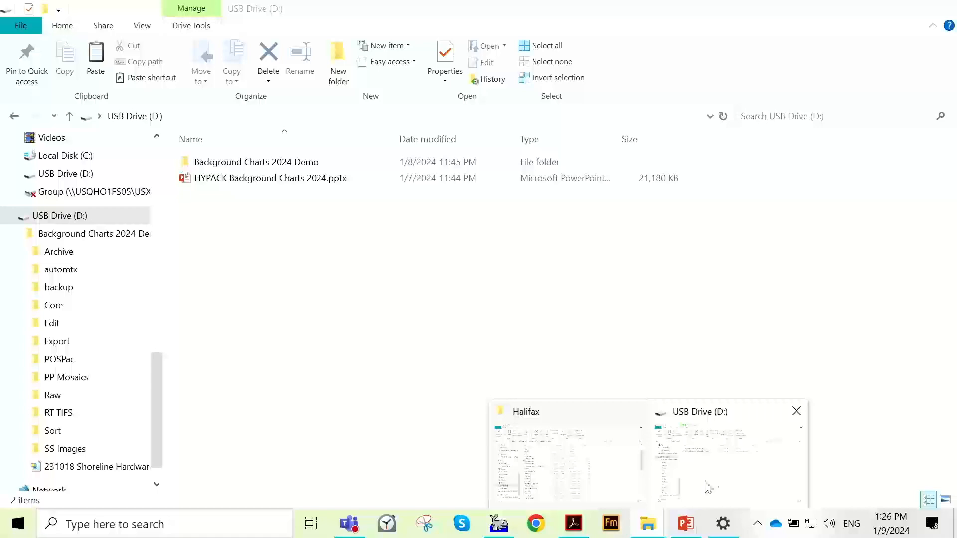
pyautogui.click(609, 480)
pyautogui.moveTo(785, 14); pyautogui.dragTo(659, 37)
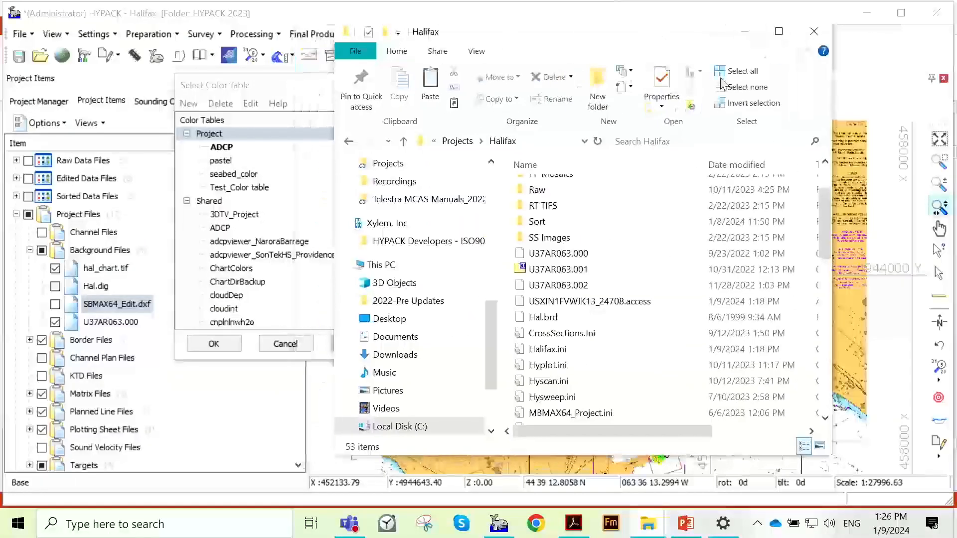
pyautogui.click(779, 31)
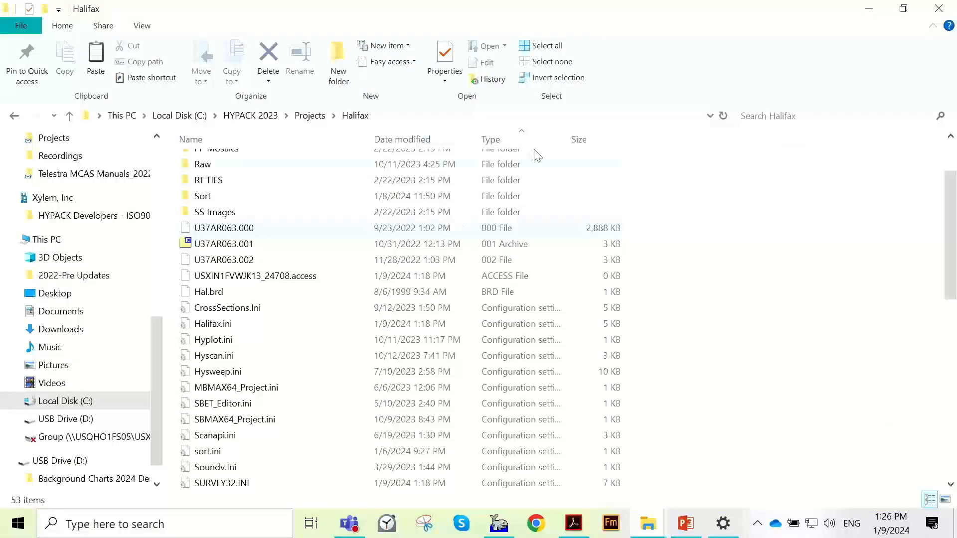
pyautogui.click(511, 143)
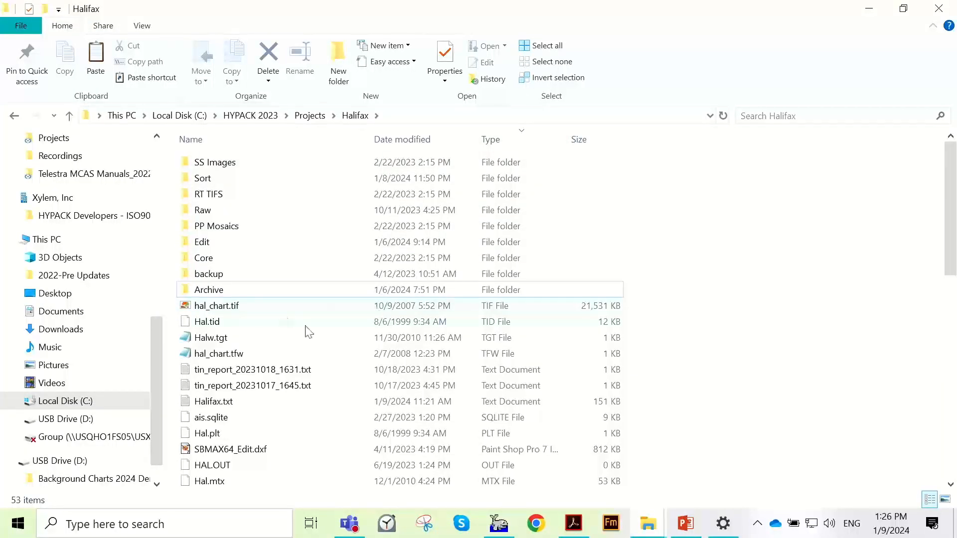
pyautogui.scroll(-3, 314, 331)
pyautogui.scroll(-2, 369, 324)
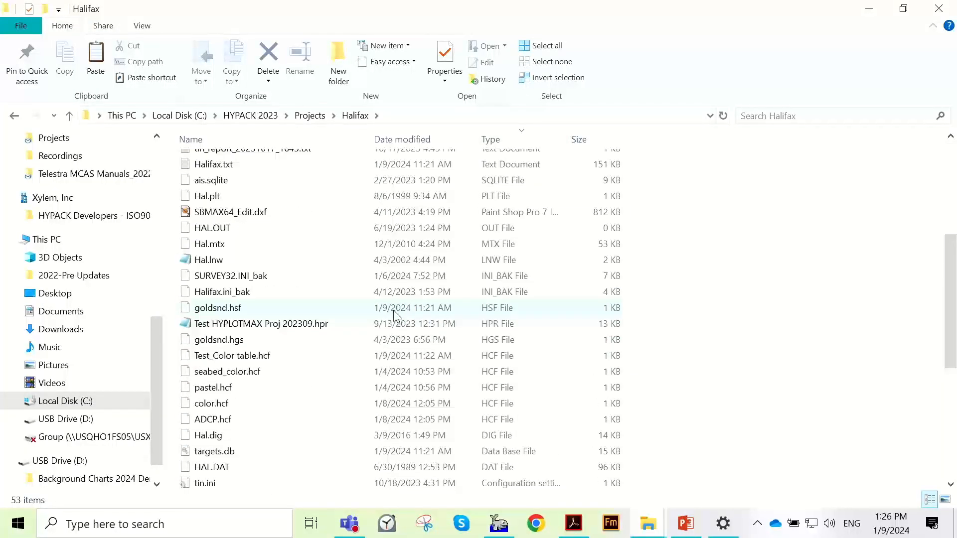
pyautogui.scroll(-2, 394, 314)
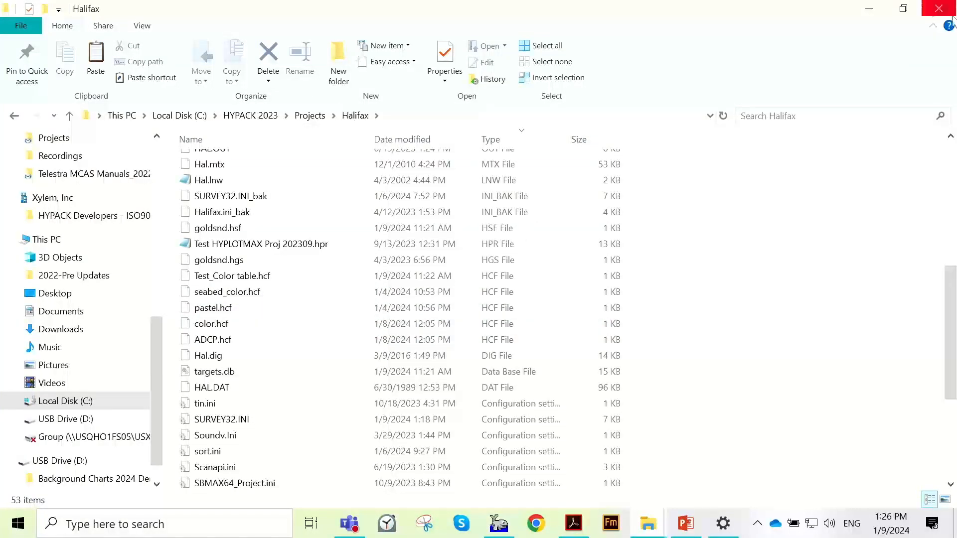
pyautogui.click(869, 8)
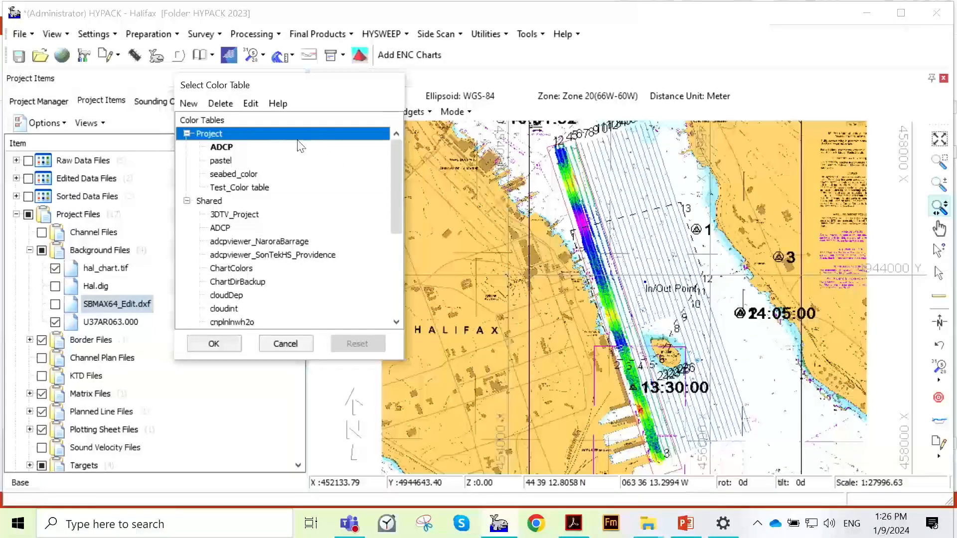
# - Preview the project color tables on the map's survey data, including ADCP and pastel
pyautogui.moveTo(302, 89); pyautogui.dragTo(232, 121)
pyautogui.click(180, 180)
pyautogui.click(182, 193)
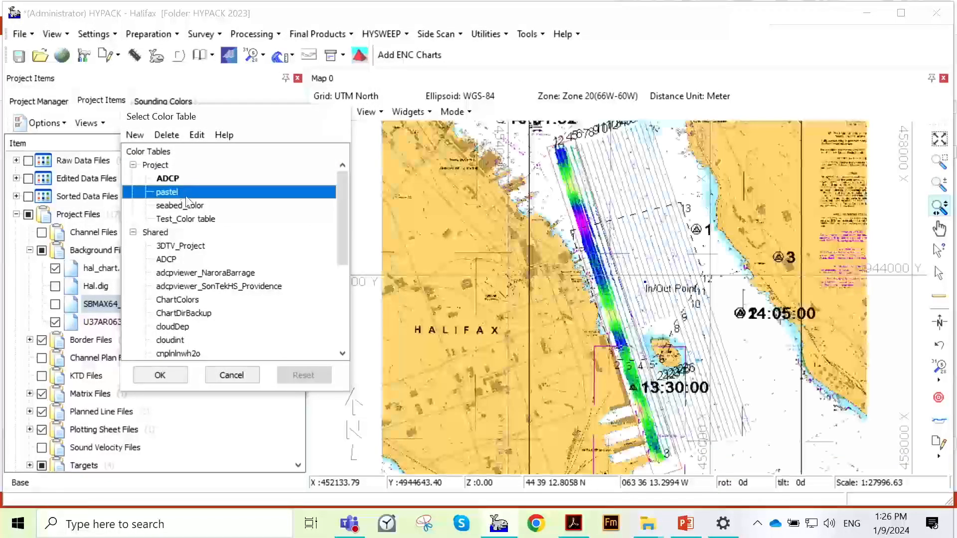
pyautogui.press('Down')
pyautogui.click(218, 231)
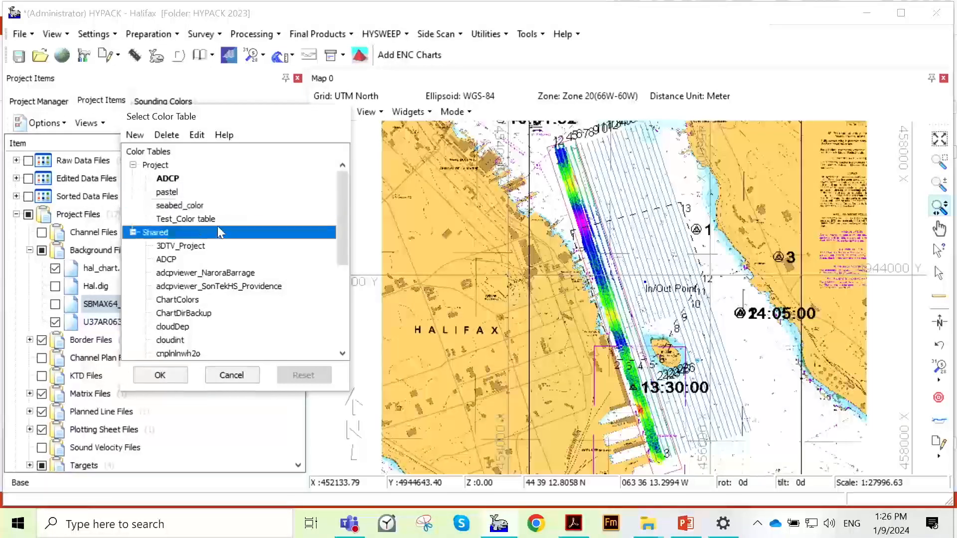
pyautogui.press('Up')
# - Preview the shared color tables from 3DTV_Project through ChartDirBackup on the map's survey data
pyautogui.click(227, 247)
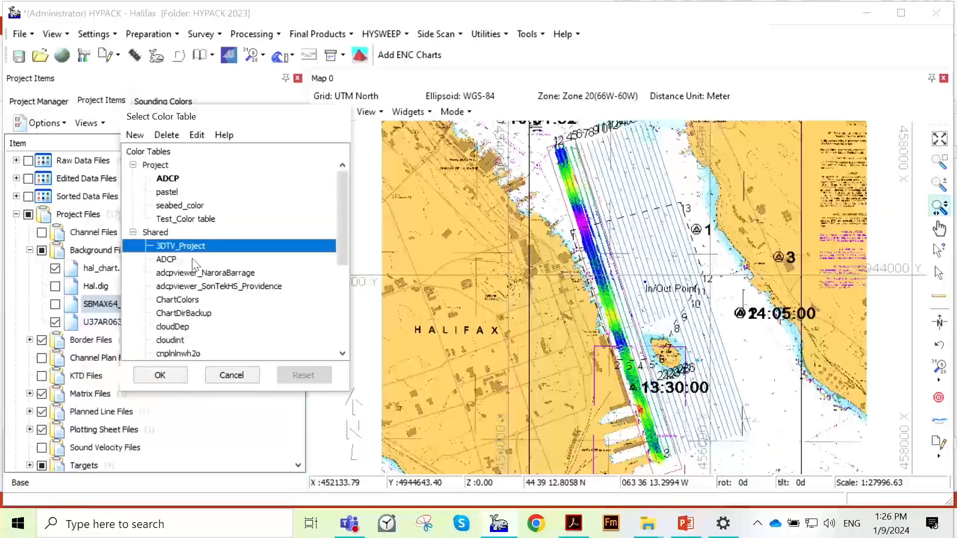
pyautogui.click(197, 260)
pyautogui.click(202, 274)
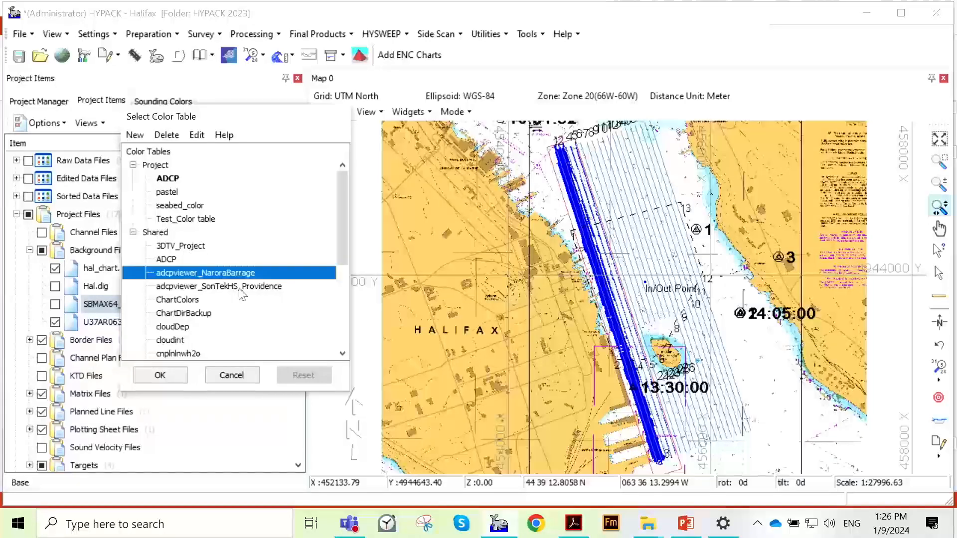
pyautogui.click(235, 288)
pyautogui.click(208, 300)
pyautogui.click(203, 315)
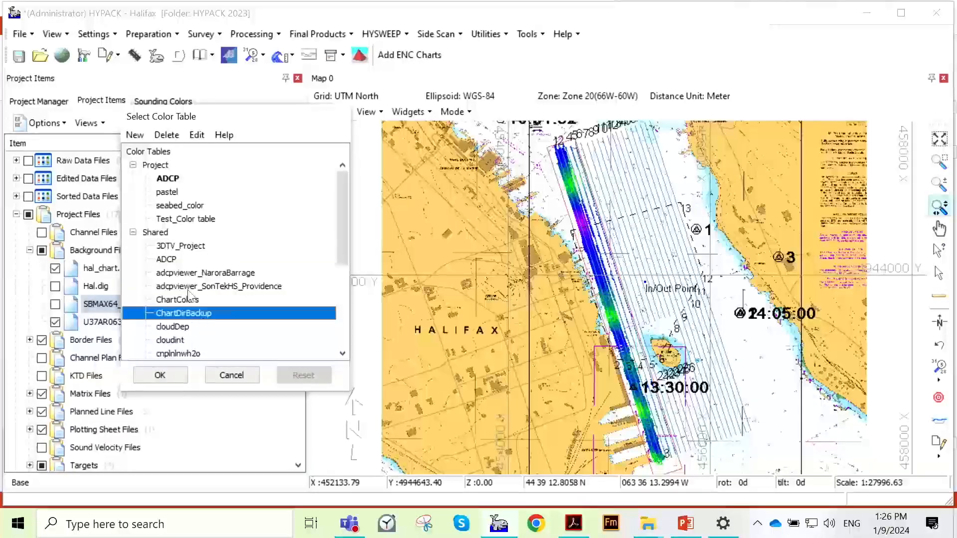
# - Preview the shared color tables cloudDep, cloudint, Colors and cube_uncrt, leaving cube_uncrt selected
pyautogui.scroll(-2, 205, 319)
pyautogui.click(181, 259)
pyautogui.click(180, 273)
pyautogui.click(181, 300)
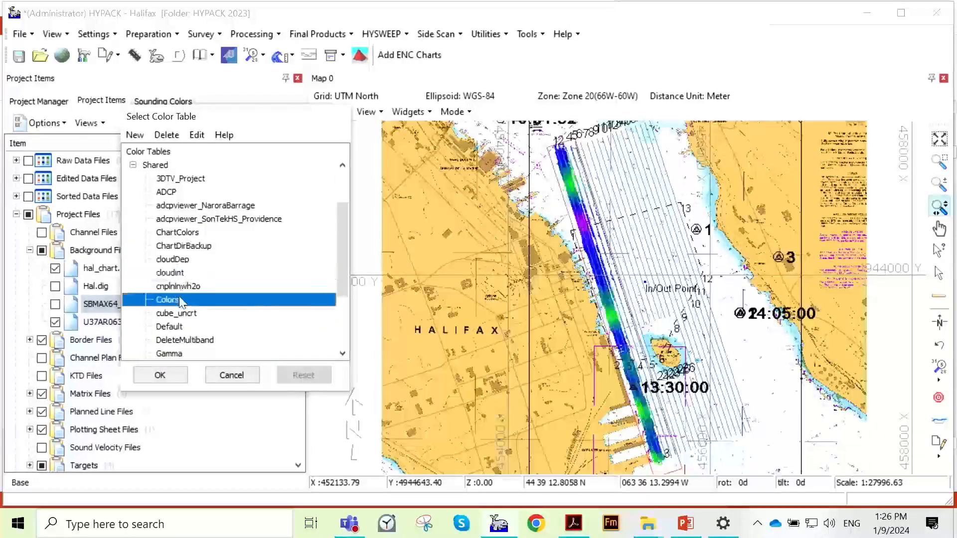
pyautogui.click(184, 313)
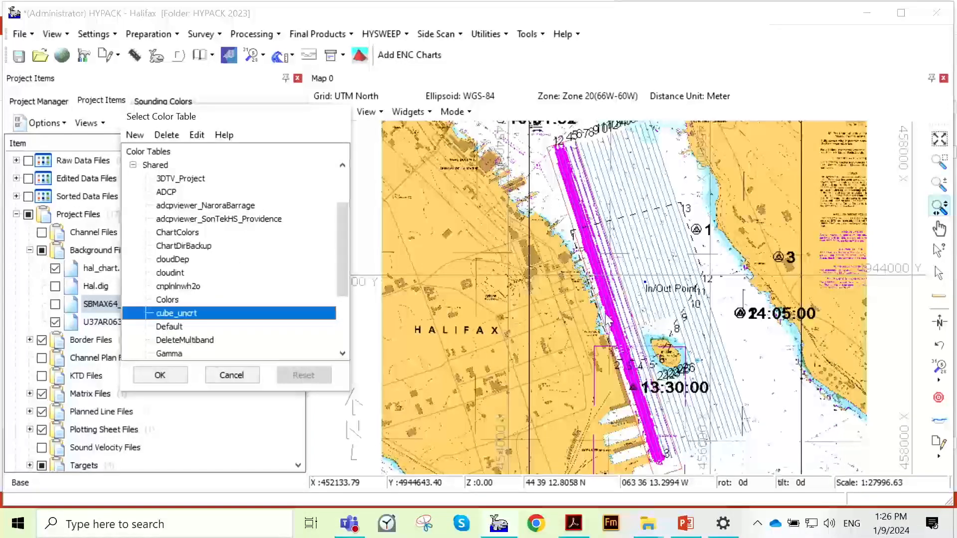
pyautogui.moveTo(309, 126)
pyautogui.mouseDown()
pyautogui.moveTo(279, 164)
pyautogui.moveTo(245, 165)
pyautogui.moveTo(248, 149)
pyautogui.mouseUp()
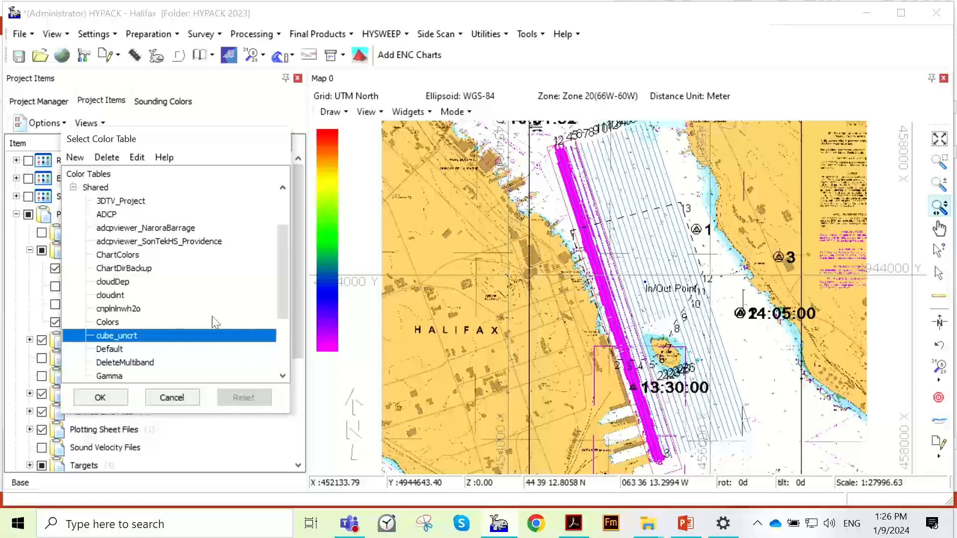
# - Start a new color table in the Color Table Editor and review its default depth bands
pyautogui.scroll(2, 186, 273)
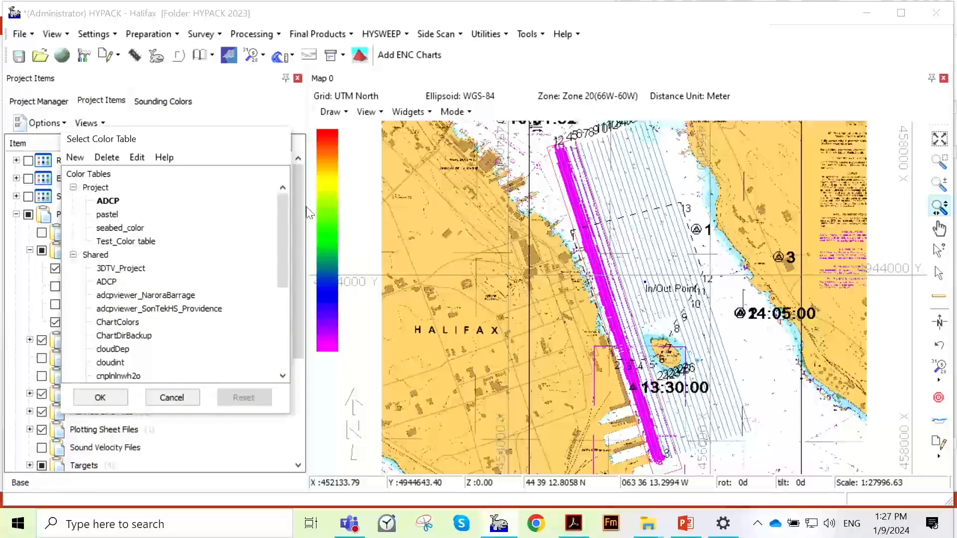
pyautogui.click(138, 158)
pyautogui.click(589, 108)
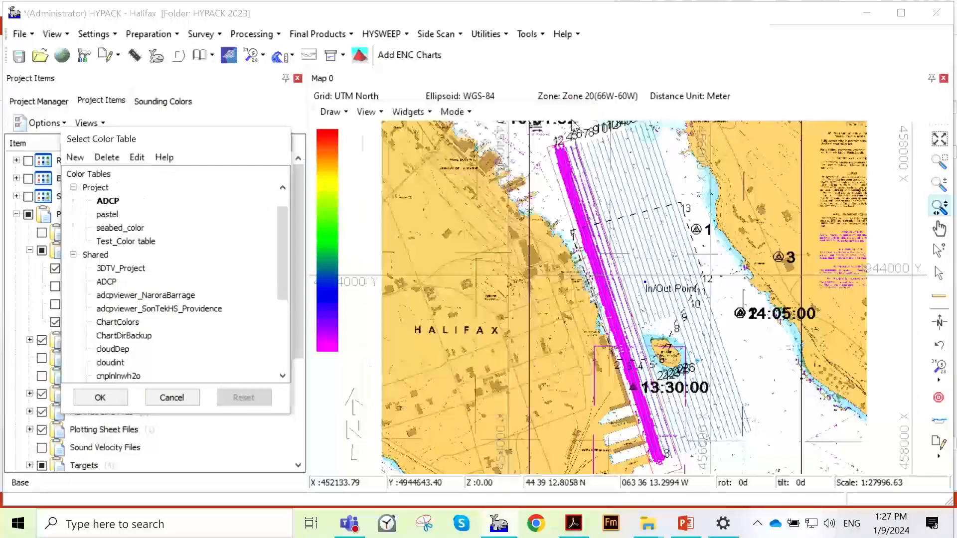
pyautogui.click(74, 158)
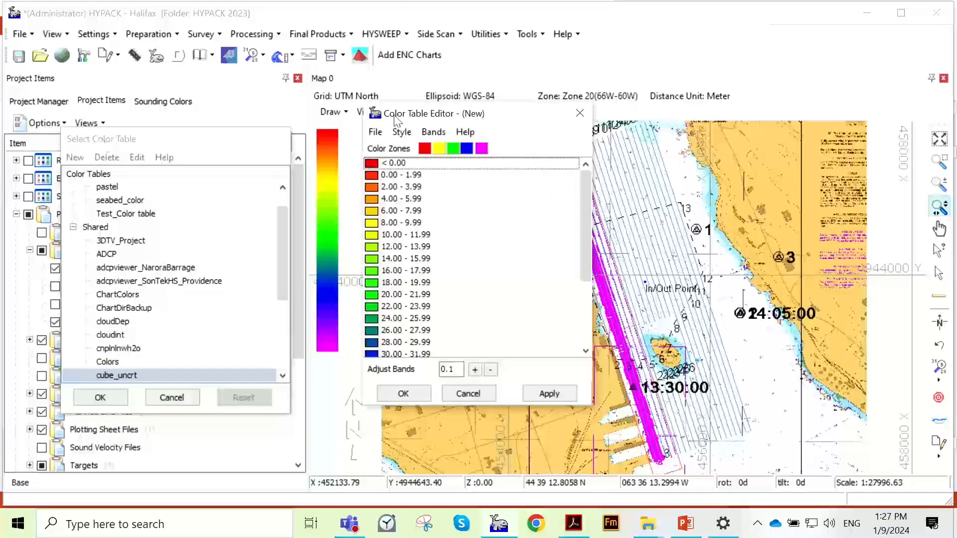
pyautogui.moveTo(440, 121); pyautogui.dragTo(149, 109)
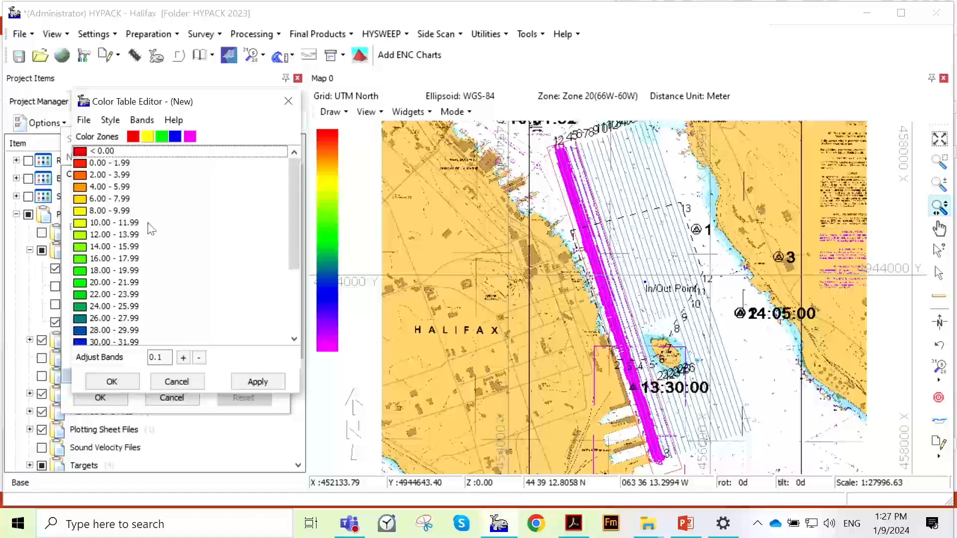
pyautogui.scroll(-3, 175, 234)
pyautogui.scroll(3, 172, 236)
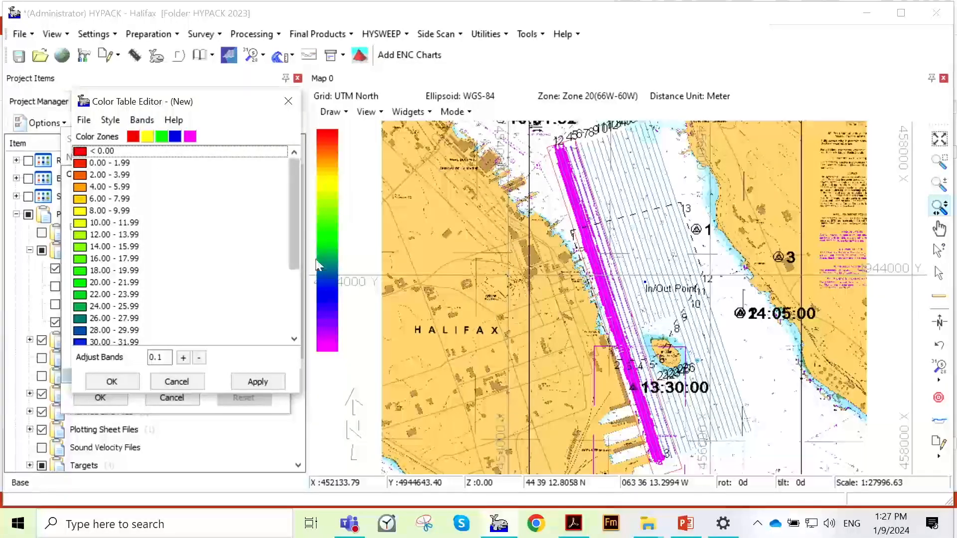
# - Set the new color table's bands from 0.00 to 50.00 depth in 2.00 increments, clearing the existing ranges
pyautogui.click(142, 120)
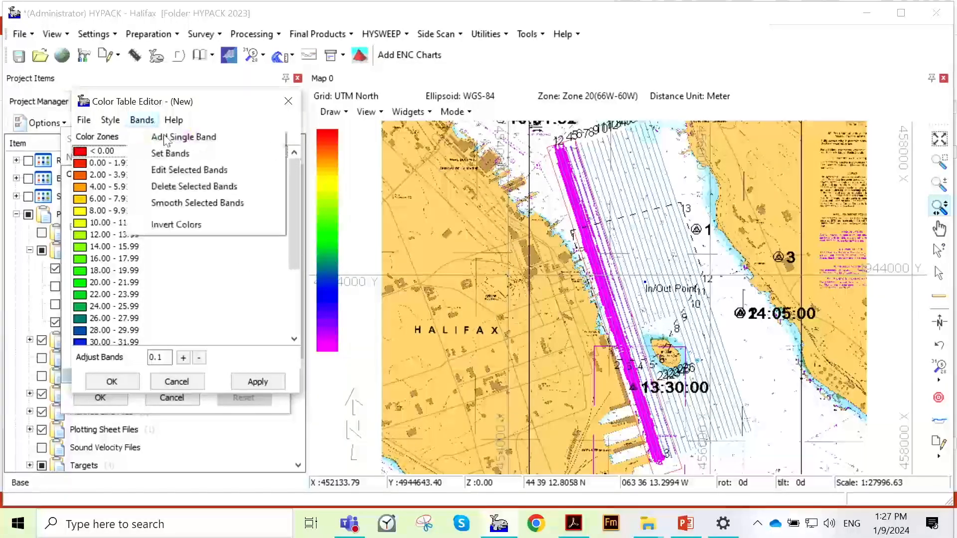
pyautogui.click(235, 152)
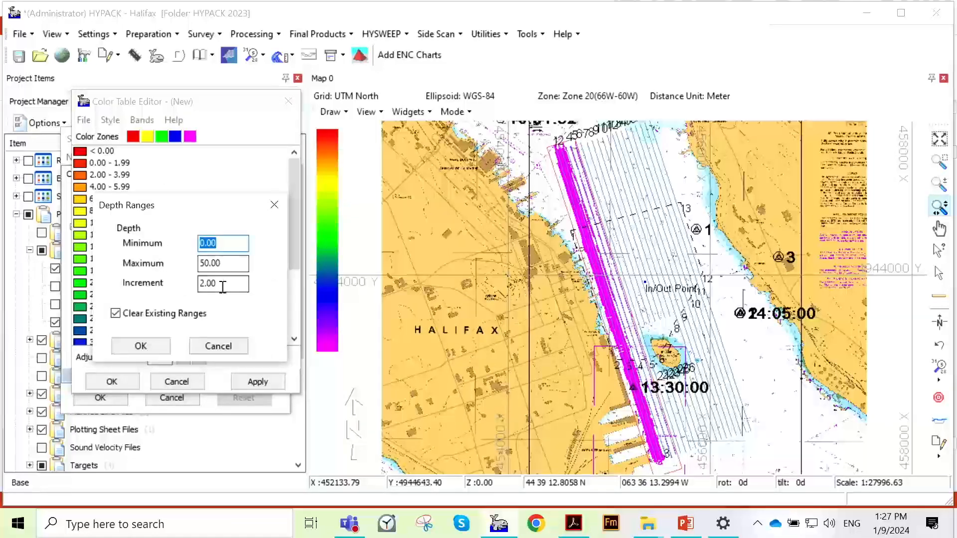
pyautogui.moveTo(164, 213)
pyautogui.mouseDown()
pyautogui.moveTo(167, 250)
pyautogui.moveTo(168, 200)
pyautogui.mouseUp()
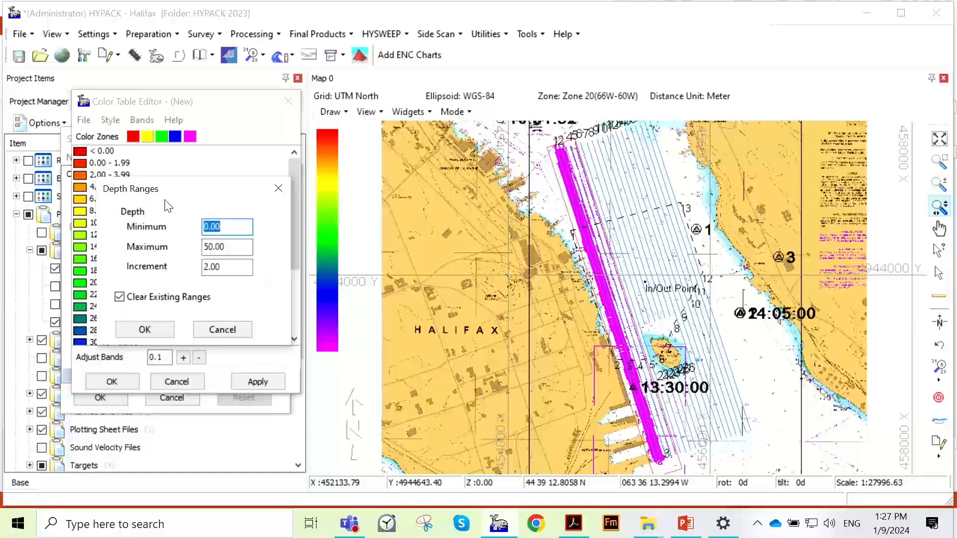
pyautogui.click(234, 227)
pyautogui.click(236, 248)
pyautogui.click(233, 262)
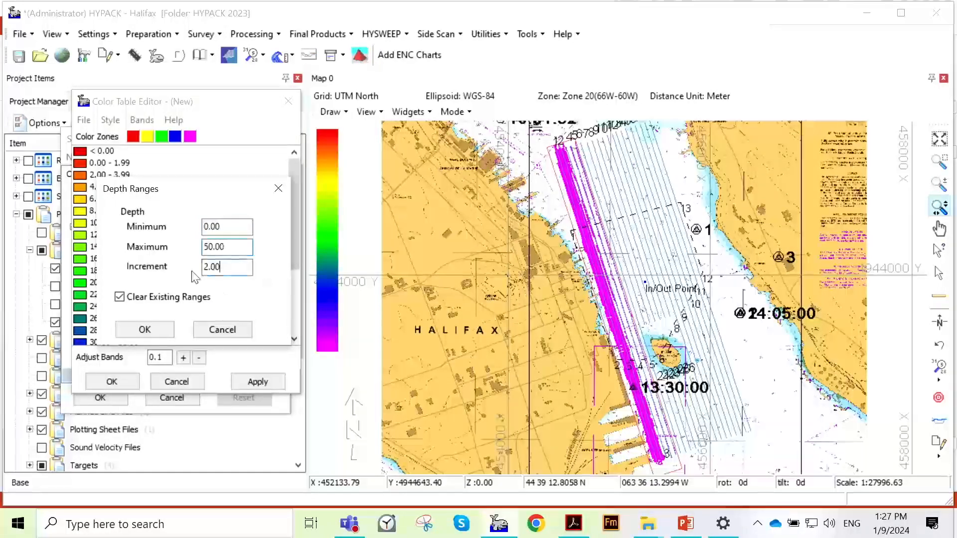
pyautogui.click(156, 331)
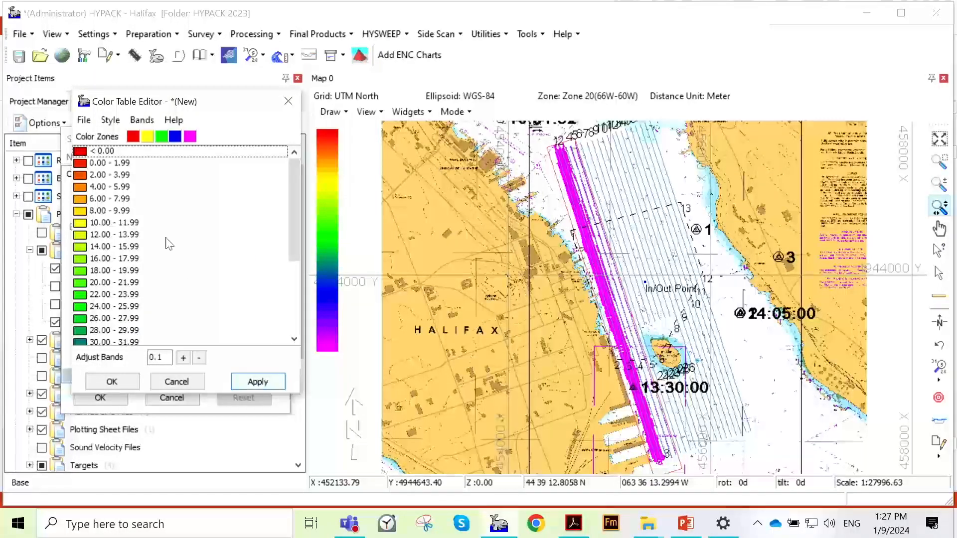
# - Save the new color table as TEST_Hypack in the Project folder and close the Color Table Editor
pyautogui.click(265, 381)
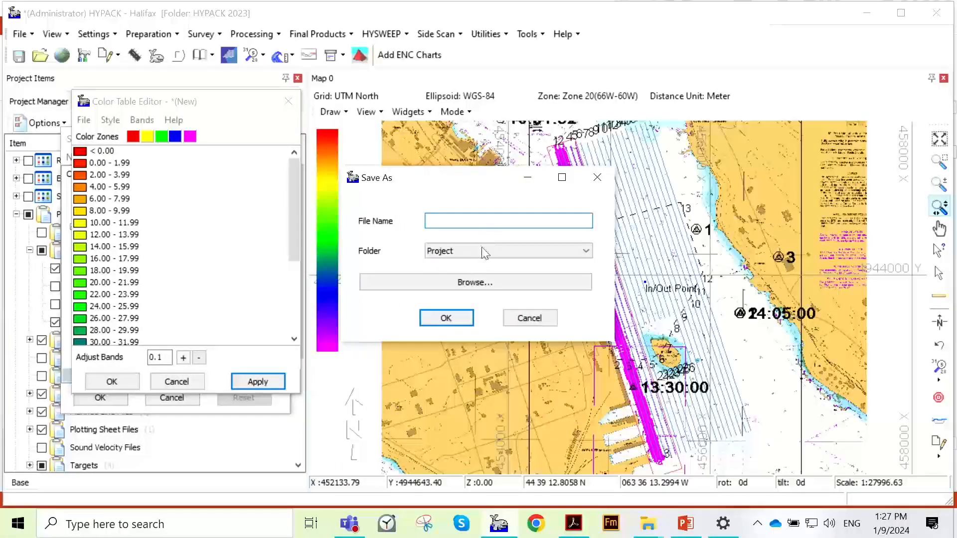
pyautogui.write('TEst')
pyautogui.press('BackSpace')
pyautogui.press('BackSpace')
pyautogui.press('BackSpace')
pyautogui.press('BackSpace')
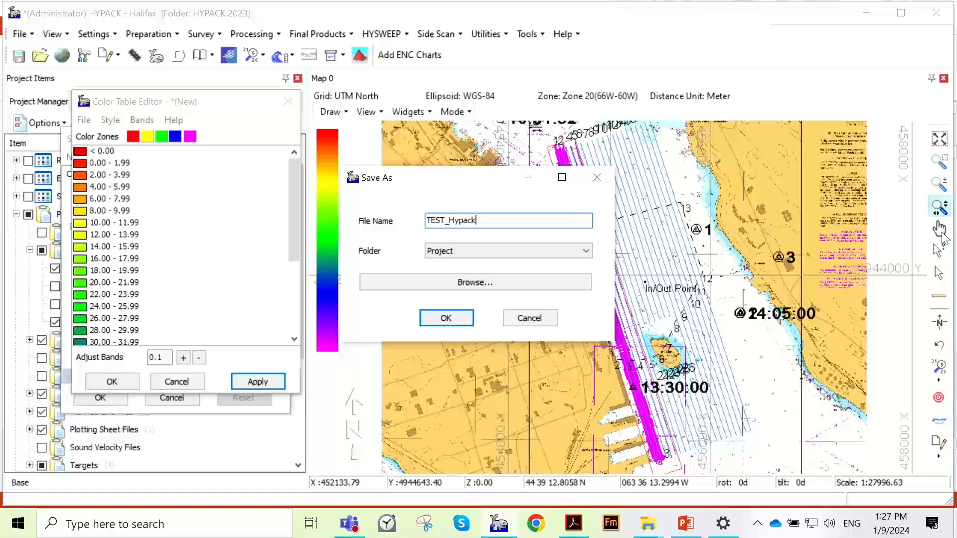
pyautogui.click(583, 251)
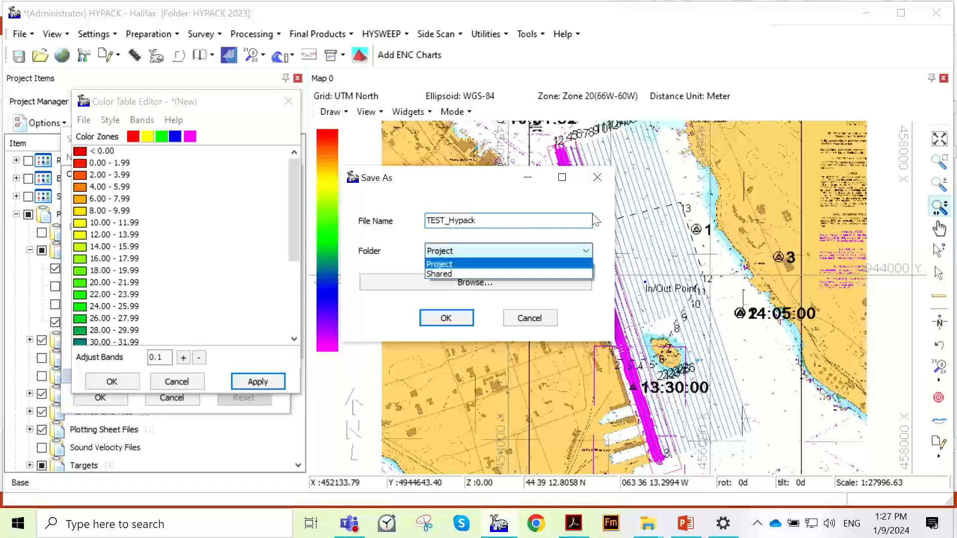
pyautogui.click(559, 252)
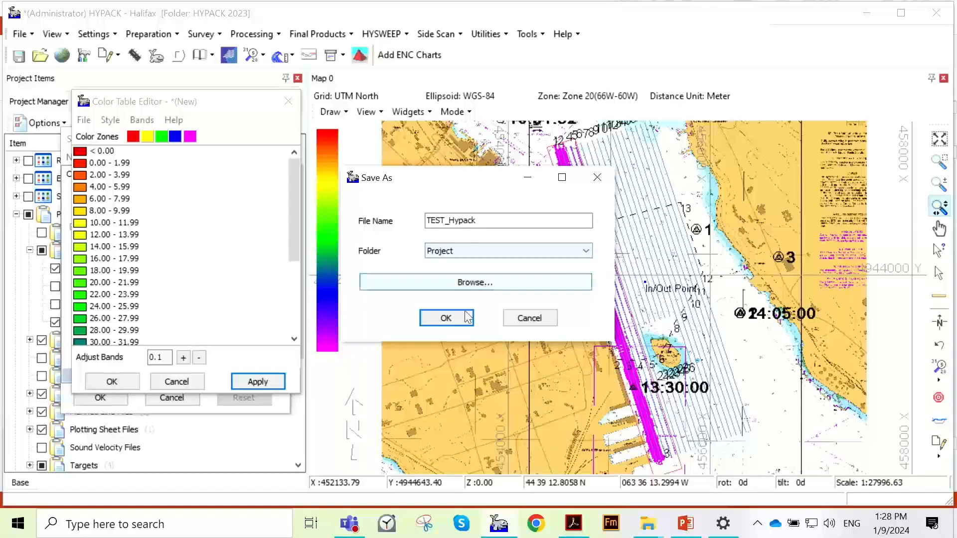
pyautogui.click(471, 284)
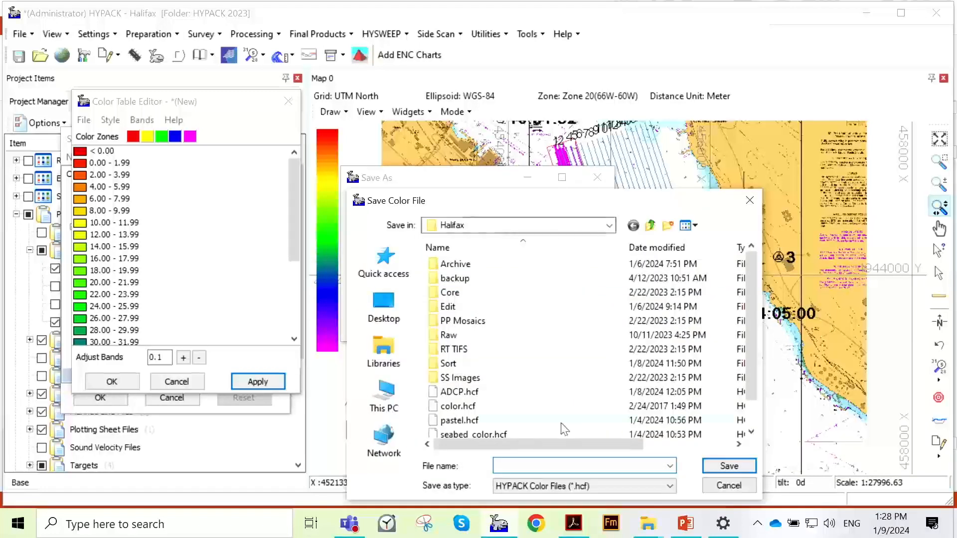
pyautogui.click(747, 205)
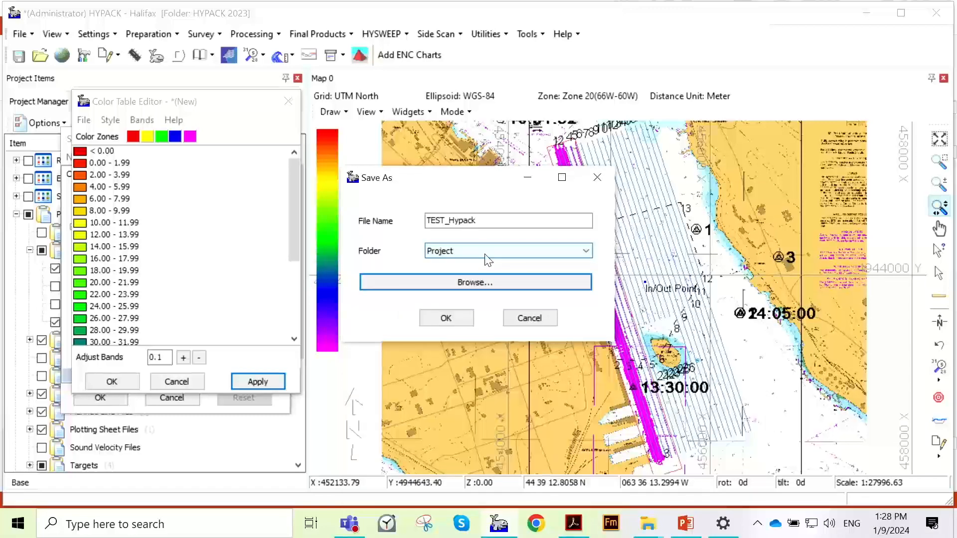
pyautogui.click(472, 327)
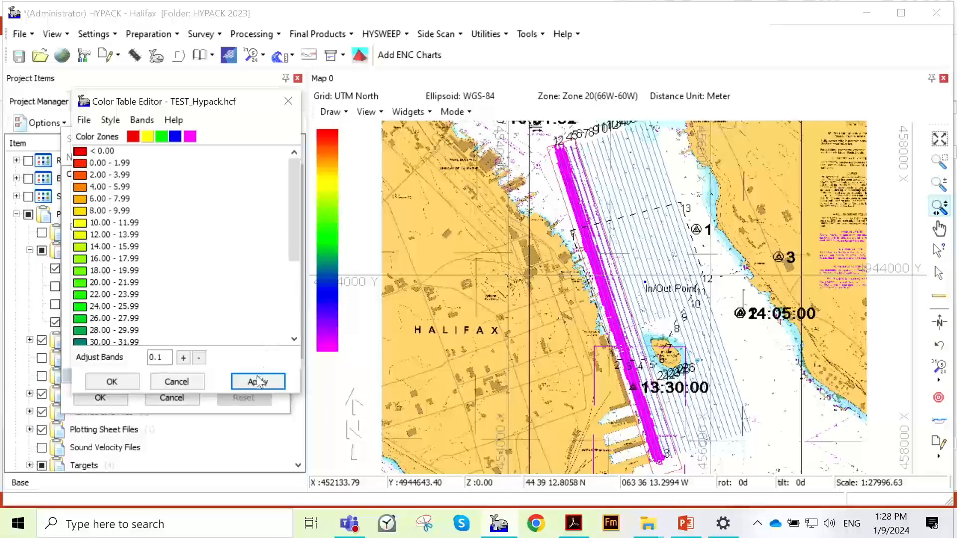
pyautogui.click(111, 381)
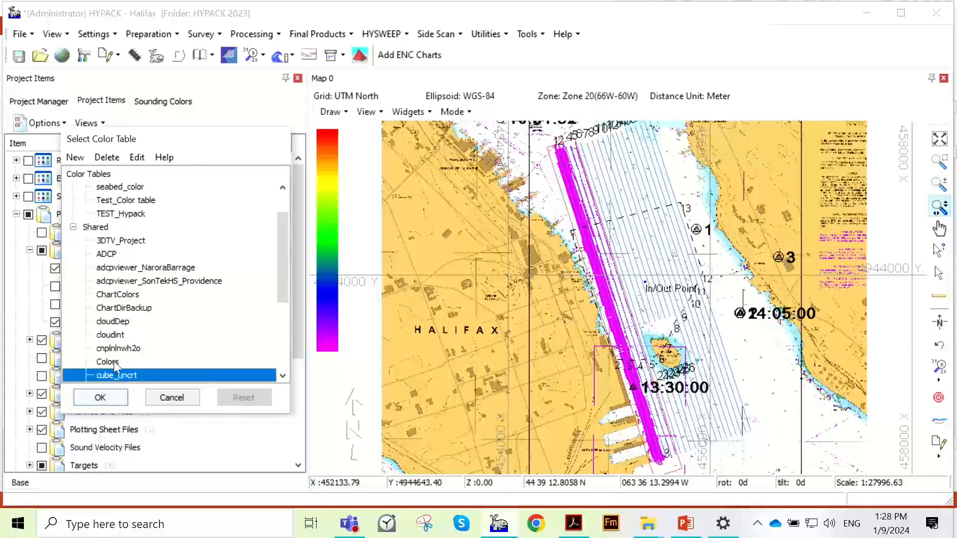
# - Select the project color table TEST_Hypack for the map and close the color table selection
pyautogui.click(130, 214)
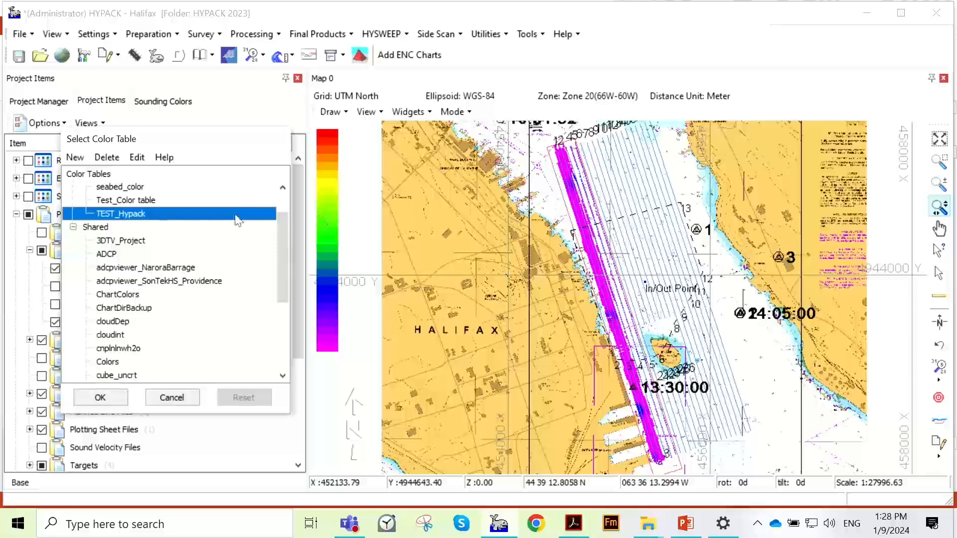
pyautogui.scroll(1, 210, 243)
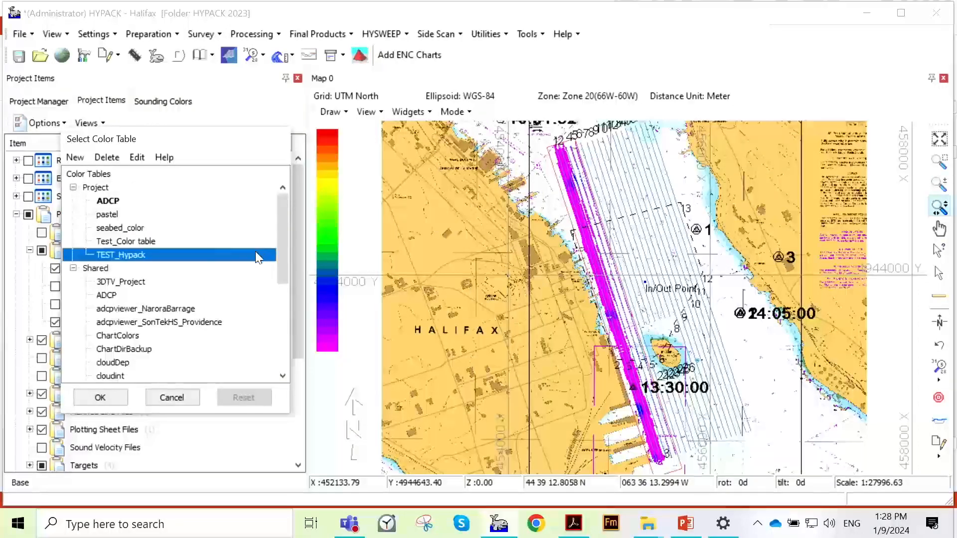
pyautogui.press('Escape')
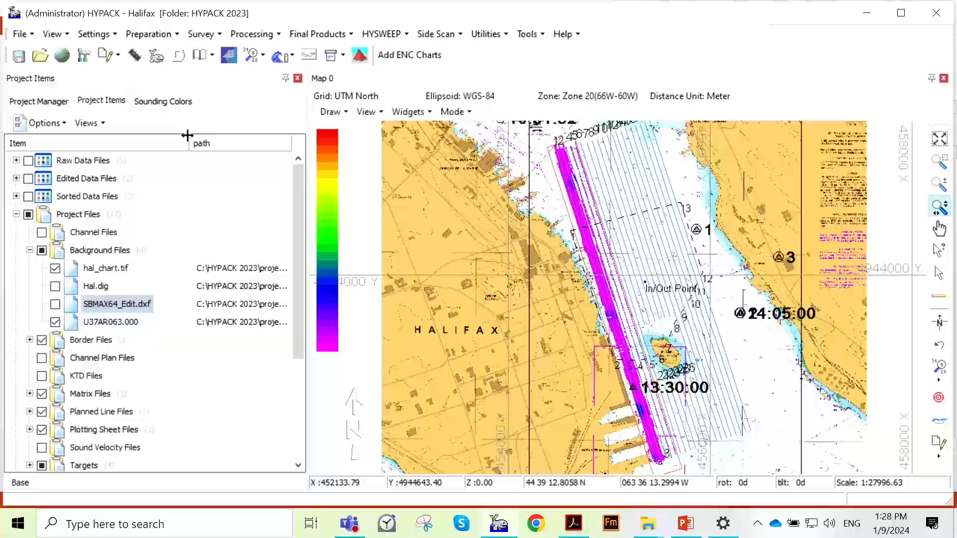
# - Open the TEST_Hypack color table for editing from the map's color bar and look through its depth bands
pyautogui.rightClick(328, 203)
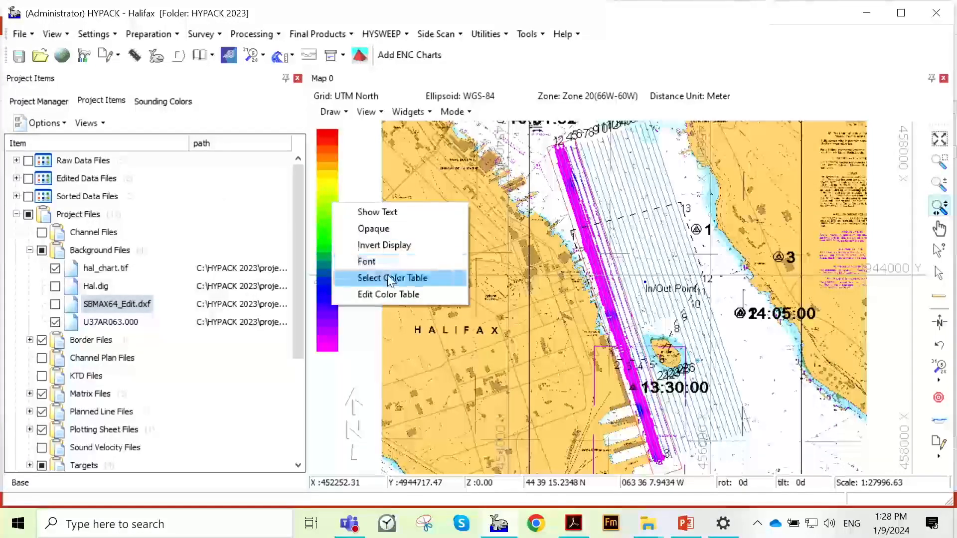
pyautogui.click(389, 280)
pyautogui.click(473, 240)
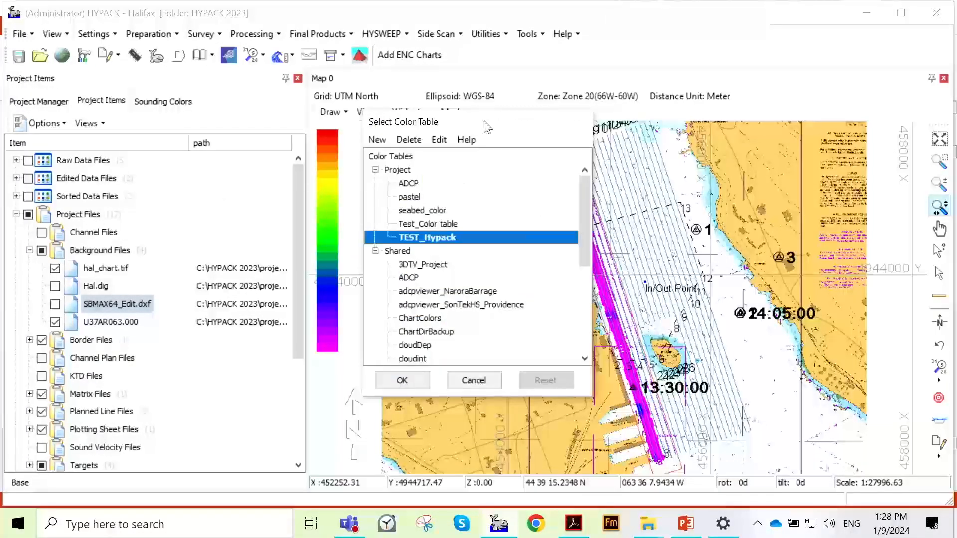
pyautogui.moveTo(488, 127); pyautogui.dragTo(267, 124)
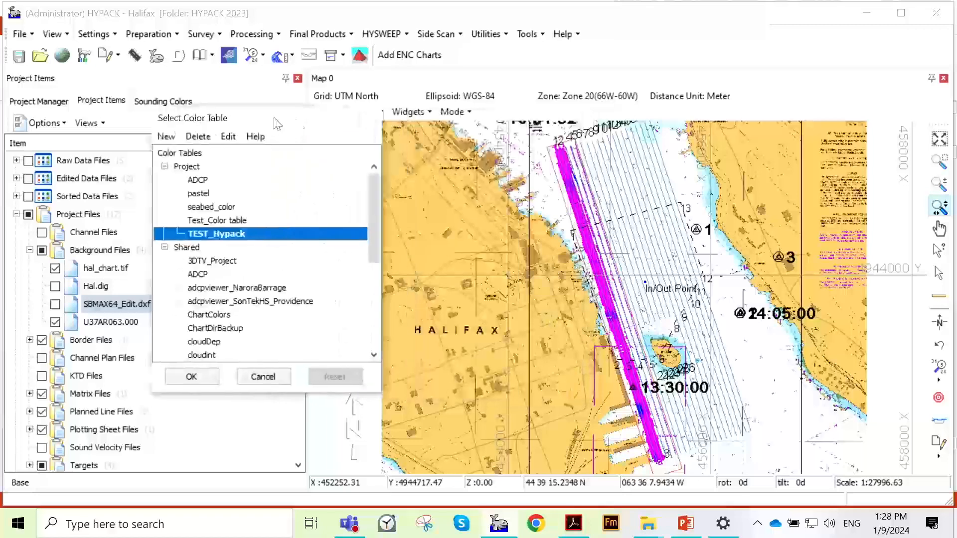
pyautogui.click(218, 138)
pyautogui.moveTo(403, 134); pyautogui.dragTo(171, 117)
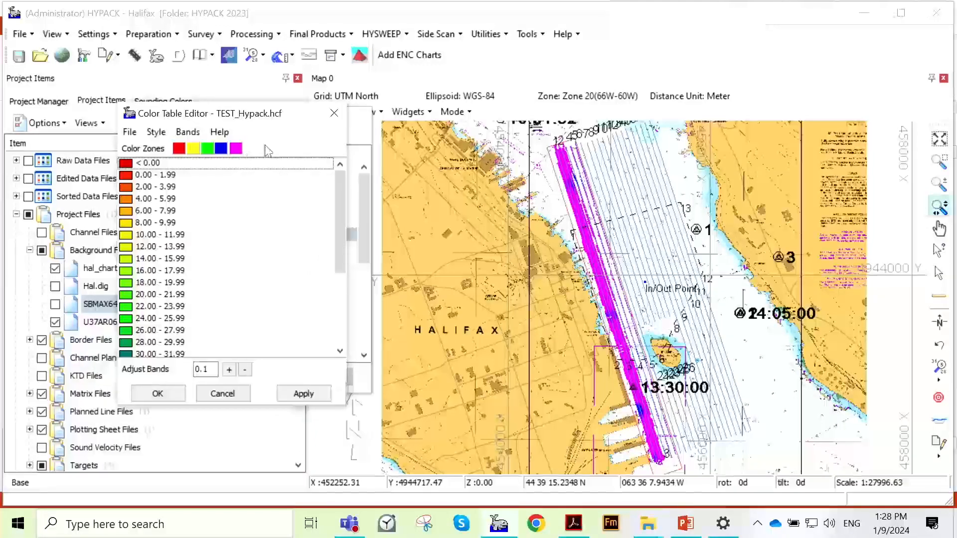
pyautogui.scroll(-4, 222, 207)
pyautogui.scroll(4, 222, 254)
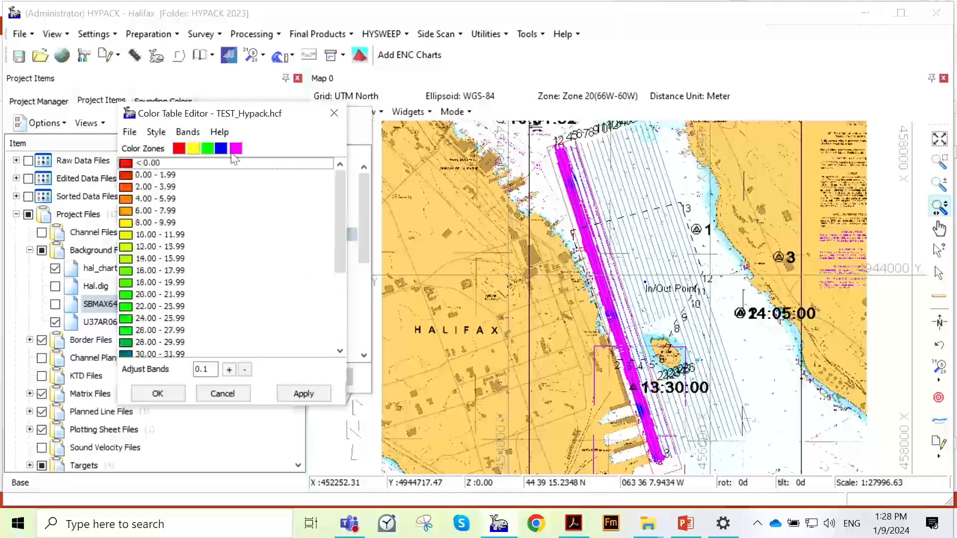
# - Change the magenta color zone to the custom lavender (RGB 205, 190, 250) and the blue zone to light pink
pyautogui.click(237, 152)
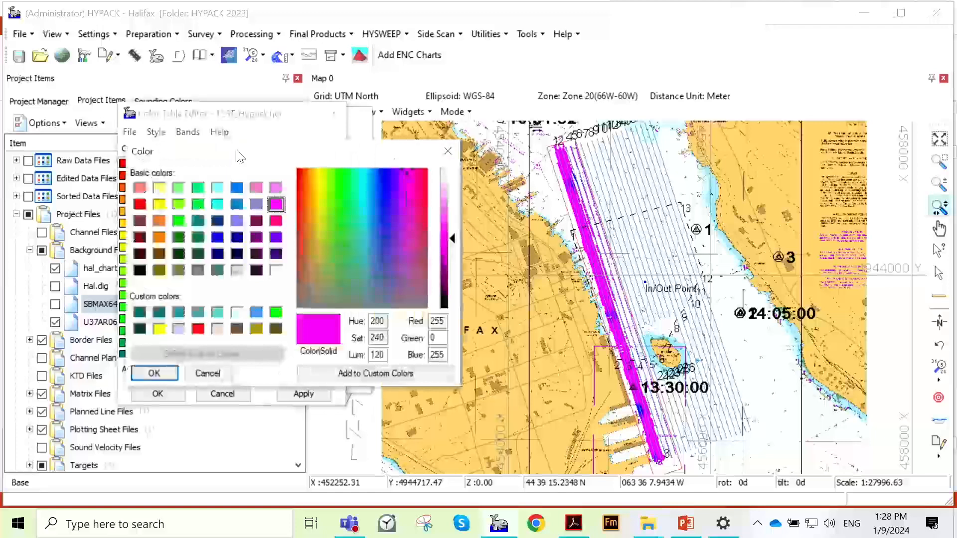
pyautogui.click(219, 206)
pyautogui.click(178, 328)
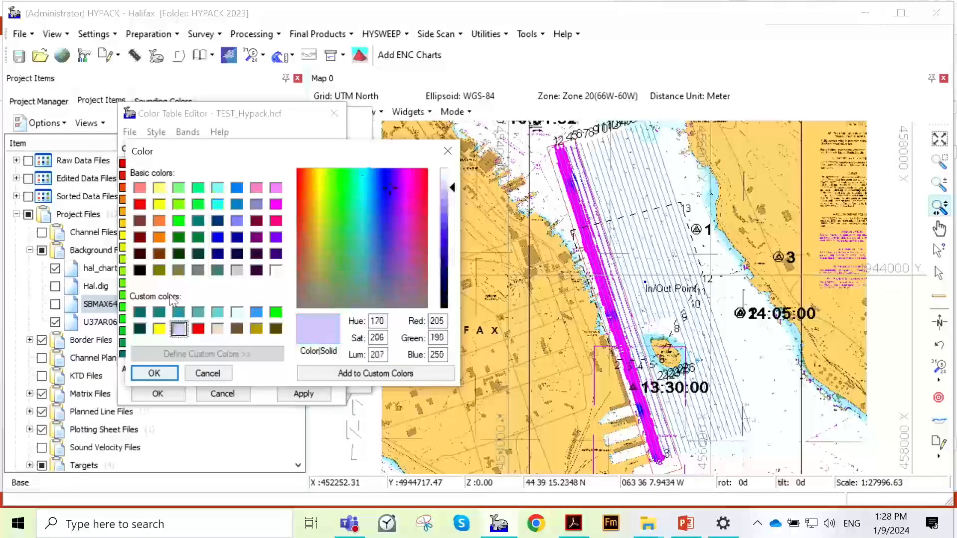
pyautogui.click(159, 373)
pyautogui.click(221, 151)
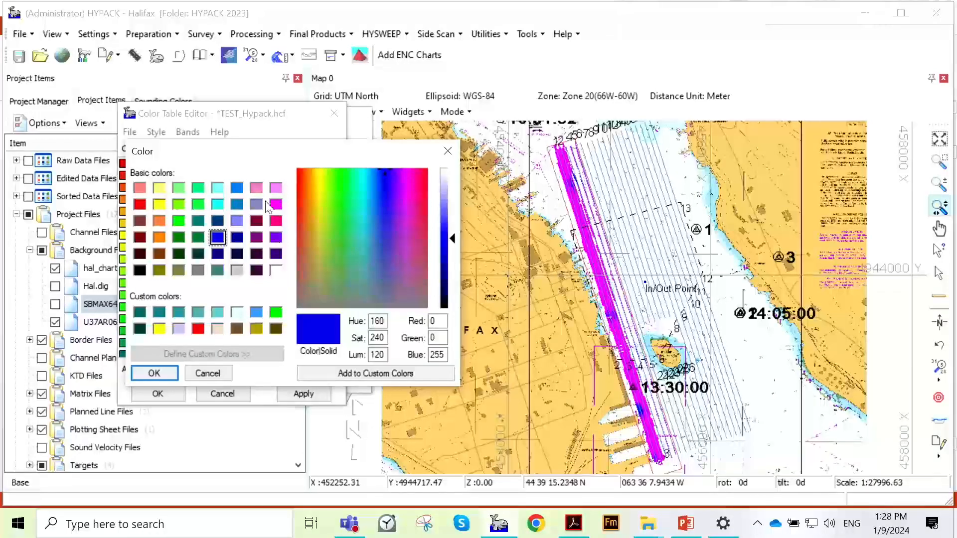
pyautogui.click(276, 188)
pyautogui.click(167, 374)
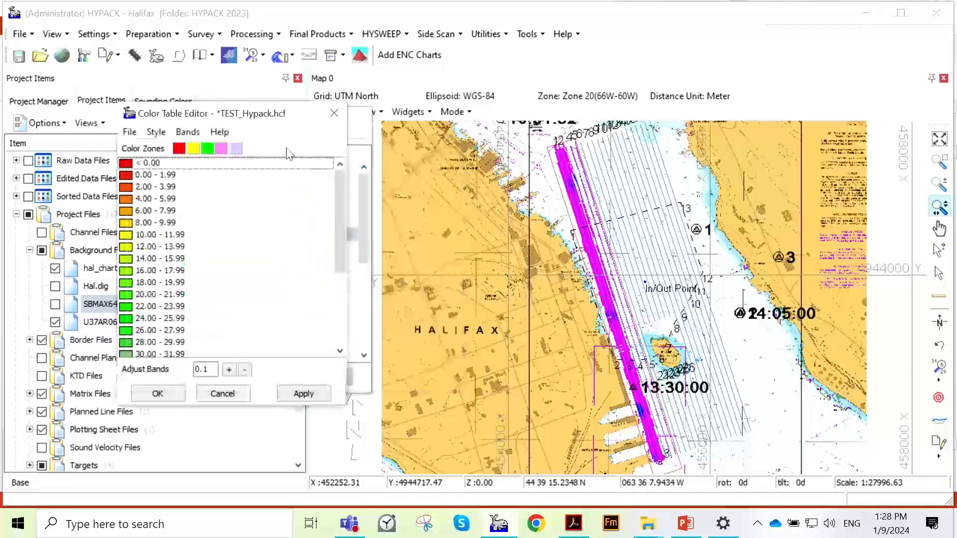
# - Change the green color zone to light cyan (RGB 128, 255, 255) and the yellow zone to orange
pyautogui.click(207, 148)
pyautogui.click(218, 188)
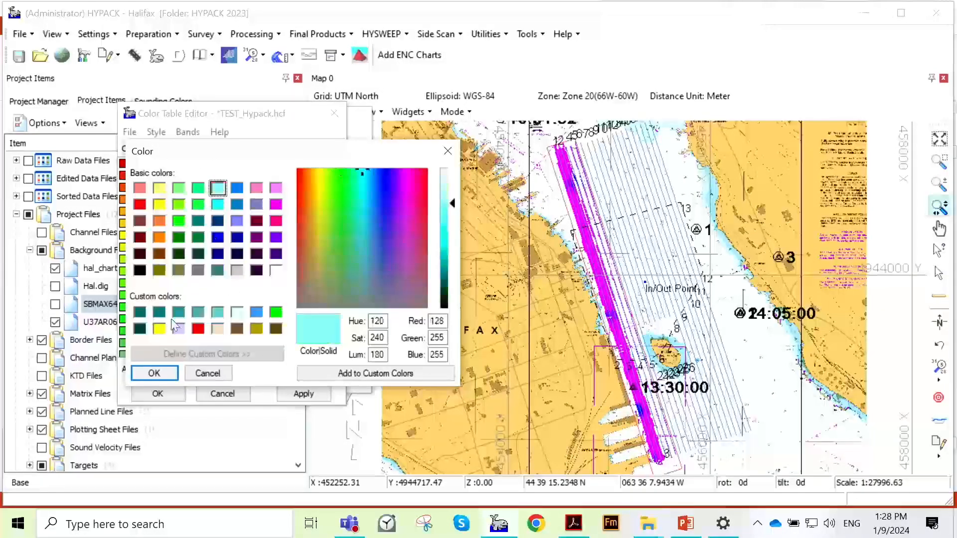
pyautogui.click(158, 375)
pyautogui.click(198, 150)
pyautogui.click(159, 221)
pyautogui.click(154, 374)
# - Review the recolored depth bands, apply the TEST_Hypack changes to the map and close the editor
pyautogui.scroll(-2, 213, 244)
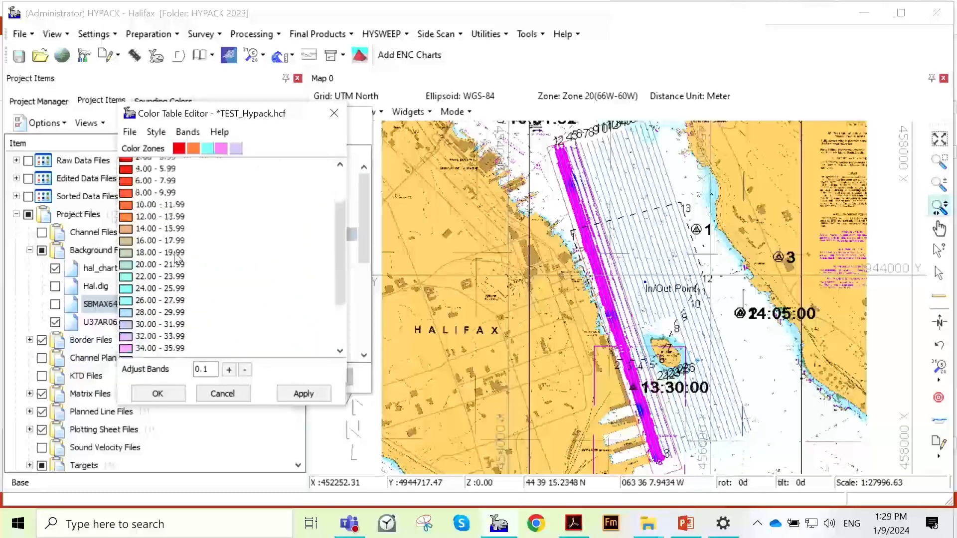
pyautogui.scroll(2, 179, 254)
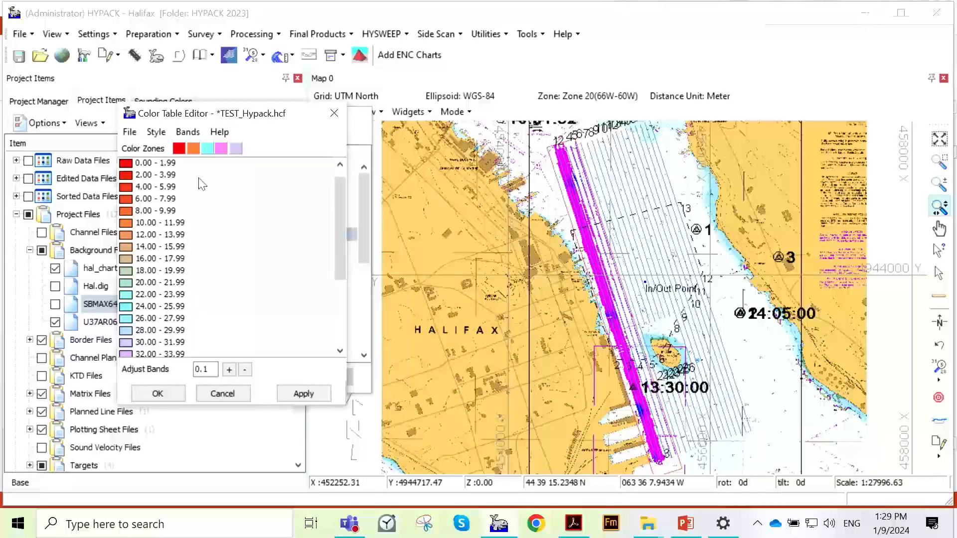
pyautogui.scroll(-2, 231, 257)
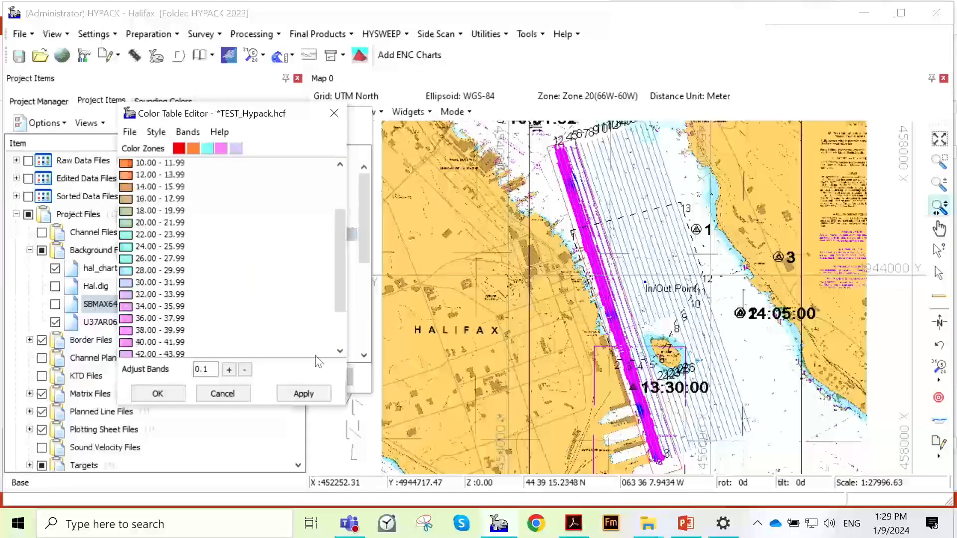
pyautogui.click(312, 393)
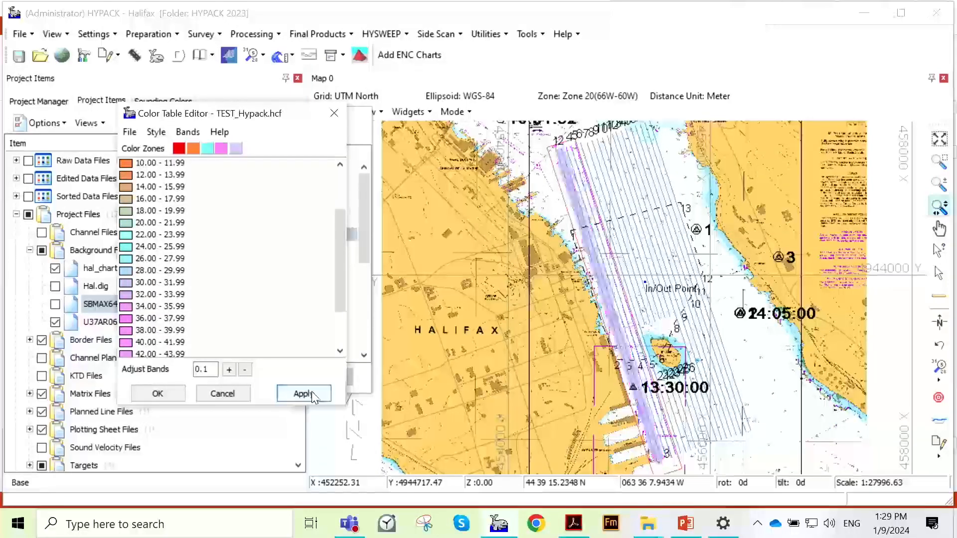
pyautogui.click(179, 395)
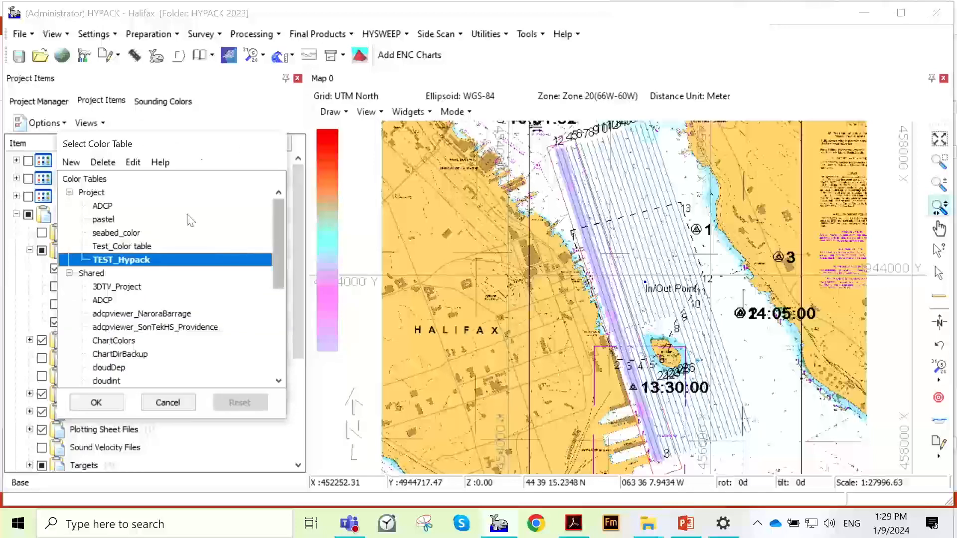
# - Open the TEST_Hypack color table for editing and look through its band editing options
pyautogui.click(131, 163)
pyautogui.moveTo(542, 130); pyautogui.dragTo(234, 132)
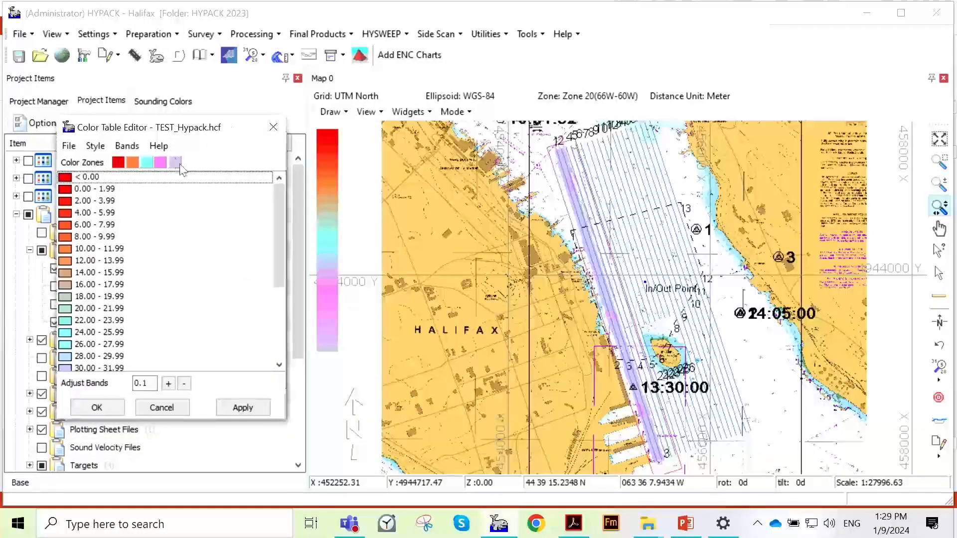
pyautogui.click(131, 146)
pyautogui.click(131, 148)
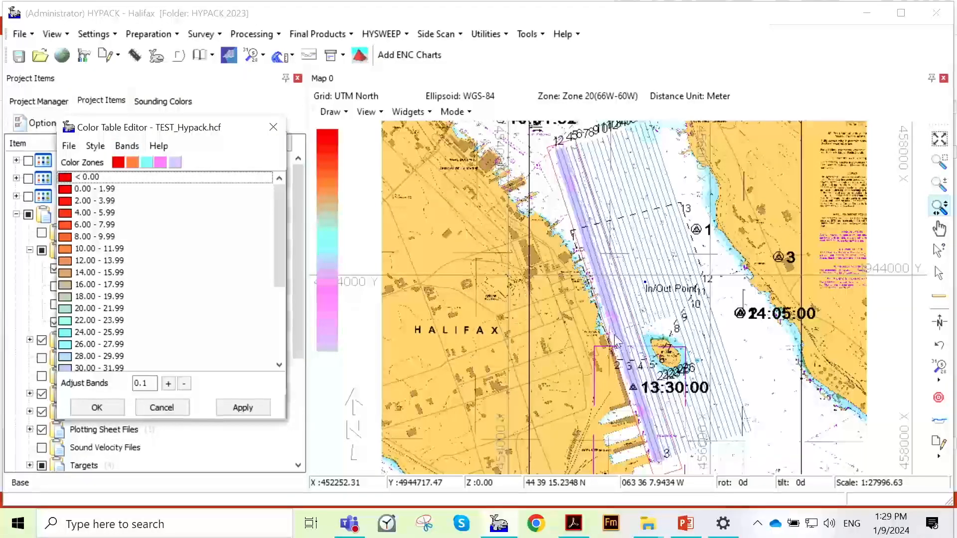
pyautogui.moveTo(282, 259); pyautogui.dragTo(256, 241)
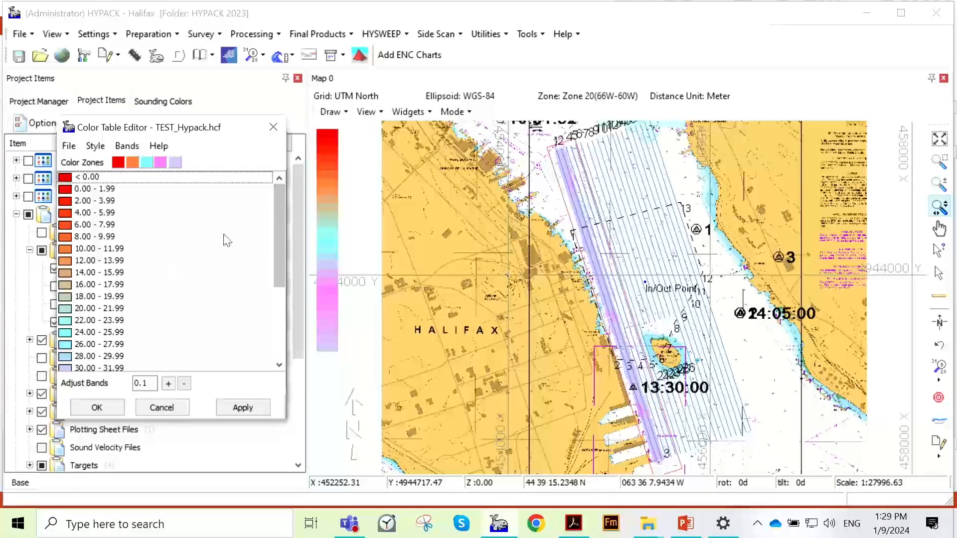
pyautogui.click(128, 145)
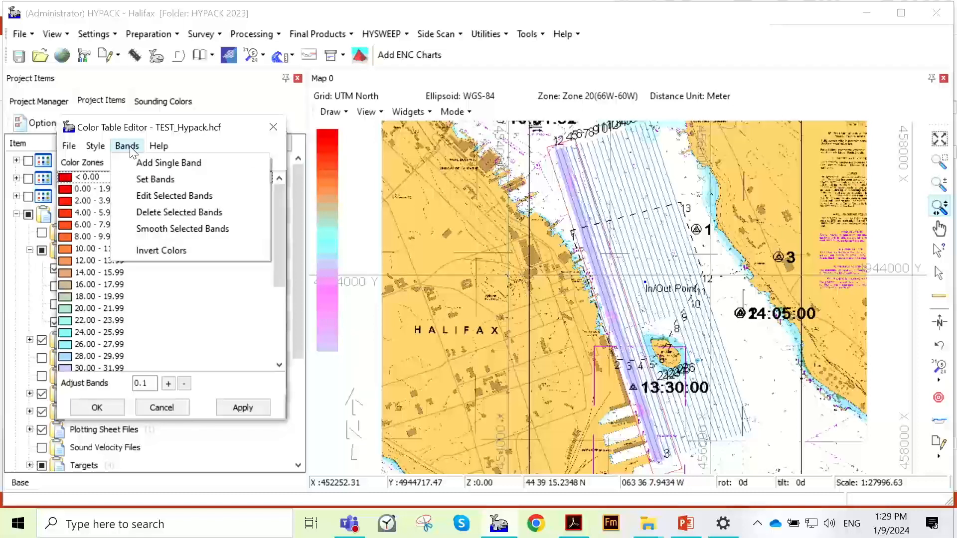
pyautogui.click(130, 146)
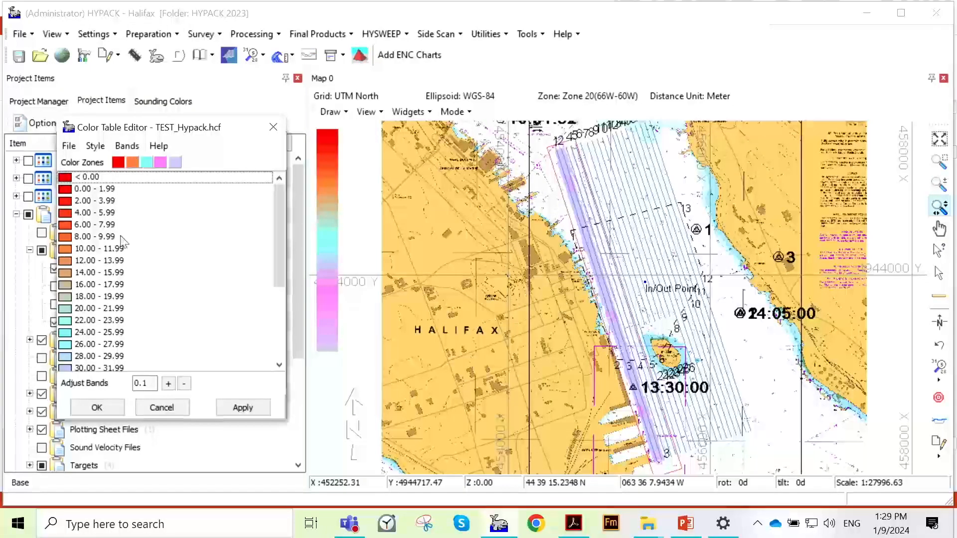
# - Change the color of the 22.00 - 23.99 depth band to black
pyautogui.scroll(-2, 110, 279)
pyautogui.doubleClick(92, 260)
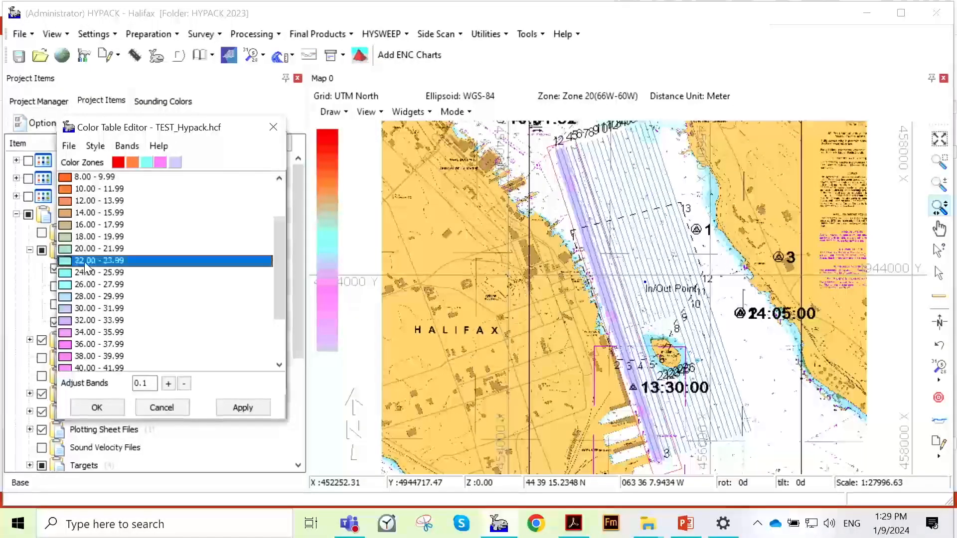
pyautogui.moveTo(199, 172); pyautogui.dragTo(323, 120)
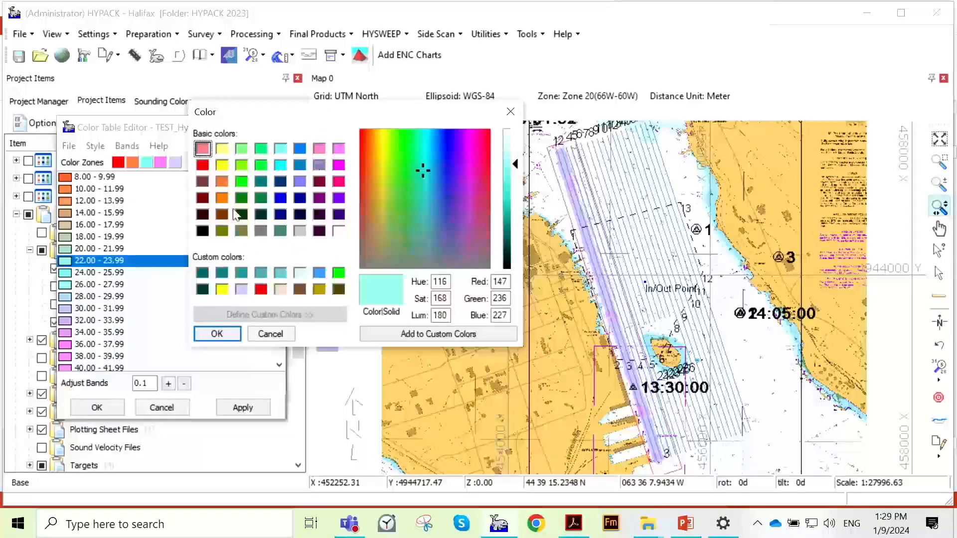
pyautogui.click(202, 230)
pyautogui.click(217, 333)
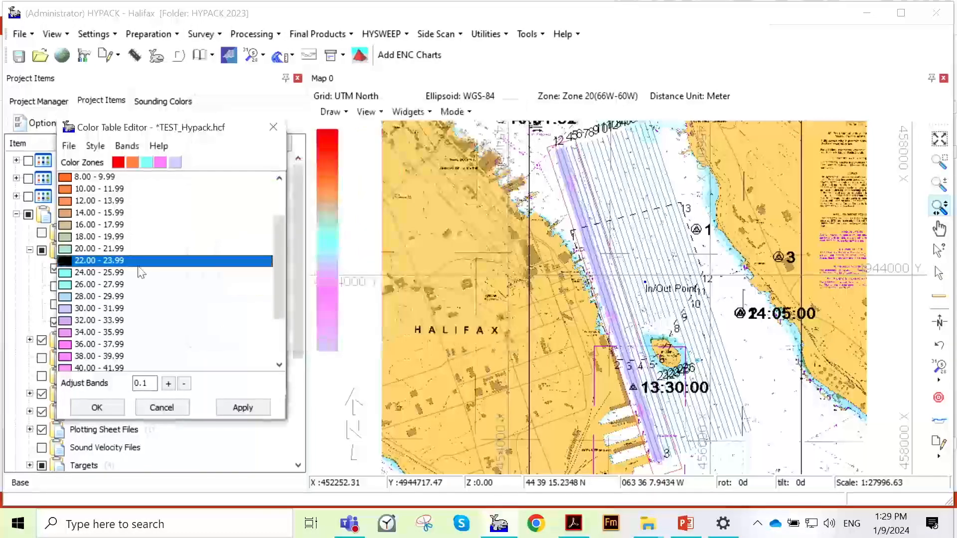
# - Change the color of the >= 50.00 depth band to light green (RGB 128, 255, 128)
pyautogui.scroll(-2, 150, 270)
pyautogui.scroll(-1, 105, 349)
pyautogui.click(85, 357)
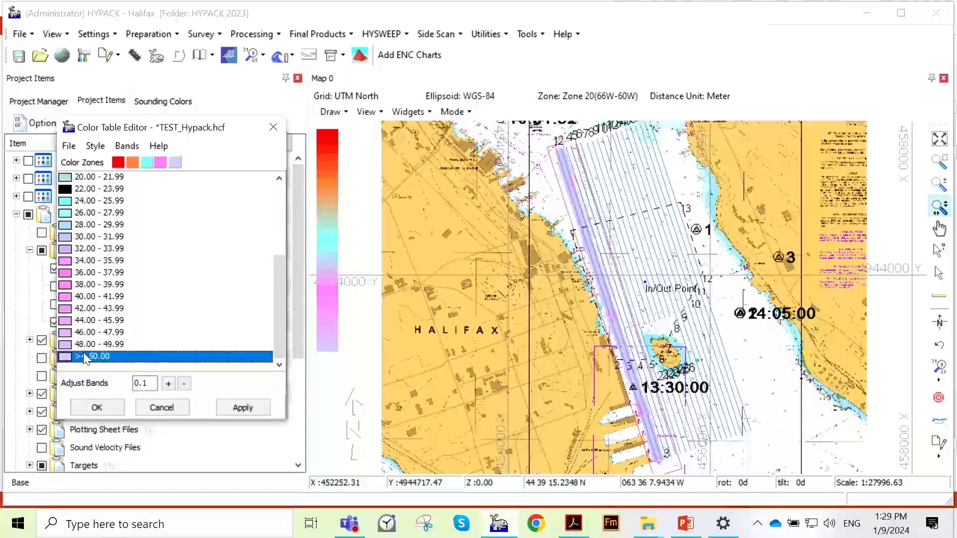
pyautogui.click(66, 357)
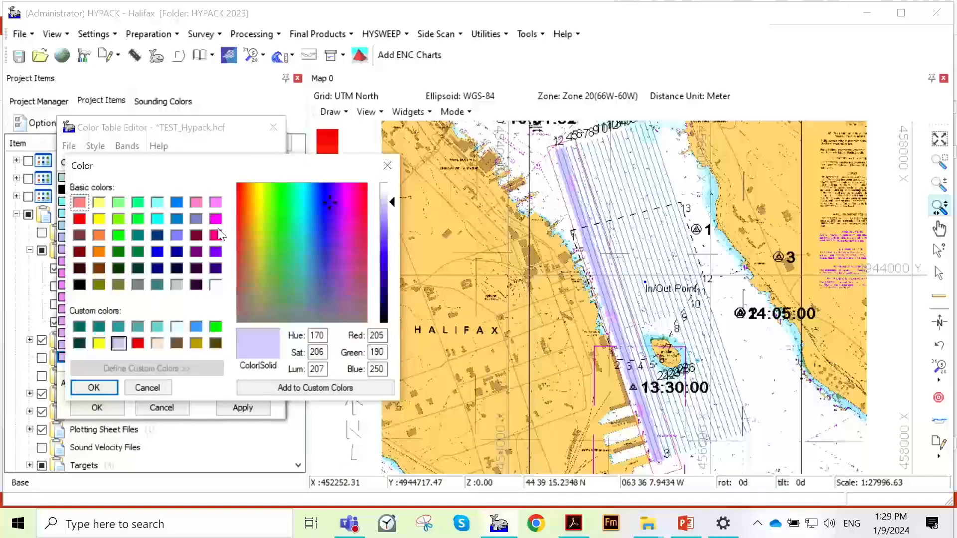
pyautogui.click(215, 235)
pyautogui.click(120, 205)
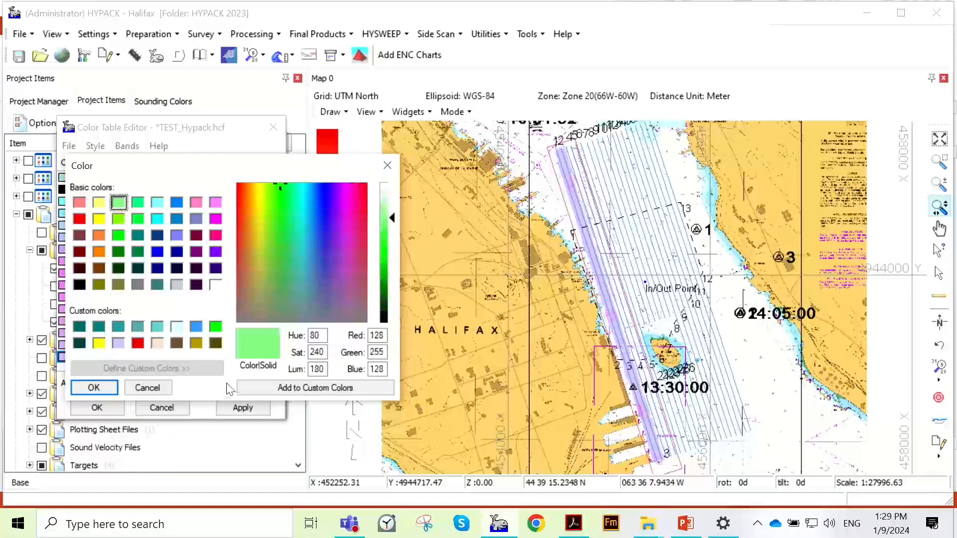
pyautogui.click(94, 388)
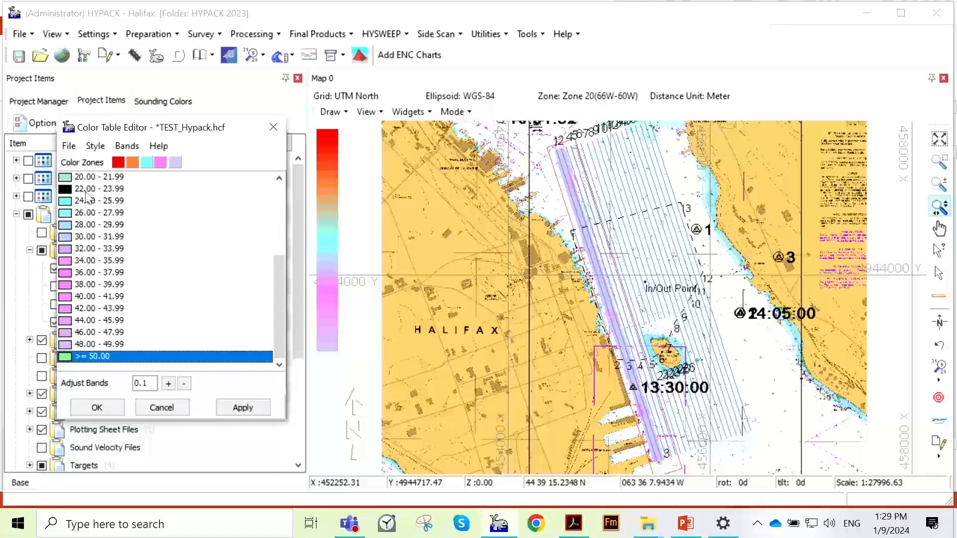
# - Apply the TEST_Hypack band colors to the map and close the color table editor and the table selection
pyautogui.click(251, 405)
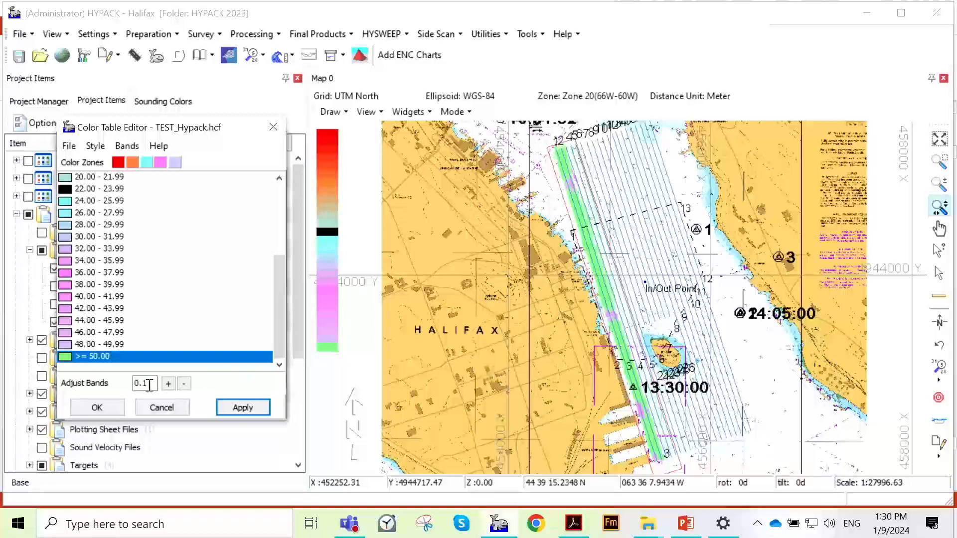
pyautogui.click(116, 408)
pyautogui.click(111, 401)
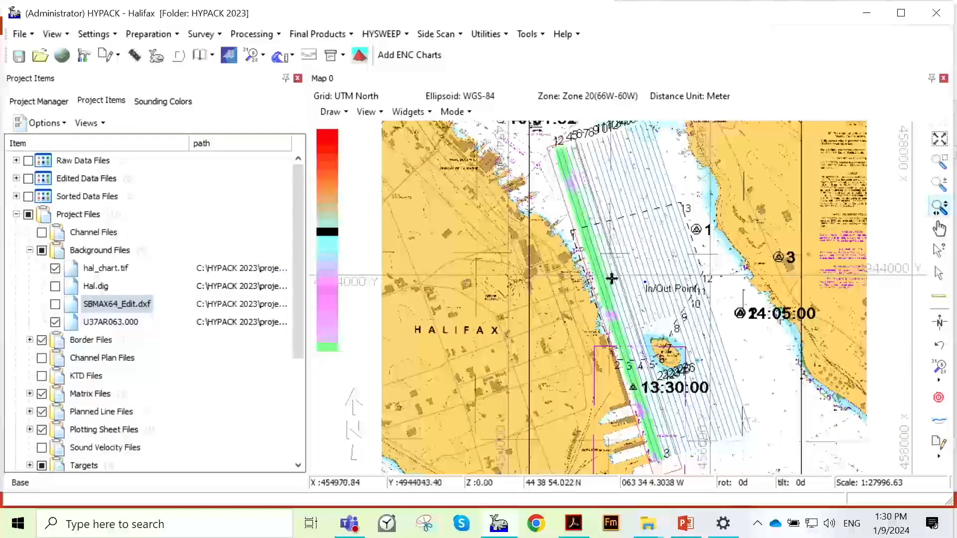
pyautogui.scroll(-1, 618, 294)
pyautogui.scroll(1, 619, 298)
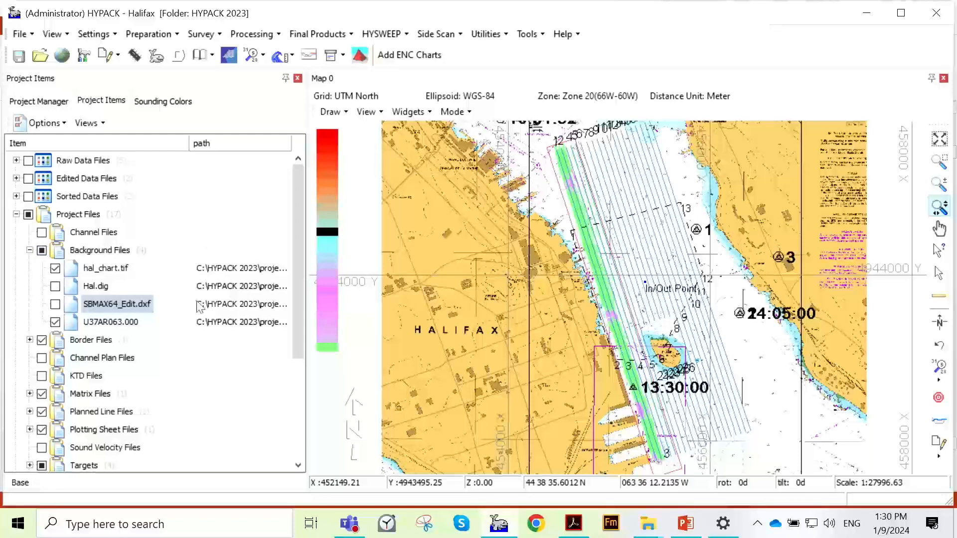
# - Auto-scale the colors to the Hal.mtx file in the project's matrix files
pyautogui.click(16, 196)
pyautogui.click(16, 197)
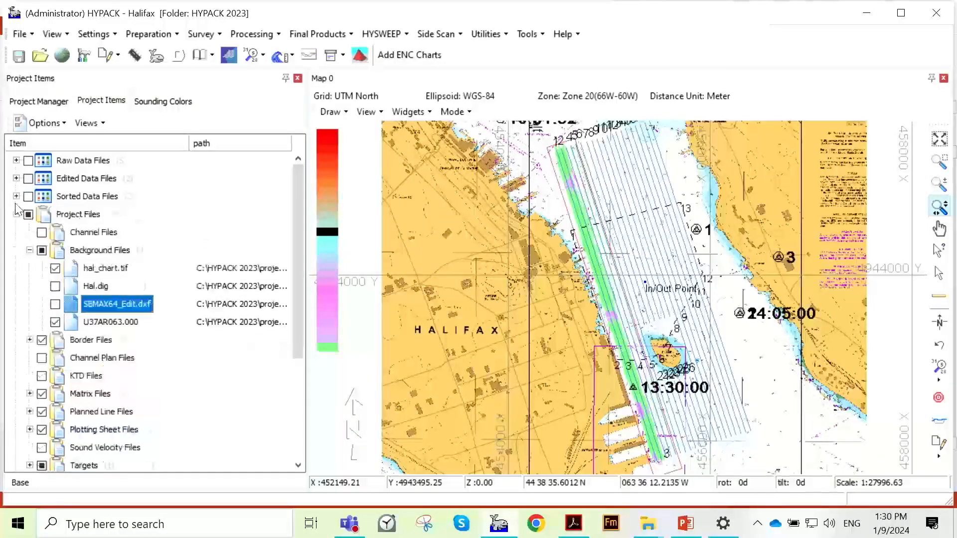
pyautogui.scroll(-2, 54, 306)
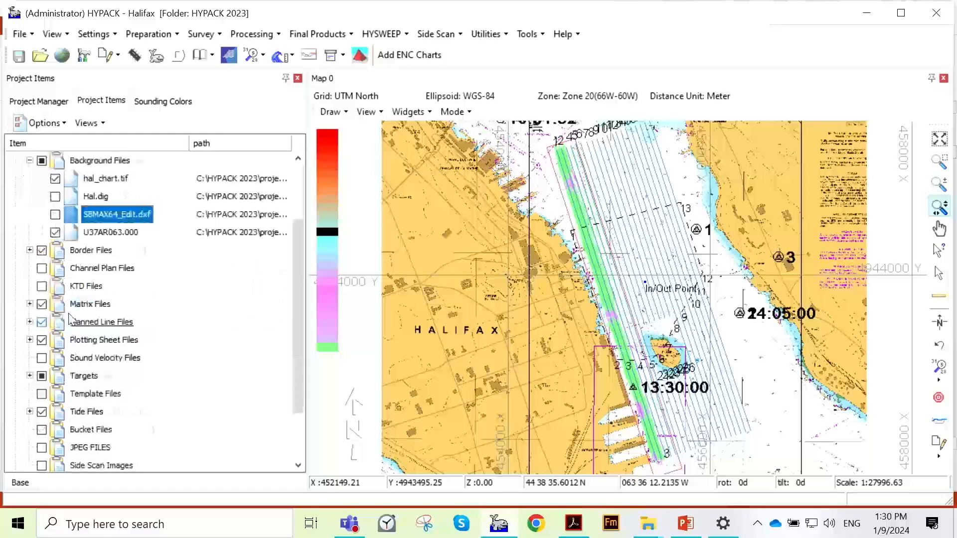
pyautogui.click(30, 304)
pyautogui.click(108, 325)
pyautogui.doubleClick(97, 322)
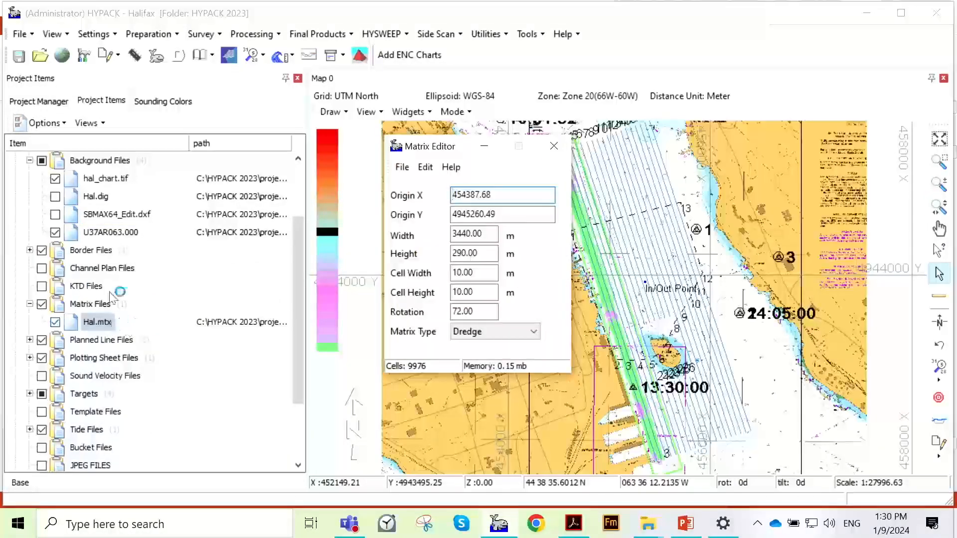
pyautogui.click(102, 324)
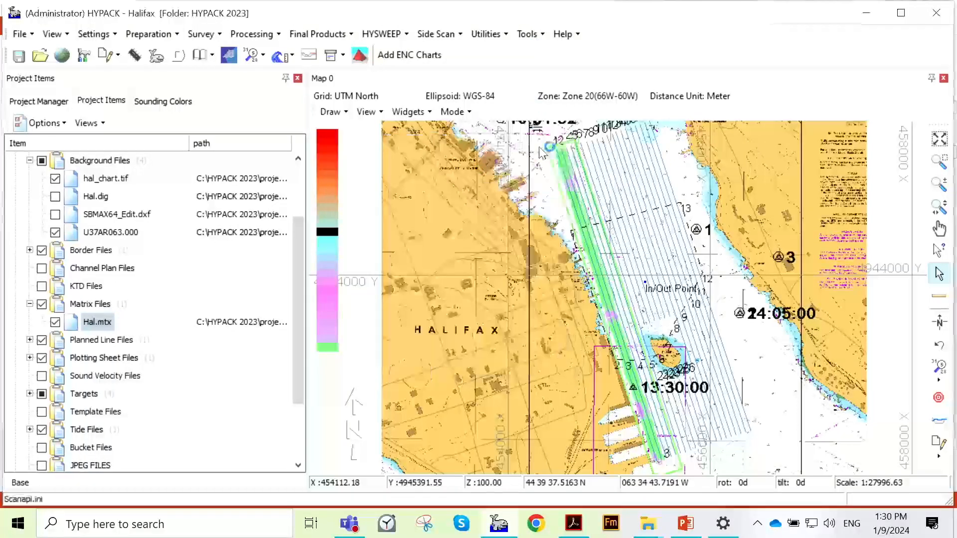
pyautogui.rightClick(110, 323)
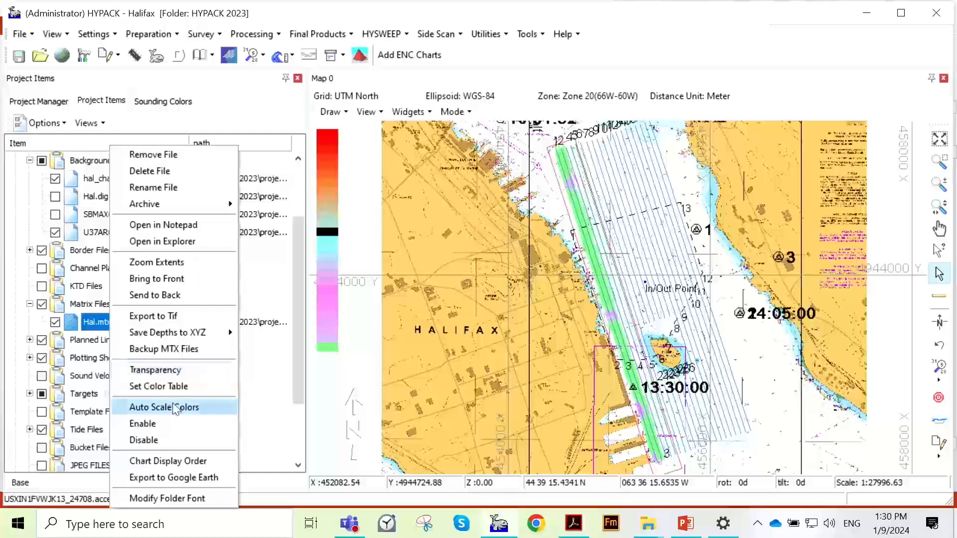
pyautogui.click(178, 409)
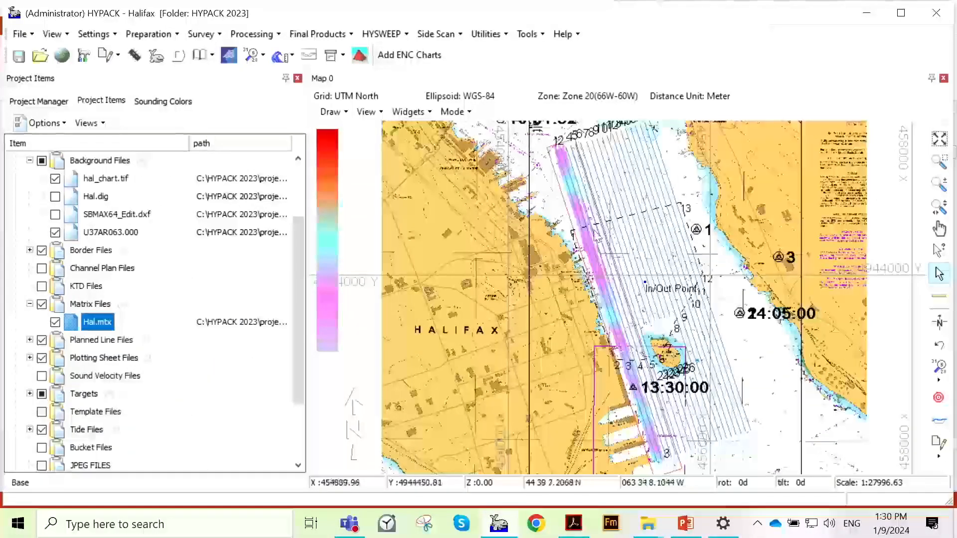
# - Display the SBMAX64_Edit.dxf background file and examine its contours over the matrix on the map
pyautogui.scroll(1, 633, 315)
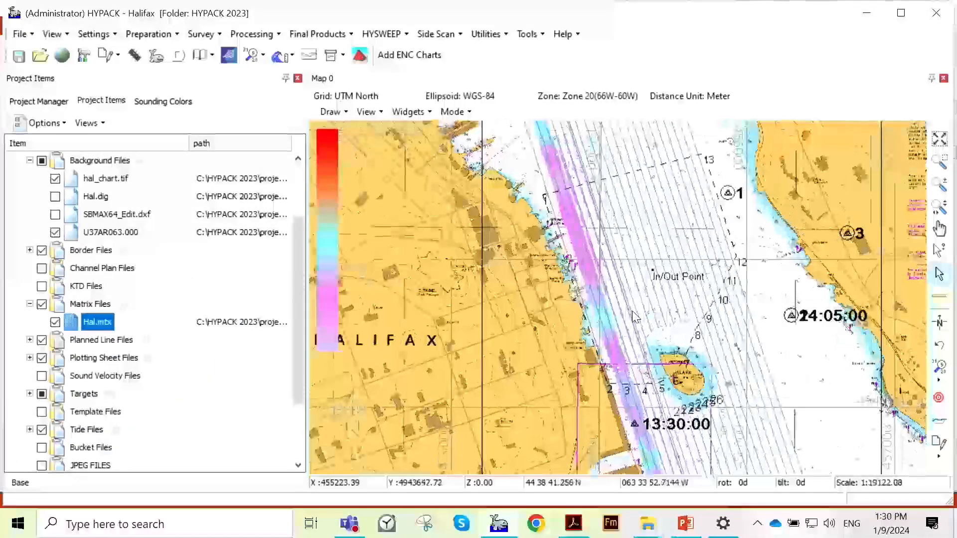
pyautogui.scroll(-2, 599, 238)
pyautogui.scroll(3, 753, 288)
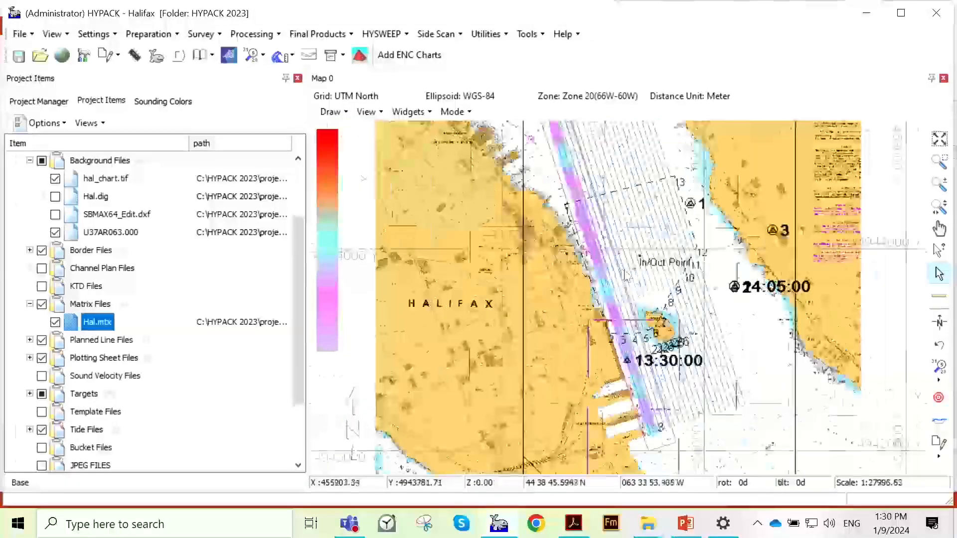
pyautogui.scroll(-1, 668, 252)
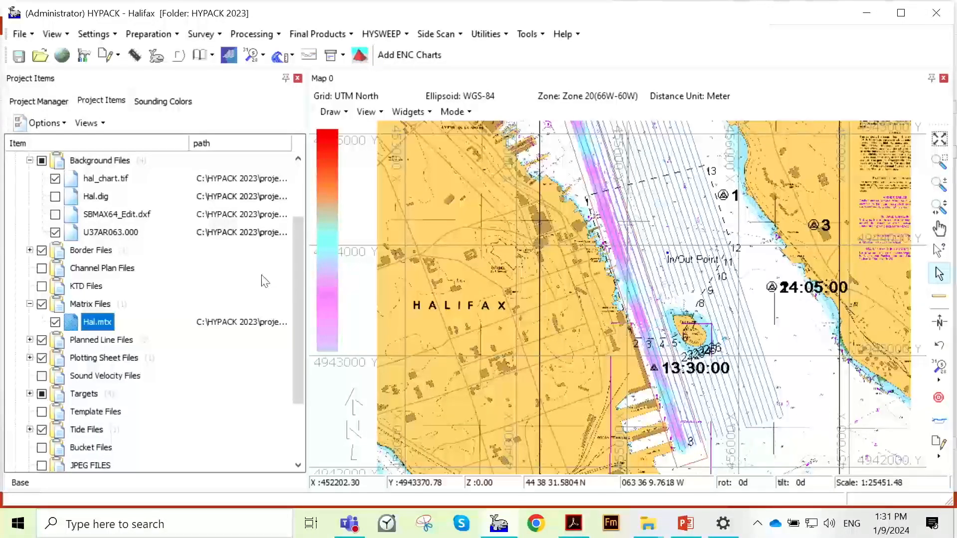
pyautogui.moveTo(303, 279); pyautogui.dragTo(310, 226)
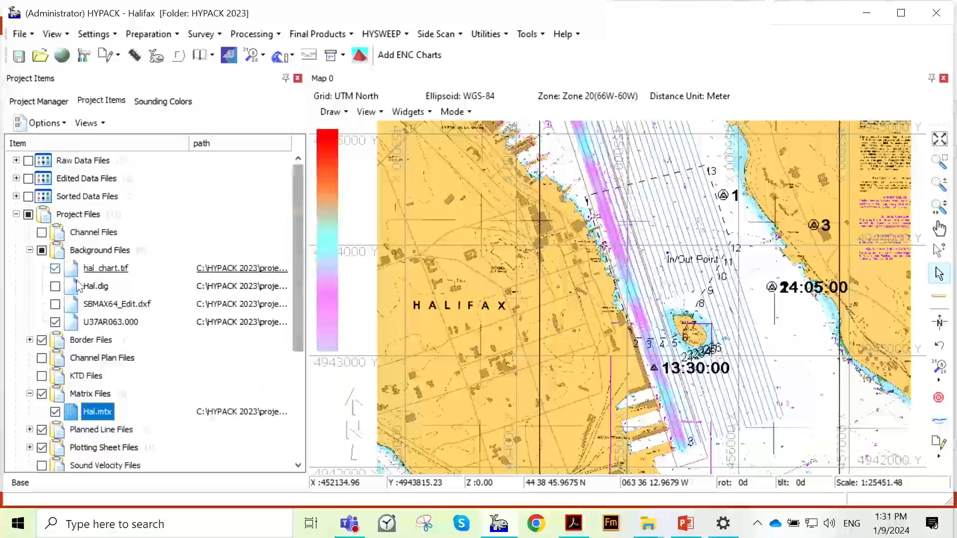
pyautogui.click(54, 304)
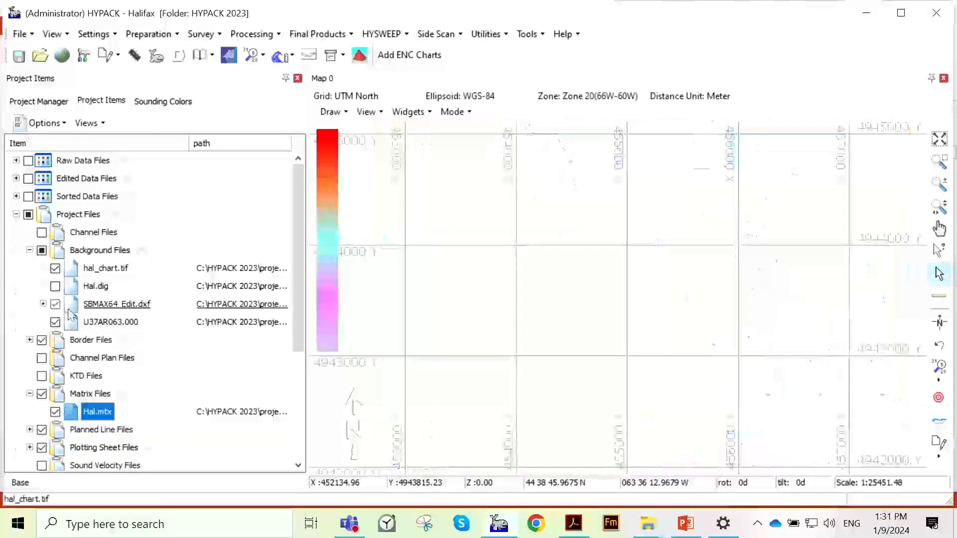
pyautogui.scroll(2, 678, 272)
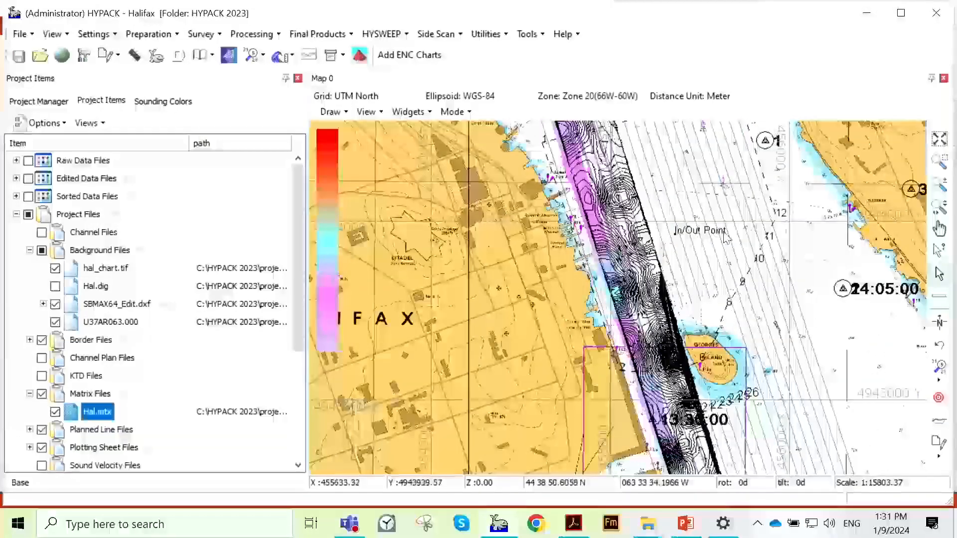
pyautogui.scroll(-1, 722, 264)
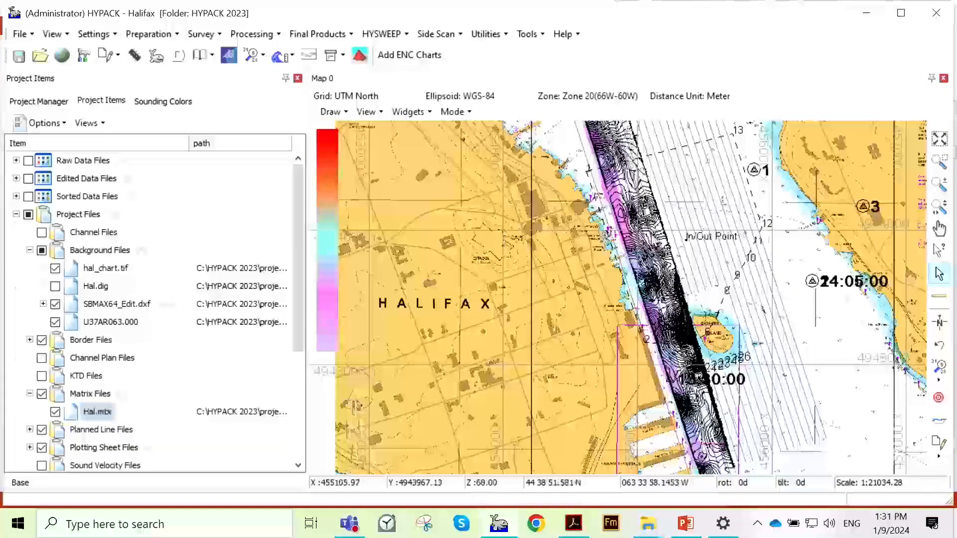
pyautogui.click(939, 207)
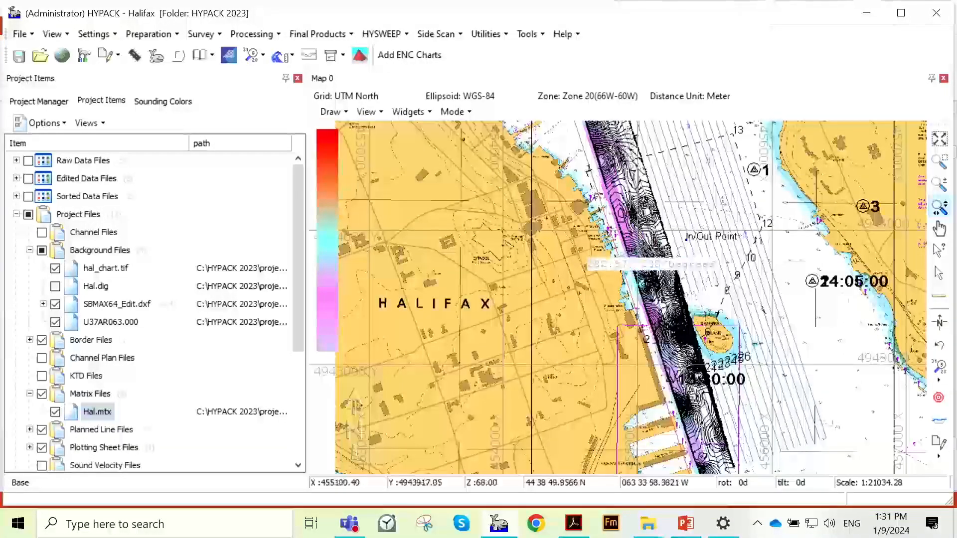
pyautogui.click(651, 277)
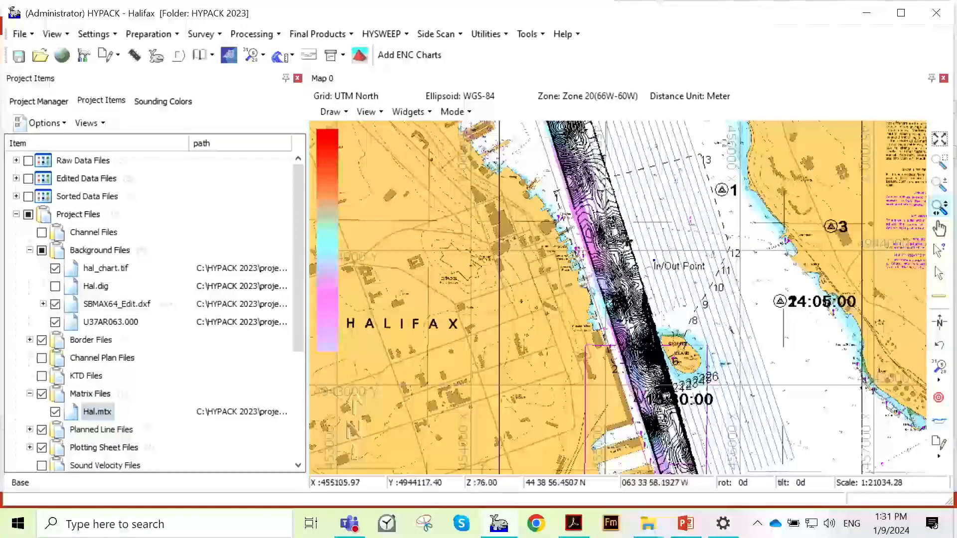
pyautogui.scroll(1, 626, 241)
pyautogui.scroll(-1, 644, 243)
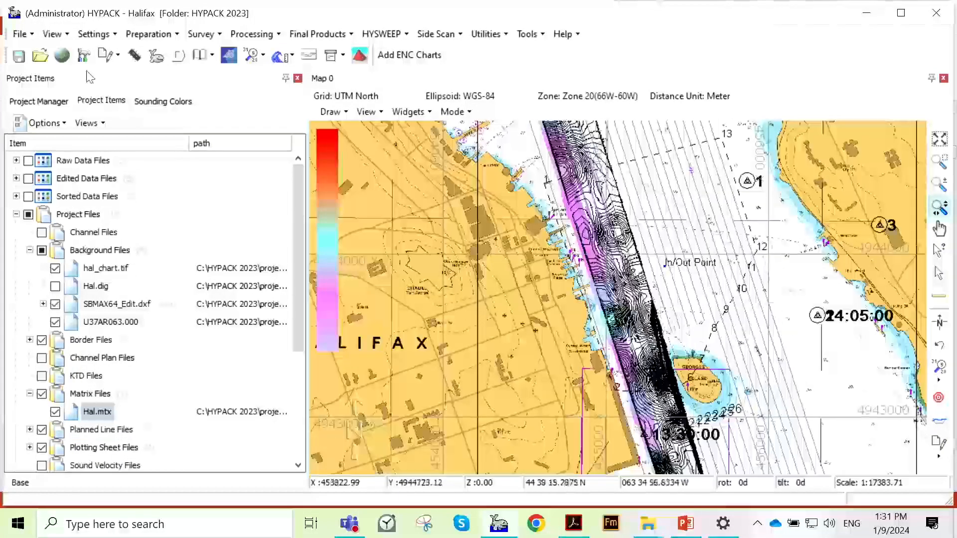
# - Set the CAD drawing option for charts to Display All Black and apply it to the map
pyautogui.click(114, 40)
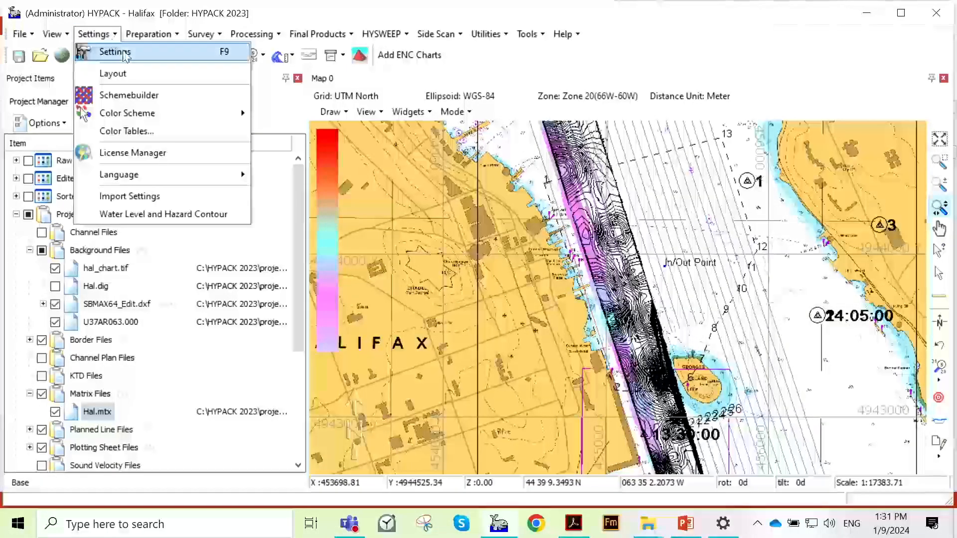
pyautogui.click(124, 53)
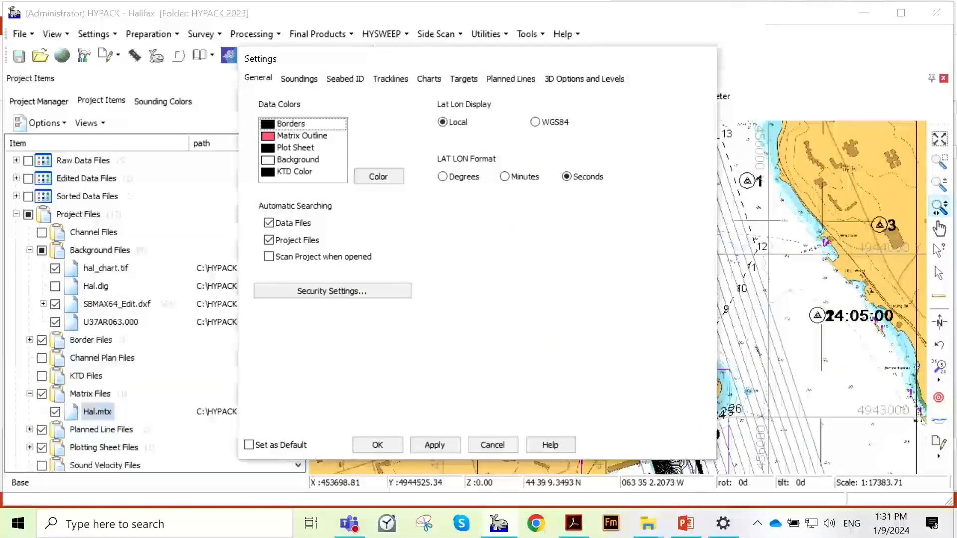
pyautogui.click(220, 90)
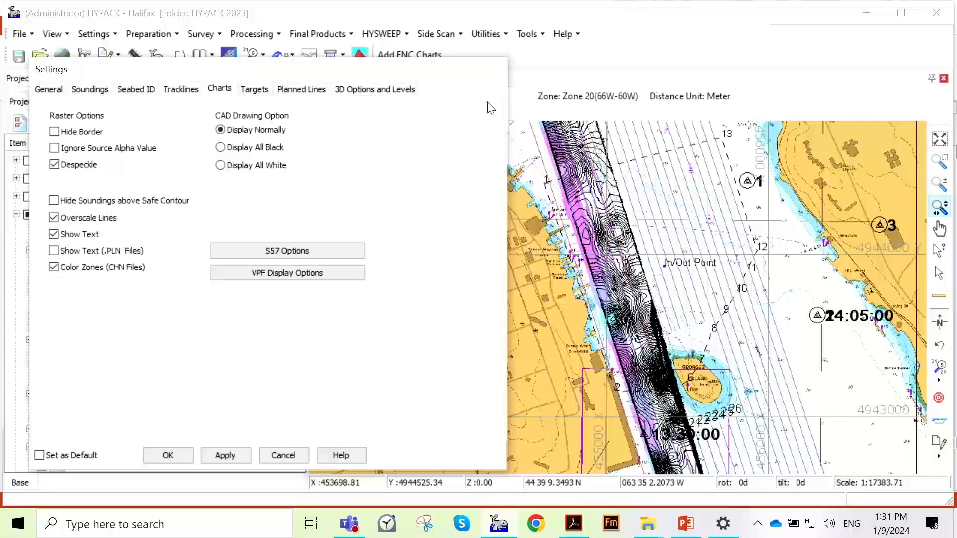
pyautogui.click(222, 148)
pyautogui.click(225, 455)
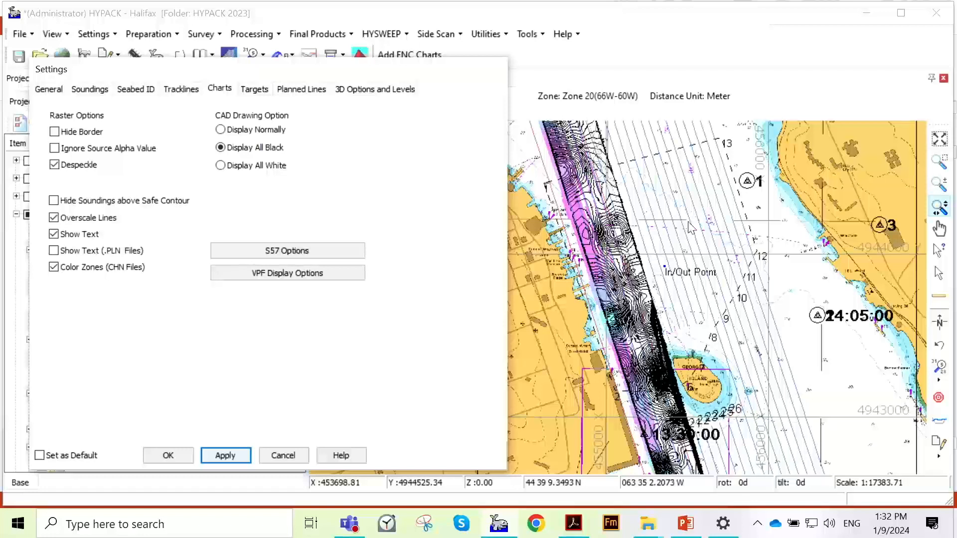
# - Apply the Display All White CAD drawing option to the map, restore Display Normally, and close the settings
pyautogui.click(241, 168)
pyautogui.click(252, 454)
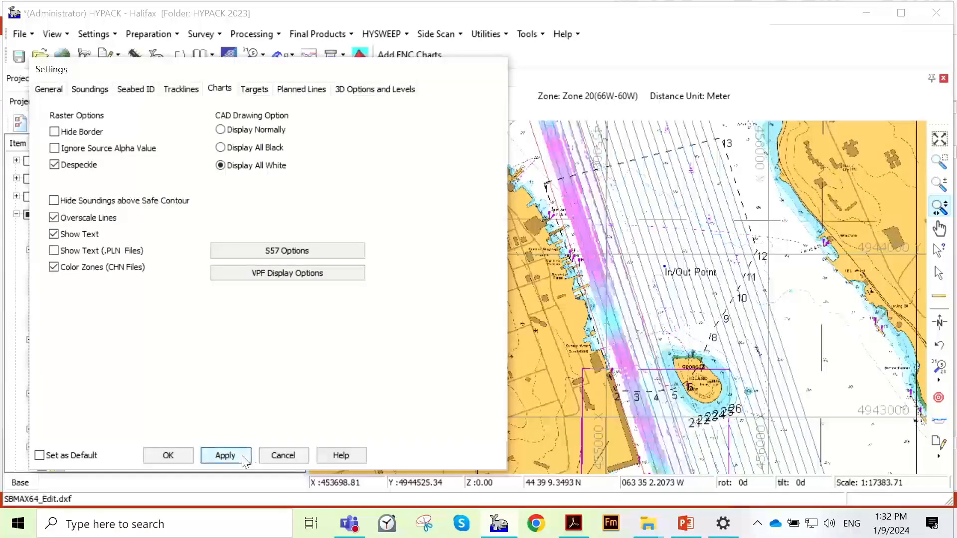
pyautogui.click(234, 132)
pyautogui.click(252, 456)
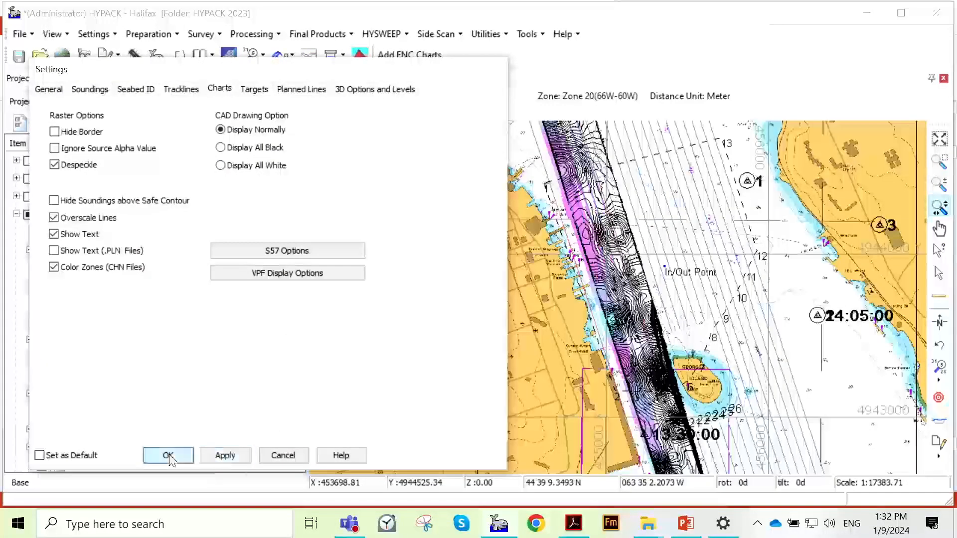
pyautogui.click(168, 455)
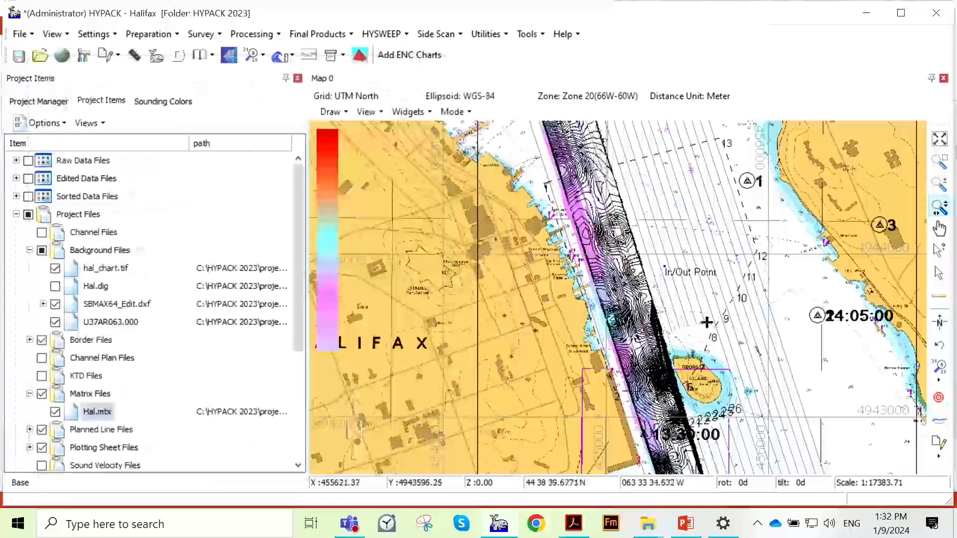
# - Open the 20221006 Port of Seattle - Clean Copy project, saving the changes to Halifax
pyautogui.click(44, 102)
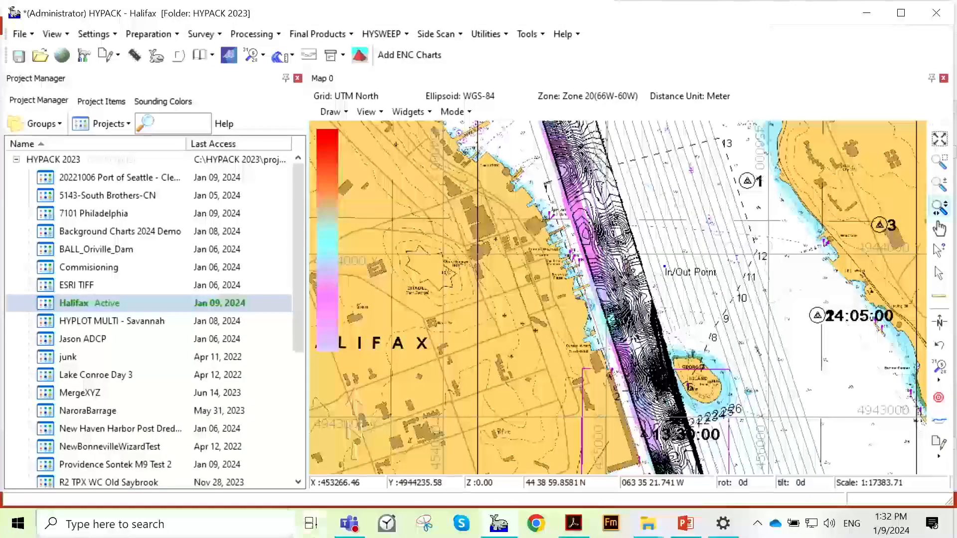
pyautogui.doubleClick(169, 178)
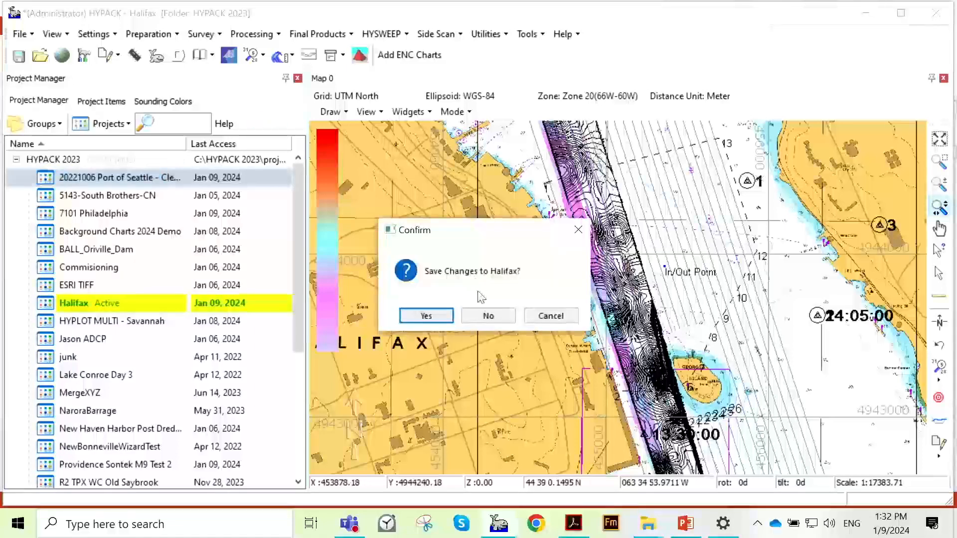
pyautogui.click(435, 321)
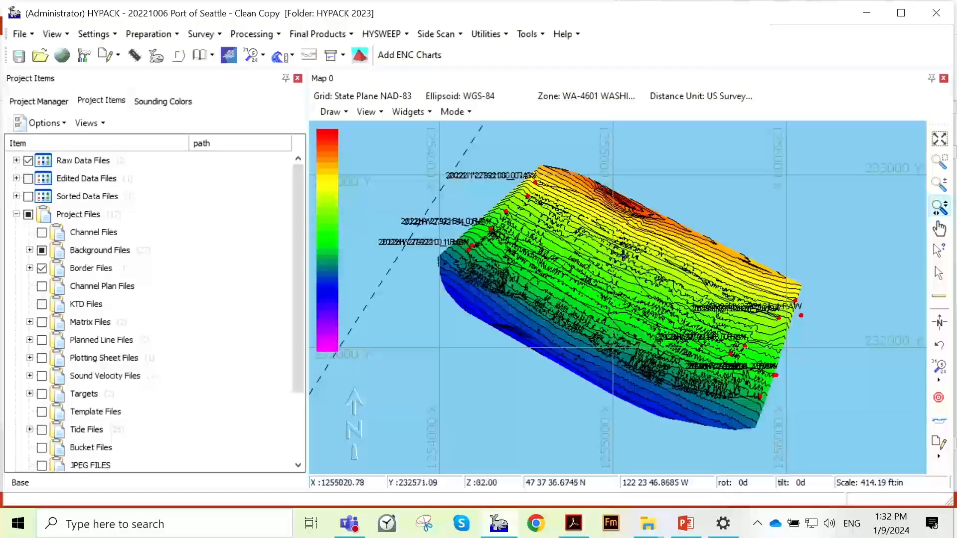
# - Set the chart CAD drawing option to Display All Black in the Port of Seattle project and apply it
pyautogui.click(94, 33)
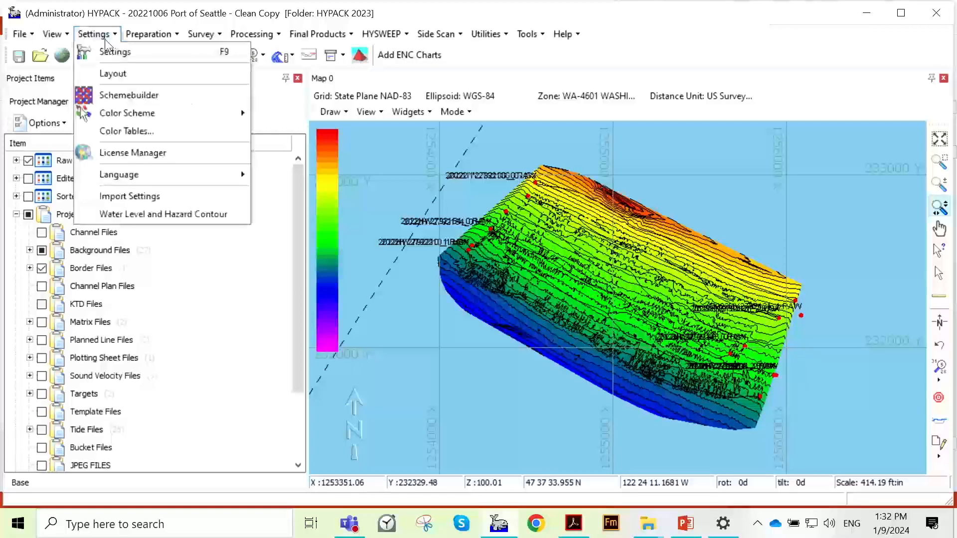
pyautogui.click(111, 55)
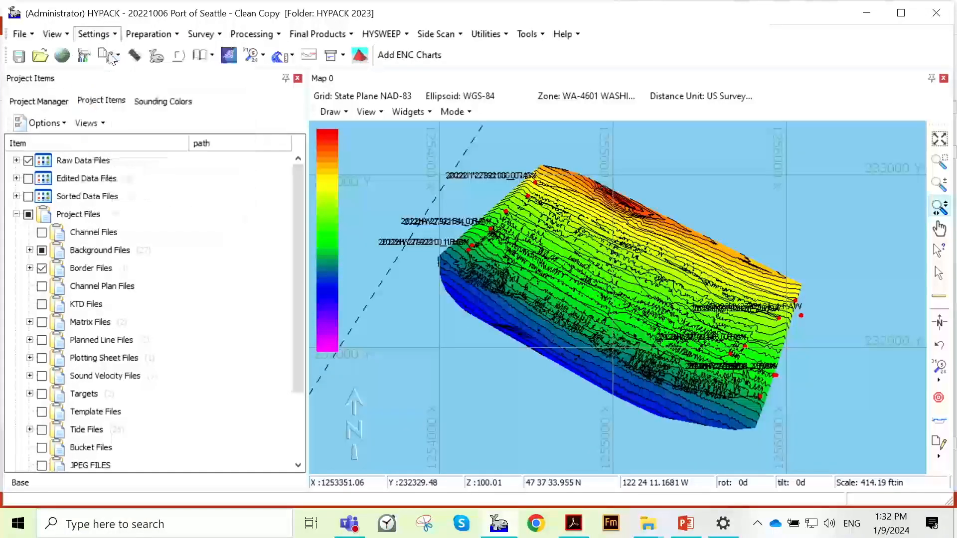
pyautogui.click(428, 78)
pyautogui.moveTo(494, 50); pyautogui.dragTo(233, 49)
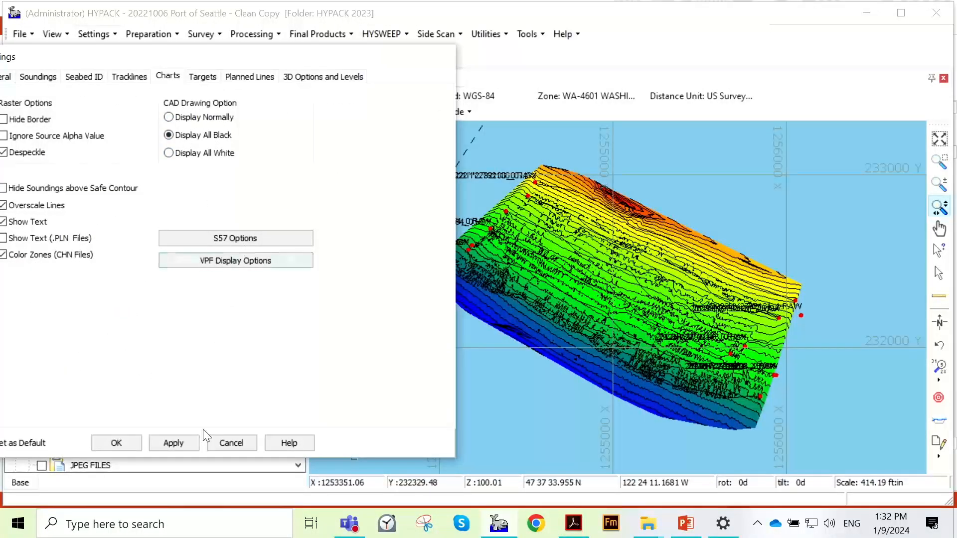
pyautogui.click(190, 444)
# - Apply the Display All White option to the Port of Seattle CAD drawings, and return them to Display All Black
pyautogui.click(209, 154)
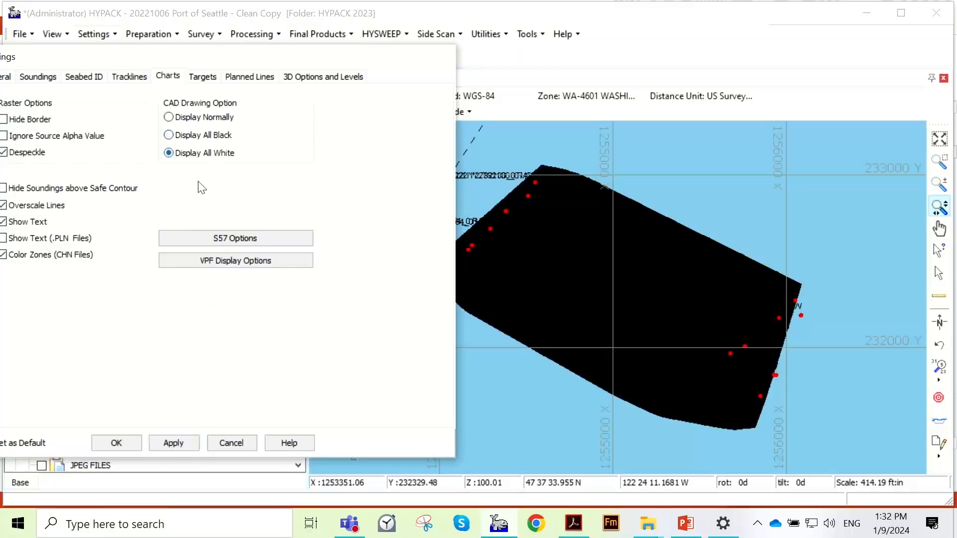
pyautogui.click(196, 443)
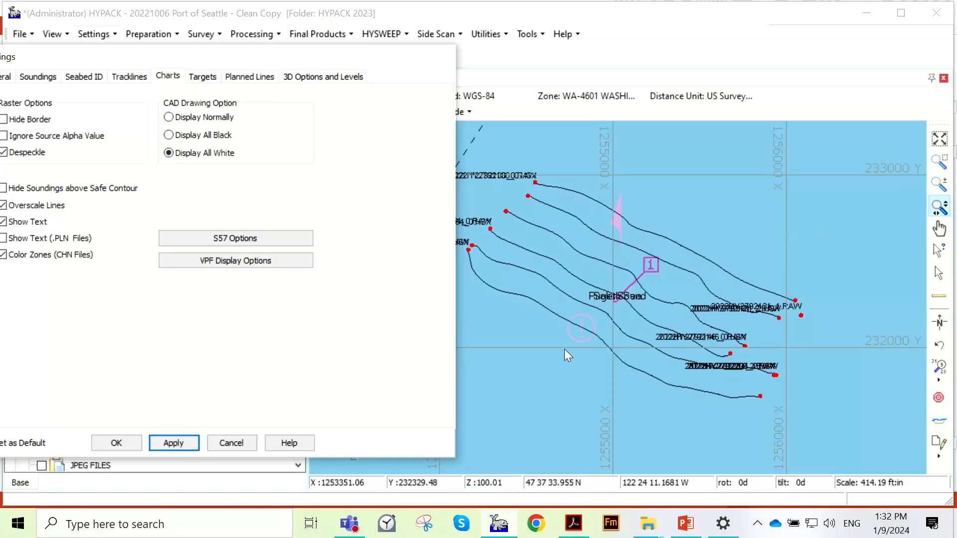
pyautogui.click(169, 135)
pyautogui.click(178, 444)
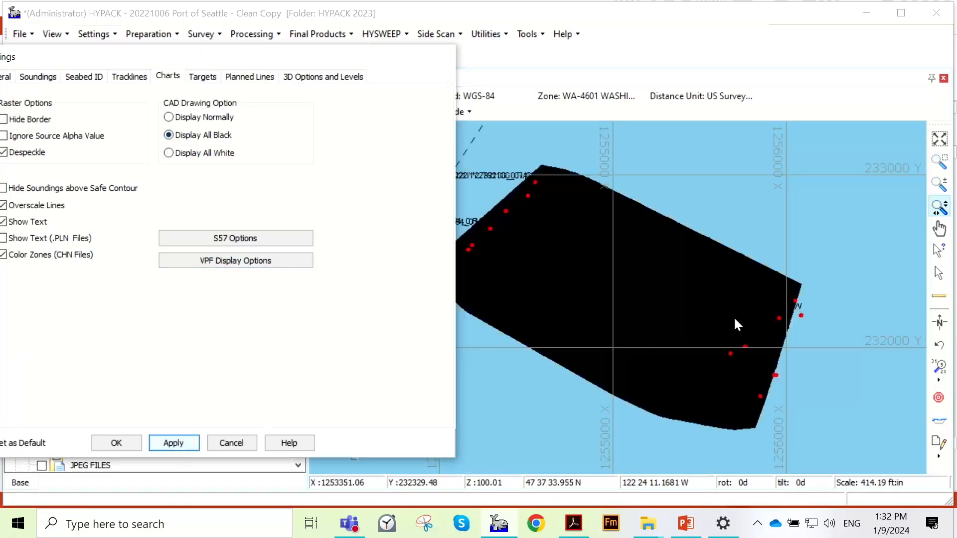
# - Set the CAD drawing option back to Display Normally, apply it to the Port of Seattle map, and close the settings
pyautogui.moveTo(234, 56)
pyautogui.mouseDown()
pyautogui.moveTo(231, 75)
pyautogui.moveTo(504, 511)
pyautogui.moveTo(549, 472)
pyautogui.moveTo(549, 456)
pyautogui.moveTo(490, 335)
pyautogui.moveTo(298, 125)
pyautogui.mouseUp()
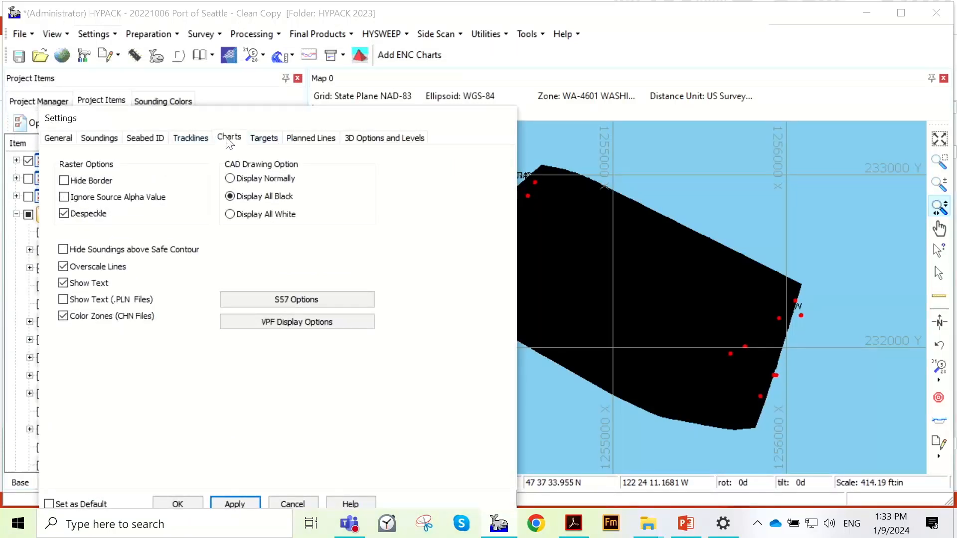
pyautogui.click(259, 181)
pyautogui.moveTo(297, 123); pyautogui.dragTo(294, 68)
pyautogui.click(231, 450)
pyautogui.click(174, 449)
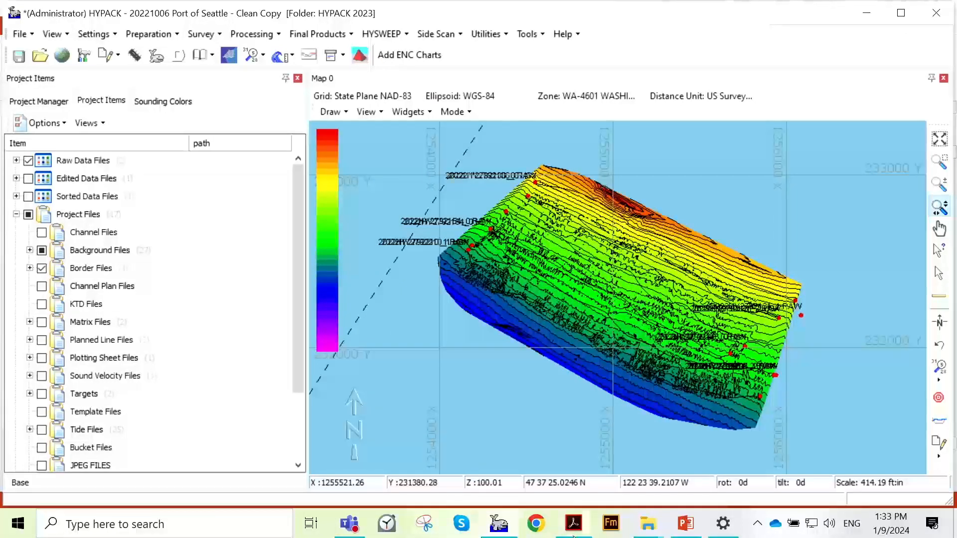
# - Switch from the Port of Seattle project back to the Halifax project
pyautogui.moveTo(573, 535)
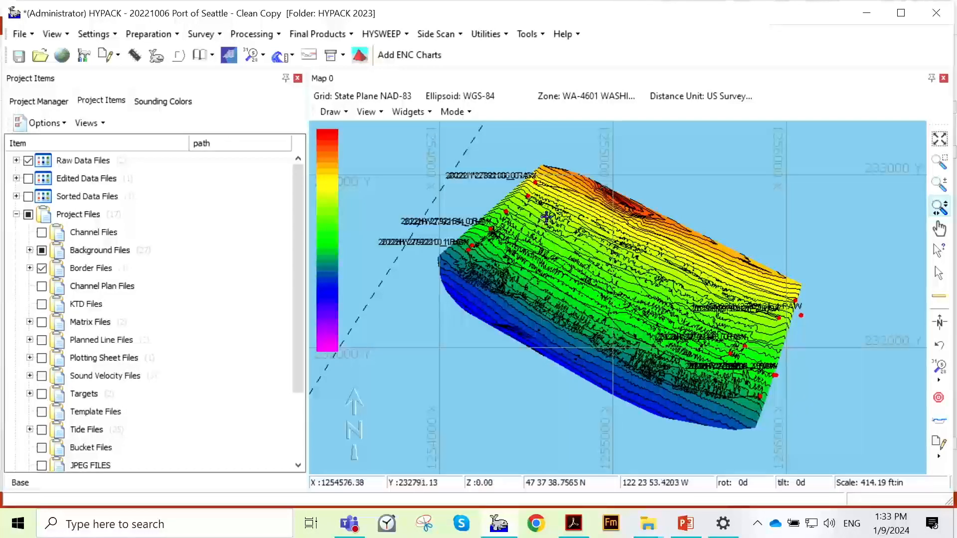
pyautogui.scroll(1, 558, 259)
pyautogui.scroll(-2, 620, 239)
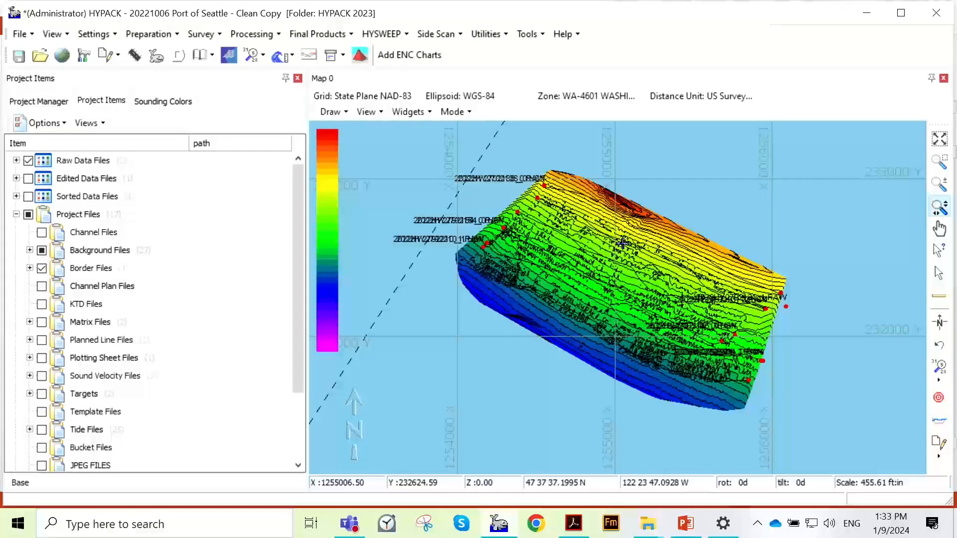
pyautogui.click(59, 102)
pyautogui.doubleClick(119, 303)
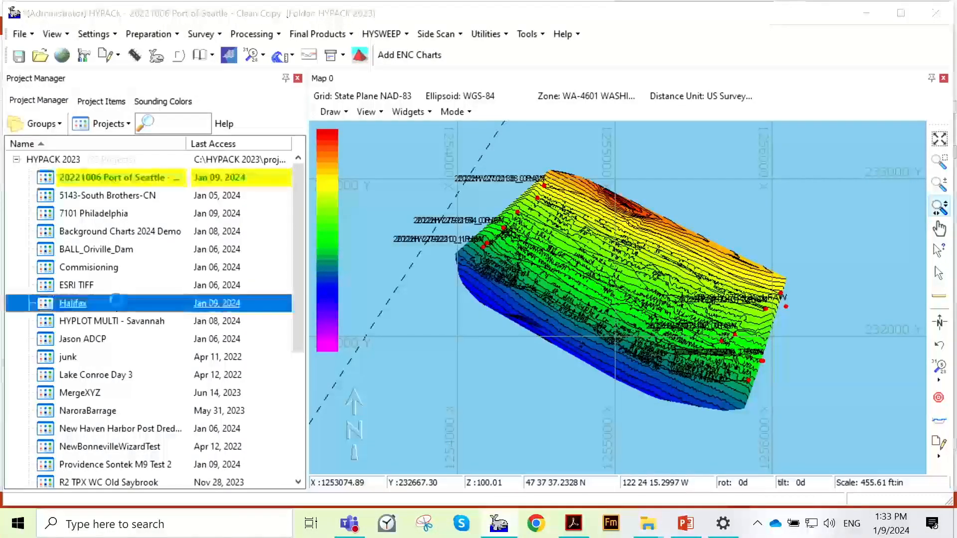
pyautogui.click(504, 321)
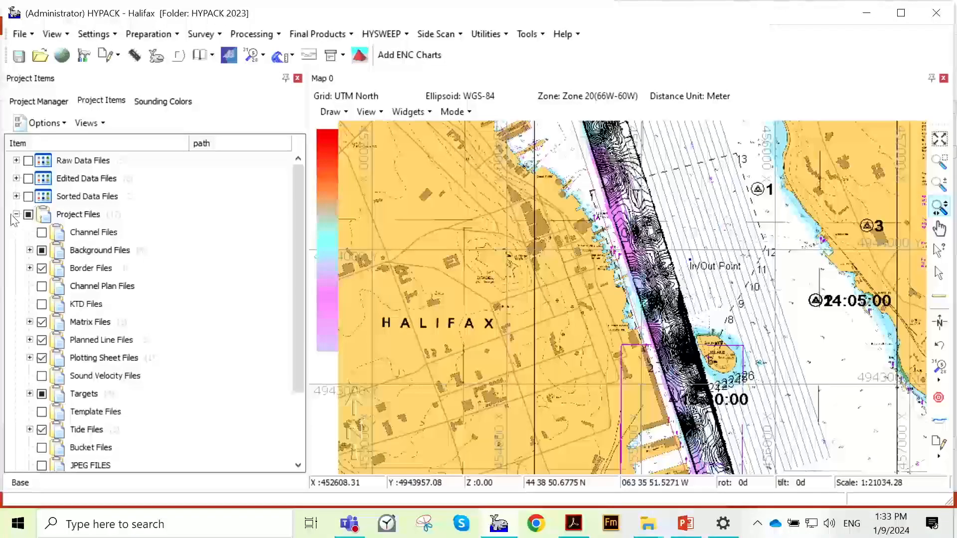
# - Hide the SBMAX64_Edit.dxf background file on the Halifax map and examine the remaining chart and matrix
pyautogui.click(30, 250)
pyautogui.click(55, 304)
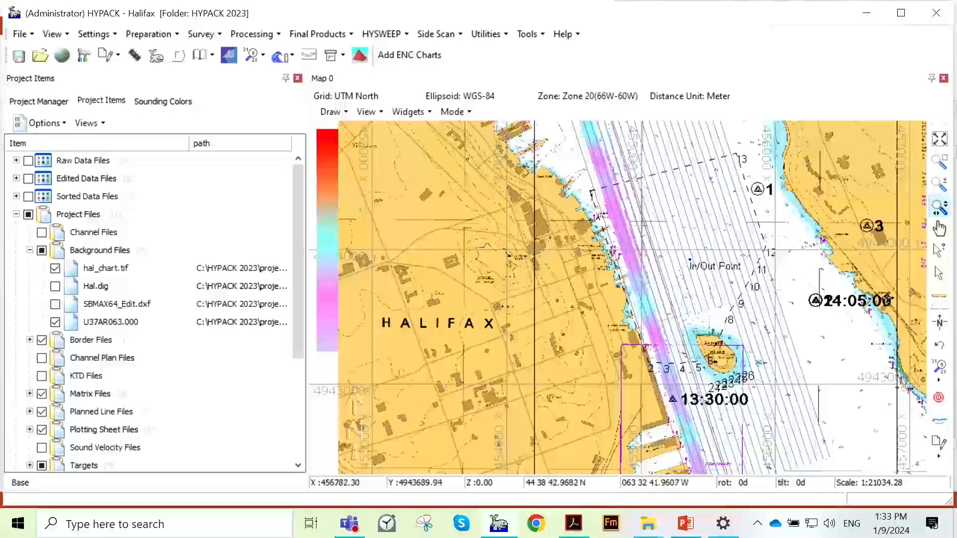
pyautogui.scroll(-3, 848, 297)
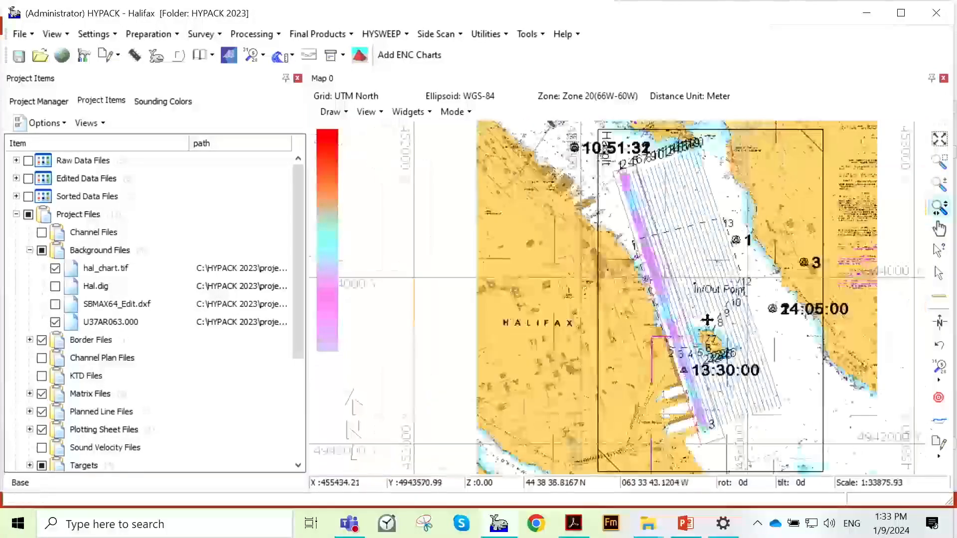
pyautogui.scroll(1, 688, 301)
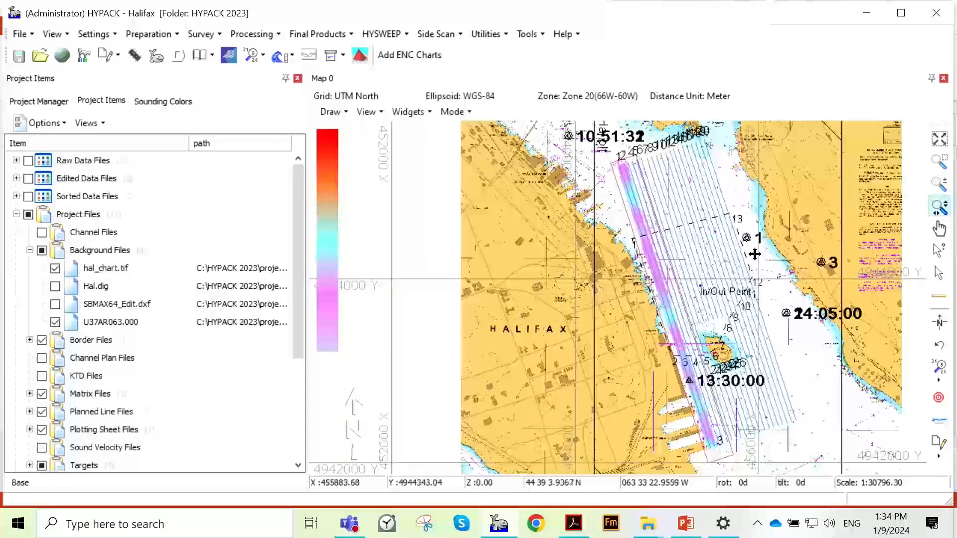
pyautogui.scroll(1, 772, 215)
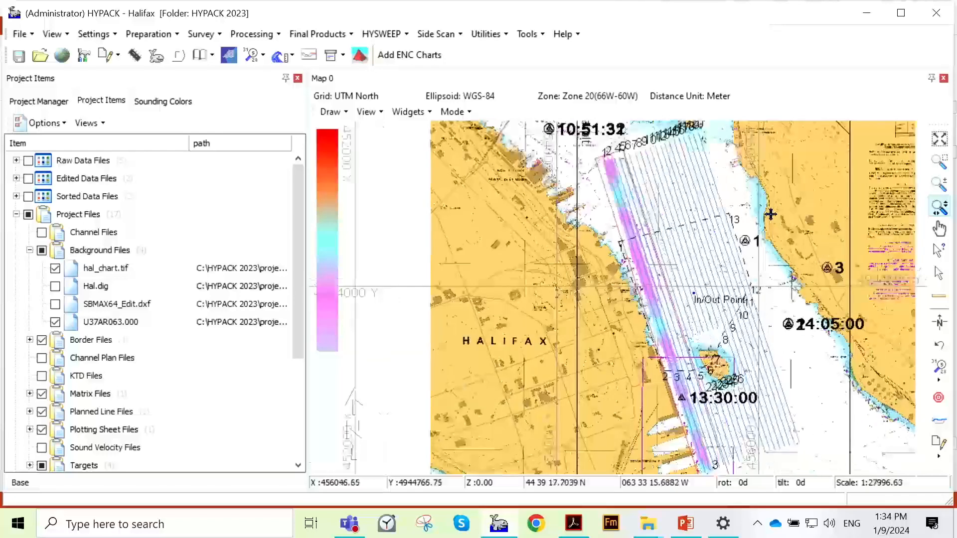
pyautogui.scroll(-1, 566, 135)
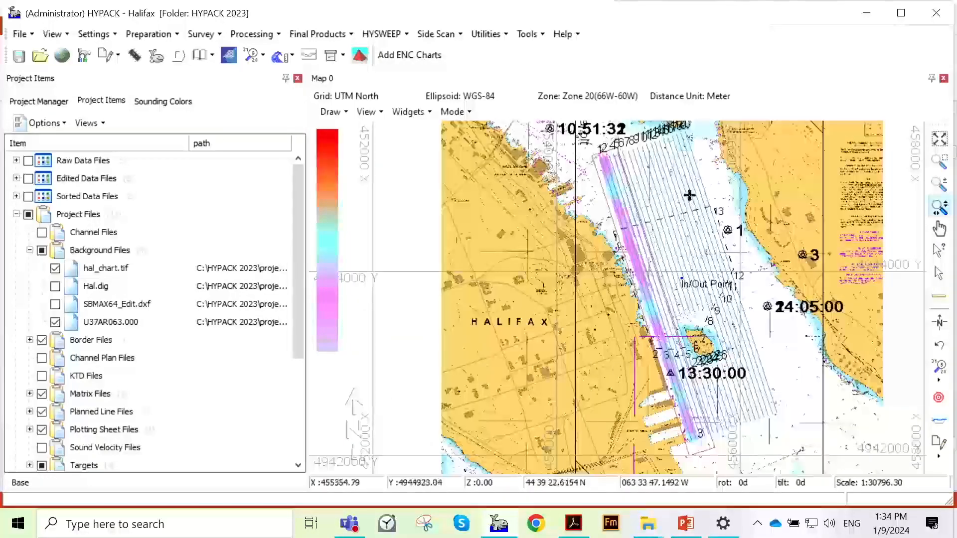
pyautogui.scroll(4, 703, 356)
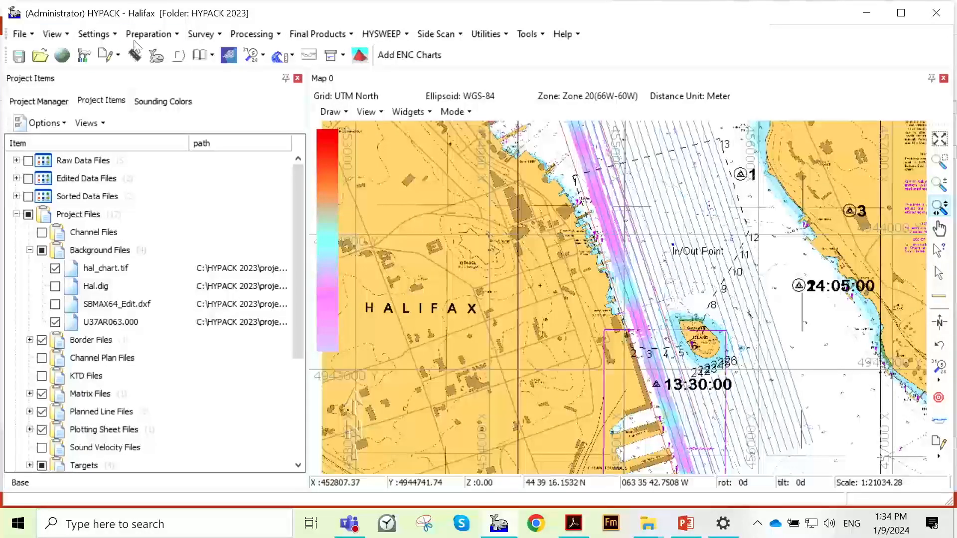
# - Look over the available color schemes for the map without choosing one
pyautogui.click(150, 35)
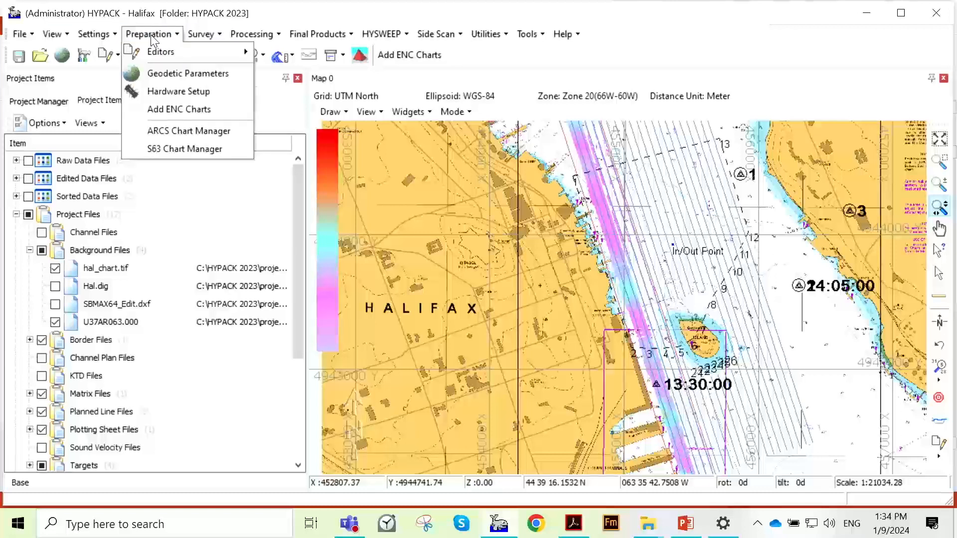
pyautogui.click(151, 36)
pyautogui.click(113, 36)
pyautogui.click(113, 37)
pyautogui.click(113, 39)
pyautogui.moveTo(203, 117)
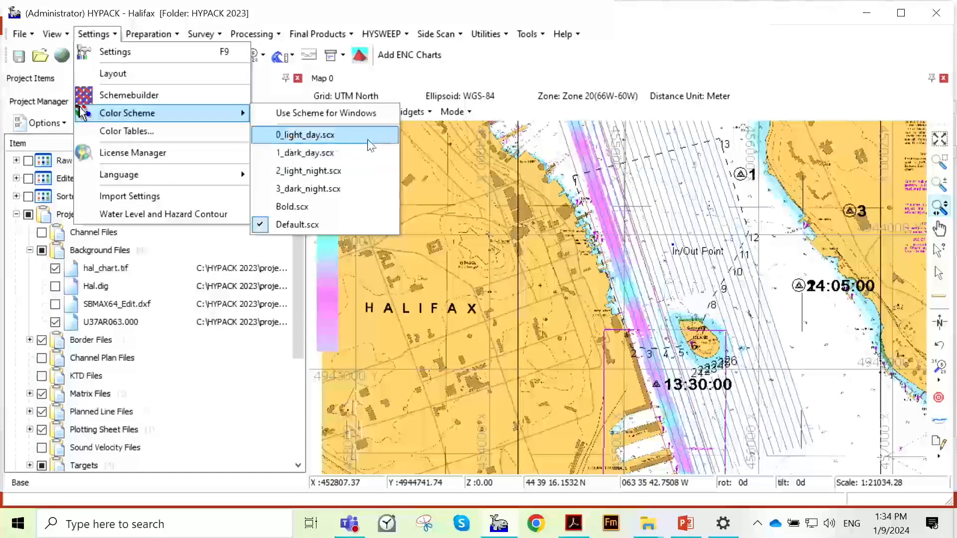
pyautogui.click(530, 204)
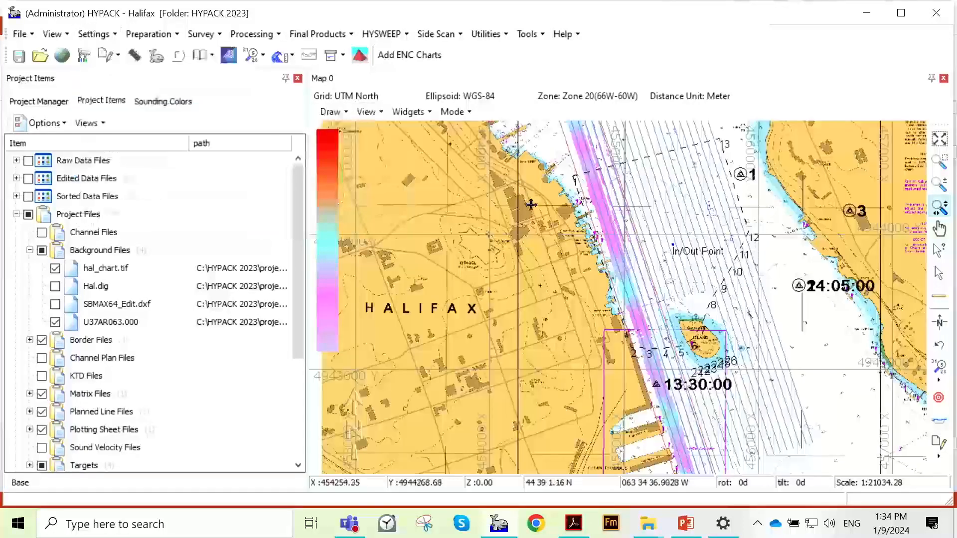
# - Apply the 0_light_day.scx color scheme to the Halifax map, and change it to 1_dark_day.scx
pyautogui.scroll(-2, 558, 206)
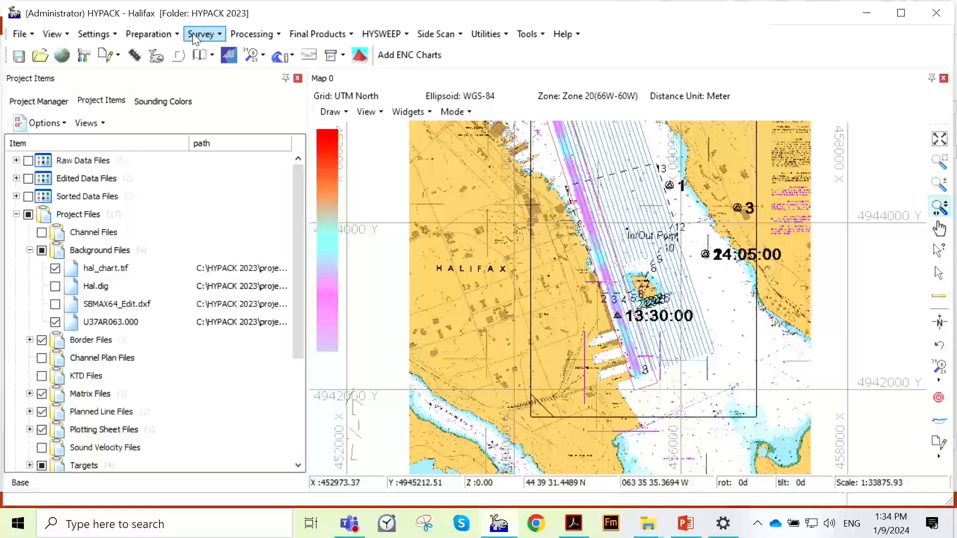
pyautogui.click(149, 34)
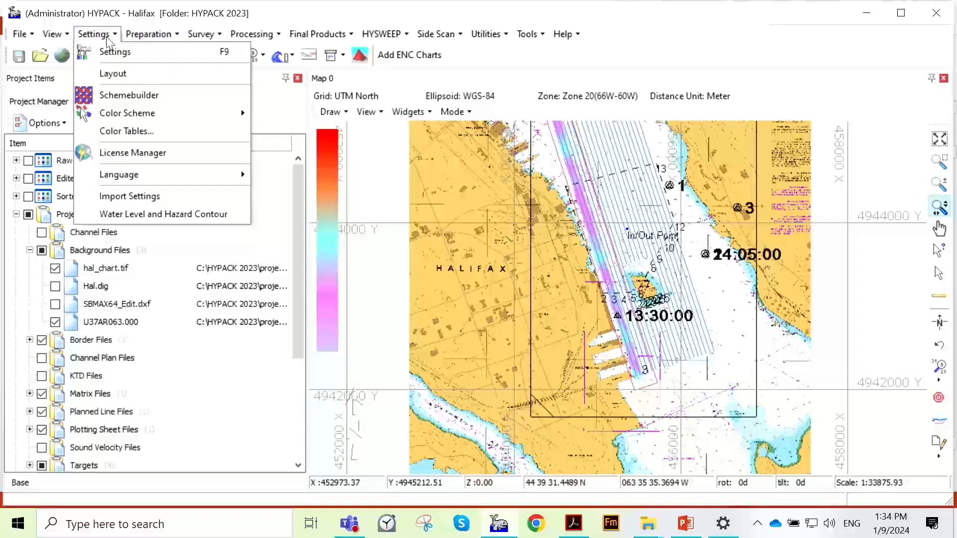
pyautogui.moveTo(127, 114)
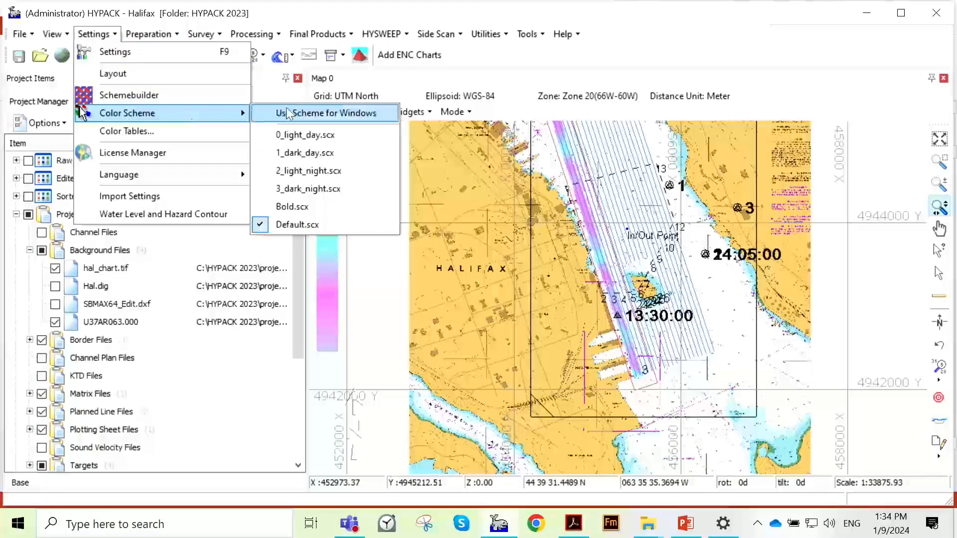
pyautogui.click(328, 136)
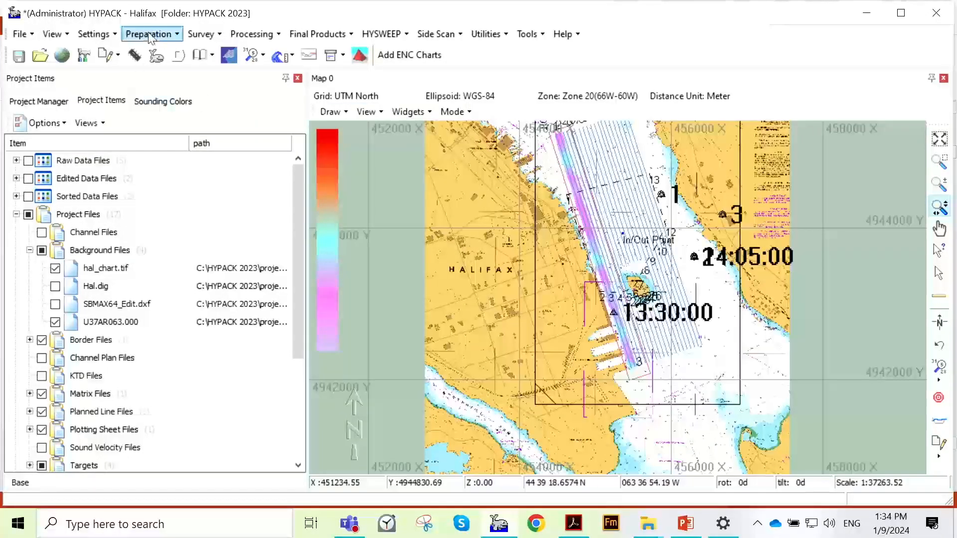
pyautogui.click(94, 34)
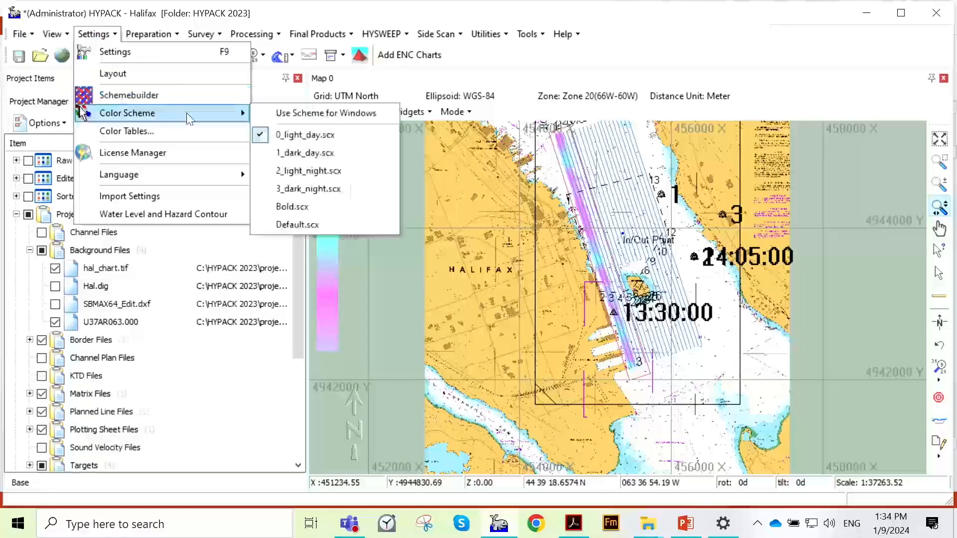
pyautogui.click(297, 155)
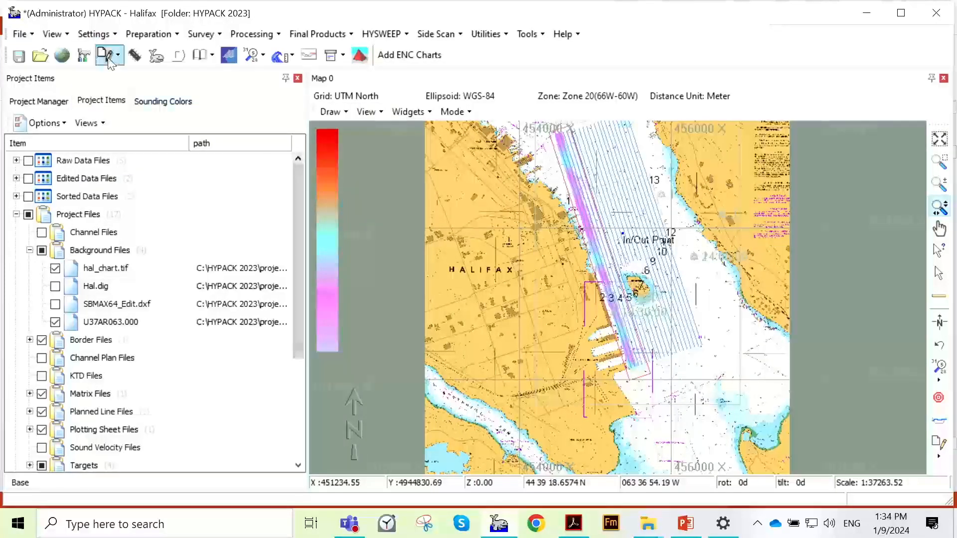
# - Apply the 2_light_night.scx color scheme and view the whole Halifax chart with it
pyautogui.click(94, 33)
pyautogui.moveTo(186, 120)
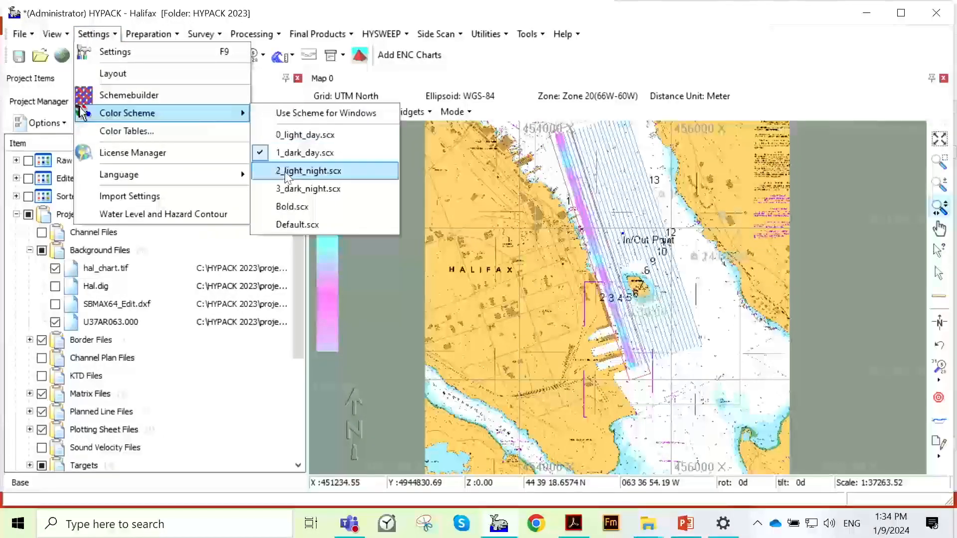
pyautogui.click(309, 171)
pyautogui.scroll(-1, 527, 209)
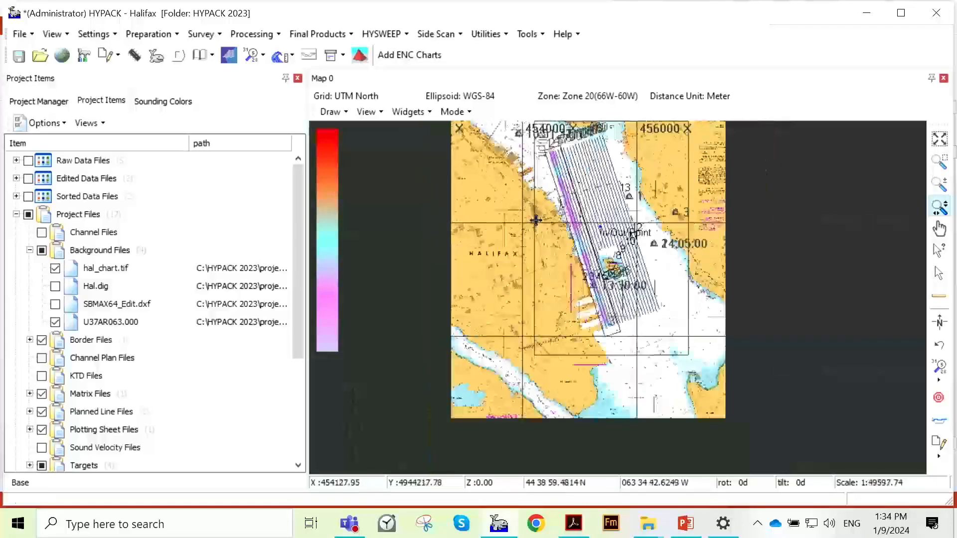
# - Open the 20221006 Port of Seattle - Clean Copy project without saving the changes to Halifax
pyautogui.click(39, 101)
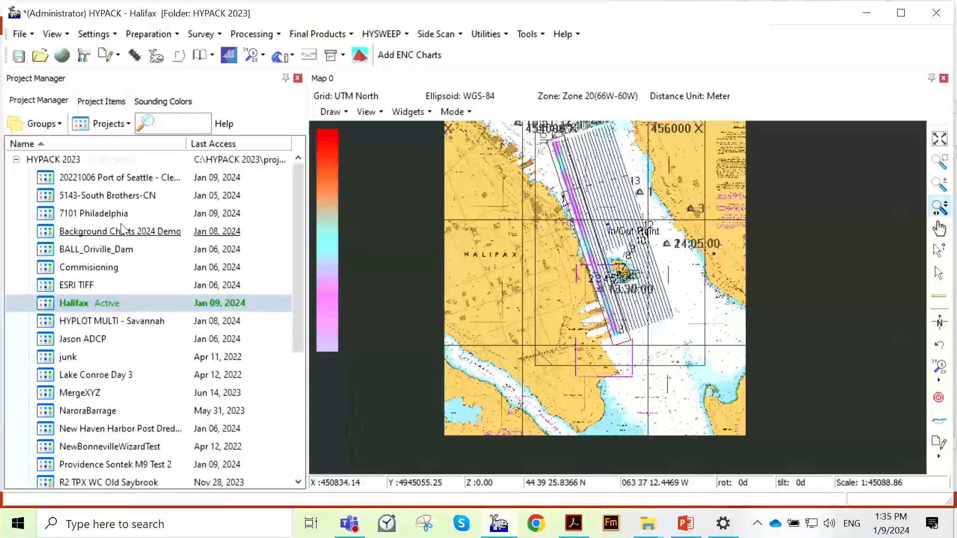
pyautogui.doubleClick(124, 178)
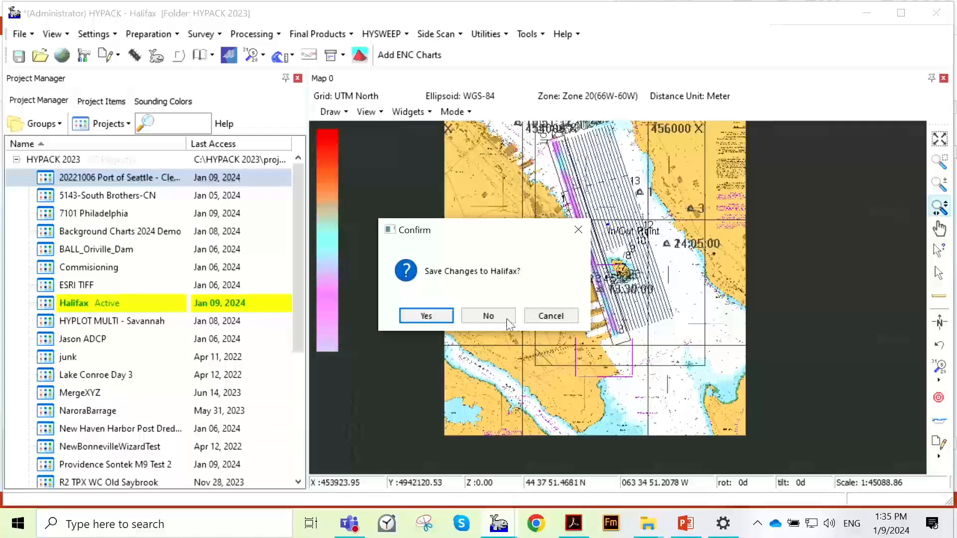
pyautogui.click(488, 316)
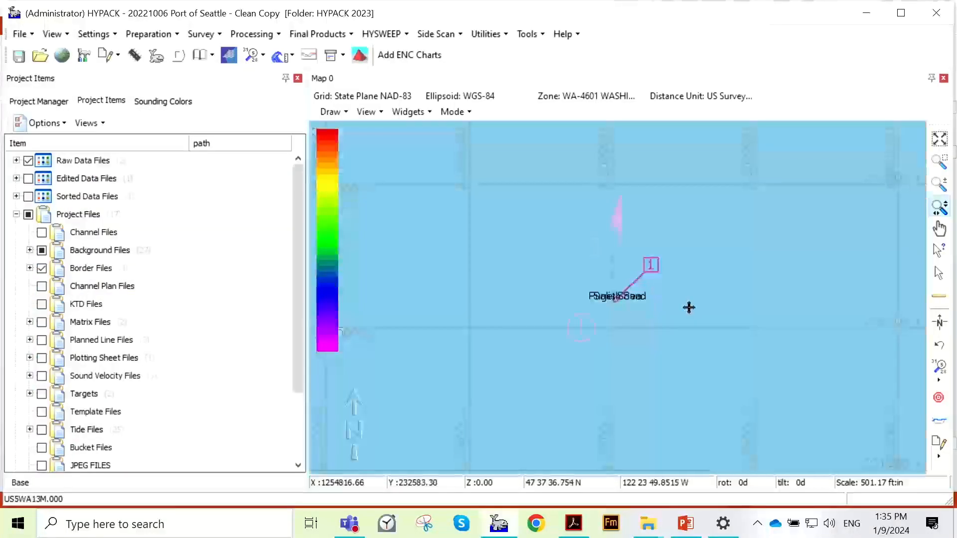
# - Apply the 1_dark_day.scx color scheme to the Port of Seattle map
pyautogui.click(94, 34)
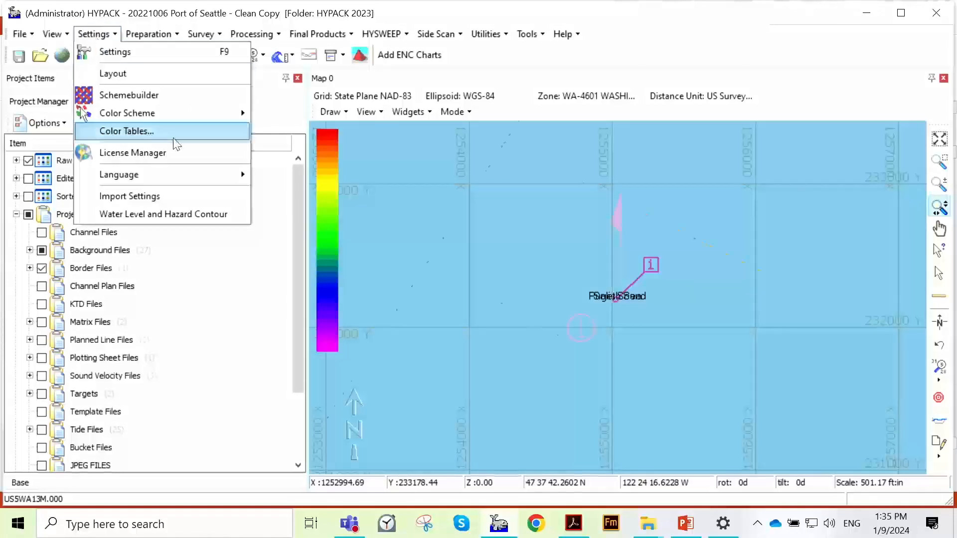
pyautogui.moveTo(181, 120)
pyautogui.click(259, 132)
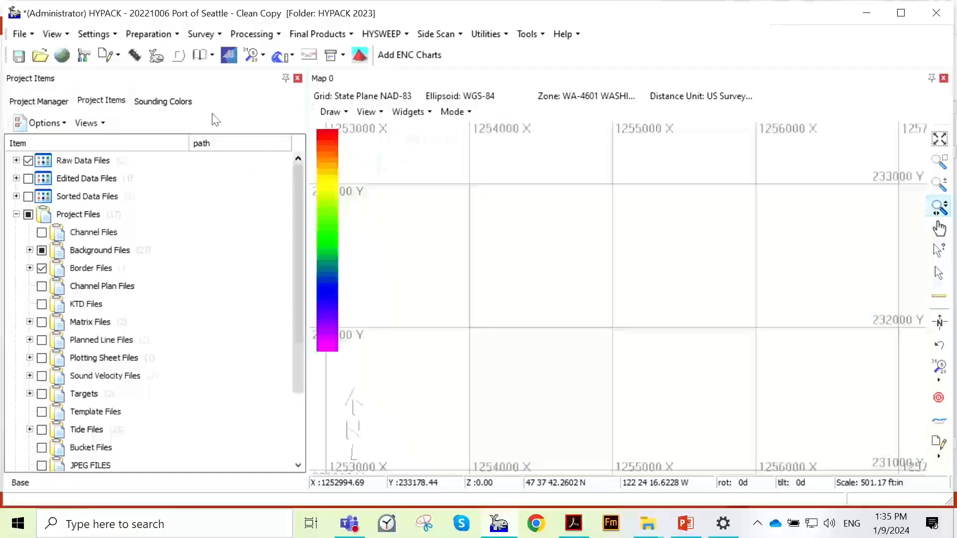
# - Expand the Port of Seattle background files and look over the charts and DXF files drawn on the map
pyautogui.click(30, 250)
pyautogui.scroll(2, 125, 289)
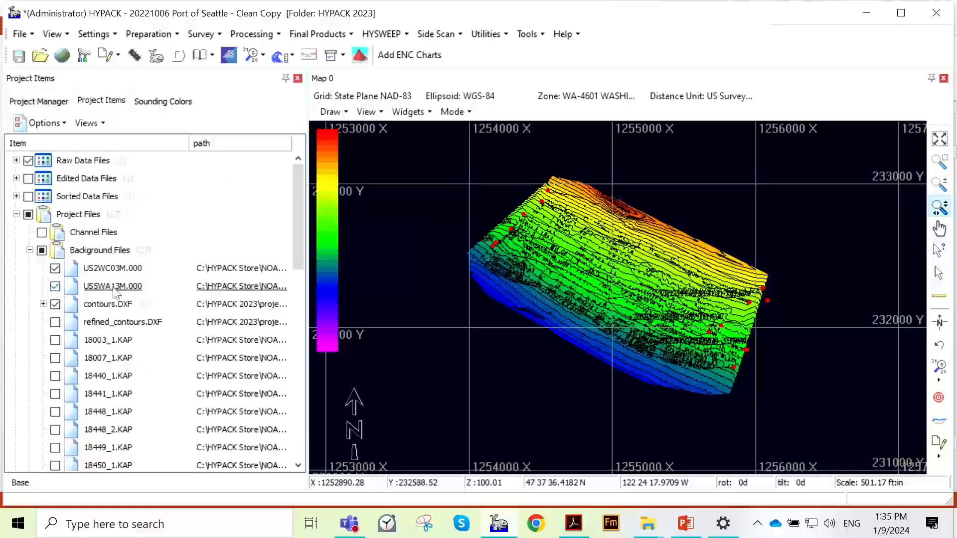
pyautogui.scroll(-9, 166, 301)
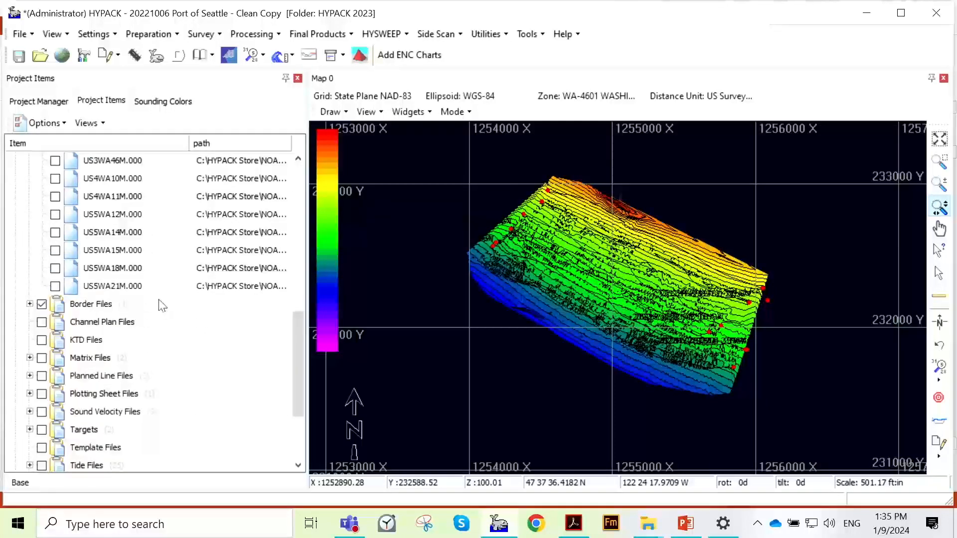
pyautogui.scroll(7, 160, 303)
# - Apply the 2_light_night.scx color scheme to the Port of Seattle map, and change it to 3_dark_night.scx
pyautogui.click(149, 33)
pyautogui.moveTo(94, 33)
pyautogui.moveTo(146, 113)
pyautogui.click(299, 151)
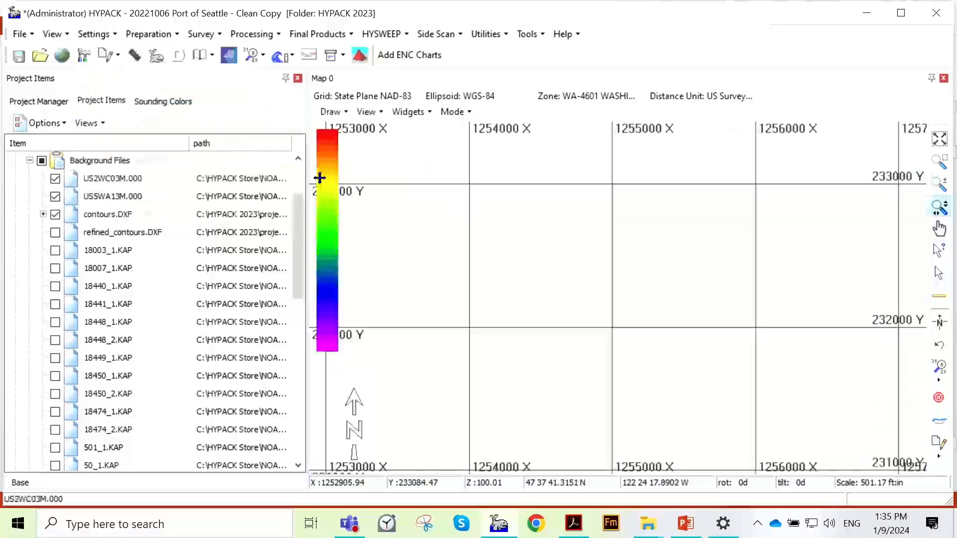
pyautogui.click(94, 34)
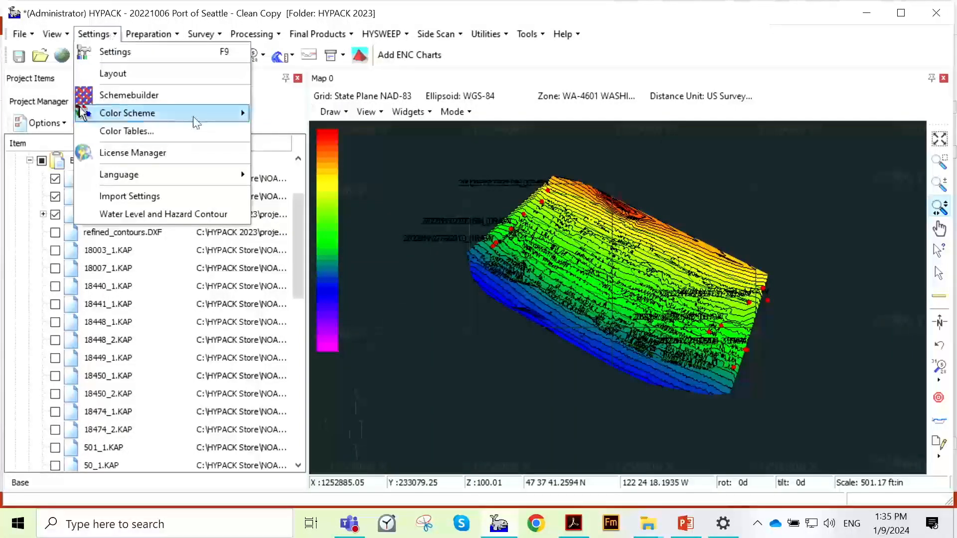
pyautogui.moveTo(195, 116)
pyautogui.click(299, 153)
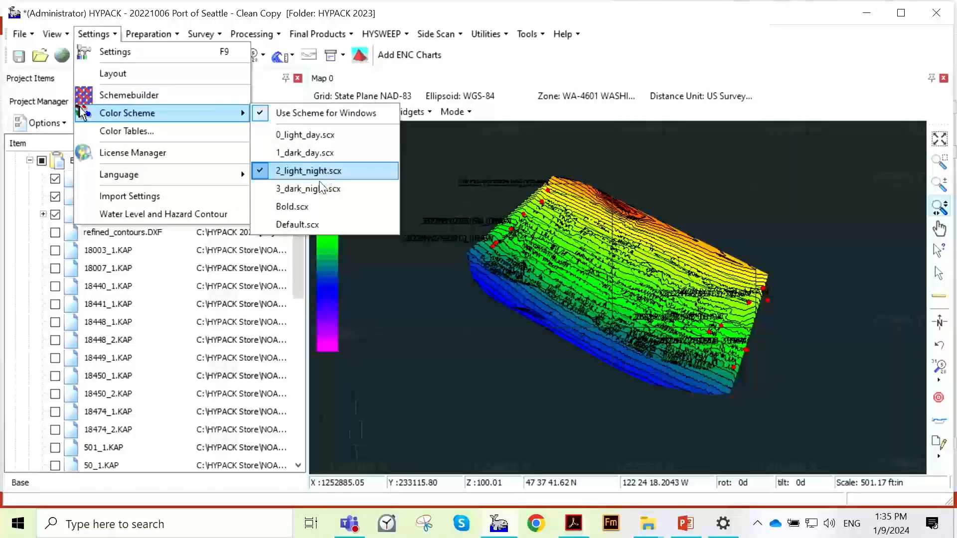
pyautogui.click(326, 192)
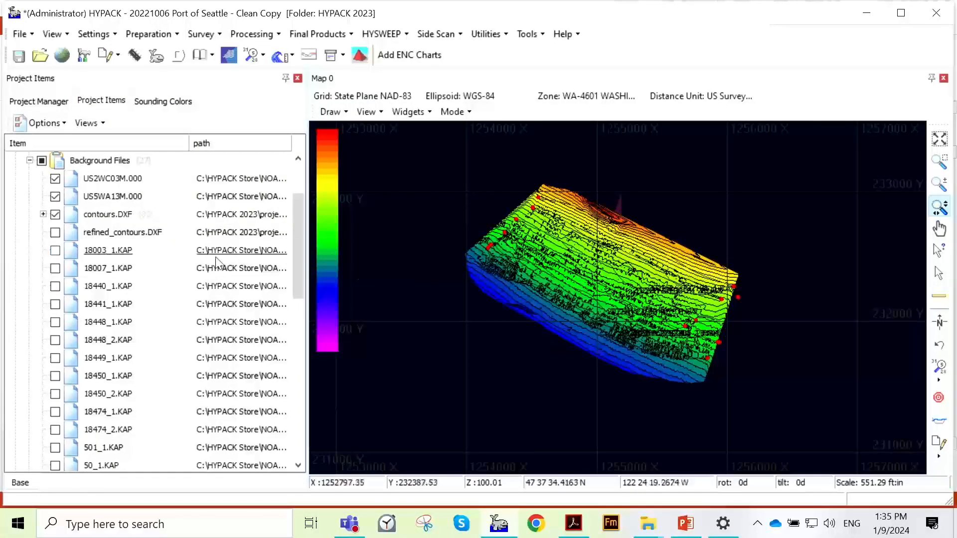
pyautogui.scroll(2, 222, 262)
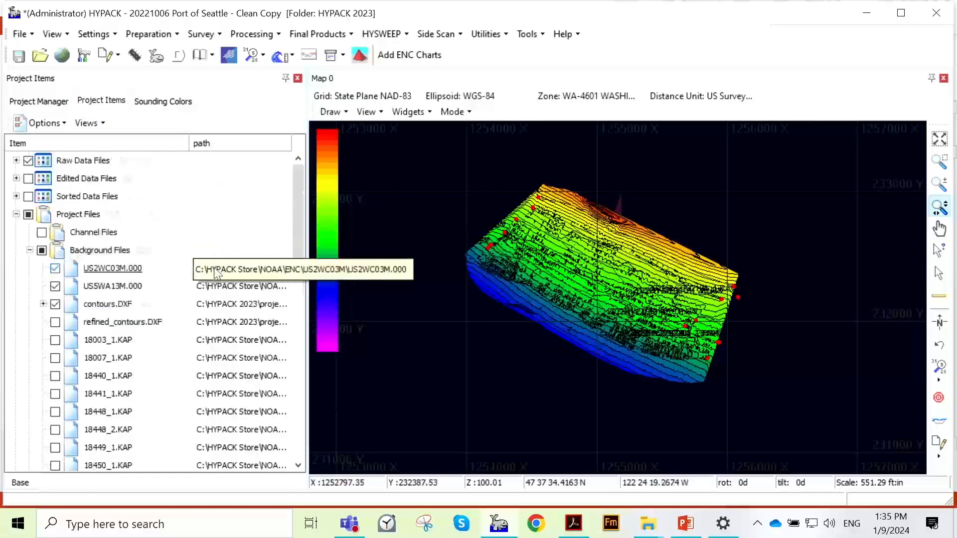
pyautogui.click(93, 34)
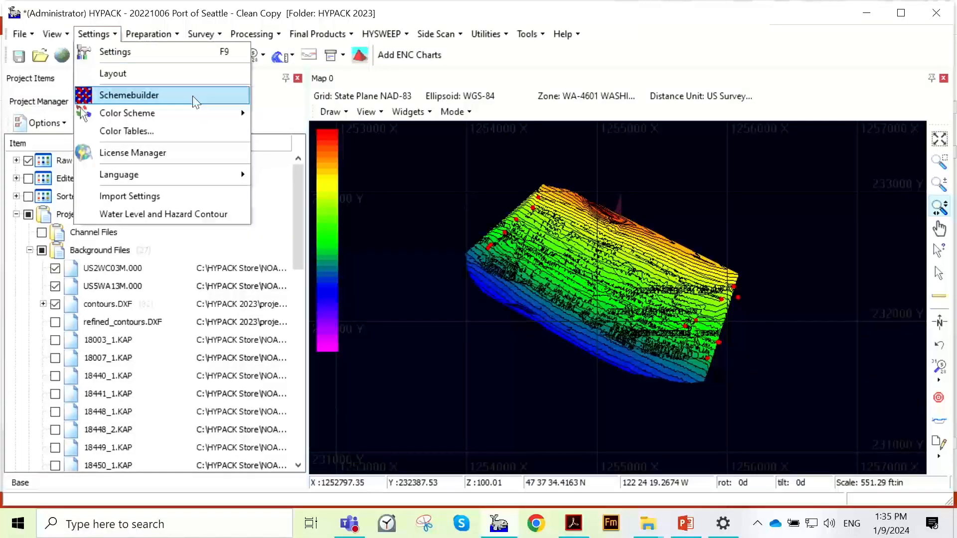
pyautogui.click(270, 106)
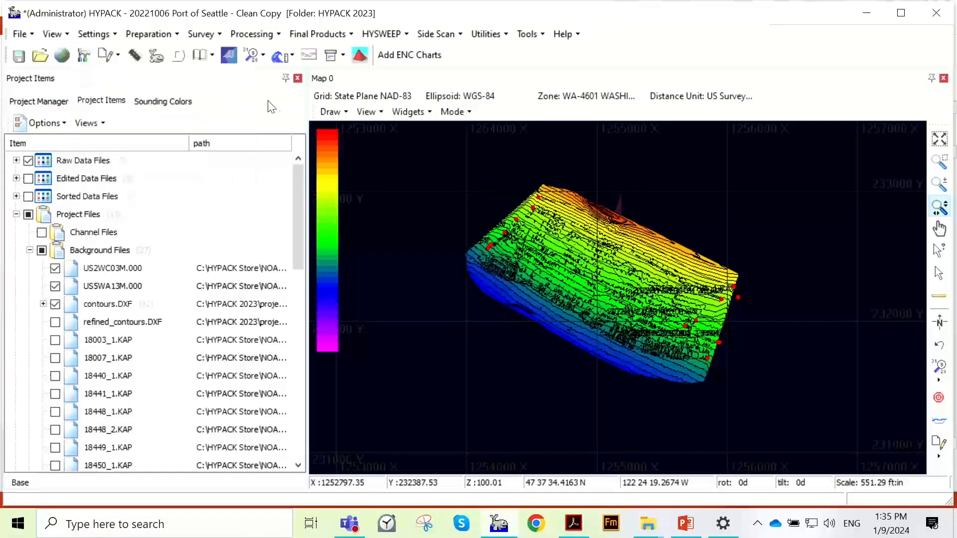
# - Open the 7101 Philadelphia project without saving the changes to the Port of Seattle project
pyautogui.click(59, 102)
pyautogui.doubleClick(95, 213)
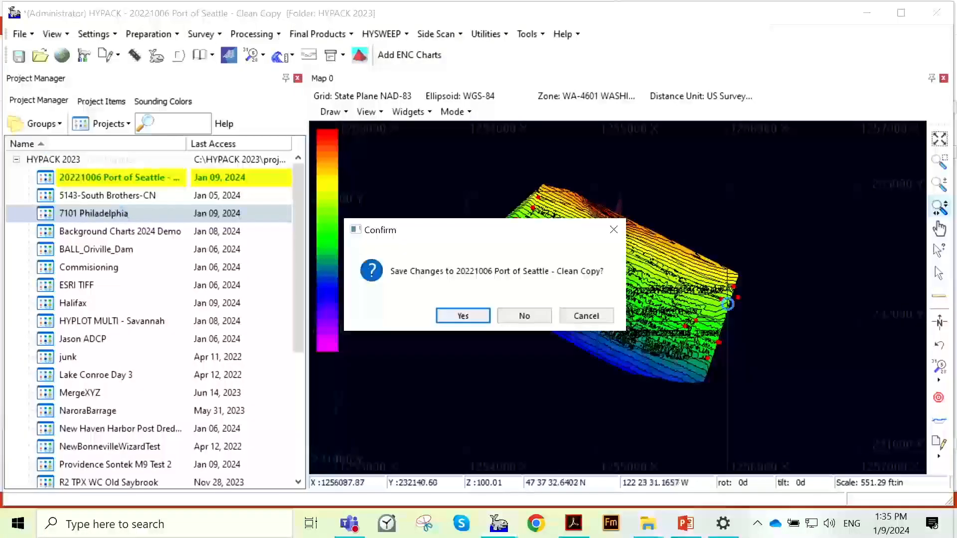
pyautogui.click(529, 316)
pyautogui.scroll(-3, 614, 261)
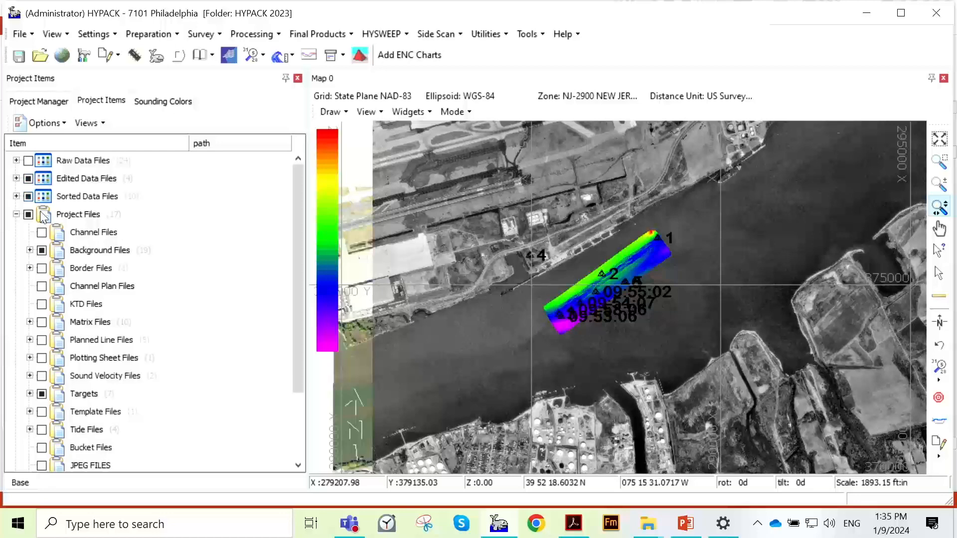
# - Open Schemebuilder to edit the survey color scheme
pyautogui.click(140, 34)
pyautogui.moveTo(97, 33)
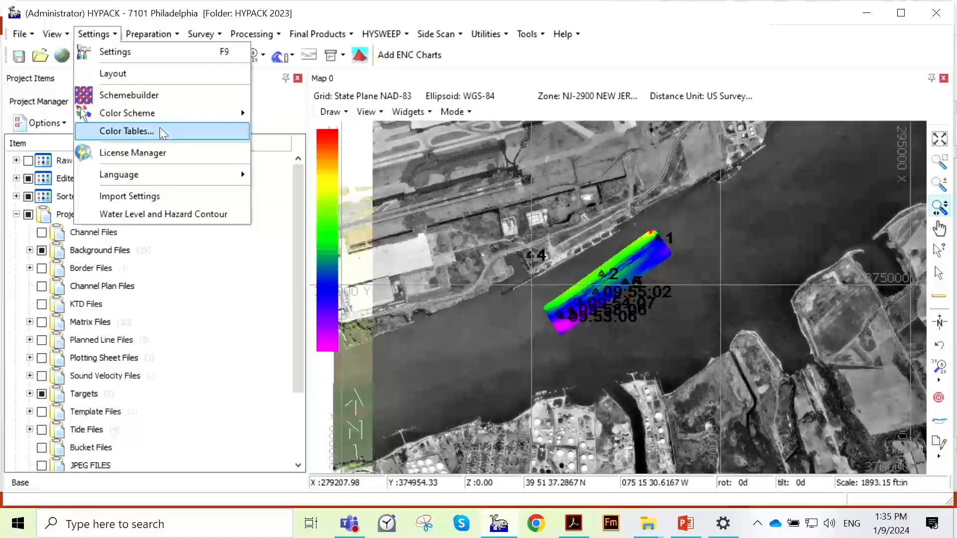
pyautogui.click(176, 95)
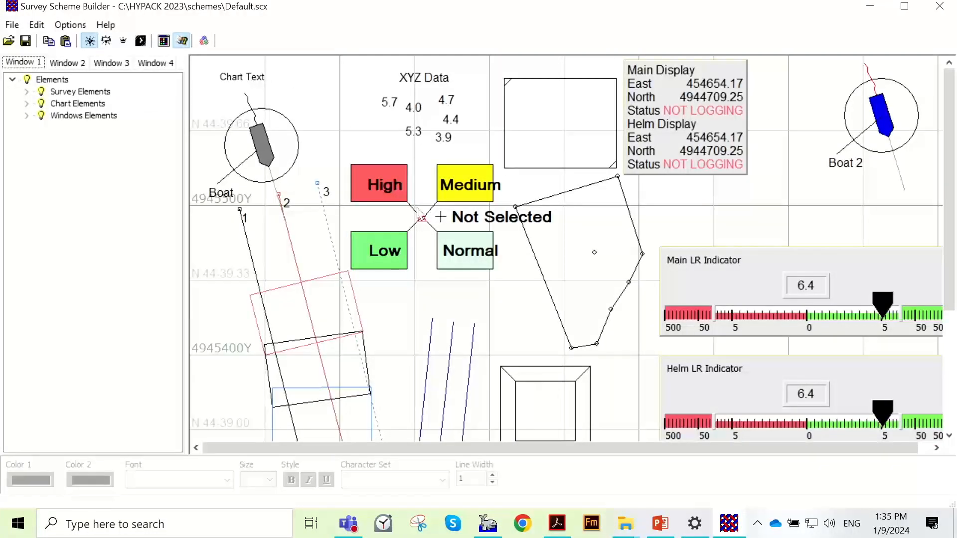
# - Look over the Default.scx scheme preview and inspect its chart elements and the Normal and Low target elements
pyautogui.scroll(-3, 624, 239)
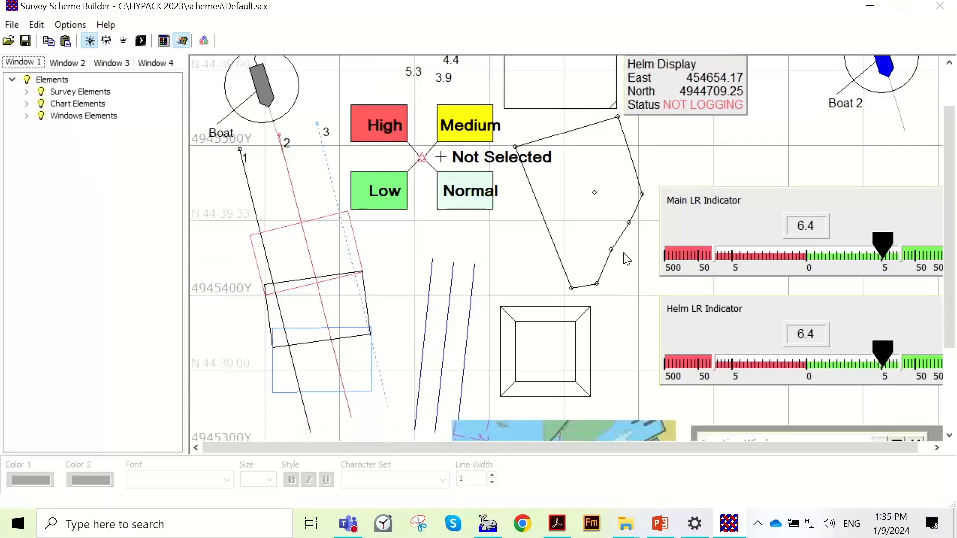
pyautogui.scroll(-3, 625, 262)
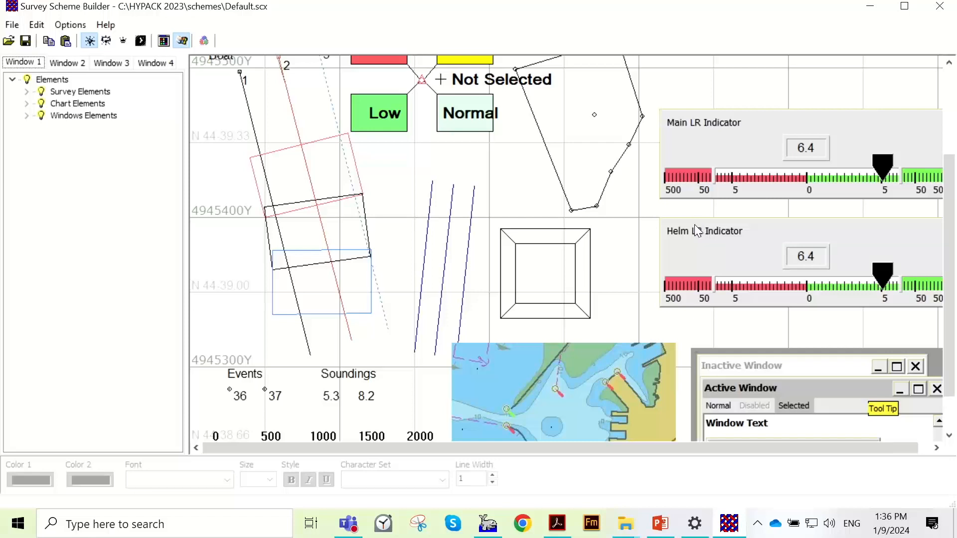
pyautogui.scroll(-2, 544, 242)
pyautogui.scroll(4, 545, 241)
pyautogui.scroll(2, 279, 115)
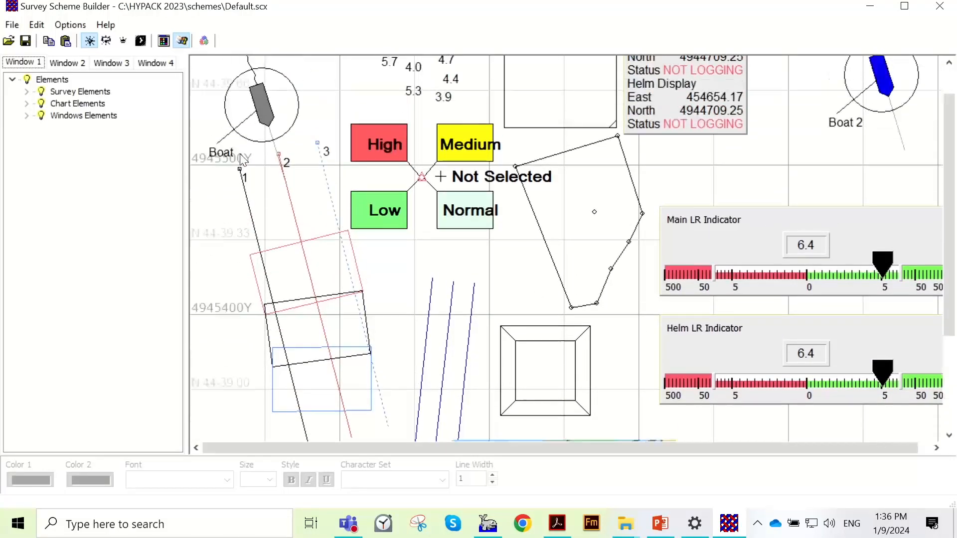
pyautogui.scroll(1, 351, 121)
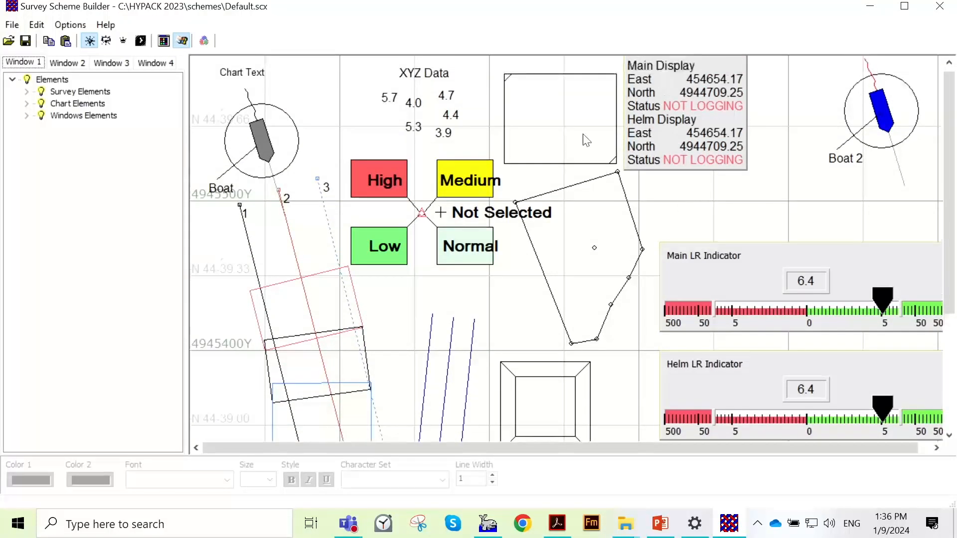
pyautogui.scroll(-5, 566, 364)
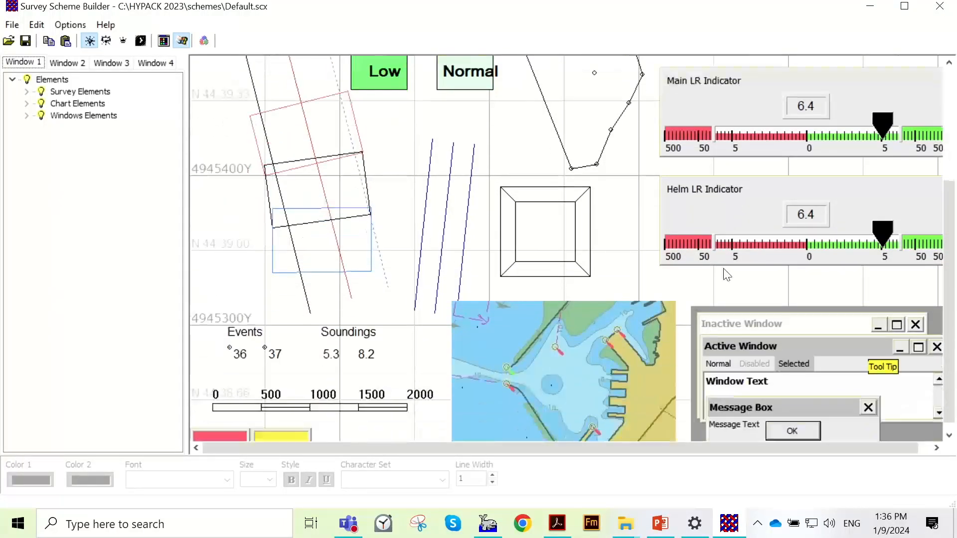
pyautogui.click(566, 366)
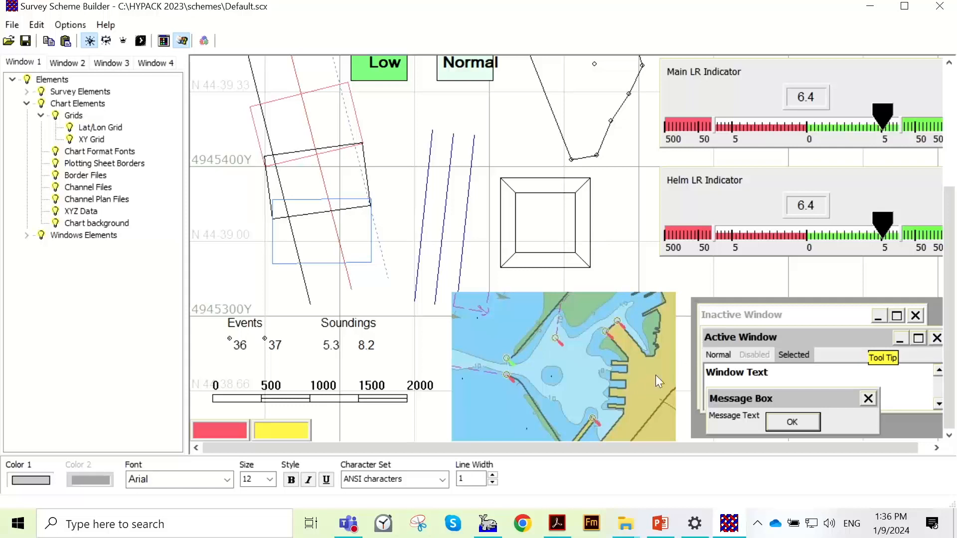
pyautogui.scroll(3, 516, 247)
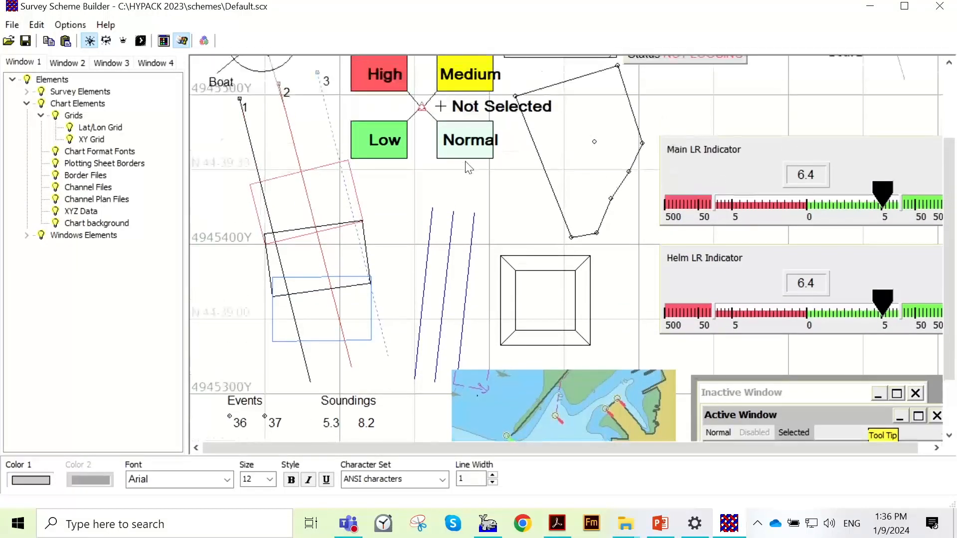
pyautogui.click(464, 145)
pyautogui.click(404, 148)
# - Set the color of the High target to pure red (255, 0, 0)
pyautogui.click(364, 69)
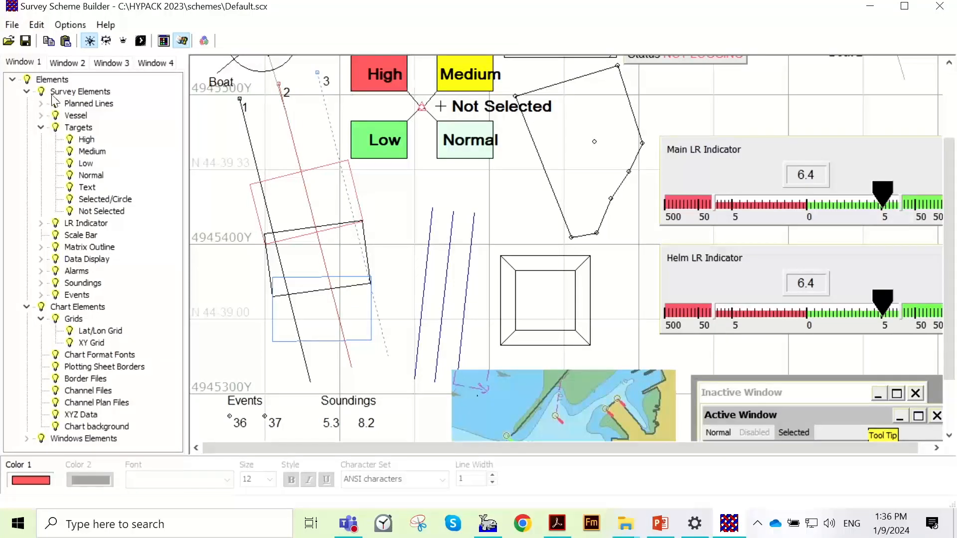
pyautogui.scroll(2, 387, 144)
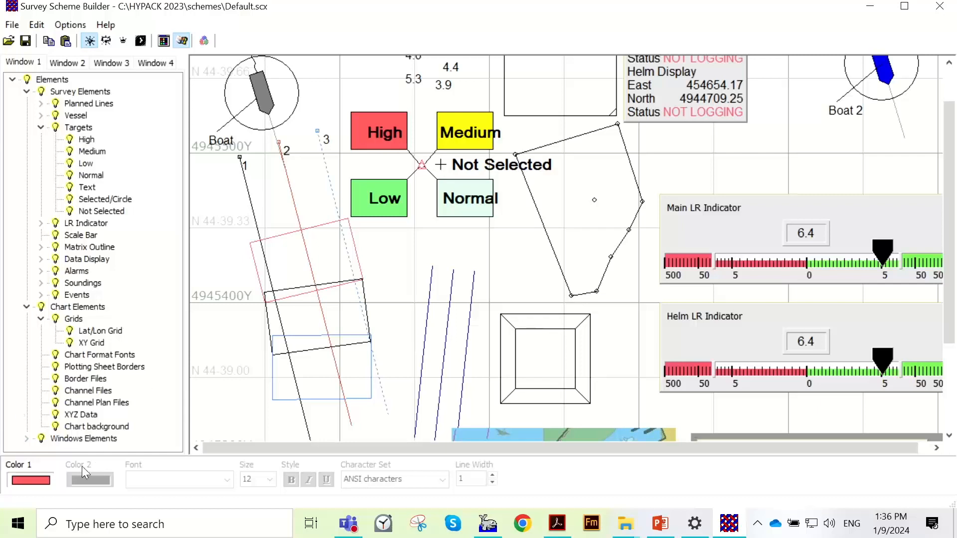
pyautogui.click(40, 483)
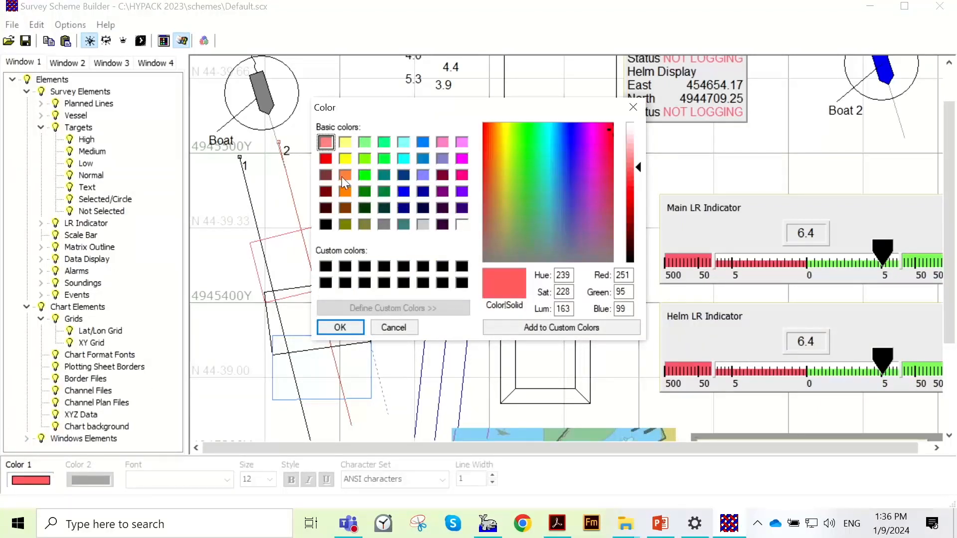
pyautogui.click(364, 175)
pyautogui.click(325, 158)
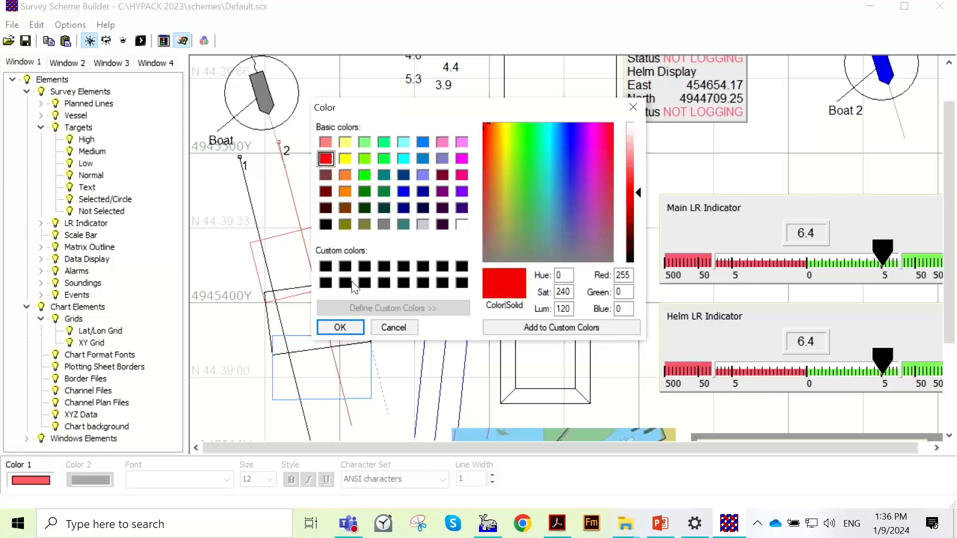
pyautogui.click(359, 329)
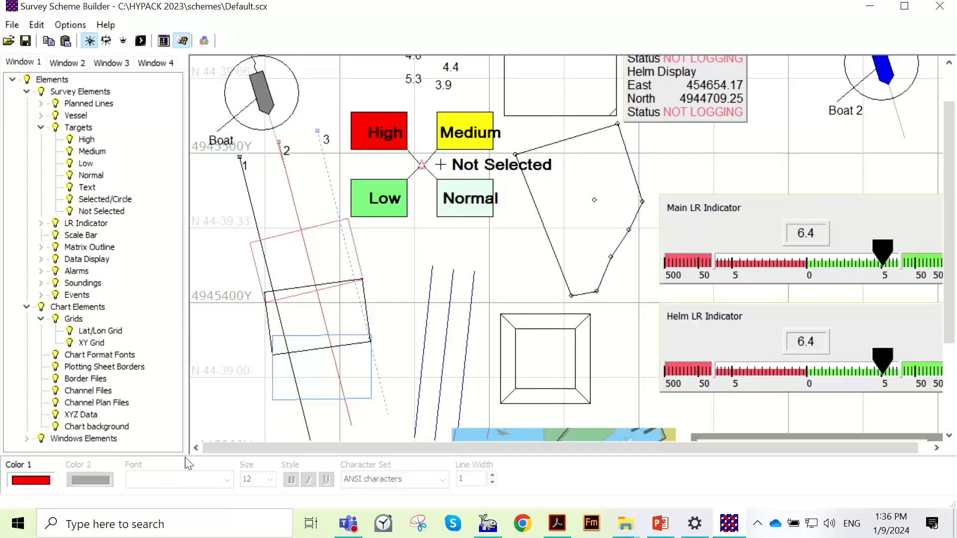
pyautogui.click(88, 188)
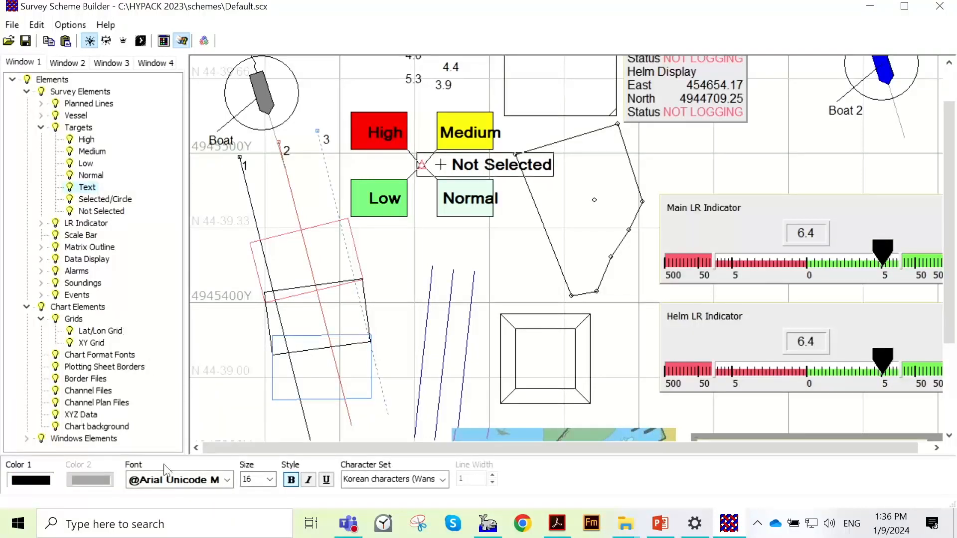
pyautogui.click(227, 480)
pyautogui.click(175, 422)
pyautogui.click(269, 480)
pyautogui.click(259, 451)
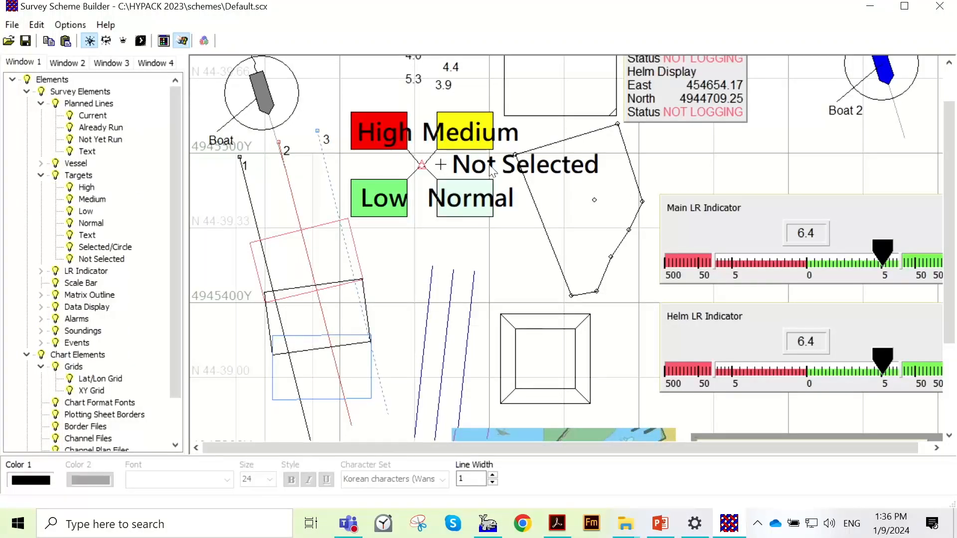
# - Make the text of the survey targets italic, keeping its color black
pyautogui.click(421, 139)
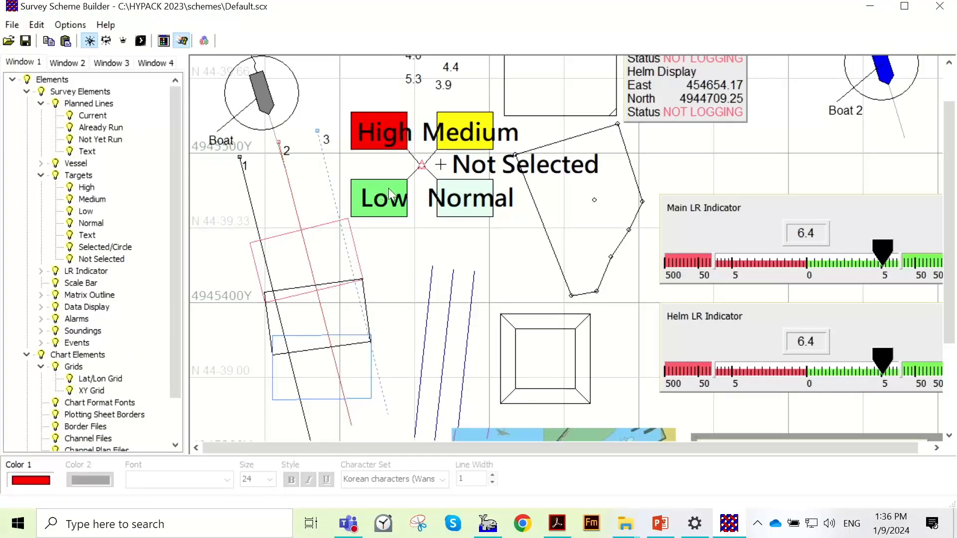
pyautogui.click(80, 152)
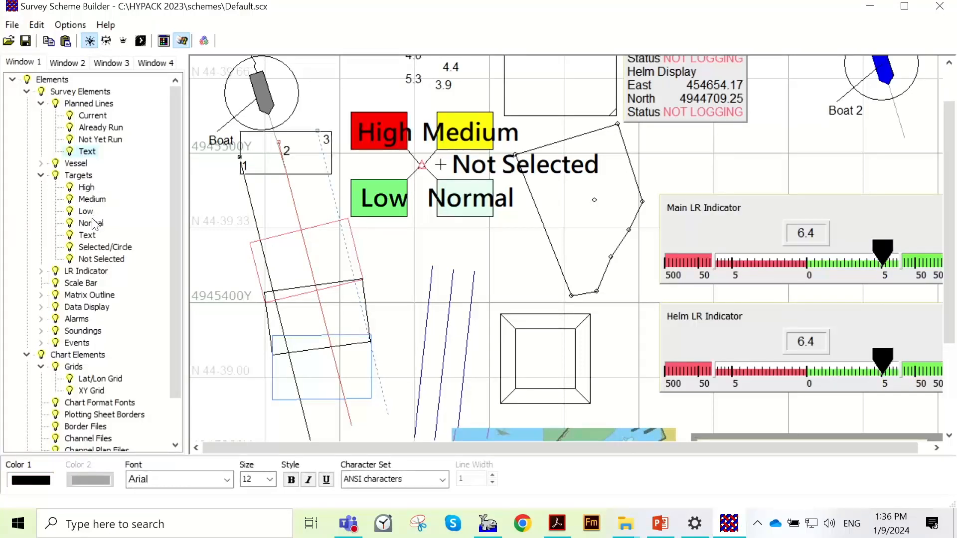
pyautogui.doubleClick(91, 236)
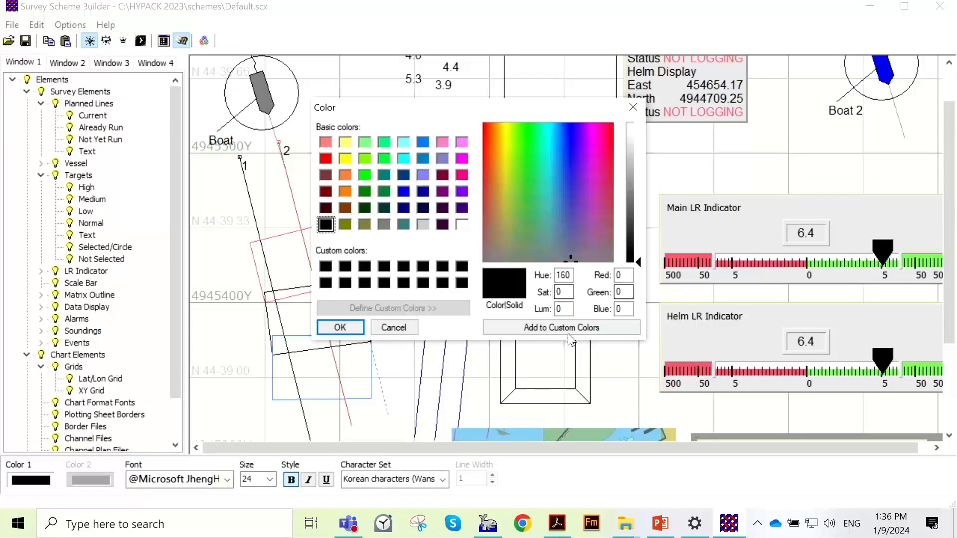
pyautogui.click(340, 327)
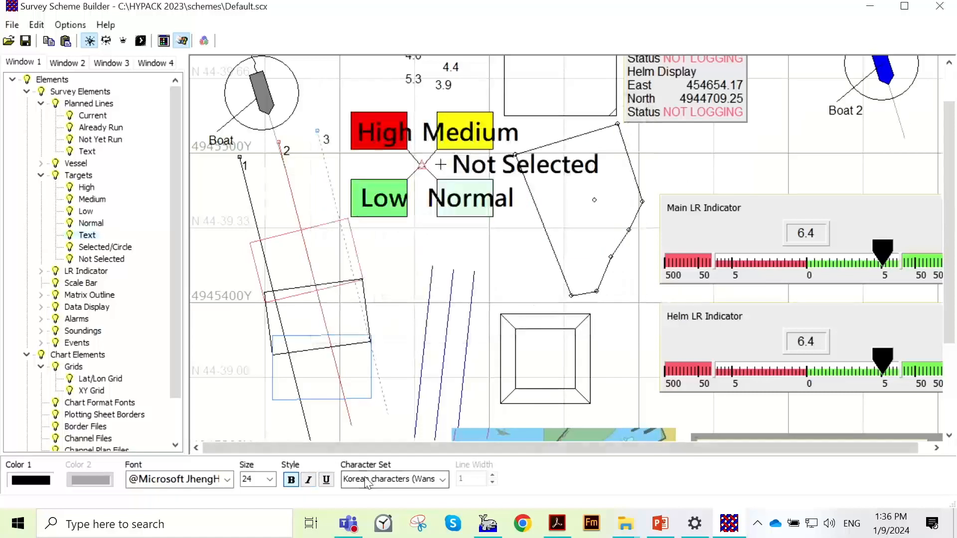
pyautogui.click(309, 479)
# - Set the line width of the nested-square outline above the chart sample to 6 and its color to purple
pyautogui.scroll(-1, 607, 330)
pyautogui.scroll(-5, 607, 330)
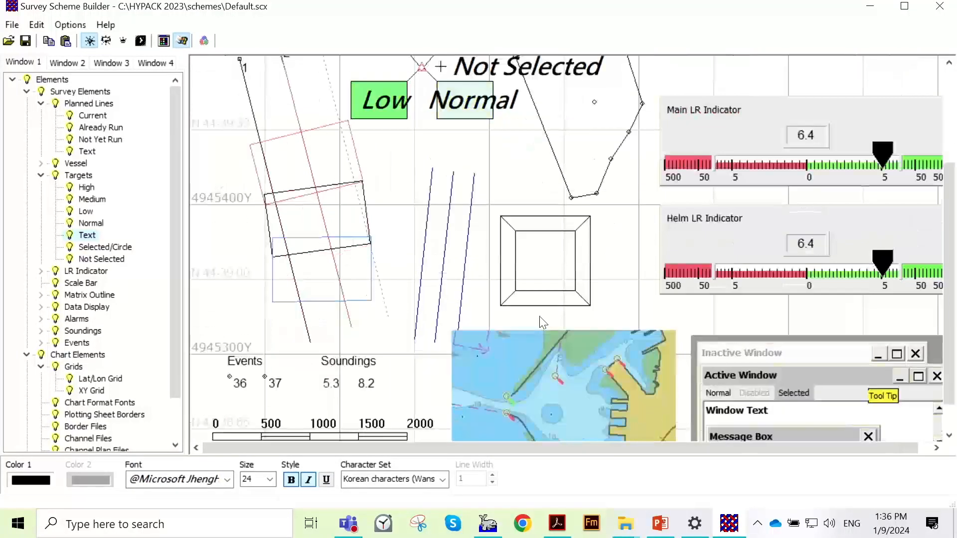
pyautogui.click(538, 337)
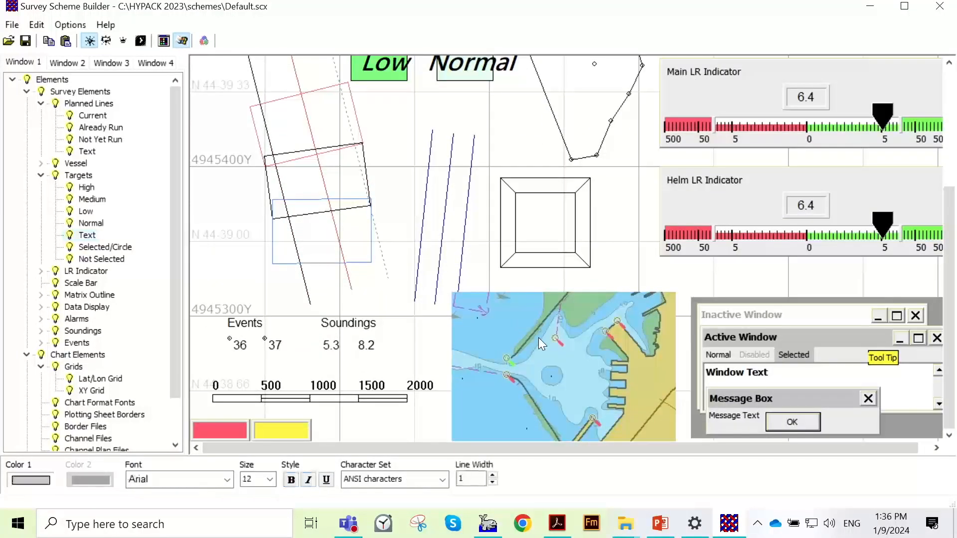
pyautogui.click(556, 213)
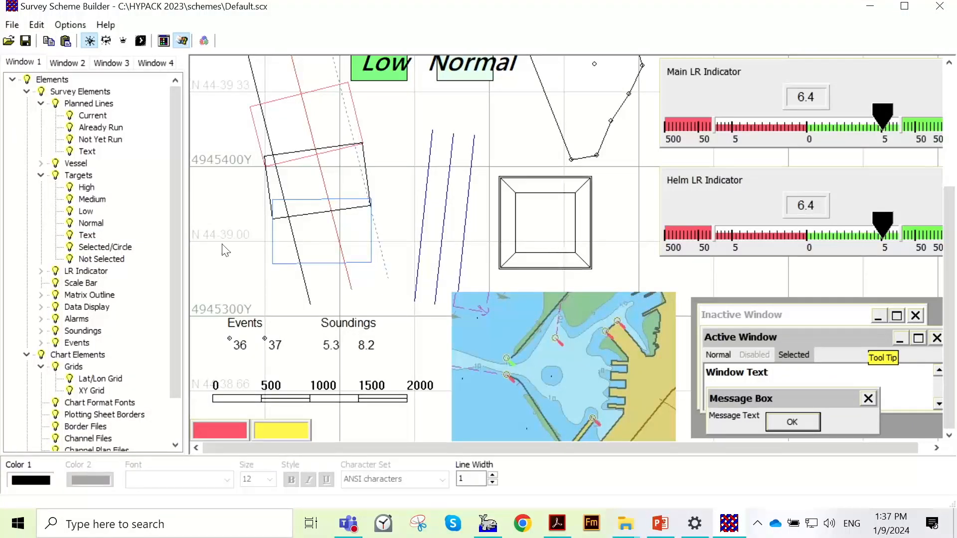
pyautogui.click(493, 474)
pyautogui.click(493, 474)
pyautogui.click(493, 475)
pyautogui.click(493, 474)
pyautogui.click(493, 475)
pyautogui.click(31, 480)
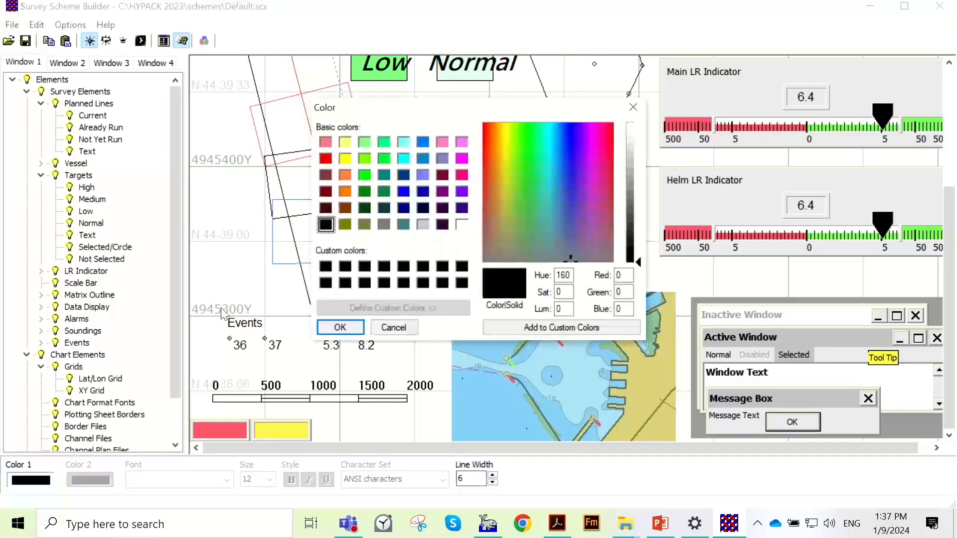
pyautogui.click(462, 192)
pyautogui.click(327, 329)
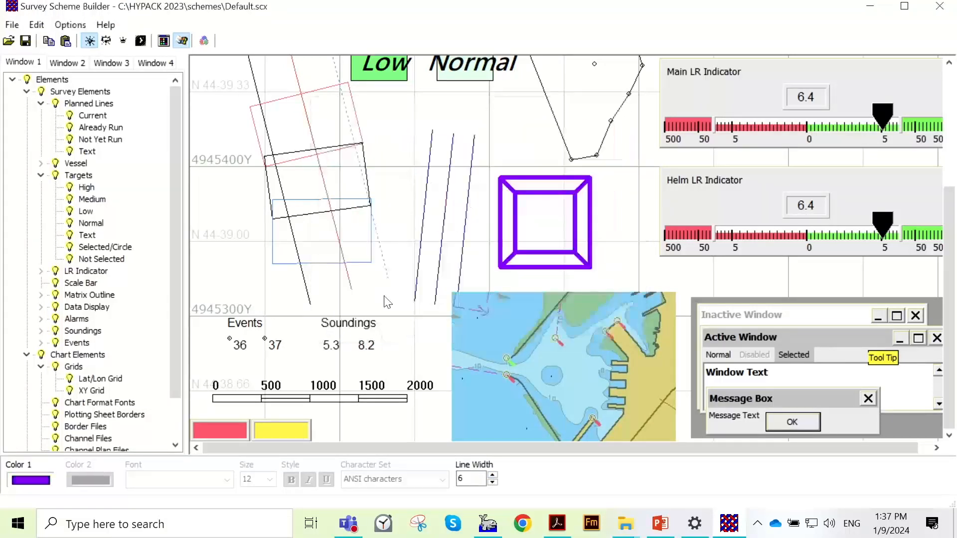
# - Preview the chart sample in the darker display modes, including the darkest, and return to the second darkest
pyautogui.click(554, 336)
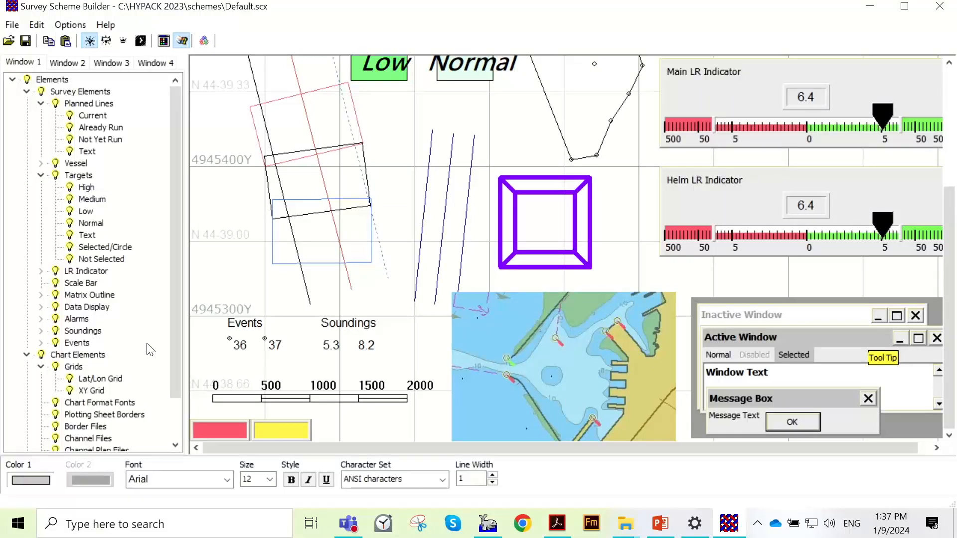
pyautogui.scroll(-2, 156, 337)
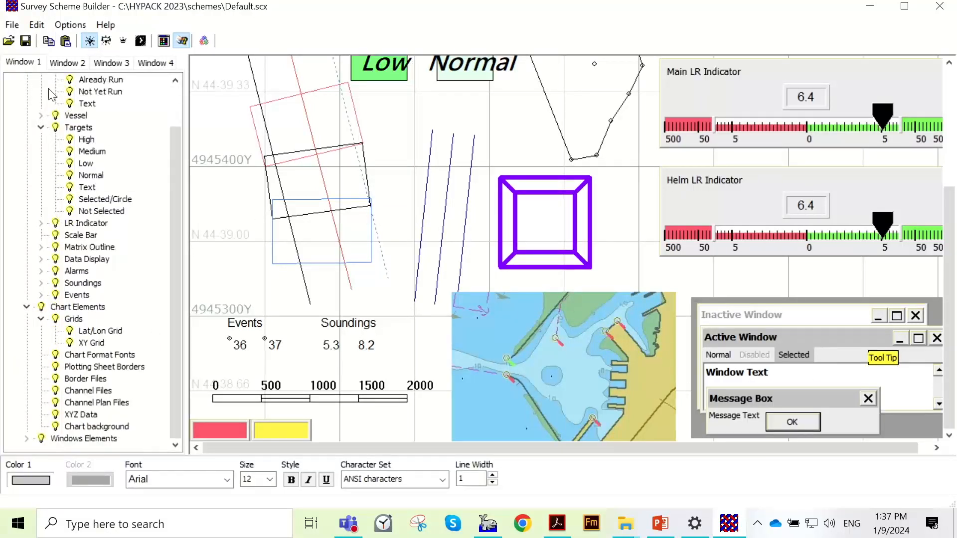
pyautogui.click(107, 41)
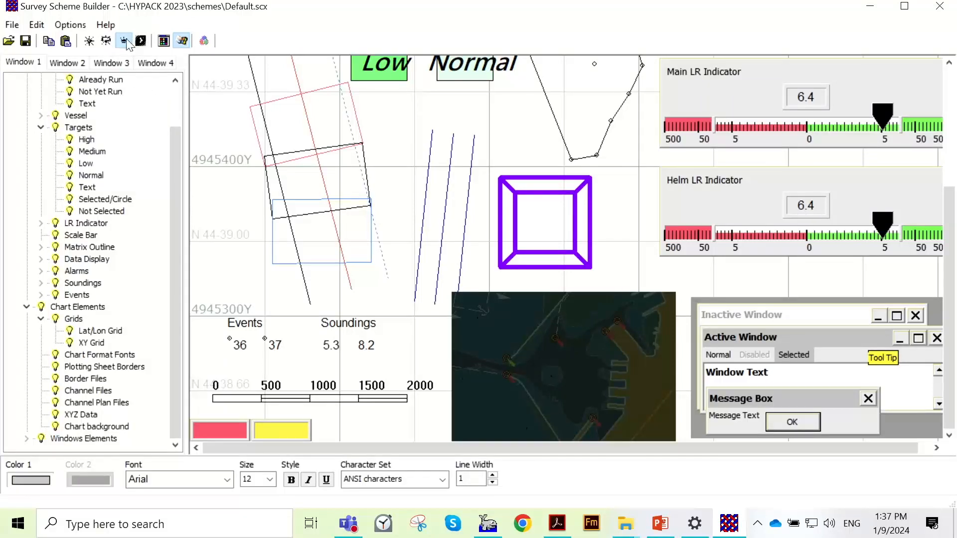
pyautogui.click(142, 42)
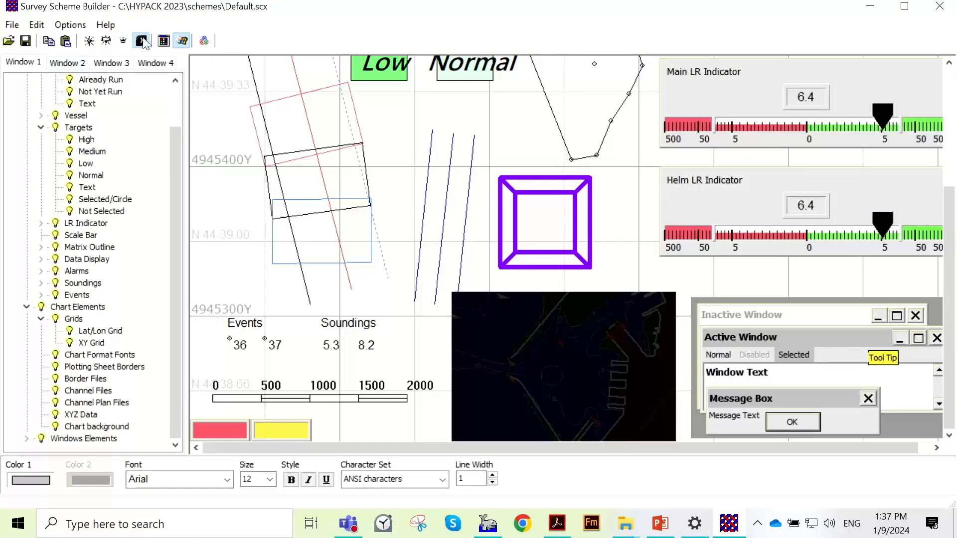
pyautogui.click(124, 41)
pyautogui.scroll(2, 572, 297)
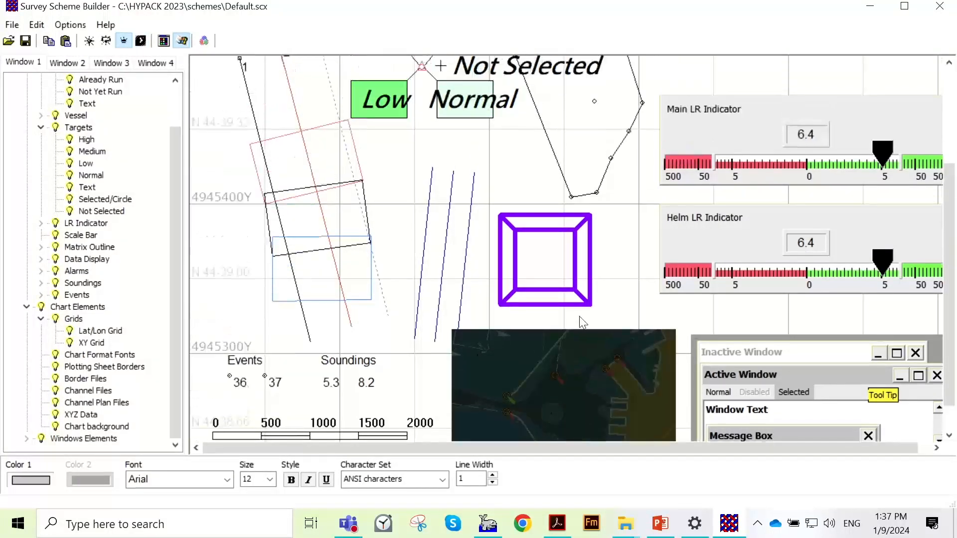
pyautogui.scroll(-2, 581, 320)
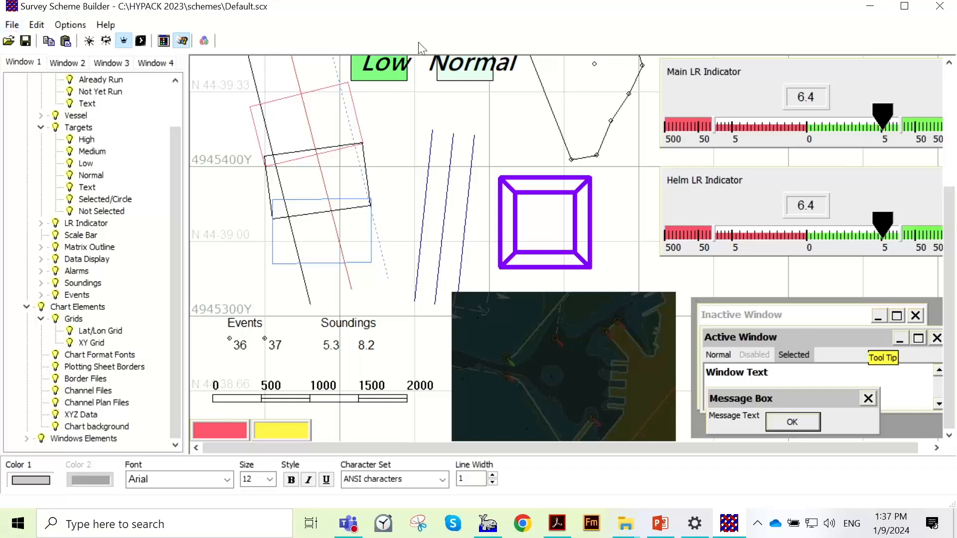
# - Save the edited scheme, also as a new scheme file named Test in the Schemes folder, and close the scheme builder
pyautogui.click(25, 40)
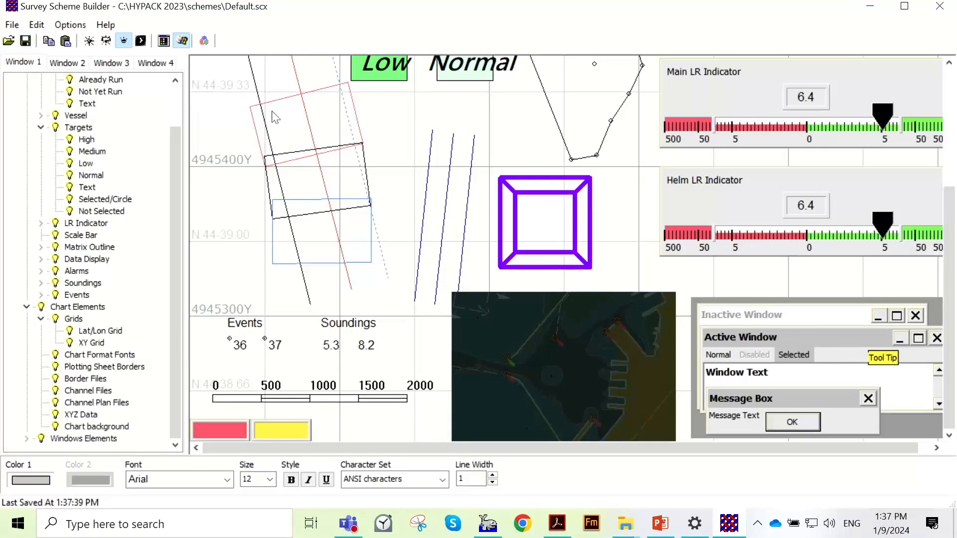
pyautogui.click(12, 25)
pyautogui.click(30, 76)
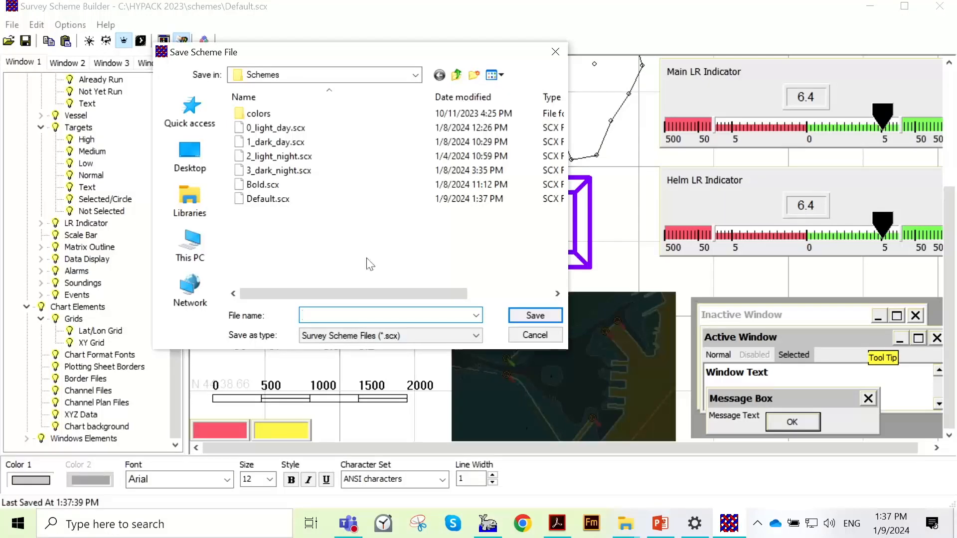
pyautogui.write('Test')
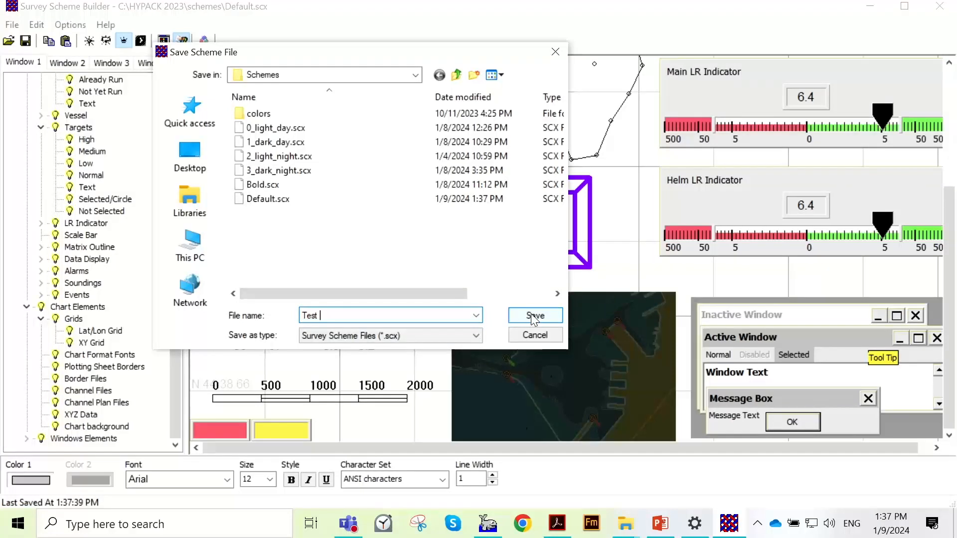
pyautogui.click(349, 75)
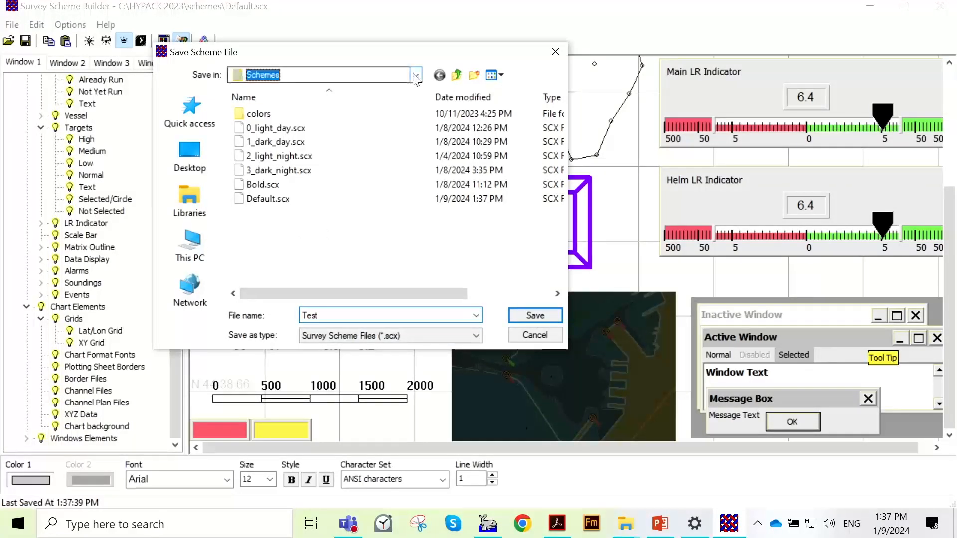
pyautogui.click(474, 270)
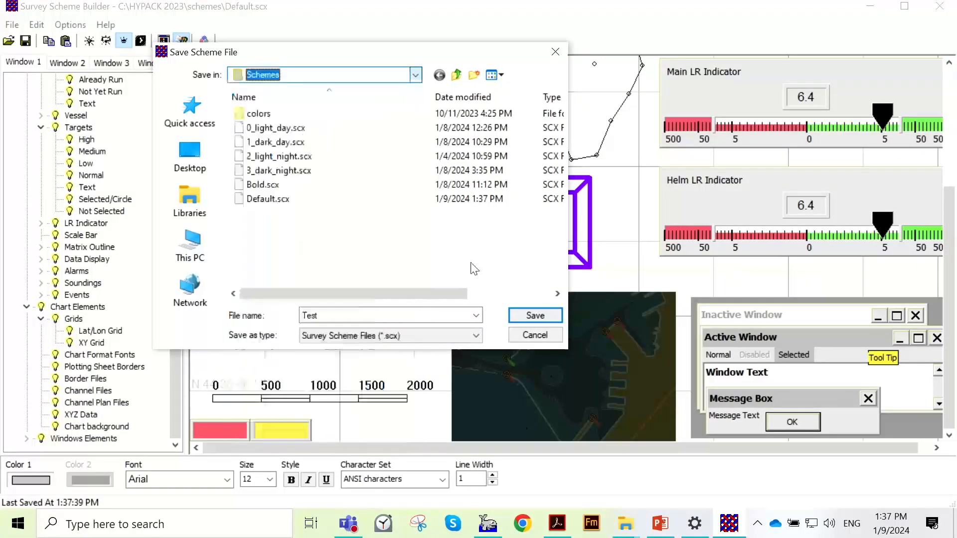
pyautogui.click(529, 317)
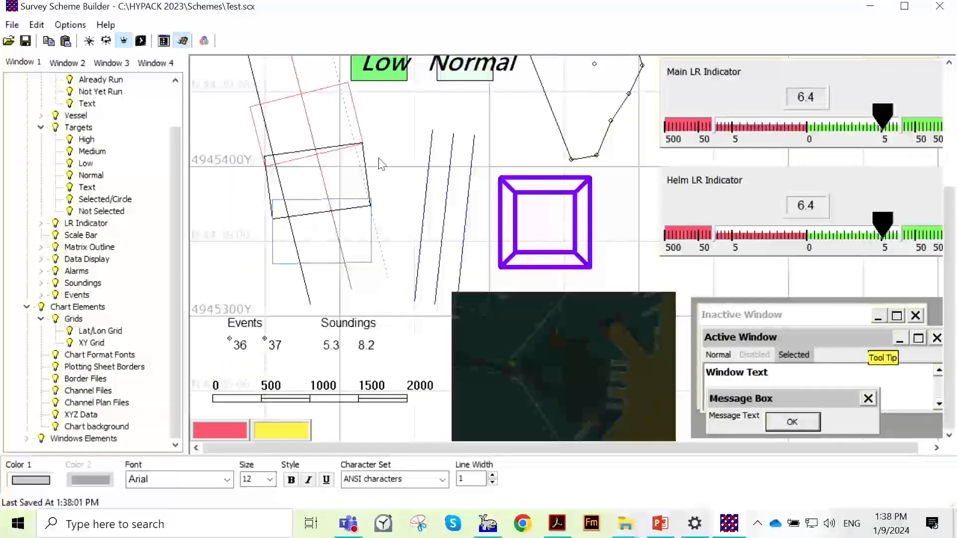
pyautogui.click(949, 7)
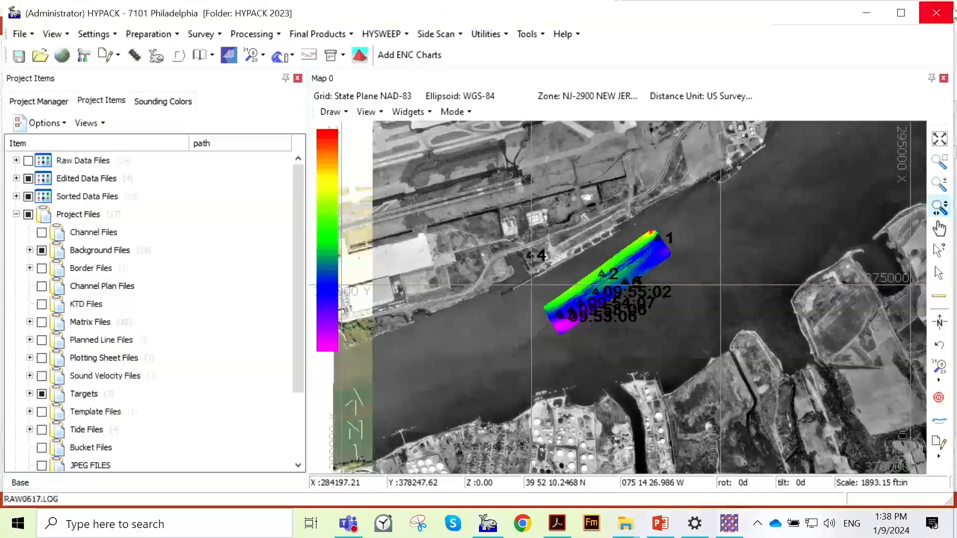
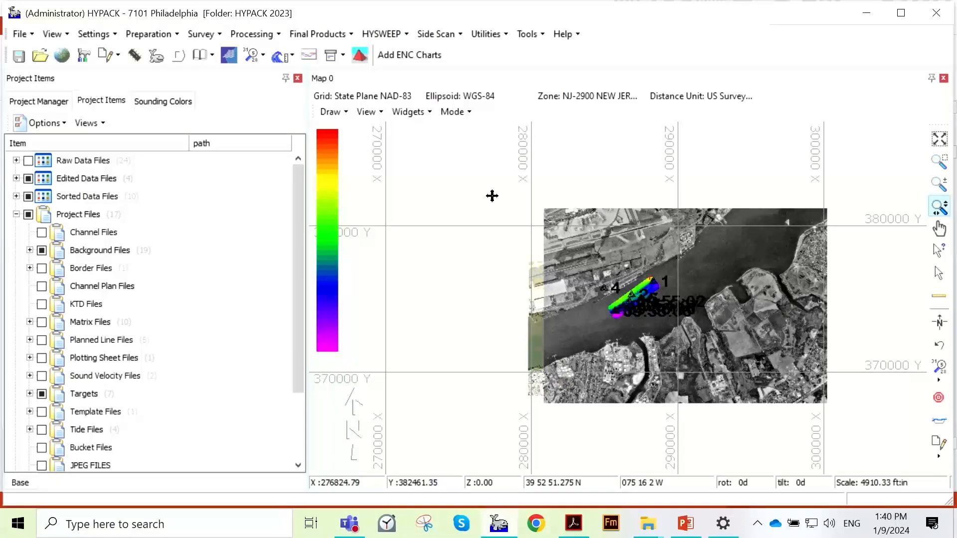
# - Create a new project named New London in the HYPACK 2023 project folder
pyautogui.click(31, 35)
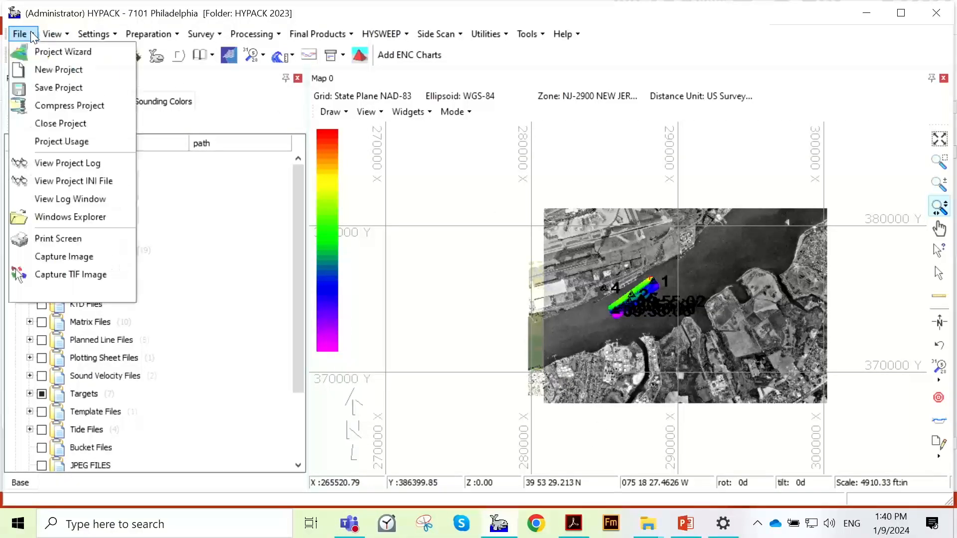
pyautogui.click(35, 70)
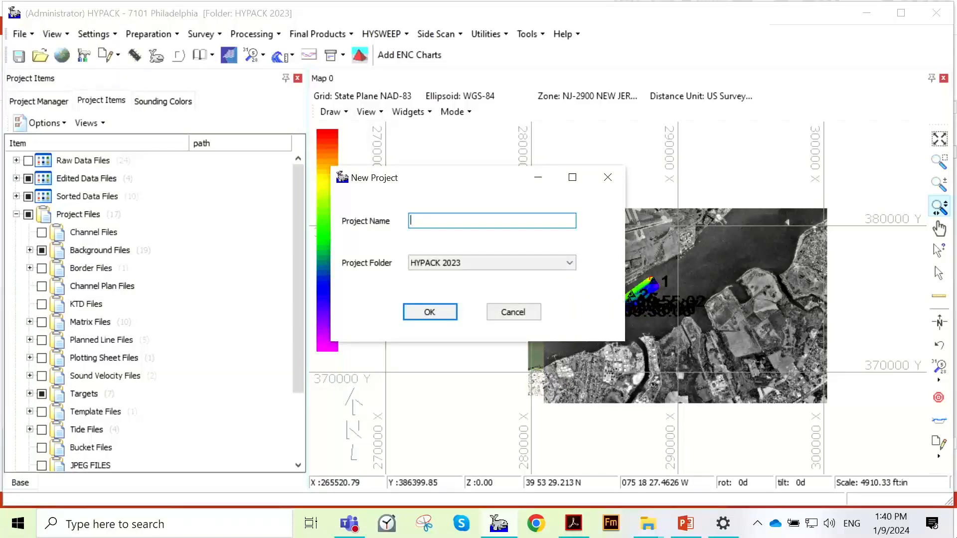
pyautogui.write('New London')
pyautogui.press('Return')
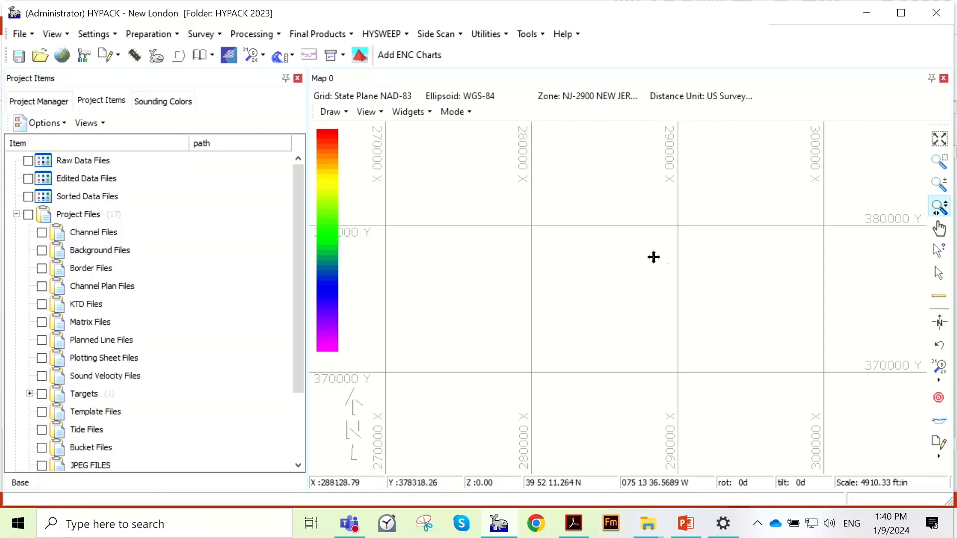
# - Set the project's geodetic zone to CT-0600 CONNECTICUT and the RTK tide method to (K-N) from user value
pyautogui.click(61, 53)
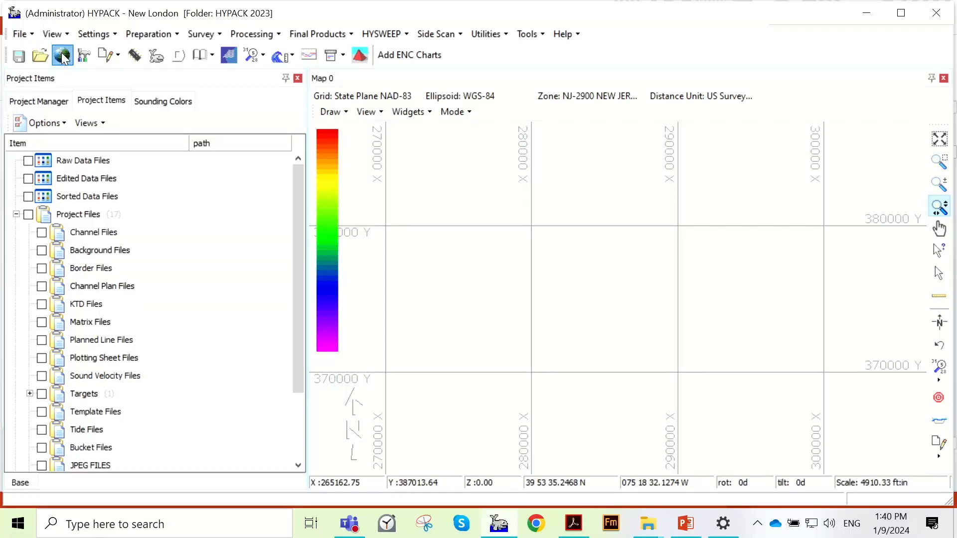
pyautogui.click(186, 145)
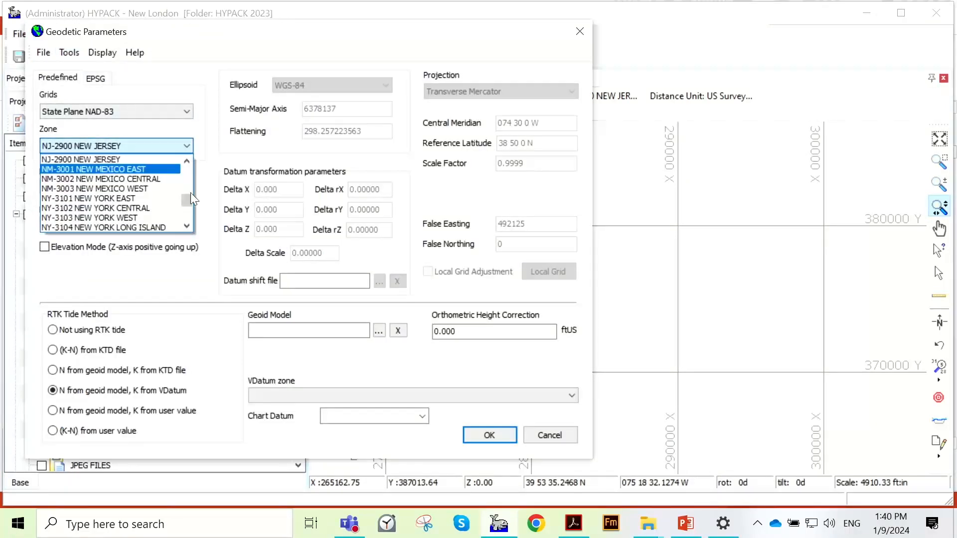
pyautogui.moveTo(188, 197); pyautogui.dragTo(187, 177)
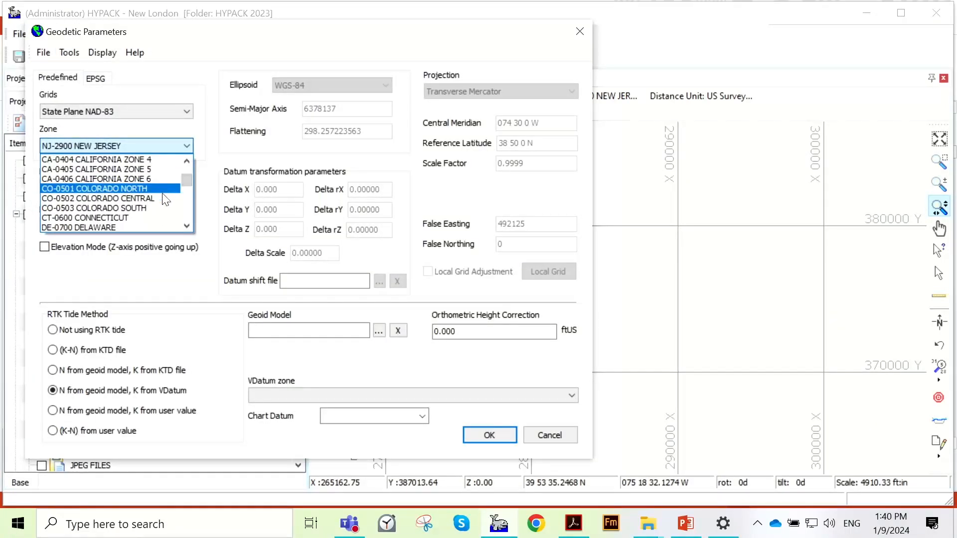
pyautogui.click(149, 218)
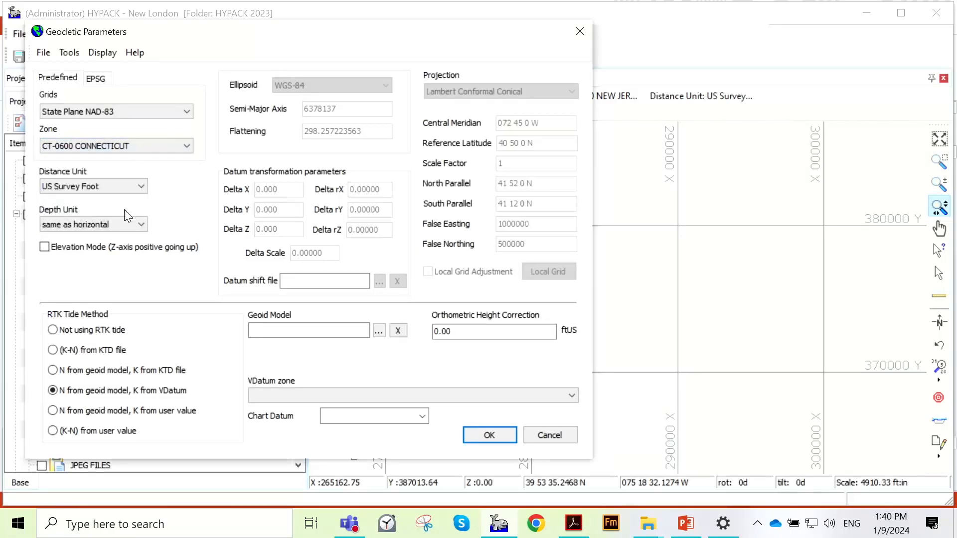
pyautogui.click(477, 435)
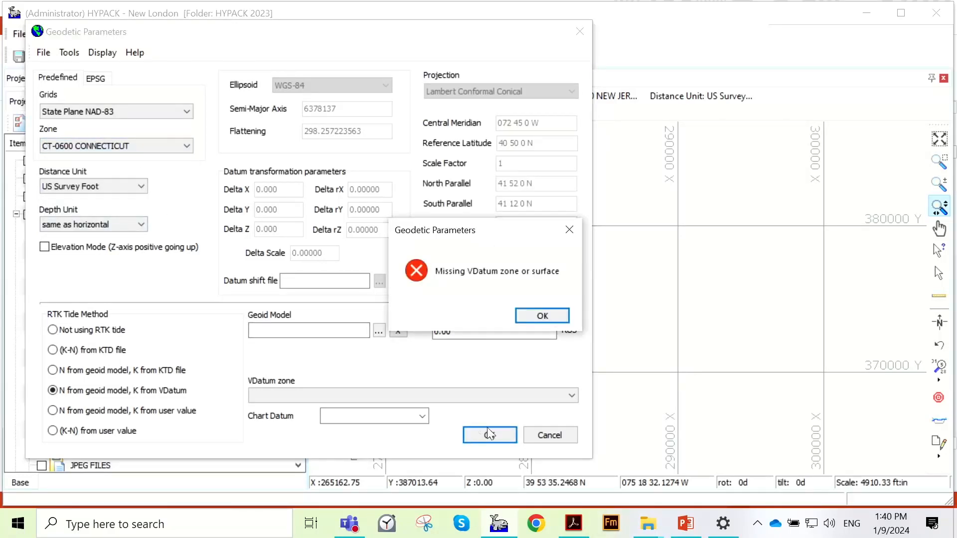
pyautogui.click(542, 316)
pyautogui.click(122, 431)
pyautogui.click(489, 436)
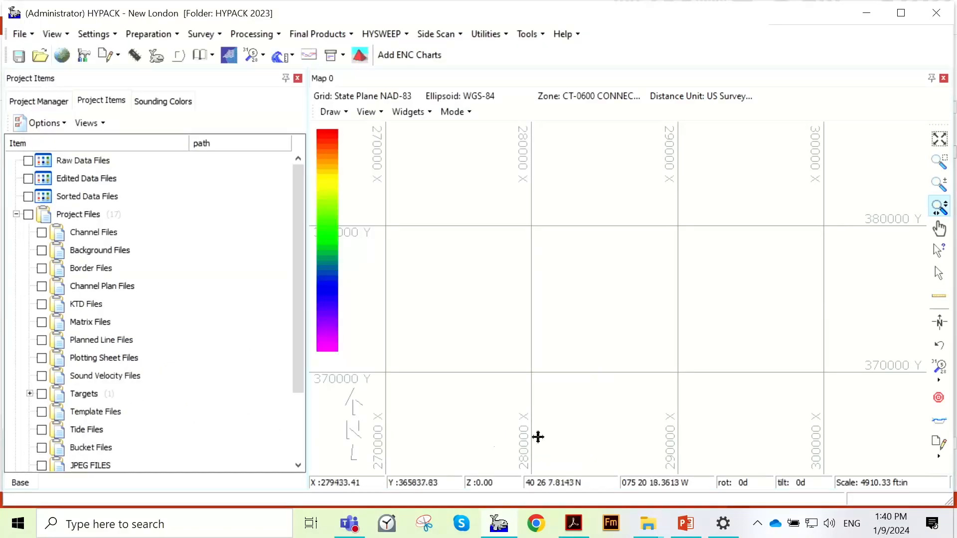
# - Search the locations for new london and center the map on New London, CT 06320
pyautogui.click(380, 113)
pyautogui.click(378, 145)
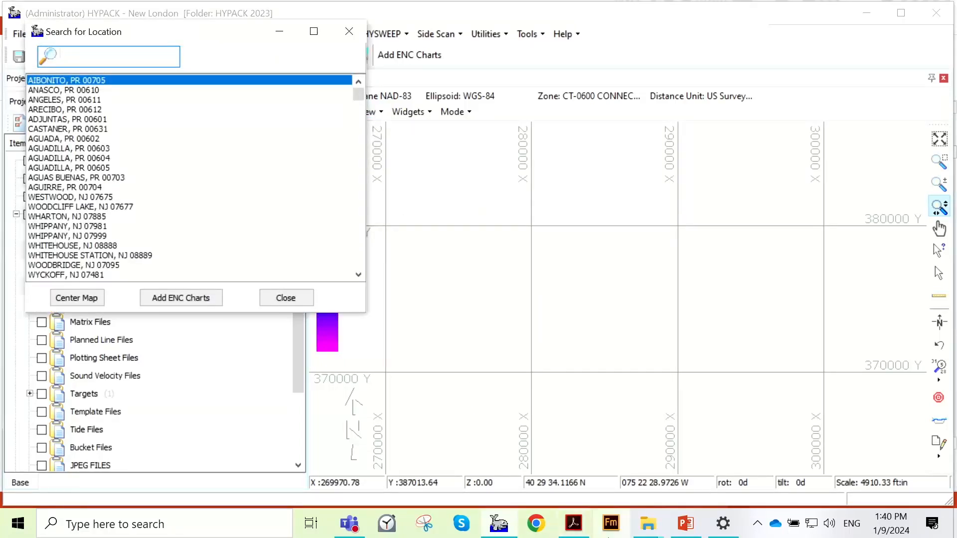
pyautogui.write('new london')
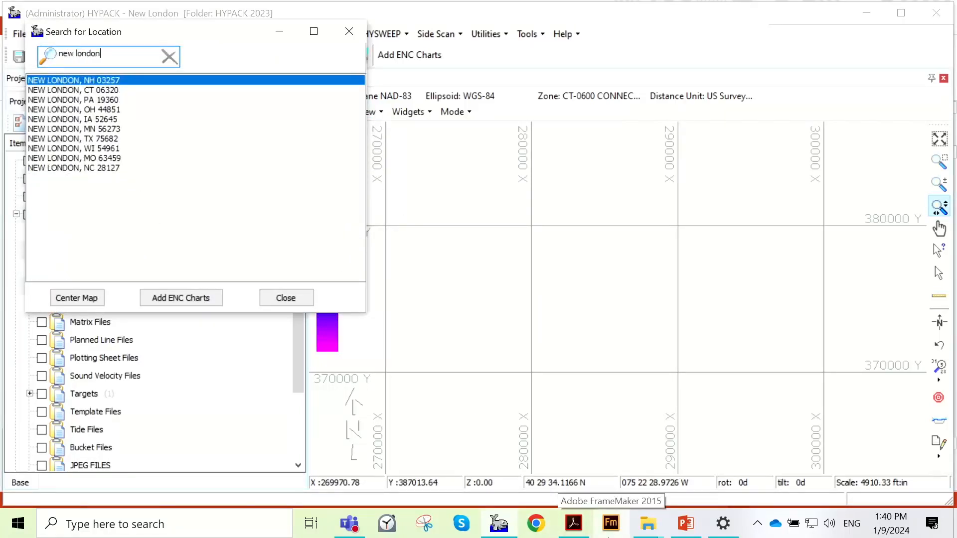
pyautogui.click(97, 91)
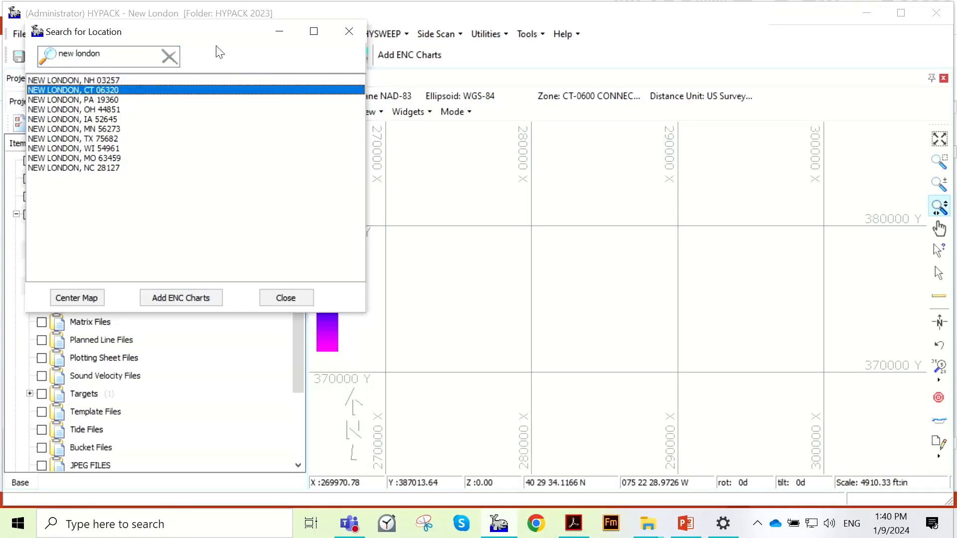
pyautogui.click(86, 298)
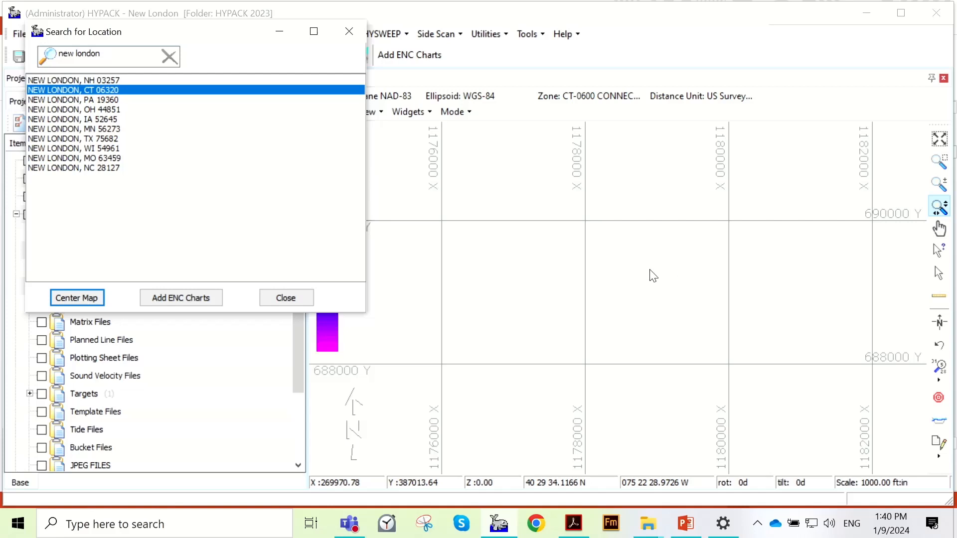
# - Add the ENC charts for New London, CT and close the location search
pyautogui.click(187, 298)
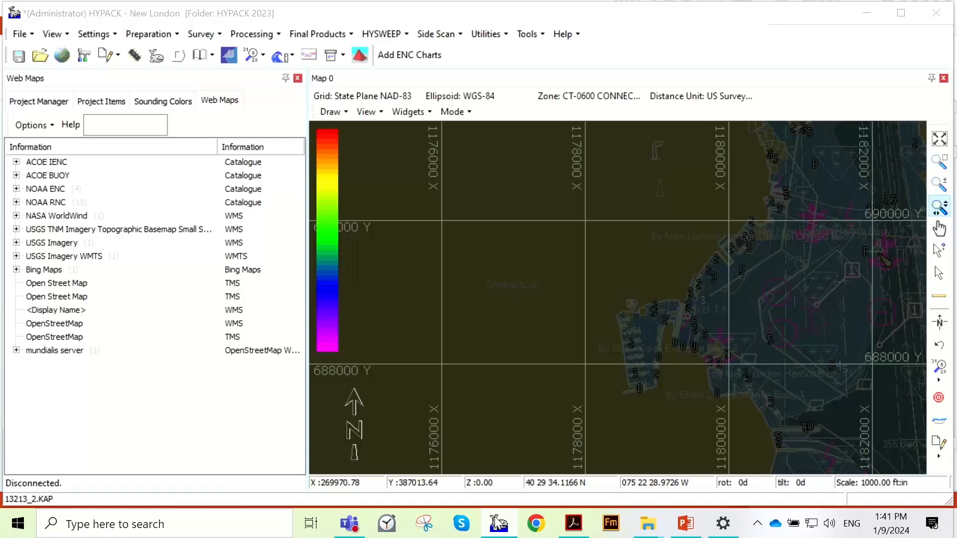
pyautogui.moveTo(505, 529)
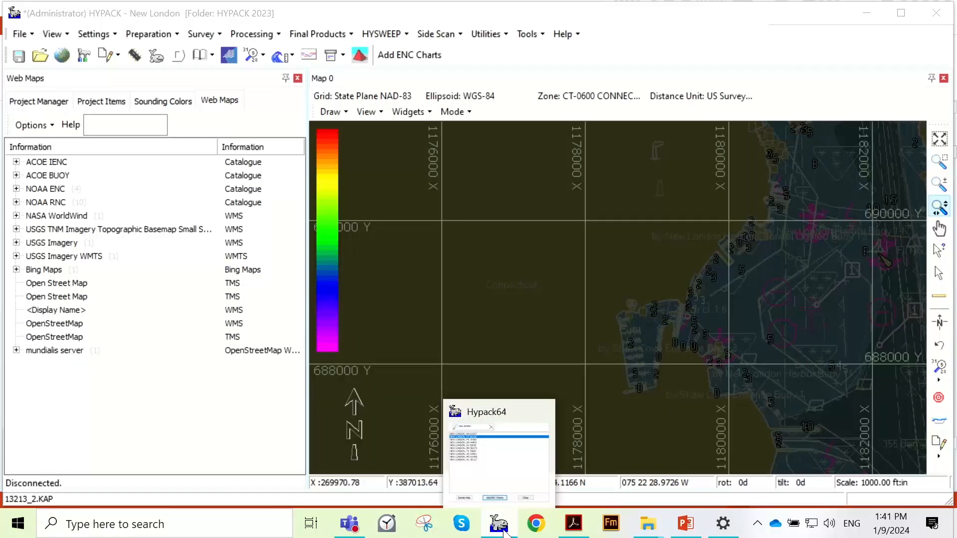
pyautogui.click(519, 476)
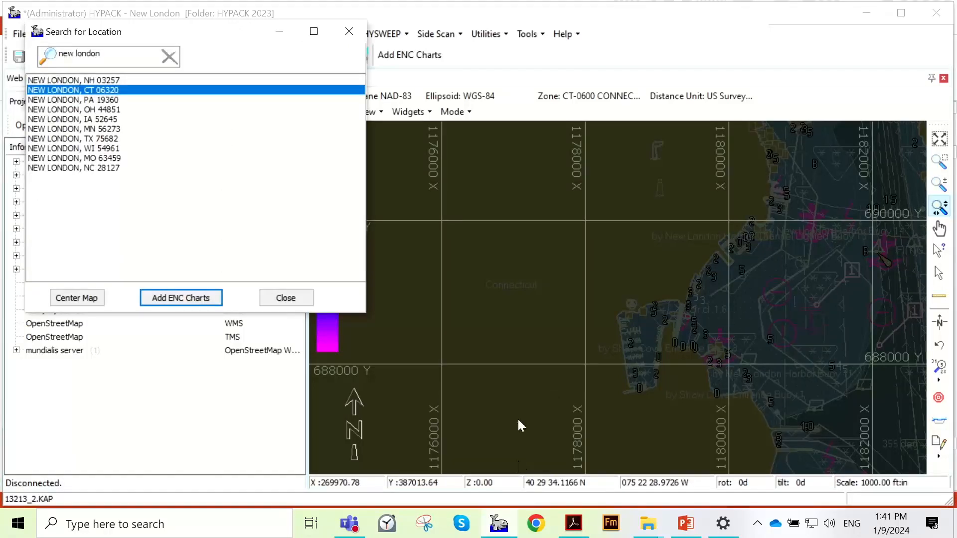
pyautogui.click(287, 299)
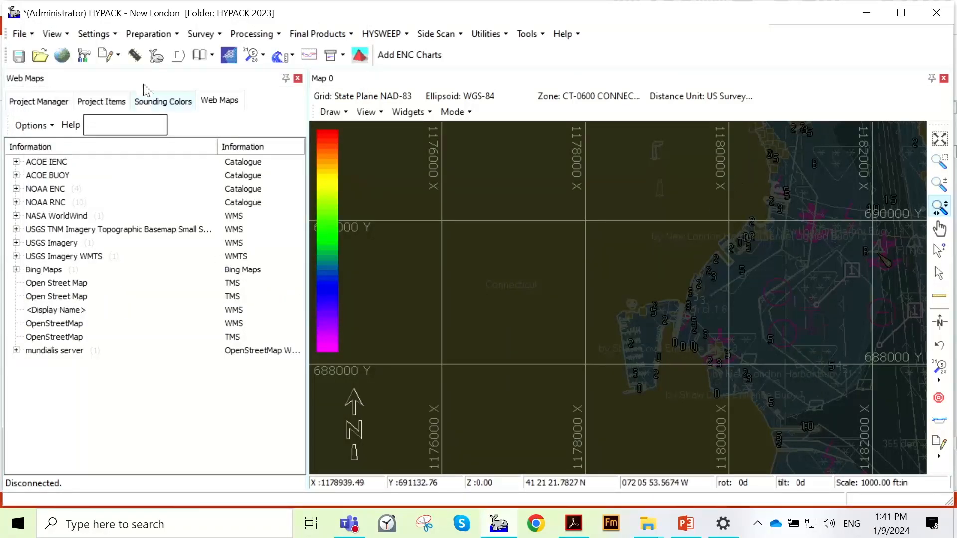
# - Apply the 0_light_day color scheme to the map and open Schemebuilder
pyautogui.click(115, 35)
pyautogui.moveTo(125, 114)
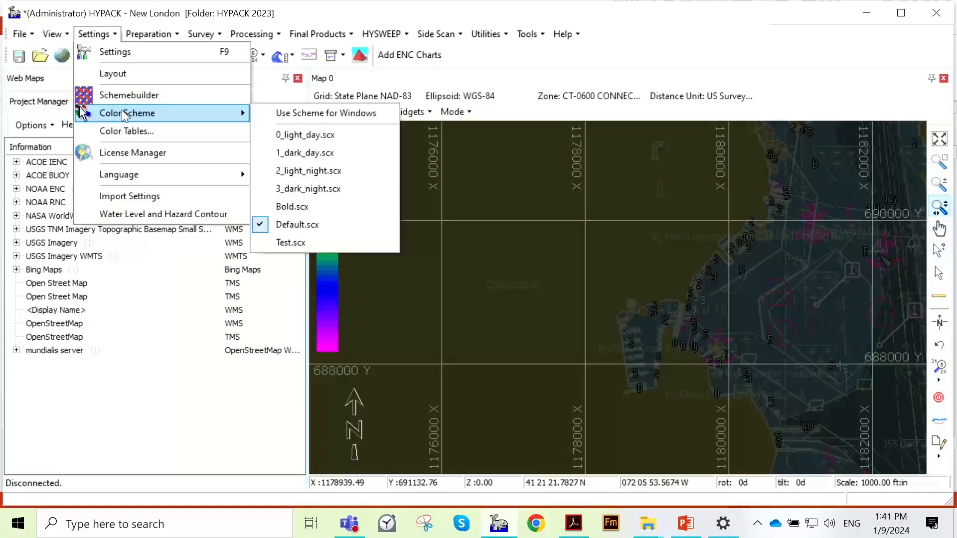
pyautogui.click(374, 139)
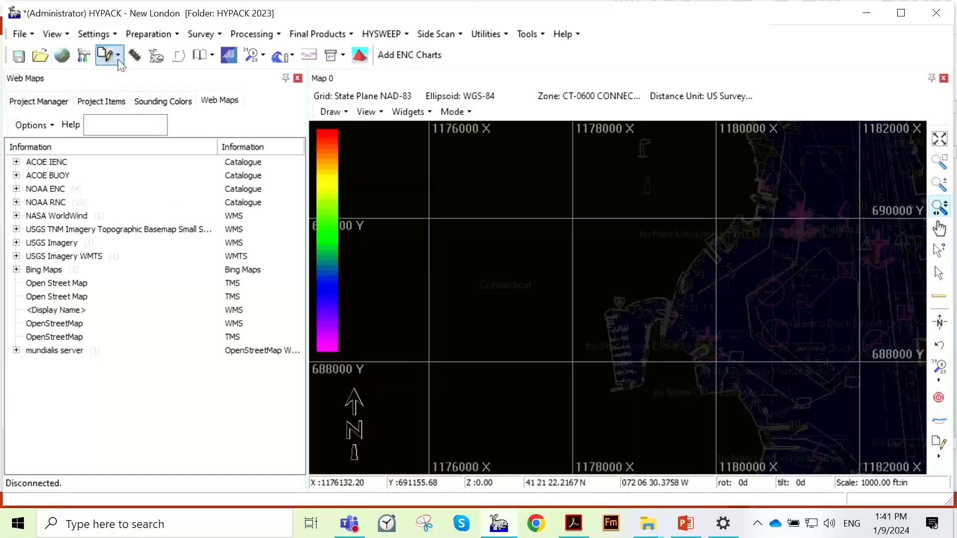
pyautogui.click(94, 34)
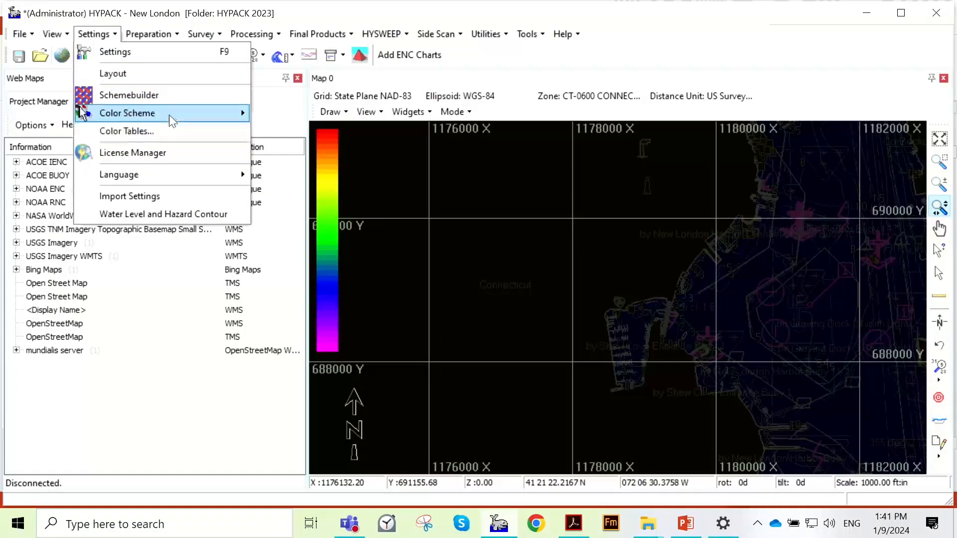
pyautogui.click(169, 97)
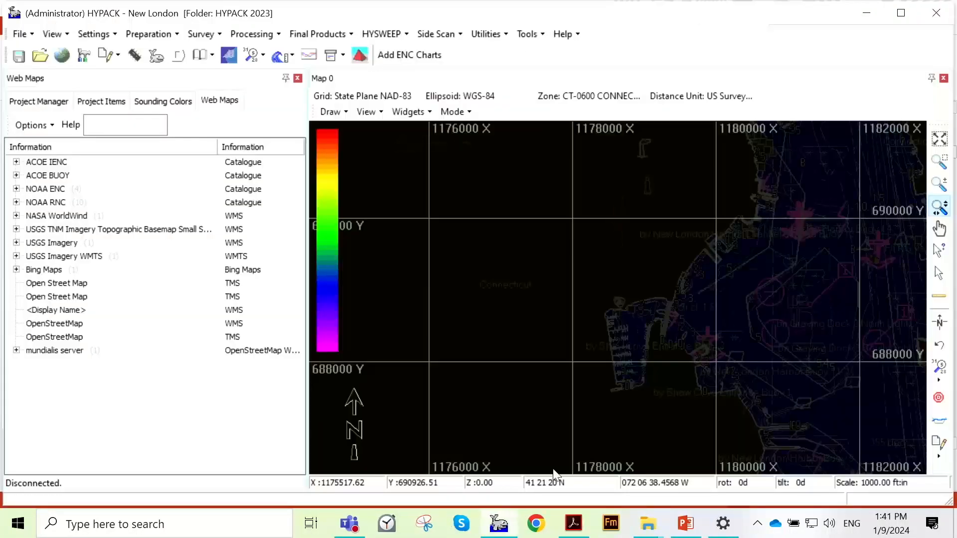
# - Switch the map's color scheme to 1_dark_day.scx
pyautogui.click(113, 35)
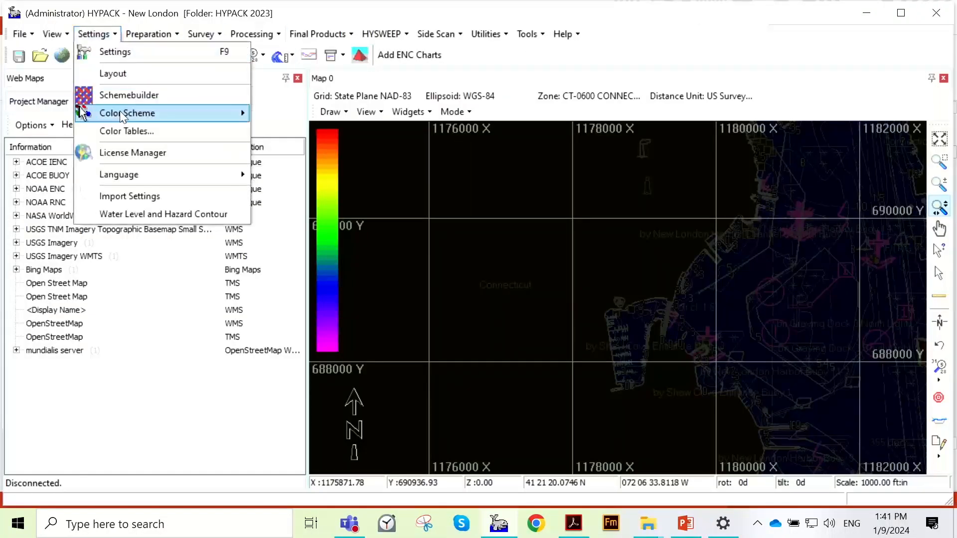
pyautogui.moveTo(122, 116)
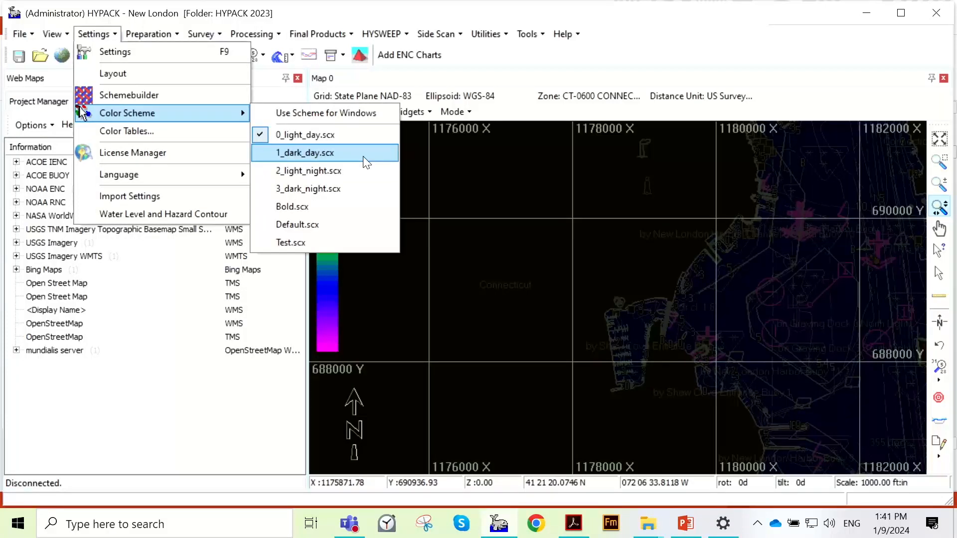
pyautogui.click(364, 155)
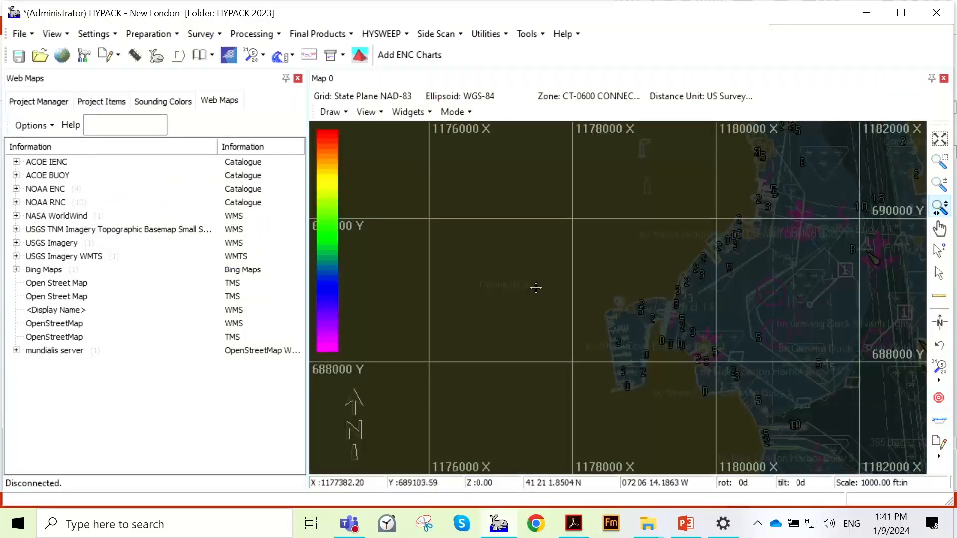
pyautogui.scroll(-1, 551, 246)
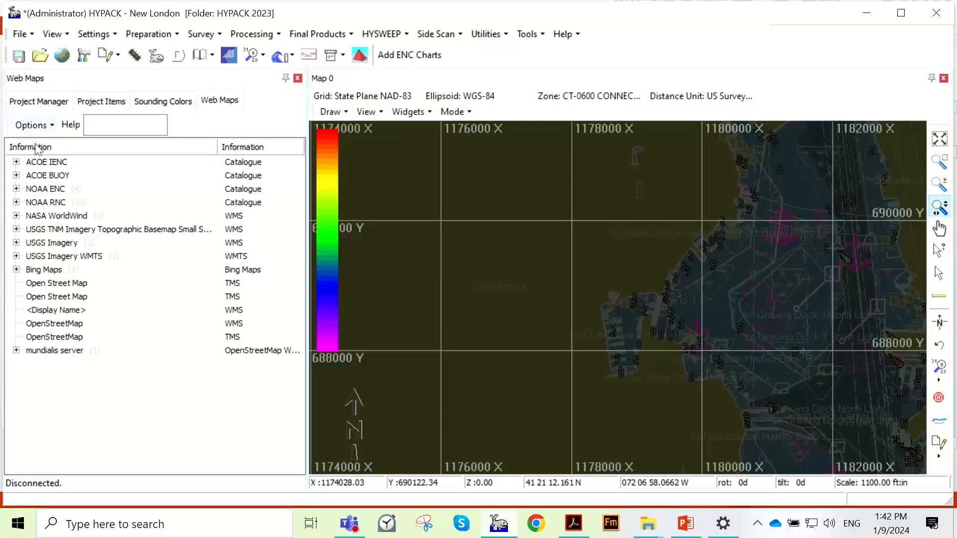
# - Review the file formats that can be added and copied to the project's Background Files, without adding any
pyautogui.click(113, 101)
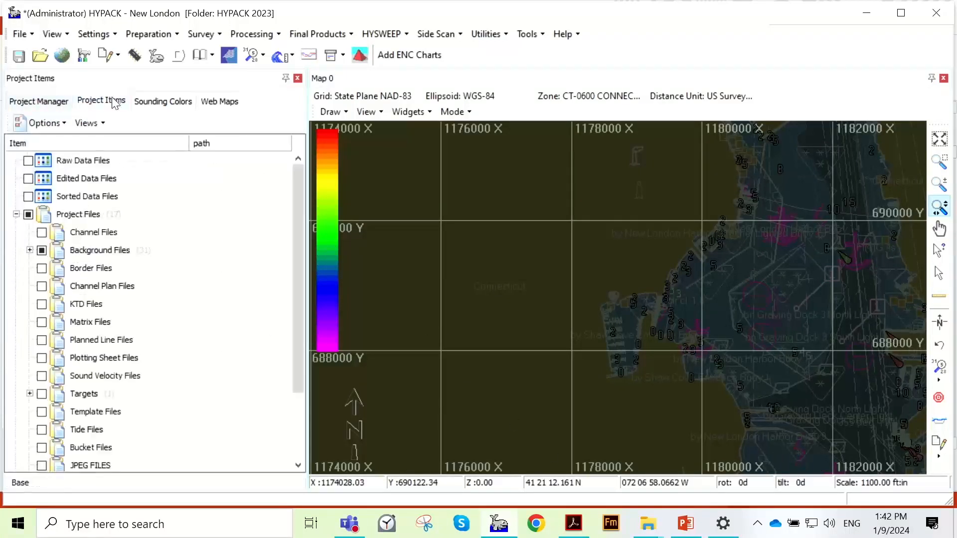
pyautogui.rightClick(91, 251)
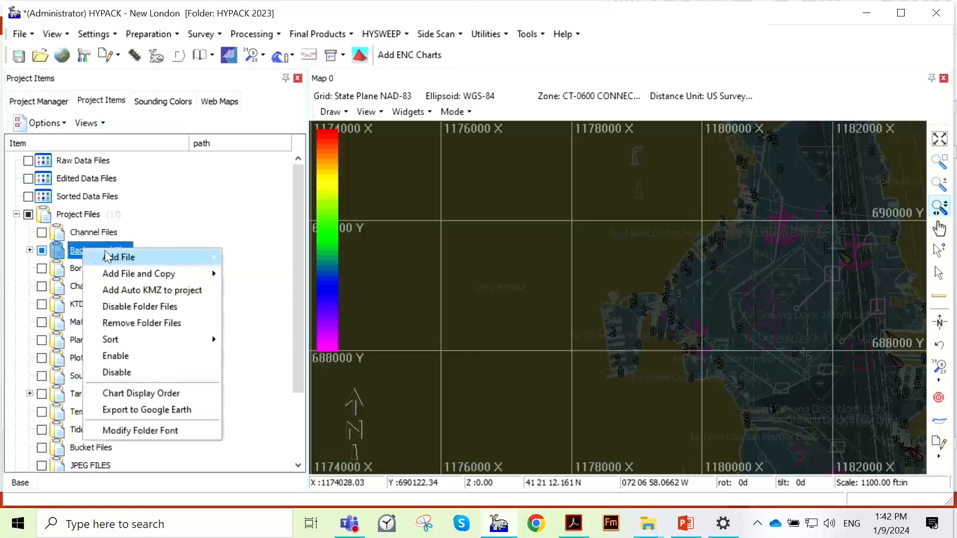
pyautogui.moveTo(137, 275)
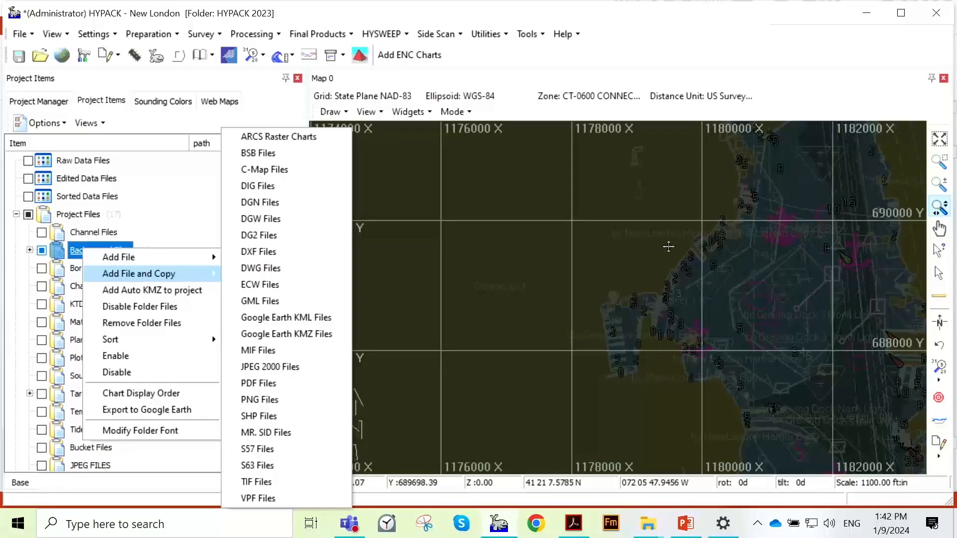
pyautogui.click(669, 230)
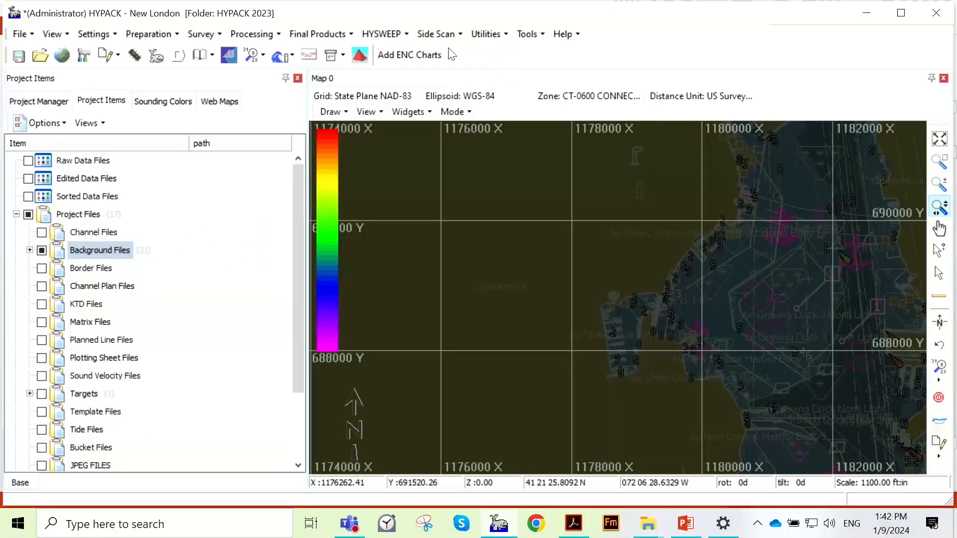
# - Add ENC charts for the current map area and examine the NOAA ENC chart list for different map extents along the river
pyautogui.click(427, 54)
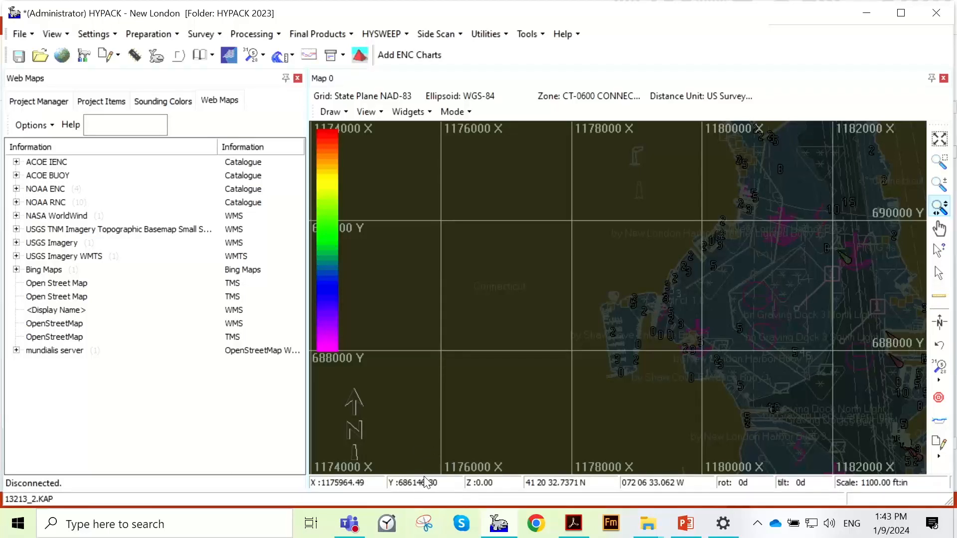
pyautogui.click(16, 189)
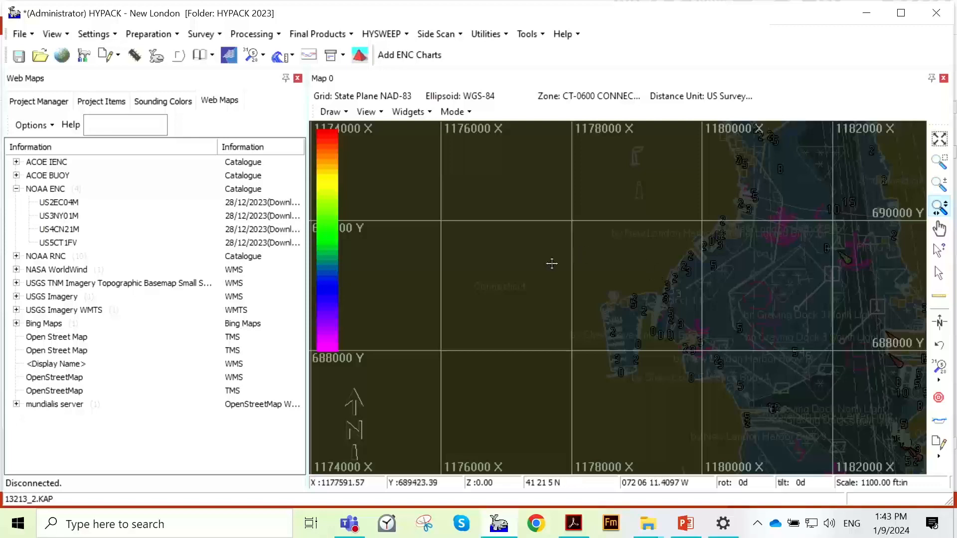
pyautogui.scroll(-1, 552, 258)
pyautogui.scroll(-2, 552, 258)
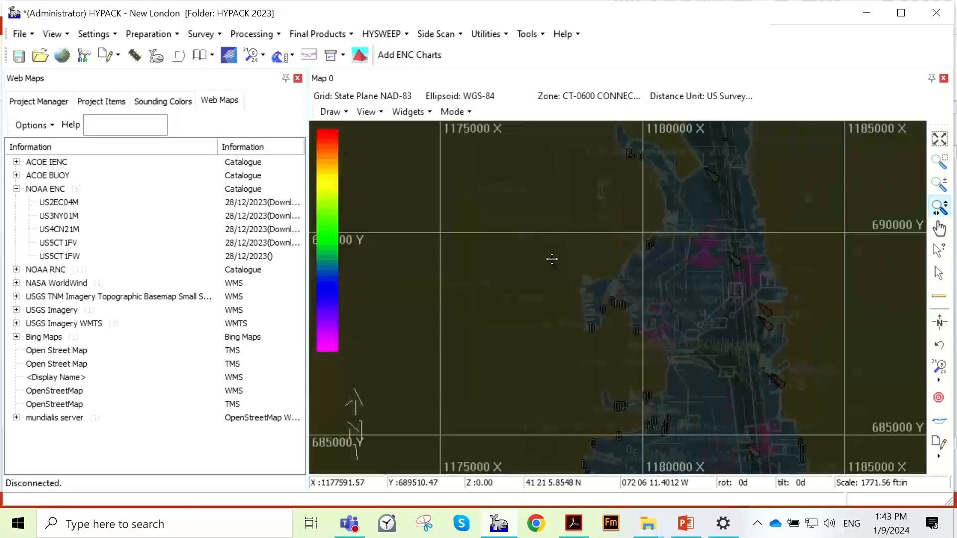
pyautogui.scroll(-1, 634, 358)
pyautogui.scroll(-5, 634, 364)
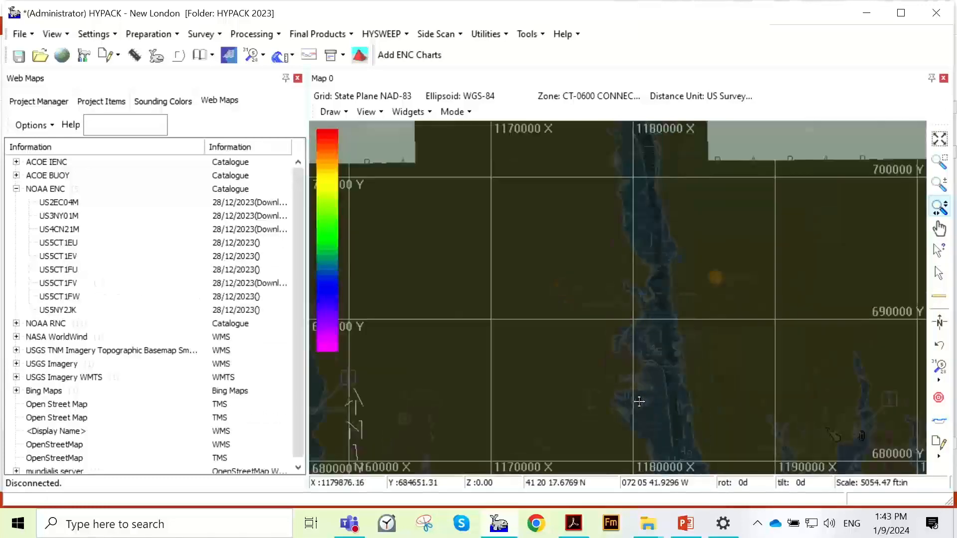
pyautogui.scroll(3, 639, 182)
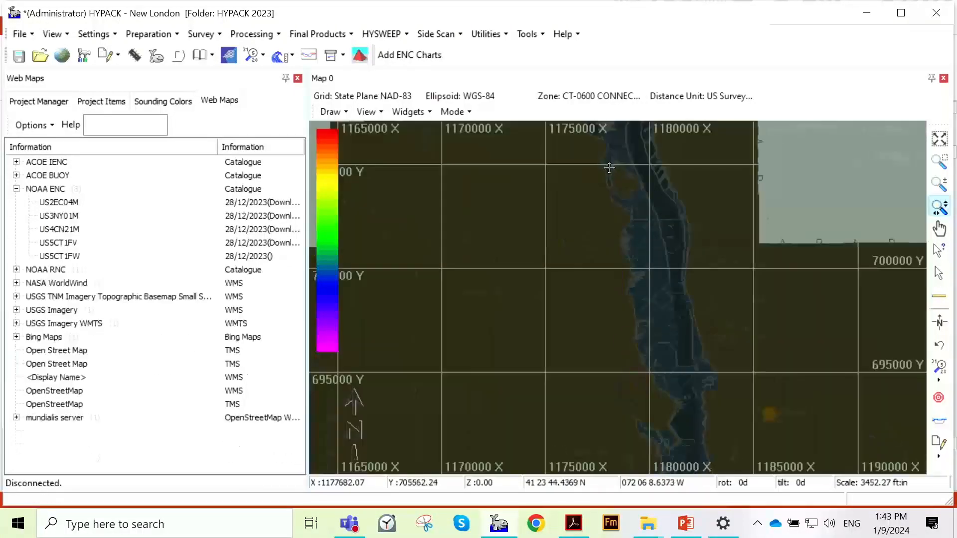
pyautogui.scroll(1, 611, 170)
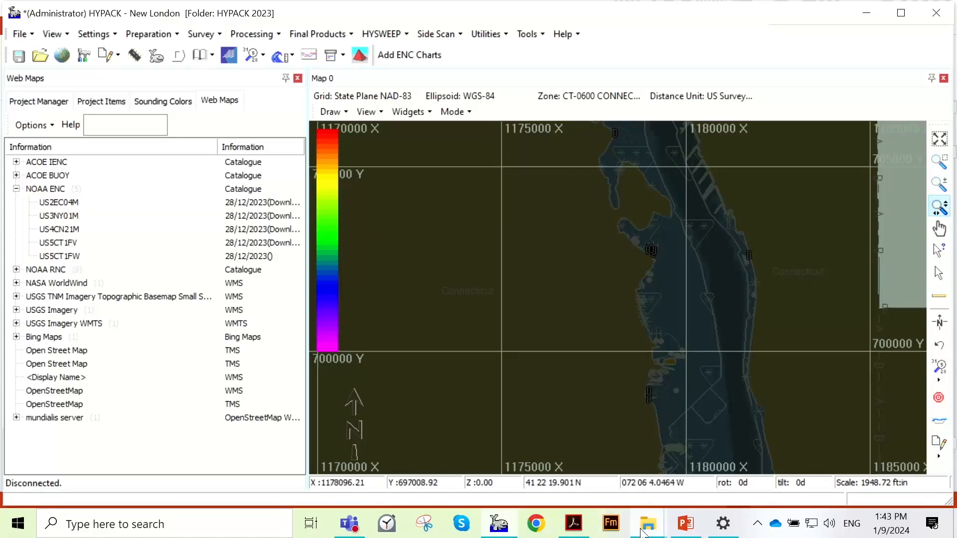
# - Switch to File Explorer and open the NOAA folder inside HYPACK Store on the C: drive
pyautogui.moveTo(649, 524)
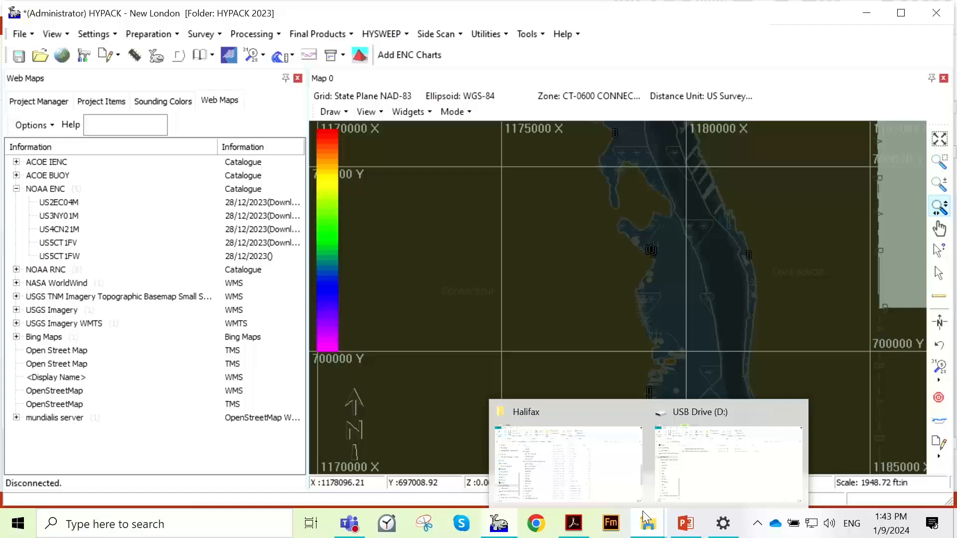
pyautogui.click(596, 469)
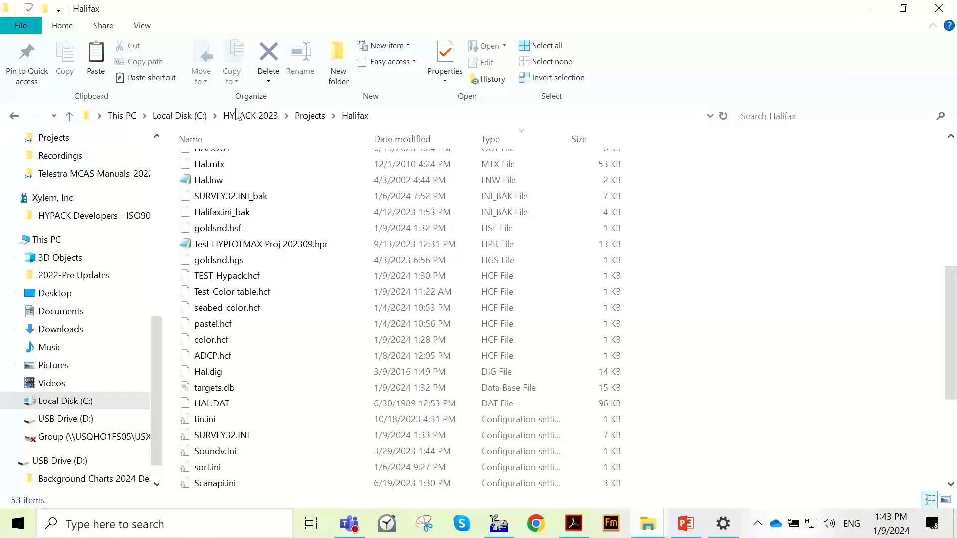
pyautogui.click(189, 115)
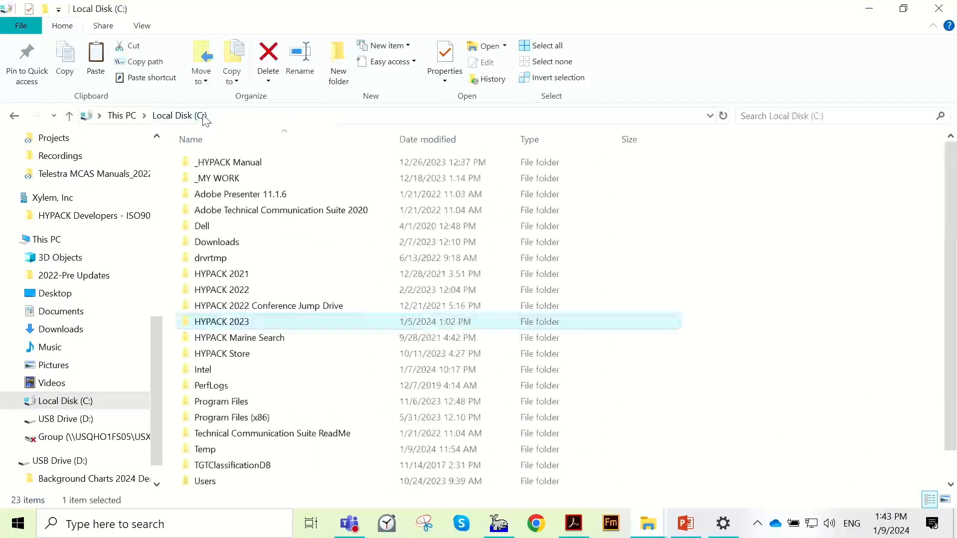
pyautogui.doubleClick(240, 353)
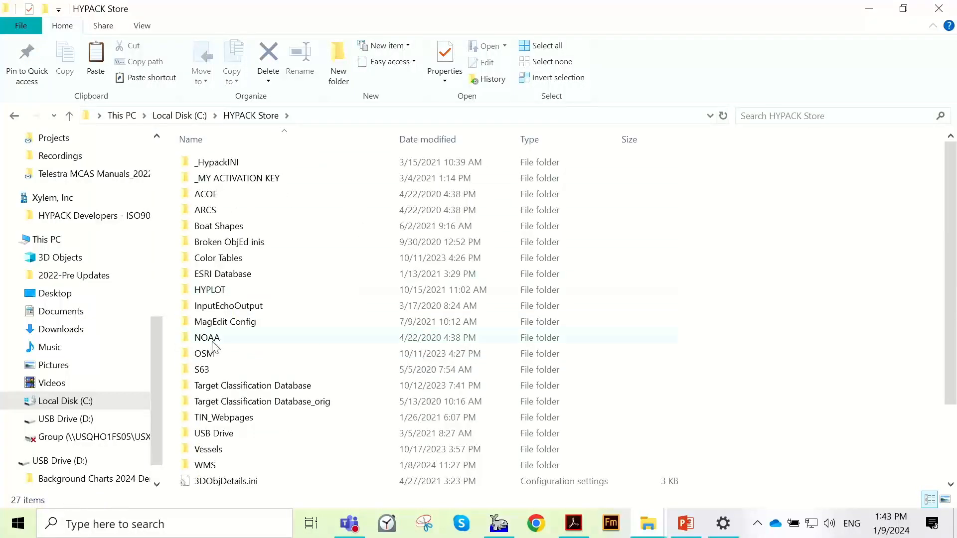
pyautogui.moveTo(214, 341)
pyautogui.moveTo(237, 202)
pyautogui.doubleClick(269, 339)
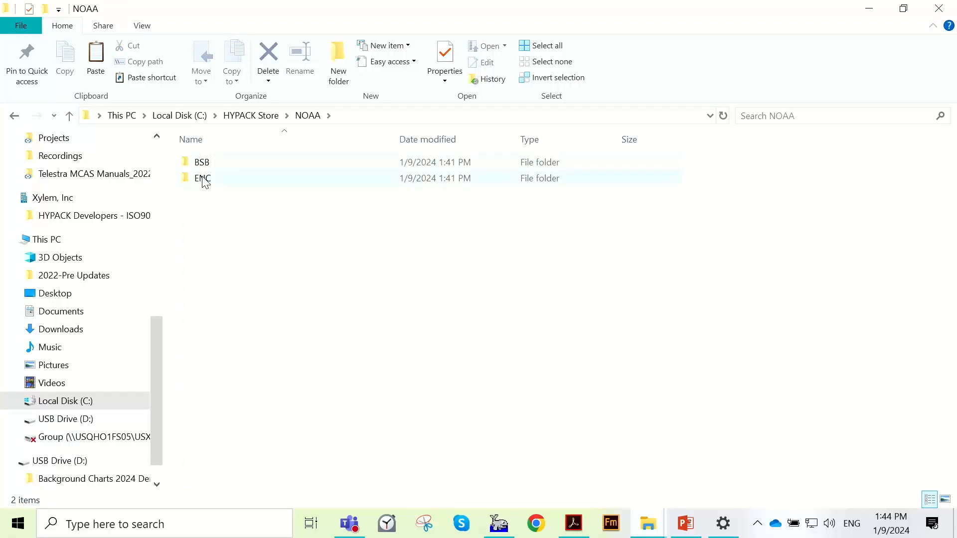
# - Look through the downloaded chart folders in the NOAA ENC folder and return to HYPACK
pyautogui.moveTo(208, 169)
pyautogui.doubleClick(233, 184)
pyautogui.scroll(-8, 254, 195)
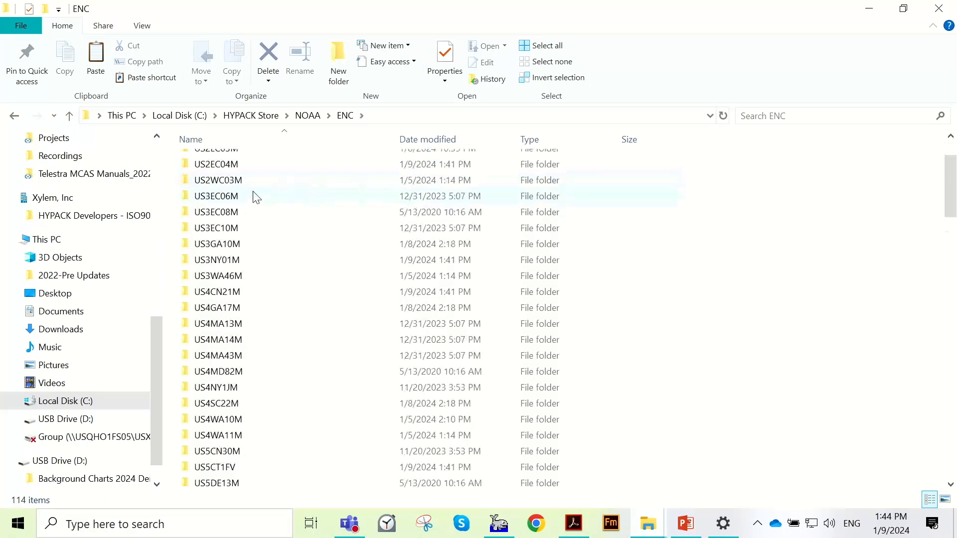
pyautogui.scroll(-20, 257, 204)
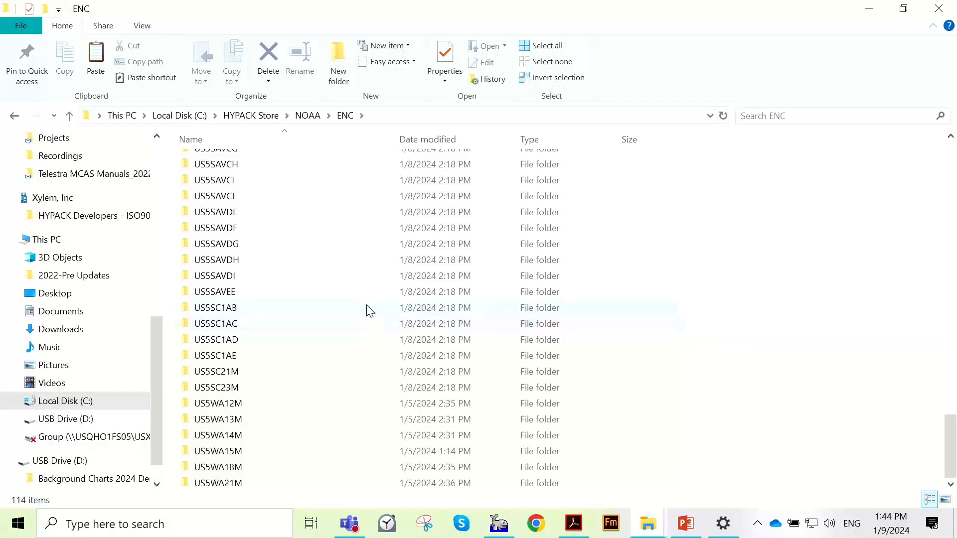
pyautogui.scroll(5, 432, 242)
pyautogui.scroll(7, 432, 242)
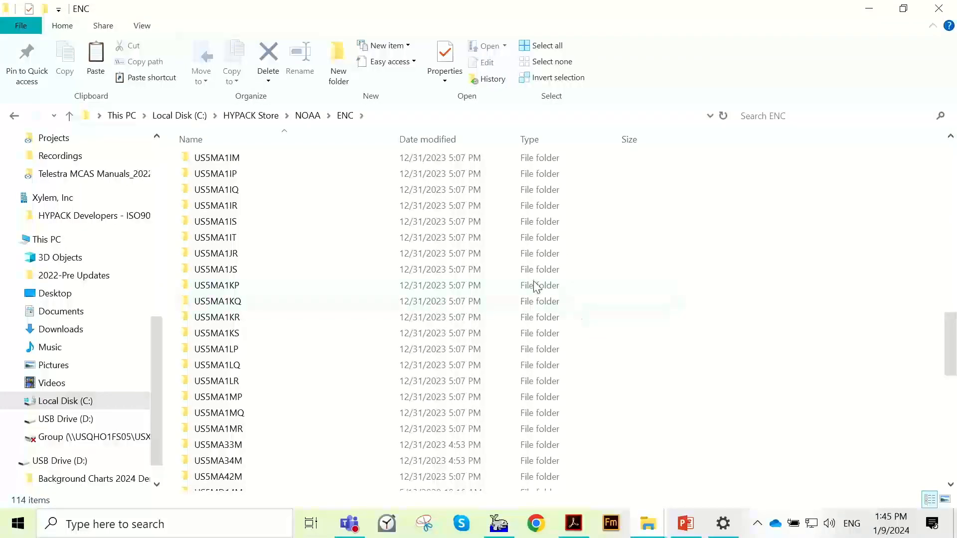
pyautogui.click(867, 10)
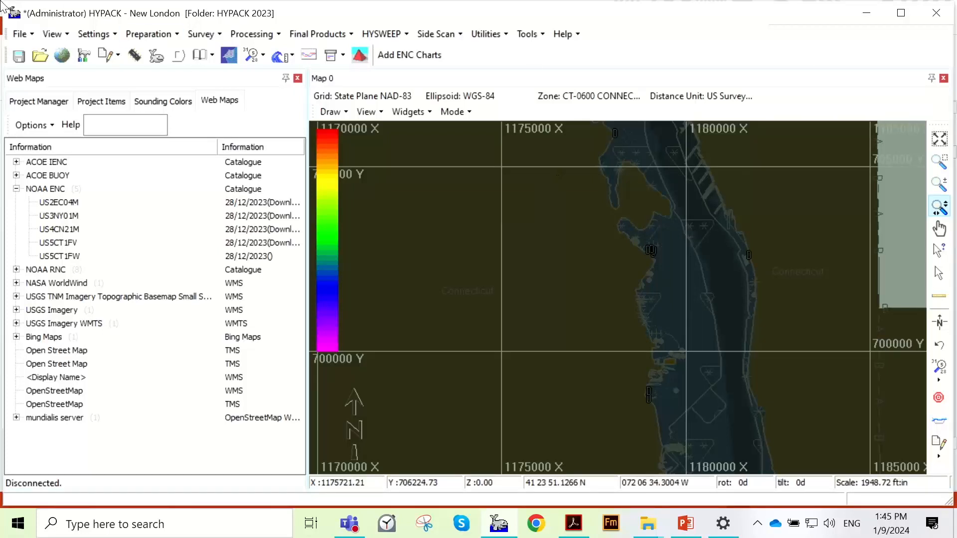
# - Set the 1_dark_day scheme's chart display to the bright daytime palette in Schemebuilder and save the scheme
pyautogui.click(52, 34)
pyautogui.click(52, 33)
pyautogui.click(109, 37)
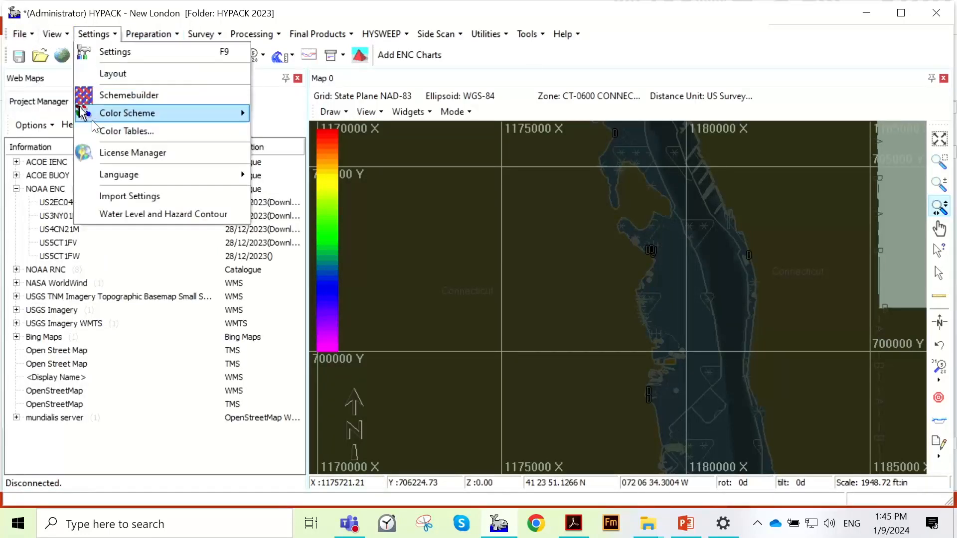
pyautogui.moveTo(241, 119)
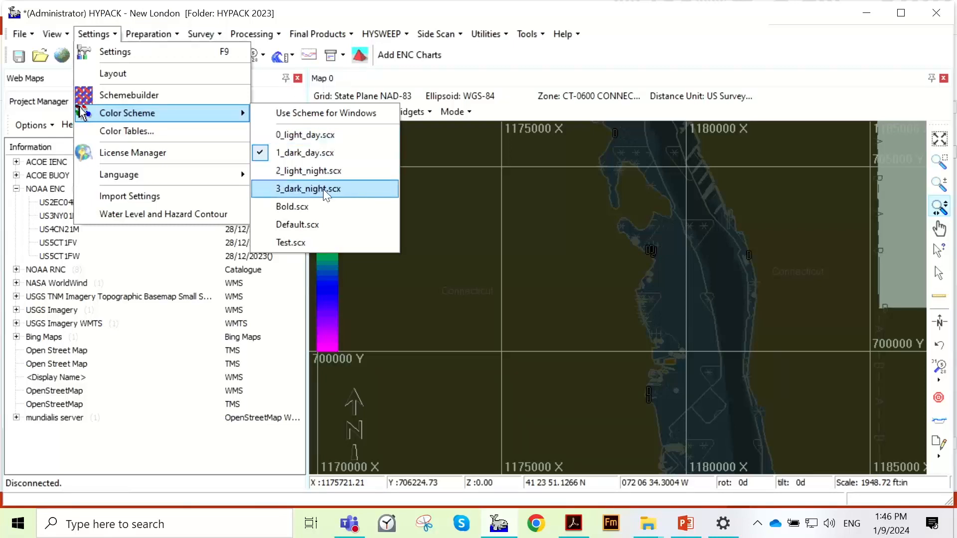
pyautogui.click(157, 95)
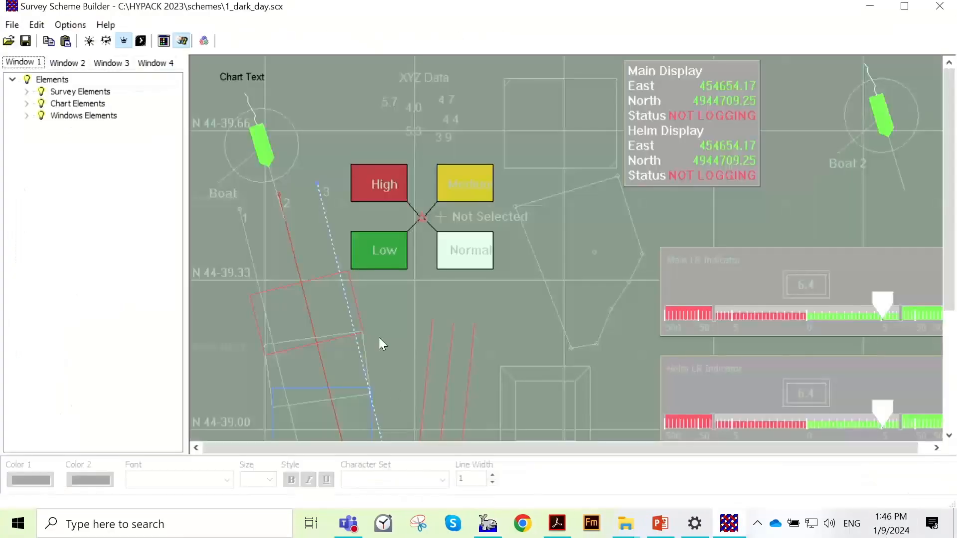
pyautogui.scroll(-1, 459, 322)
pyautogui.scroll(-2, 459, 321)
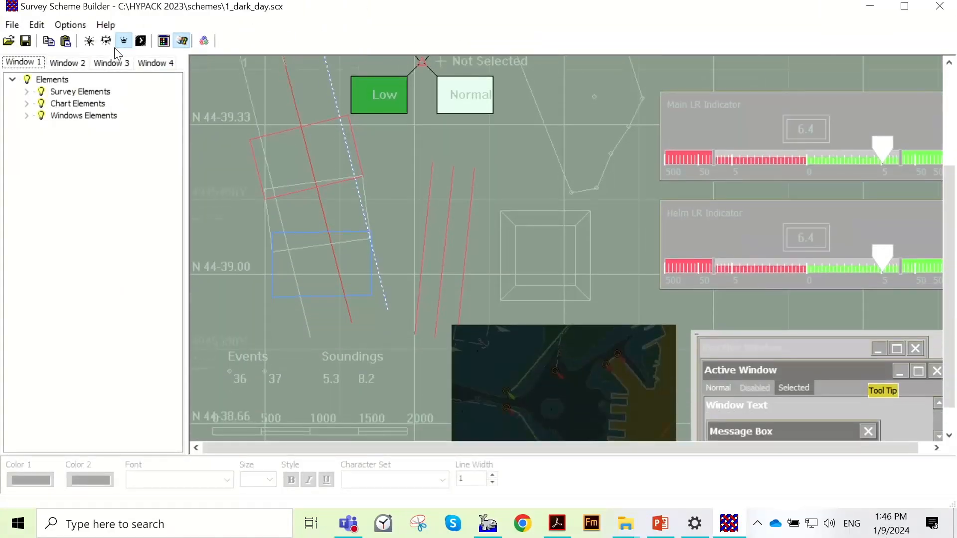
pyautogui.click(90, 41)
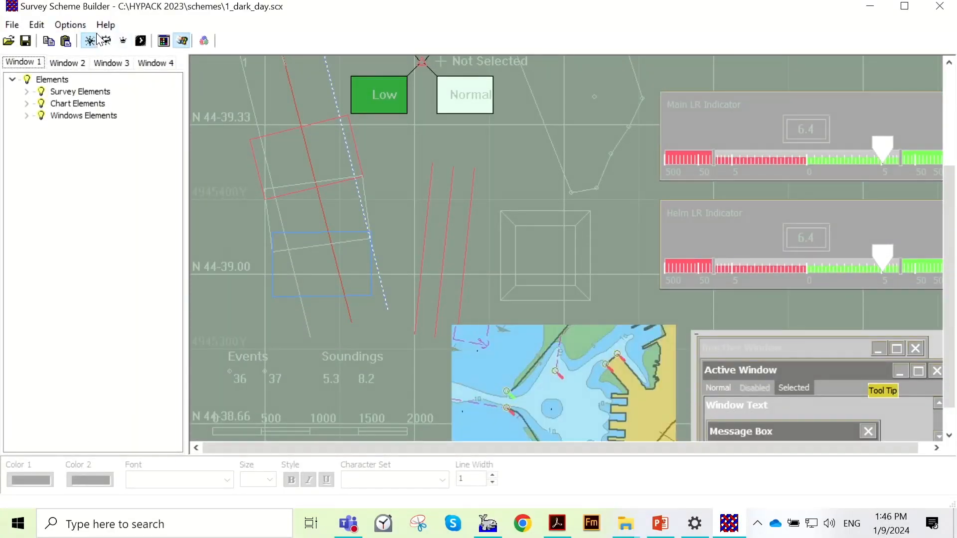
pyautogui.click(25, 41)
pyautogui.click(939, 6)
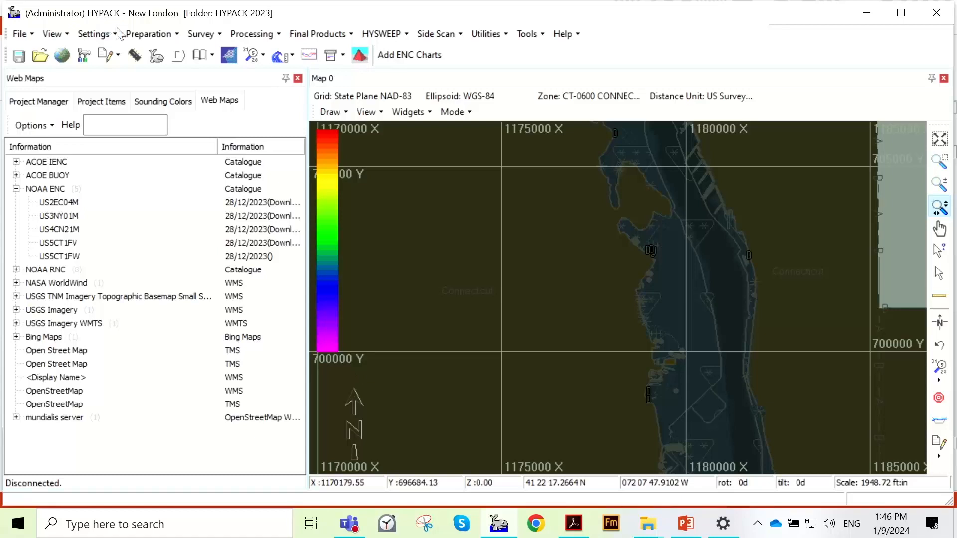
# - Apply the 0_light_day.scx color scheme and check how the ENC charts draw at different map scales
pyautogui.click(94, 35)
pyautogui.moveTo(106, 114)
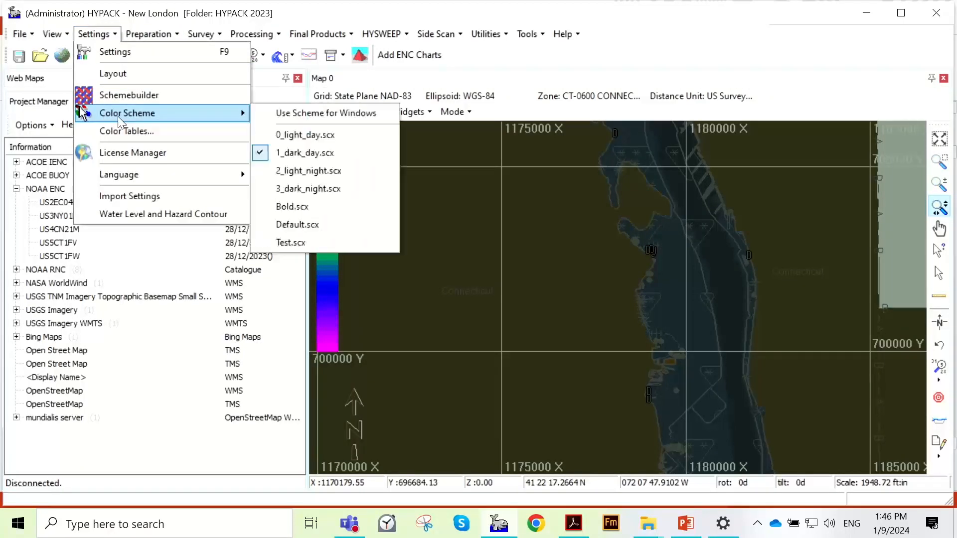
pyautogui.click(305, 134)
pyautogui.scroll(-1, 526, 262)
pyautogui.scroll(-1, 522, 266)
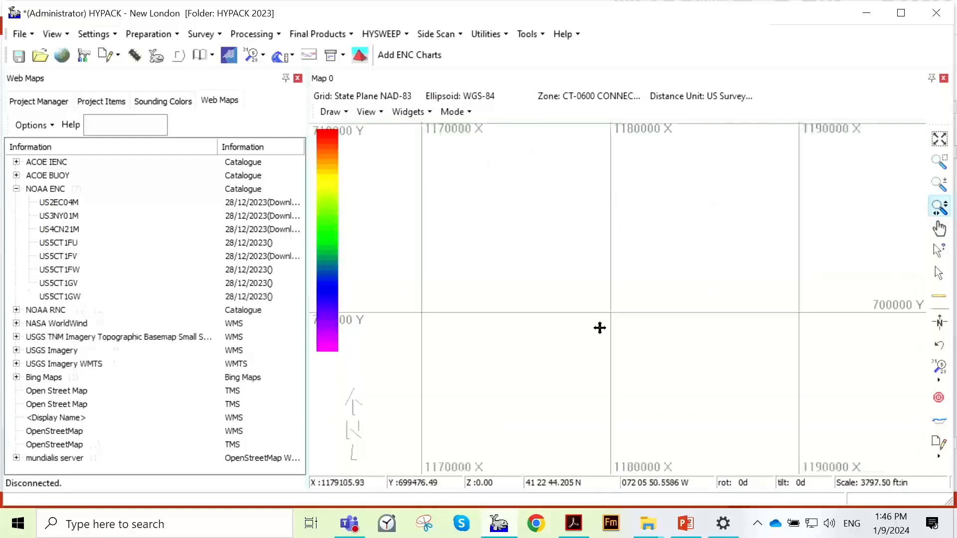
pyautogui.scroll(2, 600, 383)
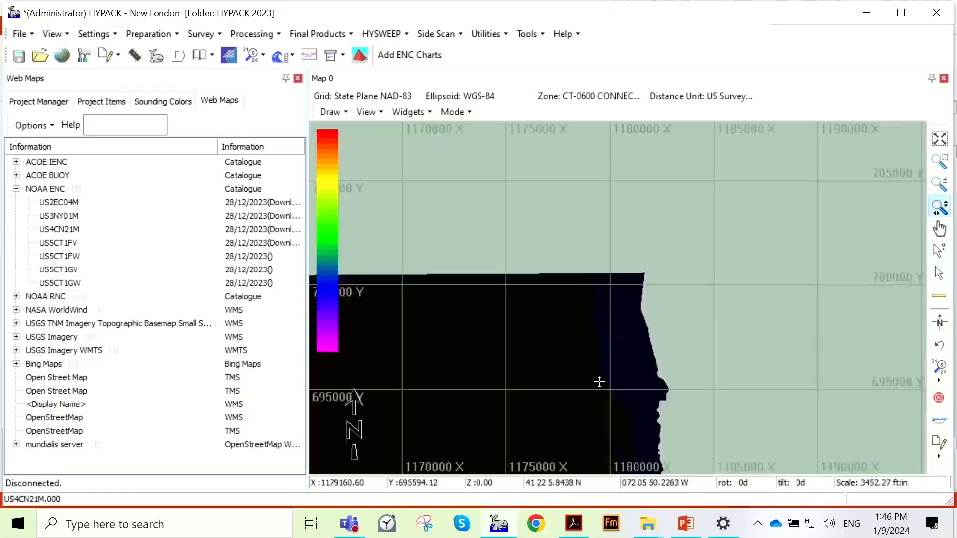
pyautogui.scroll(-3, 599, 376)
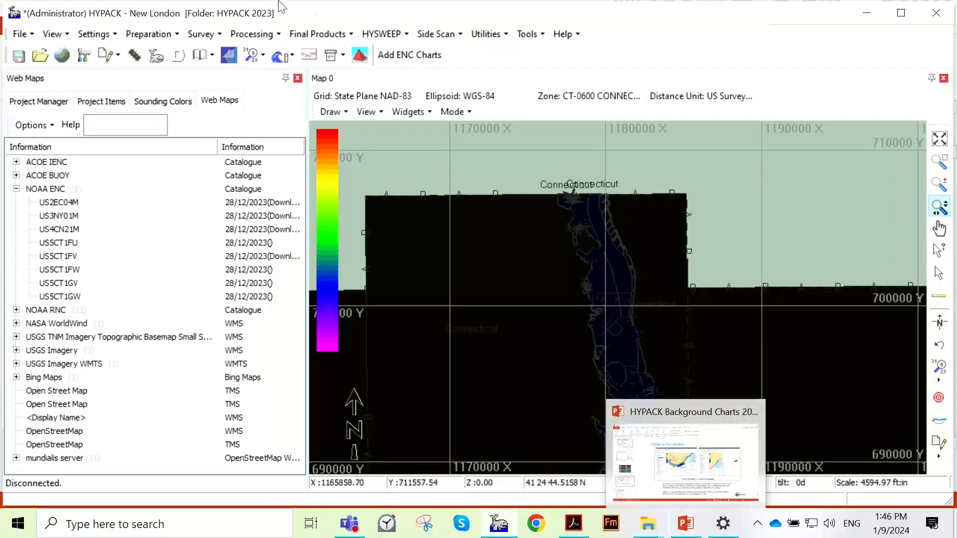
# - Apply the edited 1_dark_day.scx color scheme to the map
pyautogui.click(106, 33)
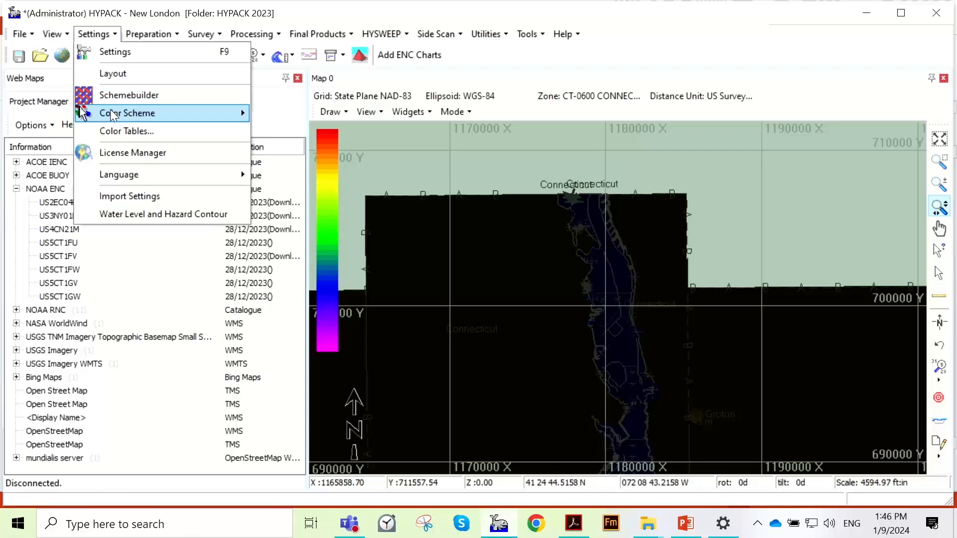
pyautogui.moveTo(115, 114)
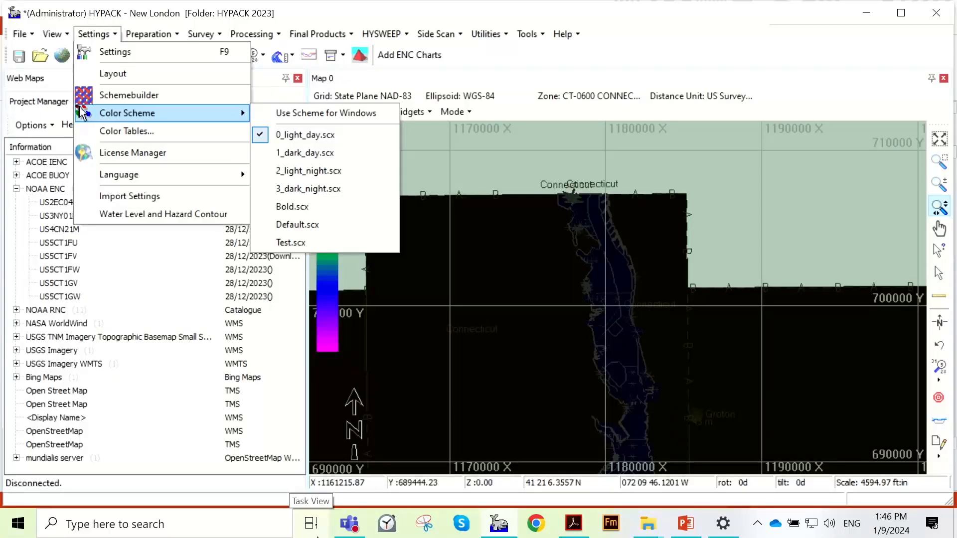
pyautogui.click(309, 153)
pyautogui.scroll(-1, 574, 205)
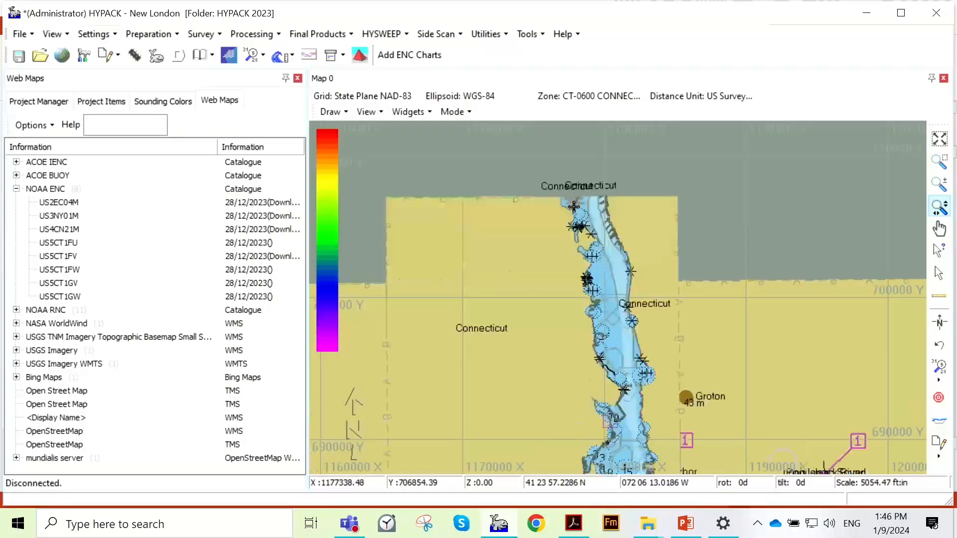
# - Examine how the chart detail along the Thames River changes across different map scales, from overview to close-up
pyautogui.moveTo(670, 534)
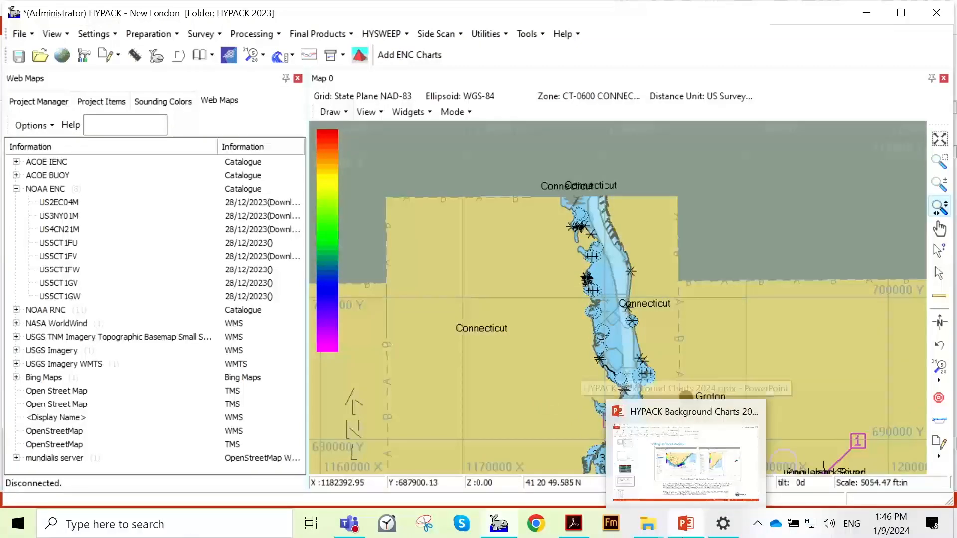
pyautogui.scroll(-3, 568, 301)
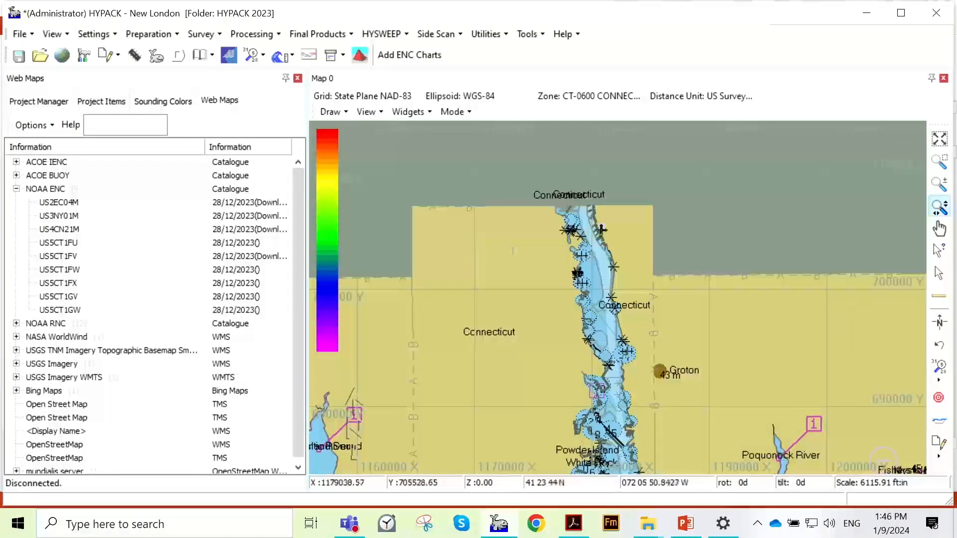
pyautogui.scroll(4, 618, 327)
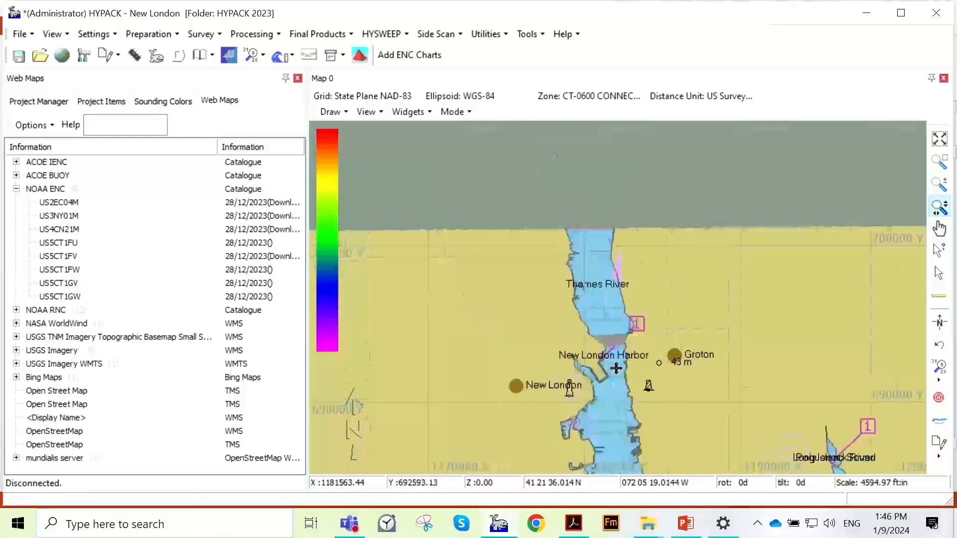
pyautogui.scroll(1, 613, 313)
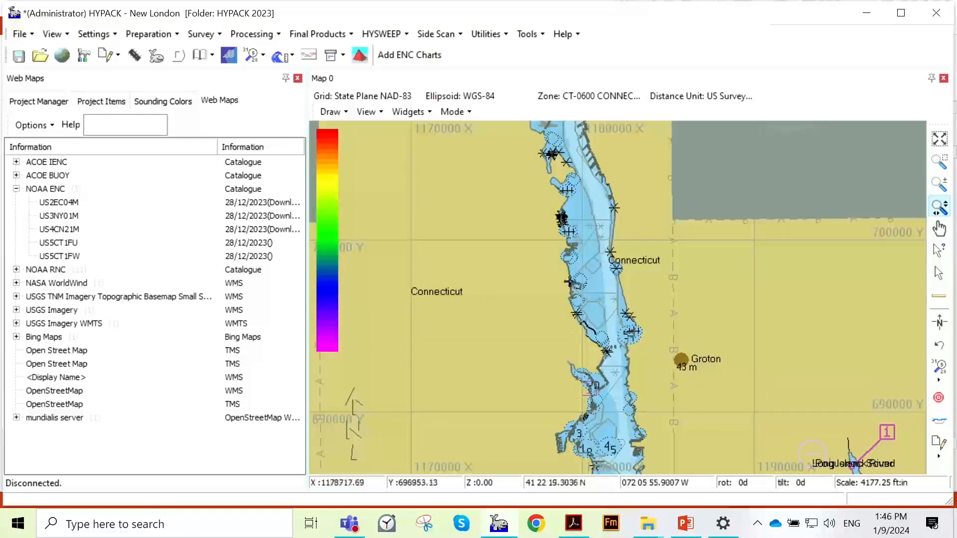
pyautogui.scroll(2, 580, 230)
pyautogui.scroll(2, 585, 239)
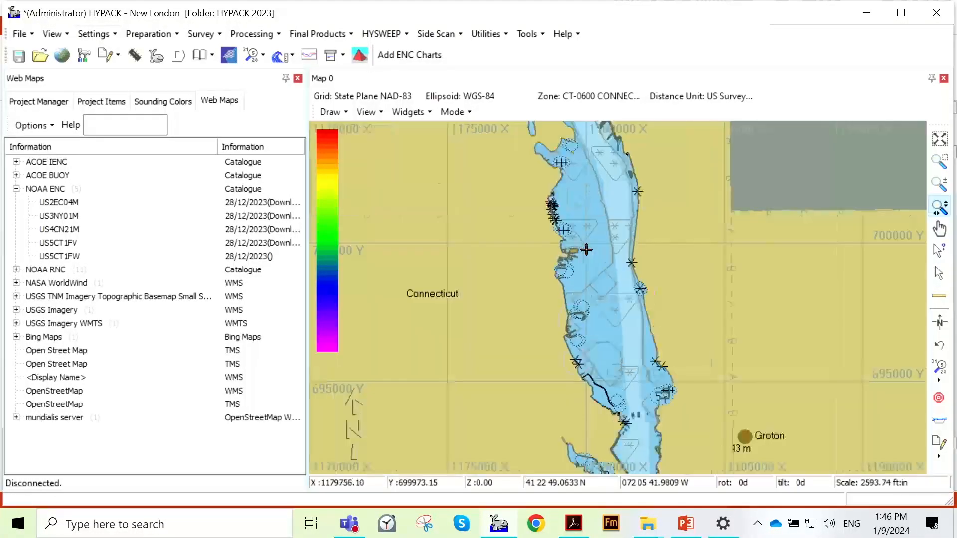
pyautogui.scroll(1, 592, 246)
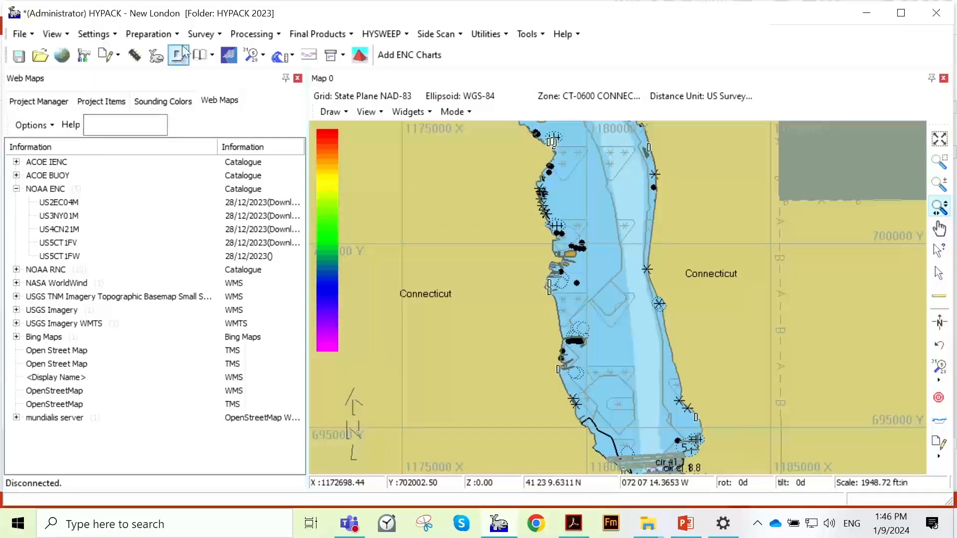
pyautogui.scroll(1, 723, 287)
pyautogui.scroll(1, 539, 288)
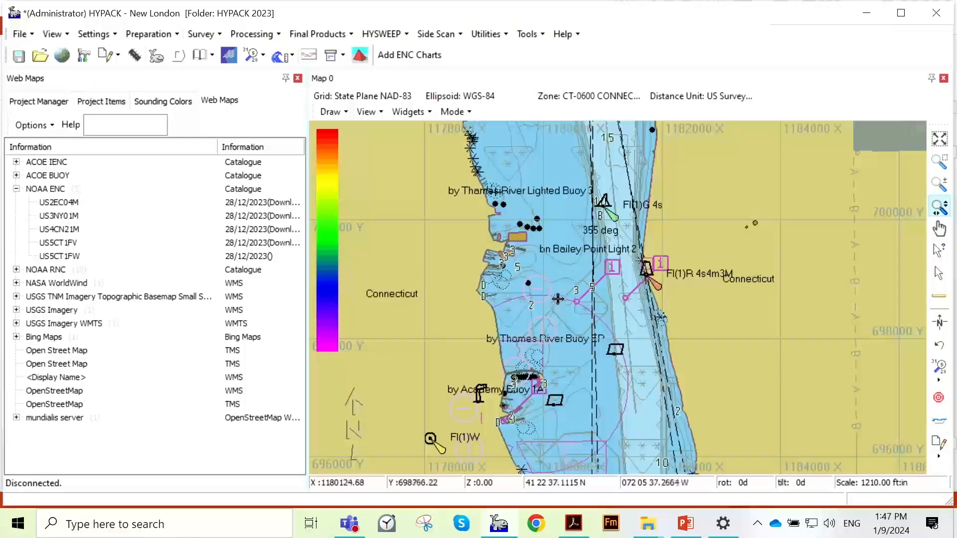
pyautogui.scroll(3, 547, 285)
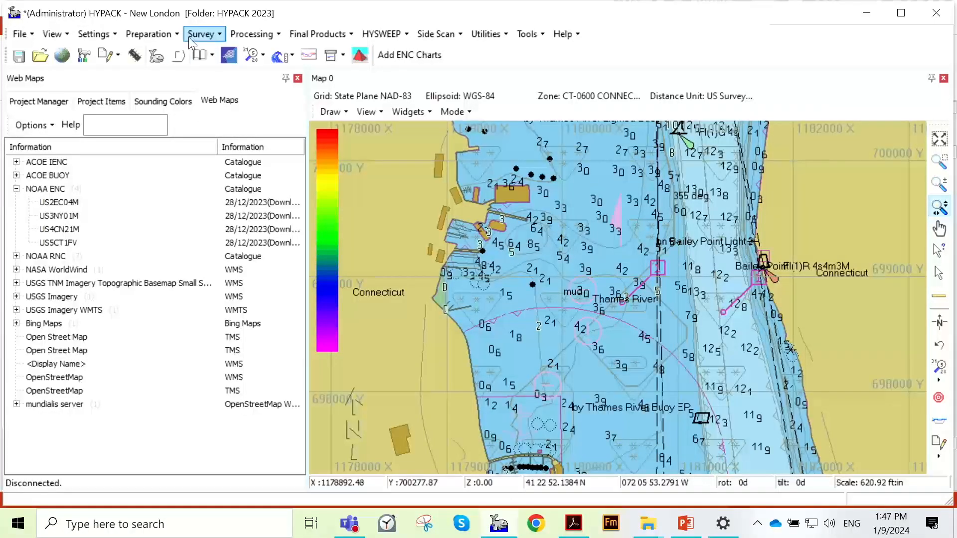
# - Open the S57 display options from the chart settings
pyautogui.click(170, 34)
pyautogui.moveTo(106, 32)
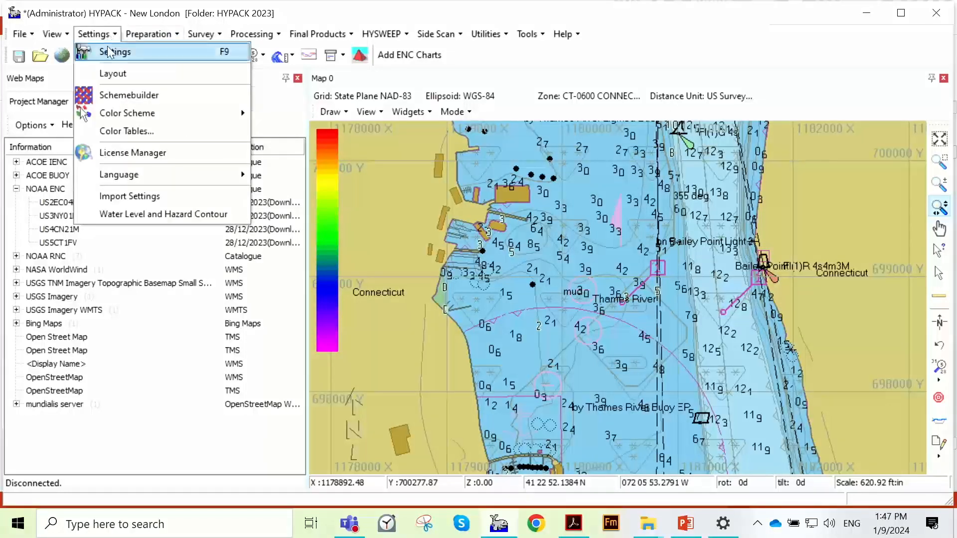
pyautogui.click(109, 51)
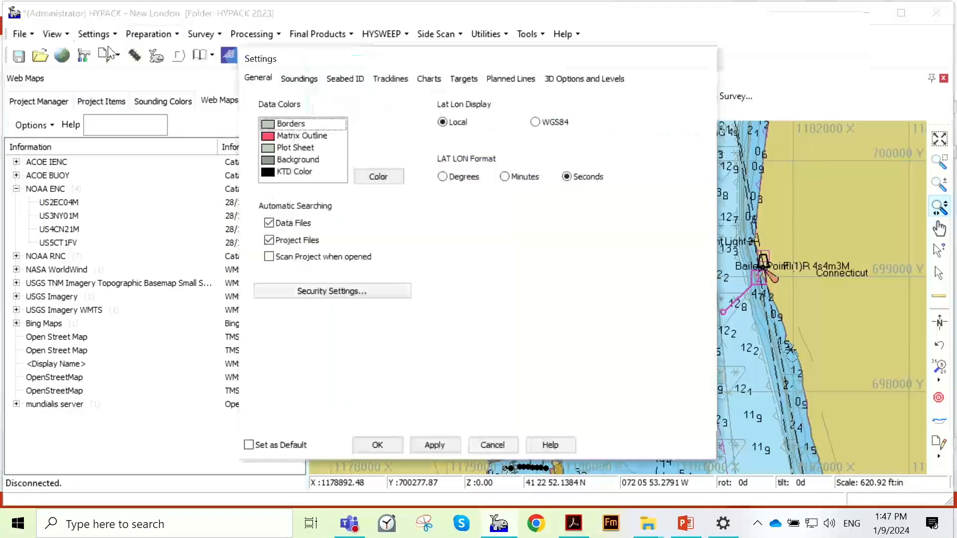
pyautogui.click(420, 83)
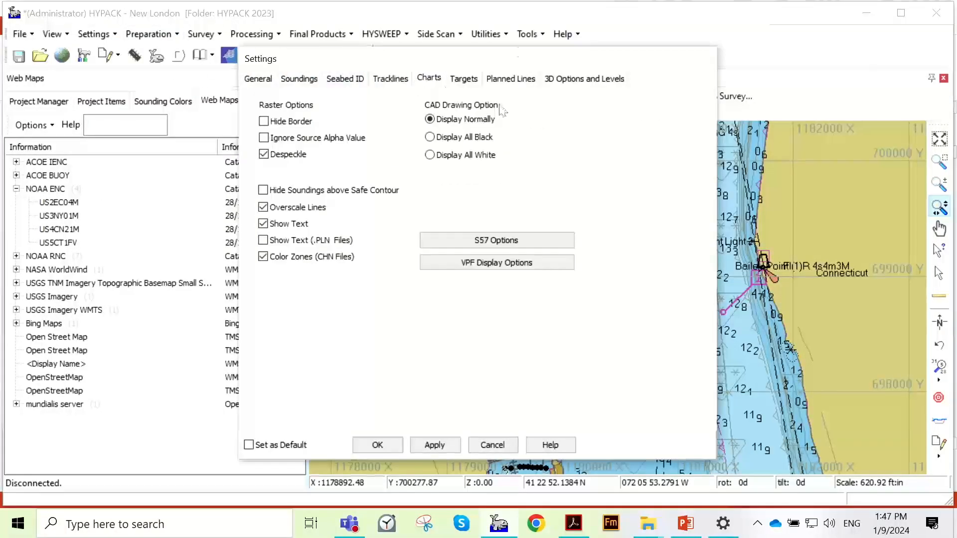
pyautogui.click(499, 240)
pyautogui.moveTo(513, 158); pyautogui.dragTo(409, 48)
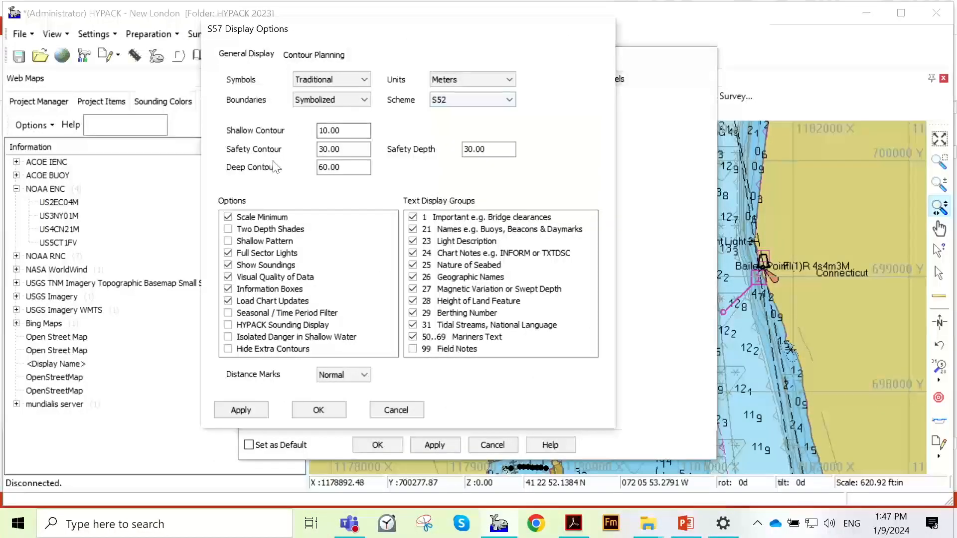
# - Turn off Scale Minimum, Full Sector Lights, Show Soundings, Visual Quality of Data, Information Boxes and Load Chart Updates
pyautogui.click(228, 217)
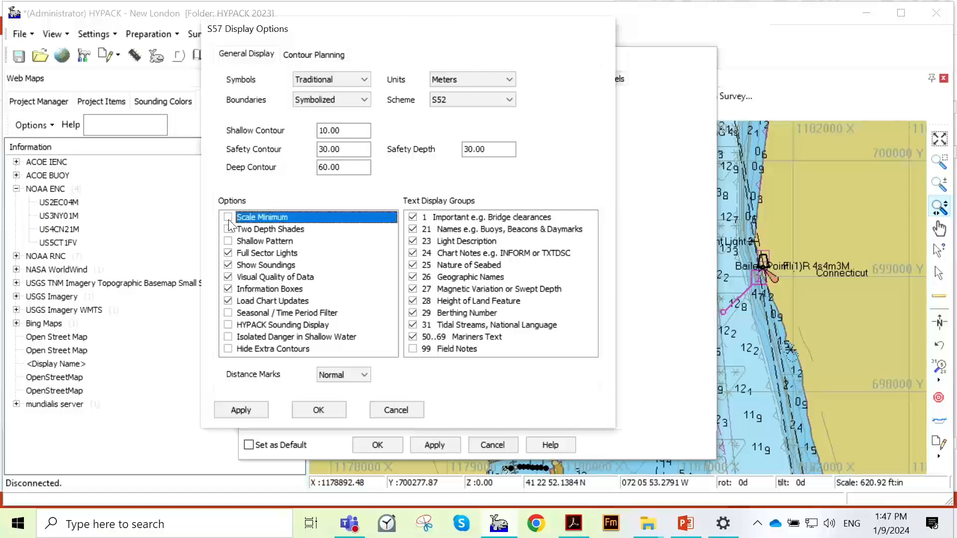
pyautogui.click(228, 253)
pyautogui.click(228, 265)
pyautogui.click(227, 277)
pyautogui.click(228, 289)
pyautogui.click(229, 301)
# - Turn off every enabled text display group, from 50..69 Mariners Text up to 1 Important
pyautogui.click(412, 336)
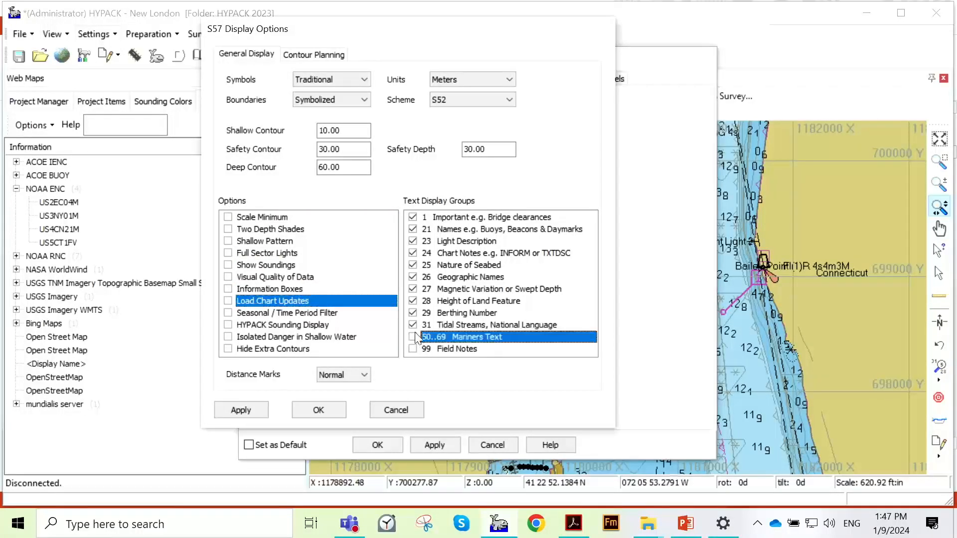
pyautogui.click(412, 325)
pyautogui.click(413, 313)
pyautogui.click(412, 302)
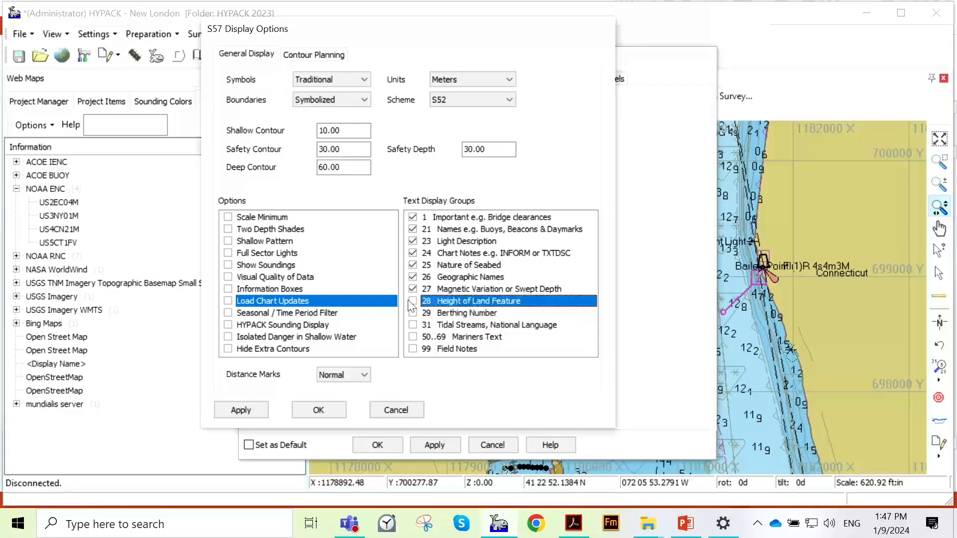
pyautogui.click(412, 289)
pyautogui.click(413, 277)
pyautogui.click(413, 265)
pyautogui.click(413, 253)
pyautogui.click(413, 242)
pyautogui.click(413, 230)
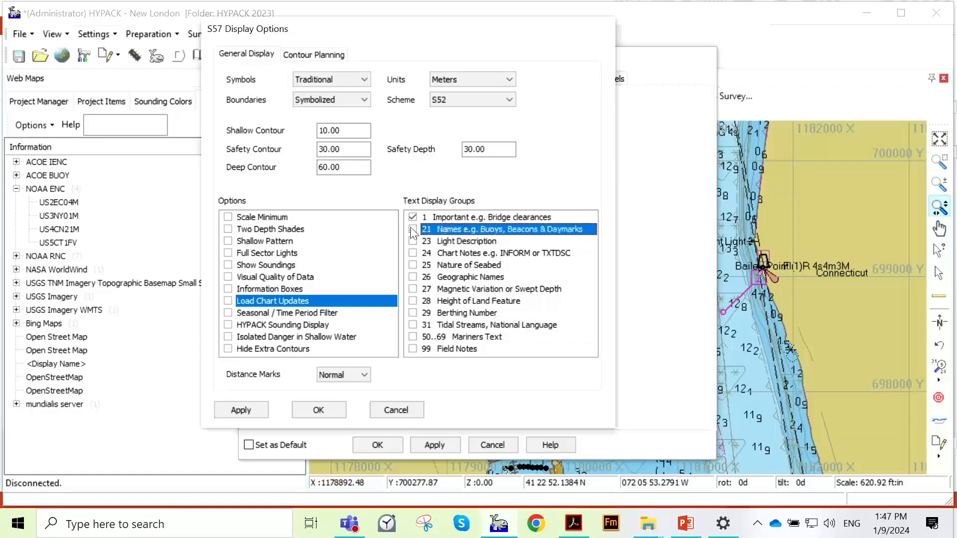
pyautogui.click(413, 217)
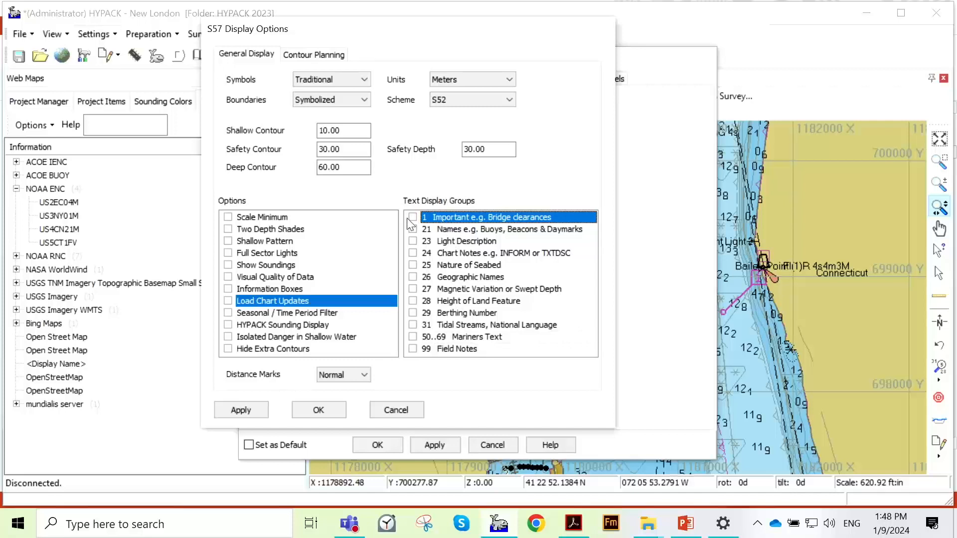
# - Enable text groups 26 Geographic Names, 23 Light Description and 21 Names, plus Show Soundings and Hide Extra Contours, and apply the changes
pyautogui.click(412, 277)
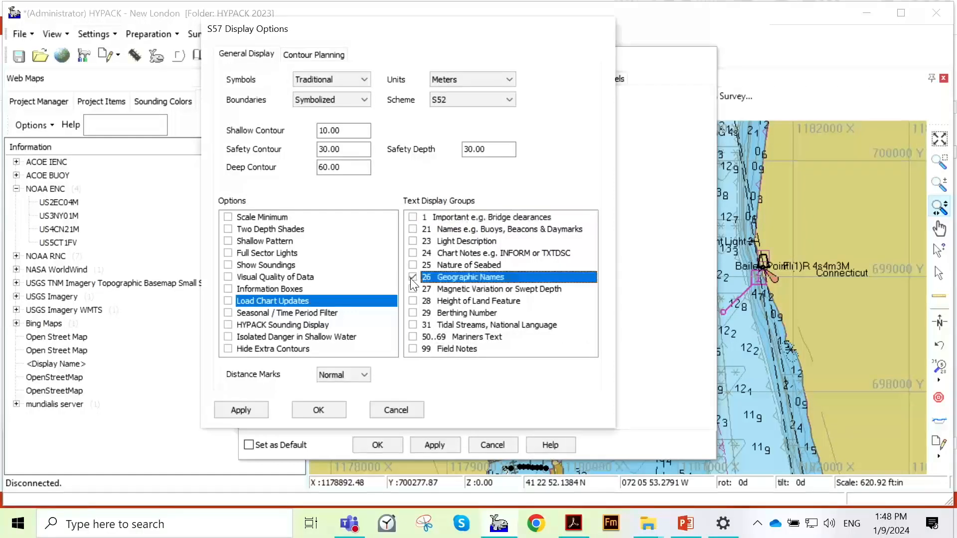
pyautogui.click(412, 240)
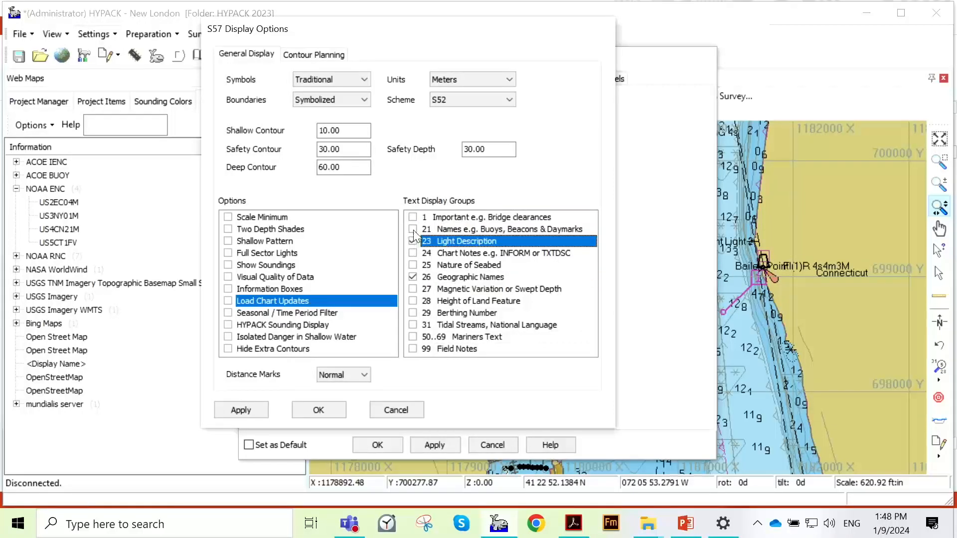
pyautogui.click(412, 229)
pyautogui.click(228, 265)
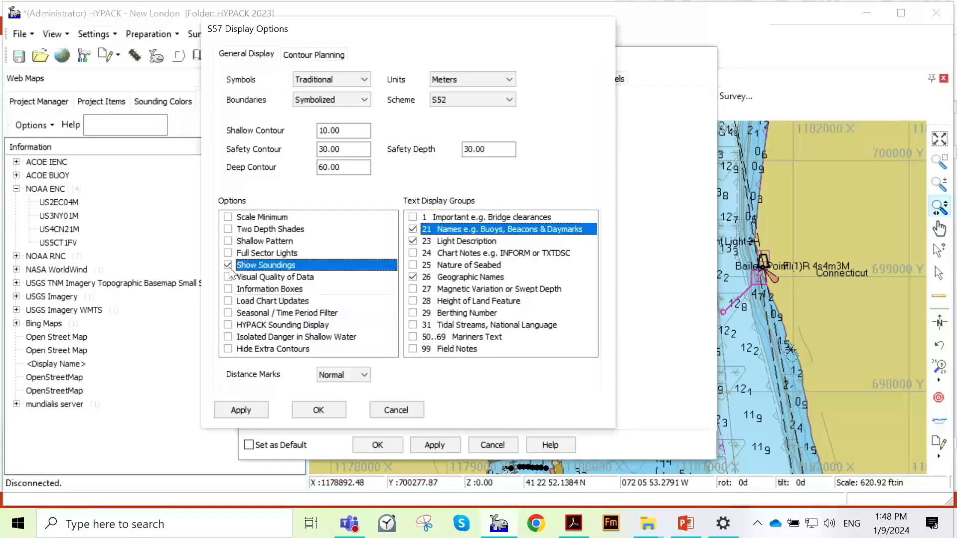
pyautogui.click(228, 349)
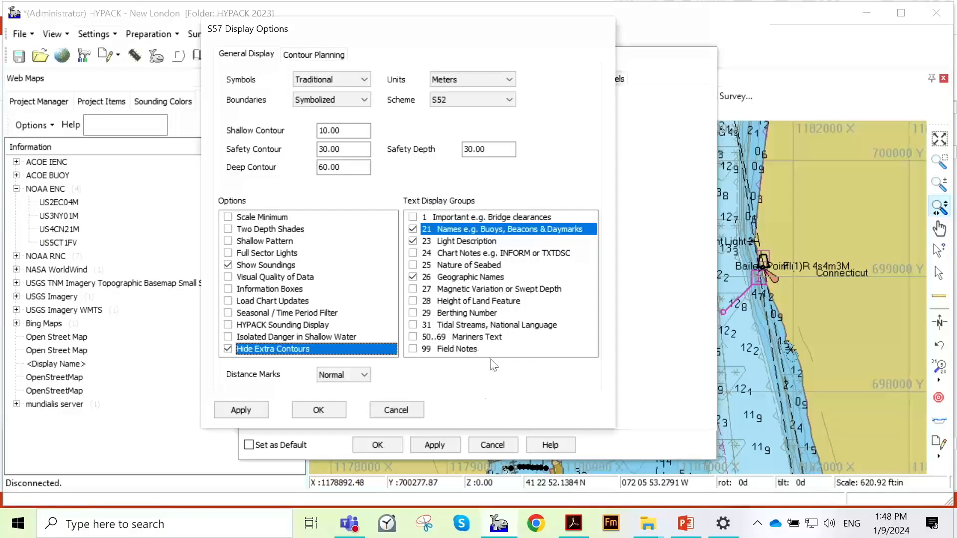
pyautogui.click(260, 409)
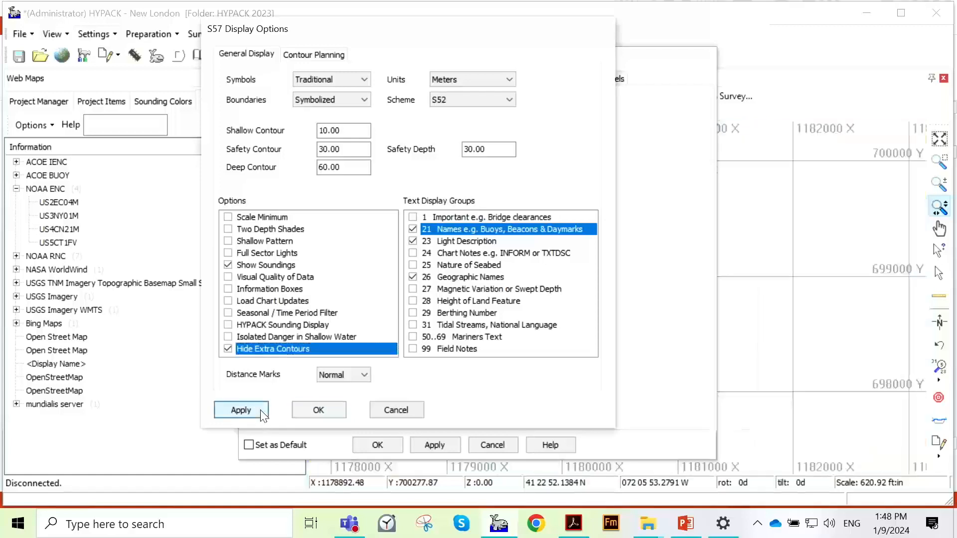
pyautogui.click(446, 440)
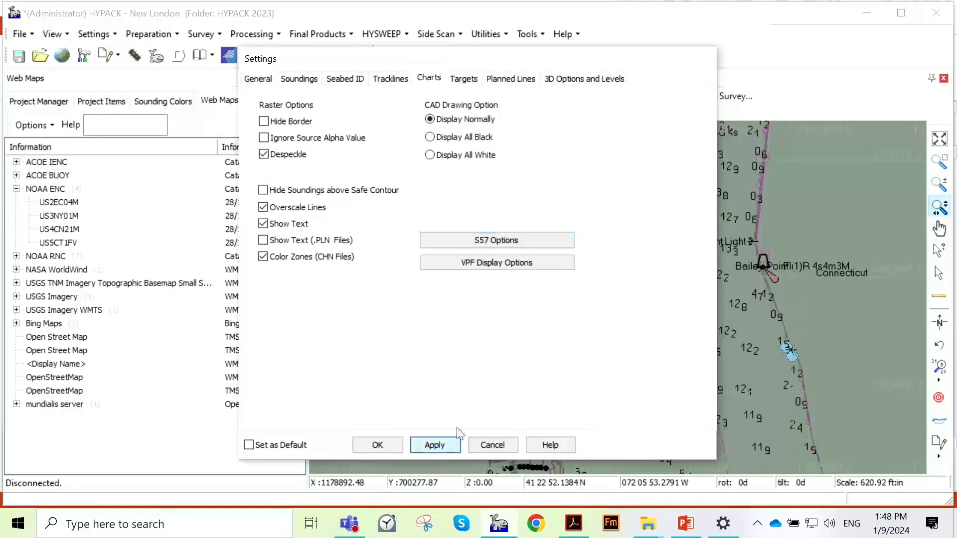
# - Move the Settings dialog aside to inspect the redrawn chart, and reopen the S57 display options
pyautogui.moveTo(578, 62); pyautogui.dragTo(289, 66)
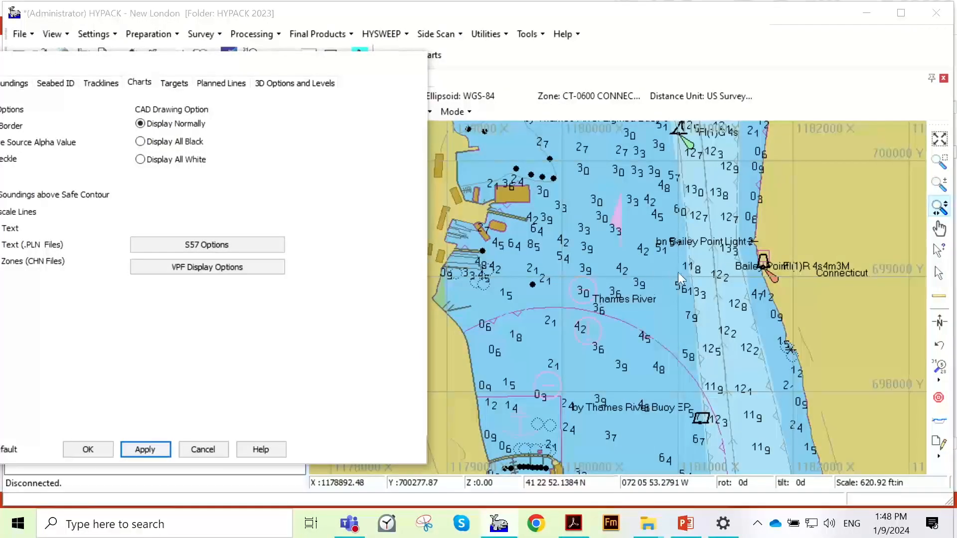
pyautogui.moveTo(160, 74); pyautogui.dragTo(241, 69)
pyautogui.click(300, 244)
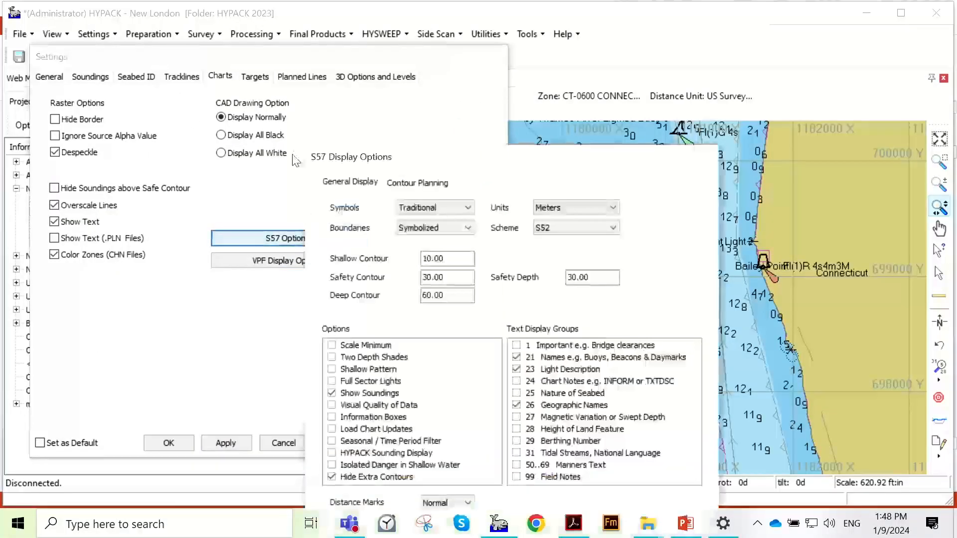
pyautogui.moveTo(449, 164); pyautogui.dragTo(329, 70)
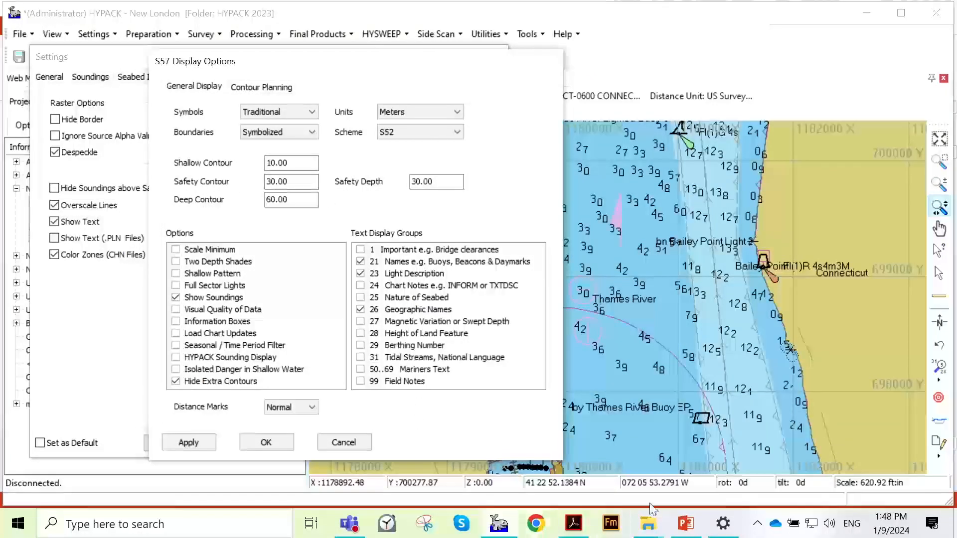
# - Switch to the HYPACK Background Charts 2024 presentation in PowerPoint and find the ENC Chart Display Options slide
pyautogui.click(686, 523)
pyautogui.scroll(-13, 141, 248)
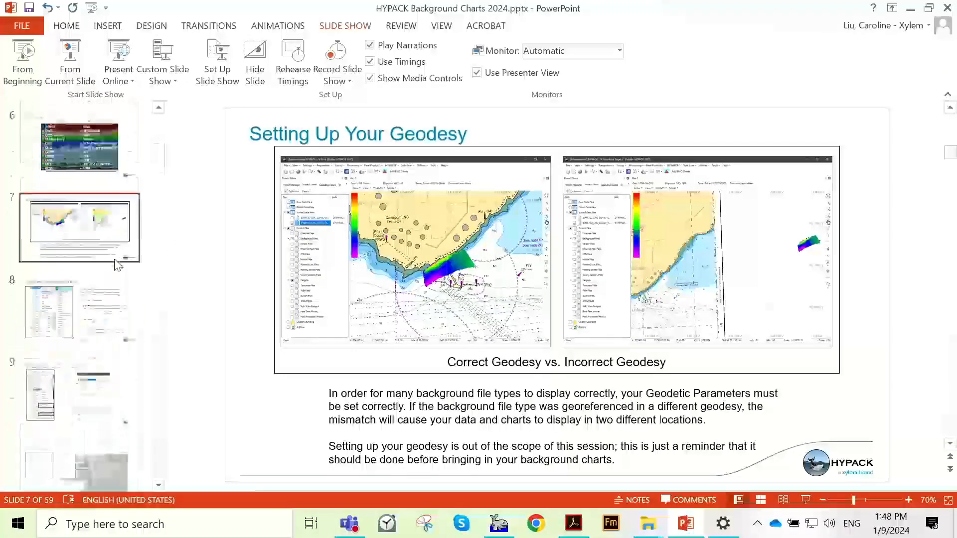
pyautogui.scroll(-6, 116, 263)
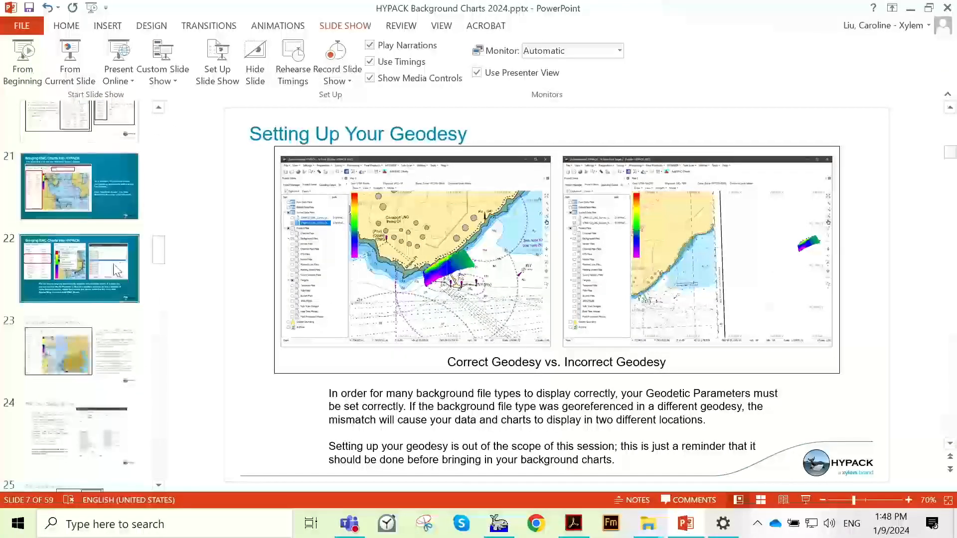
pyautogui.scroll(9, 107, 268)
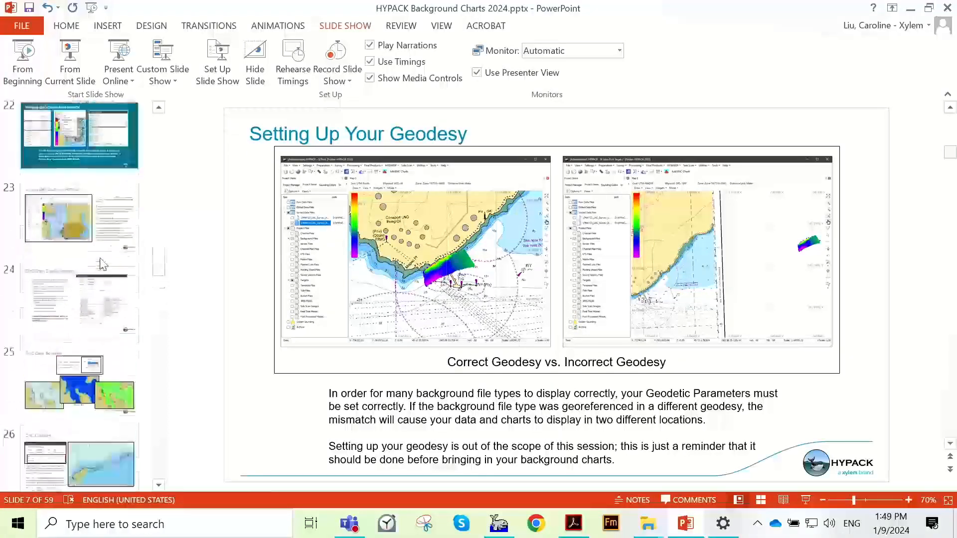
pyautogui.scroll(-3, 78, 344)
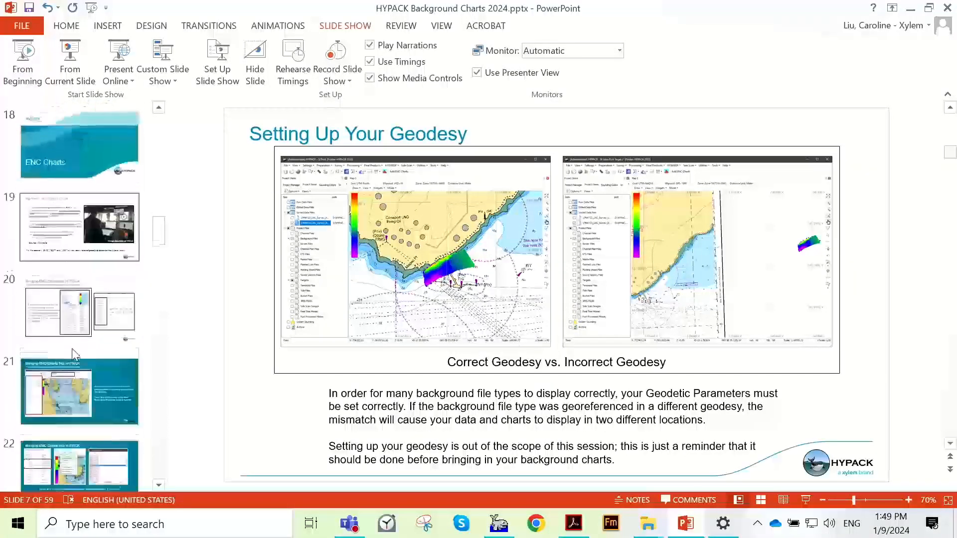
pyautogui.click(80, 351)
pyautogui.scroll(-3, 83, 354)
pyautogui.scroll(-3, 83, 355)
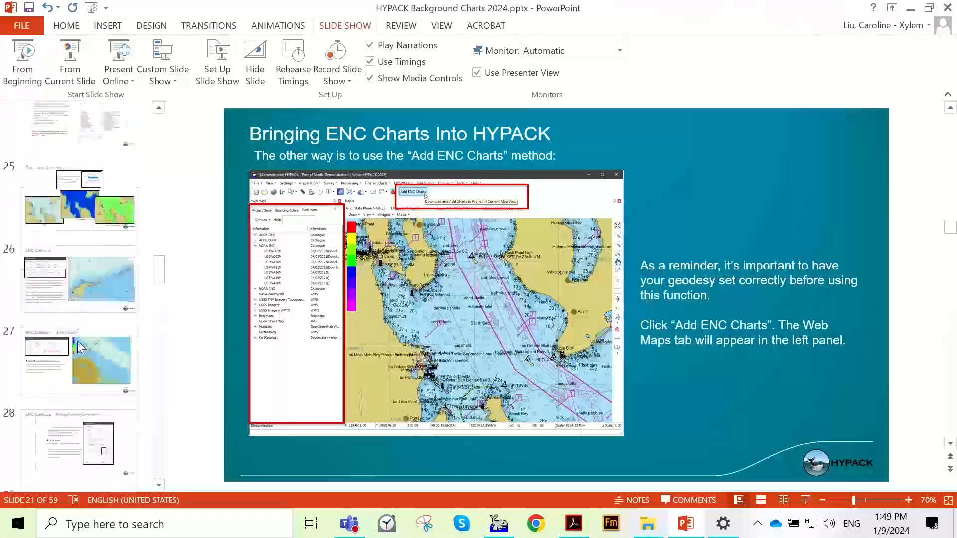
pyautogui.scroll(1, 94, 202)
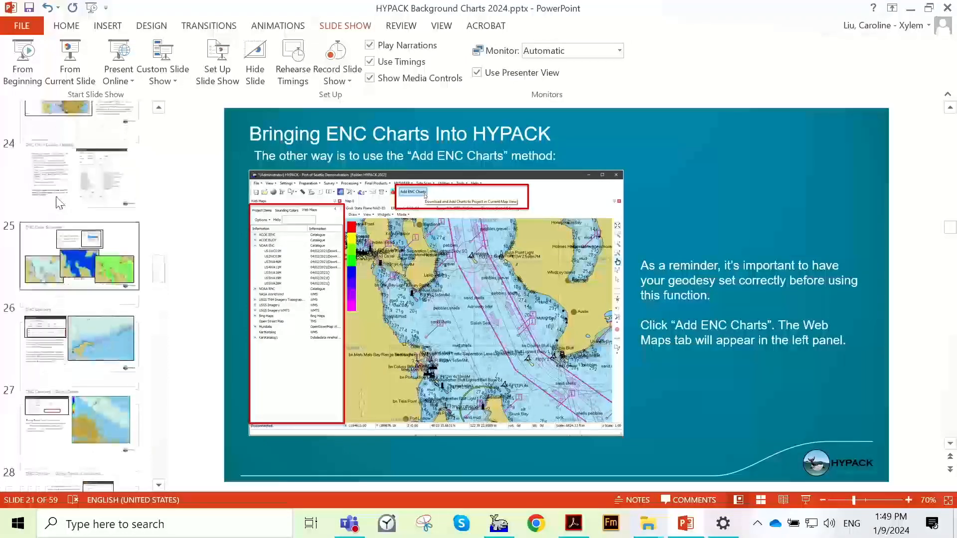
pyautogui.click(63, 204)
# - Review the ENC Contours slides on custom contours, Safety Depth and the Safety Depth calculation
pyautogui.scroll(1, 82, 223)
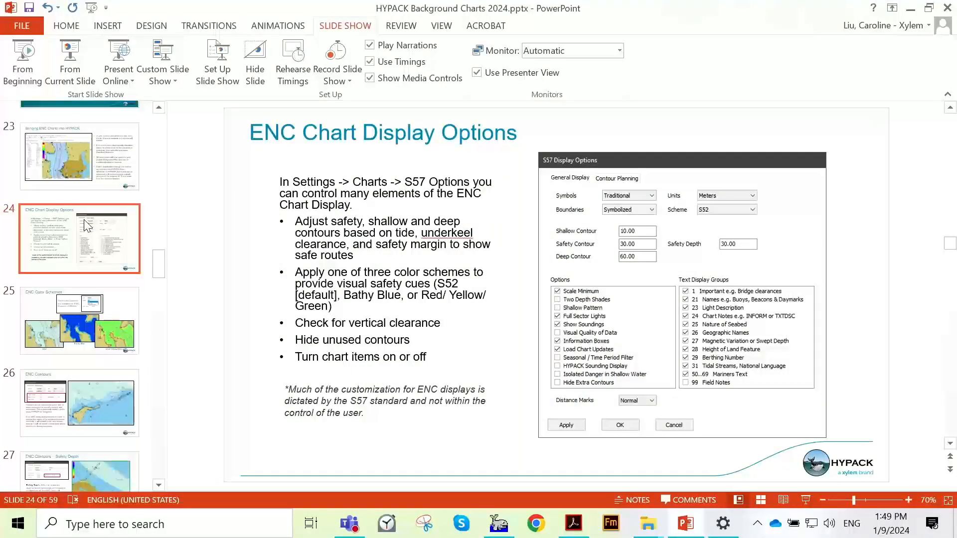
pyautogui.scroll(-2, 85, 224)
pyautogui.click(85, 272)
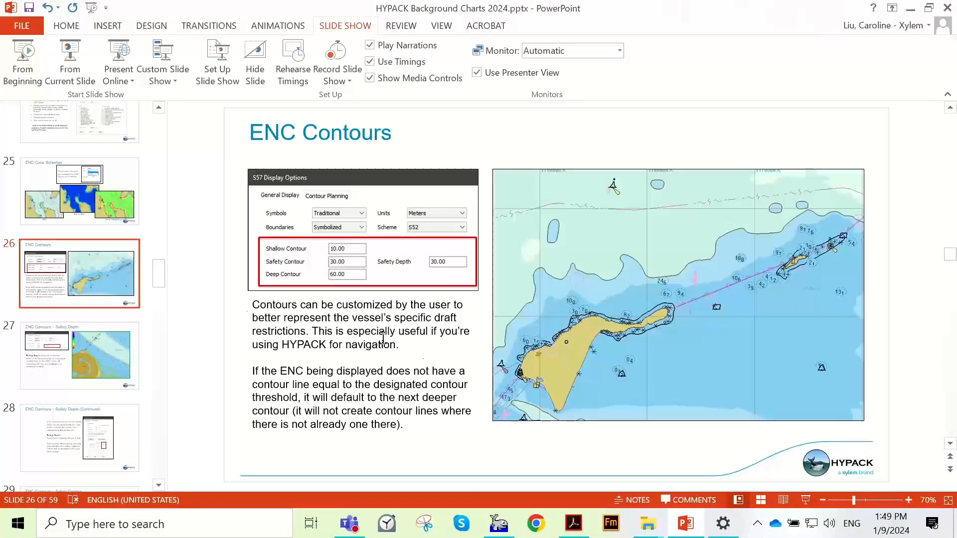
pyautogui.click(68, 334)
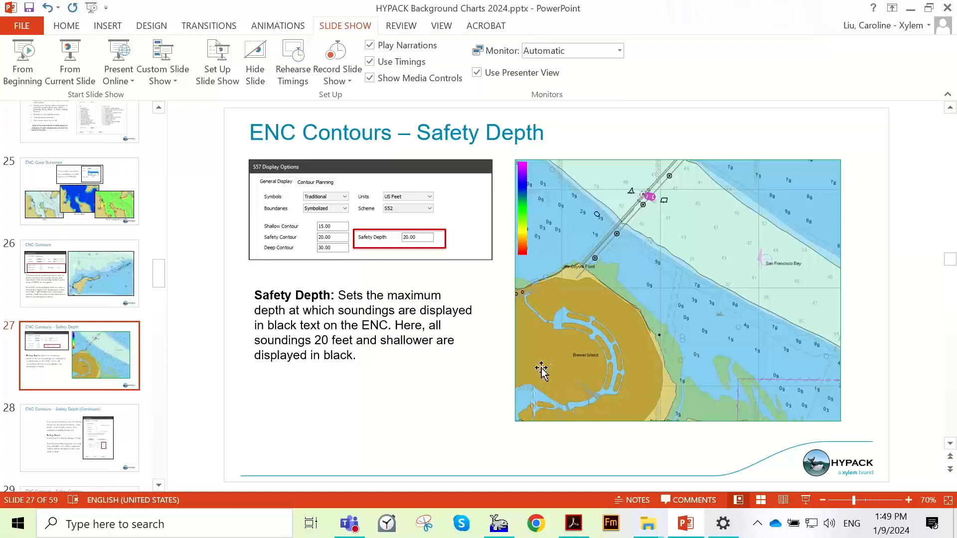
pyautogui.moveTo(573, 523)
pyautogui.click(96, 429)
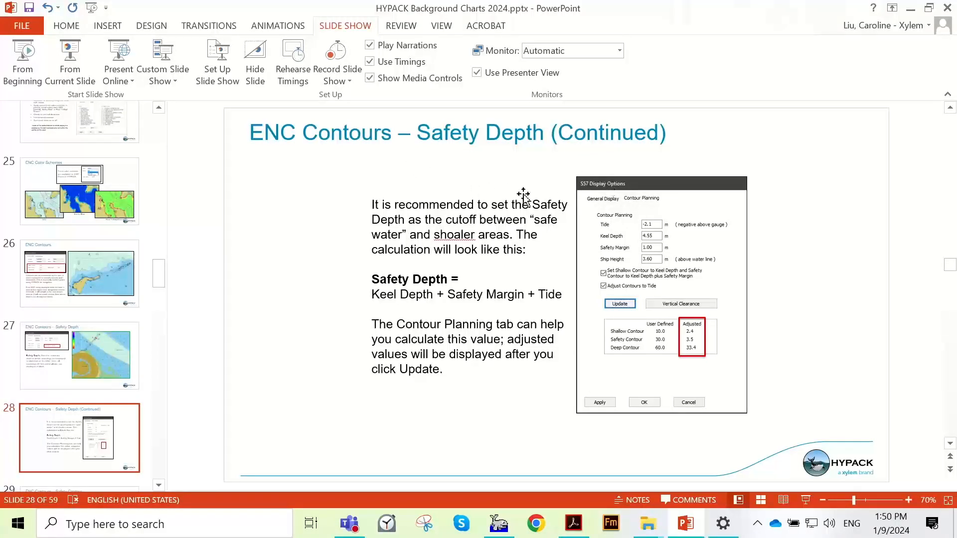
pyautogui.scroll(-1, 524, 196)
pyautogui.click(95, 337)
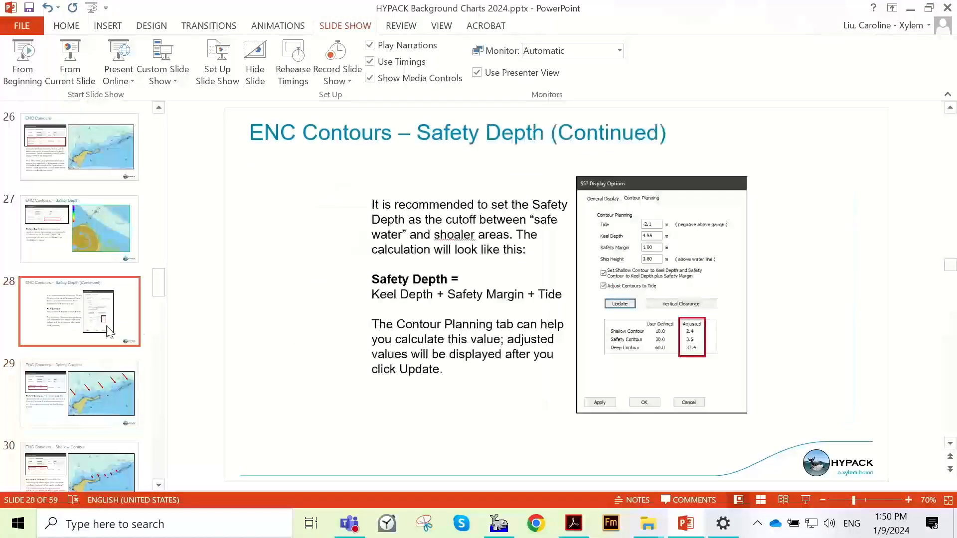
# - Switch back to HYPACK and view the Contour Planning settings of the S57 display options
pyautogui.click(493, 521)
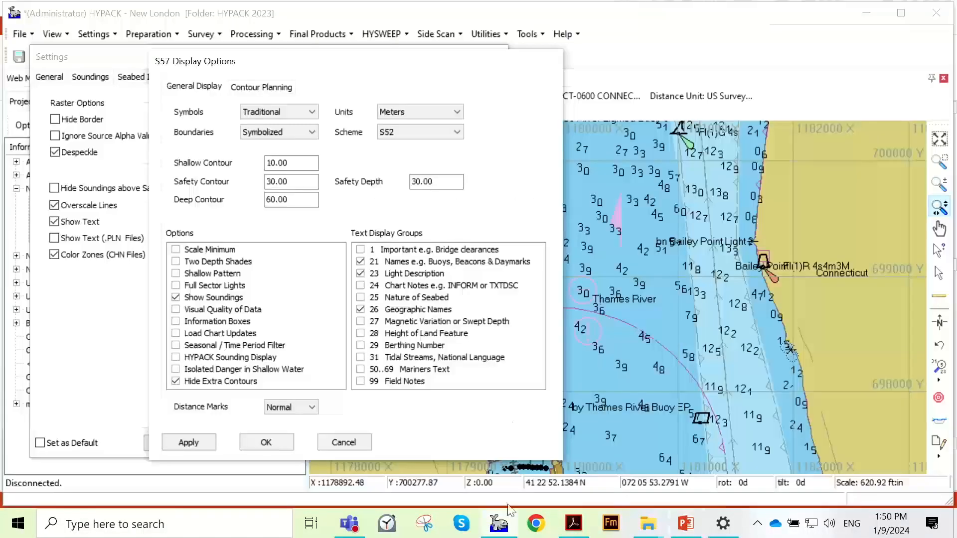
pyautogui.click(280, 89)
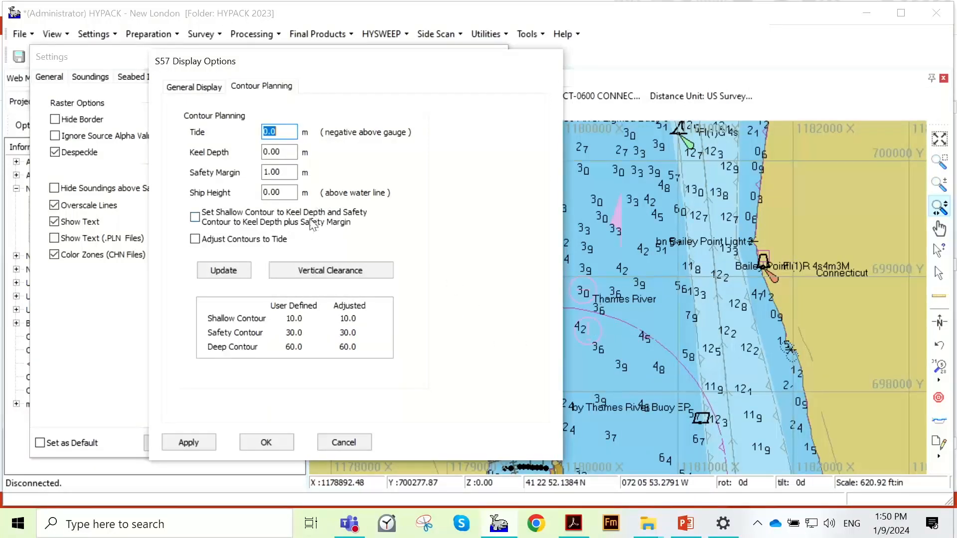
# - Return to the PowerPoint presentation and show the ENC Contours – Safety Contour slide
pyautogui.click(685, 522)
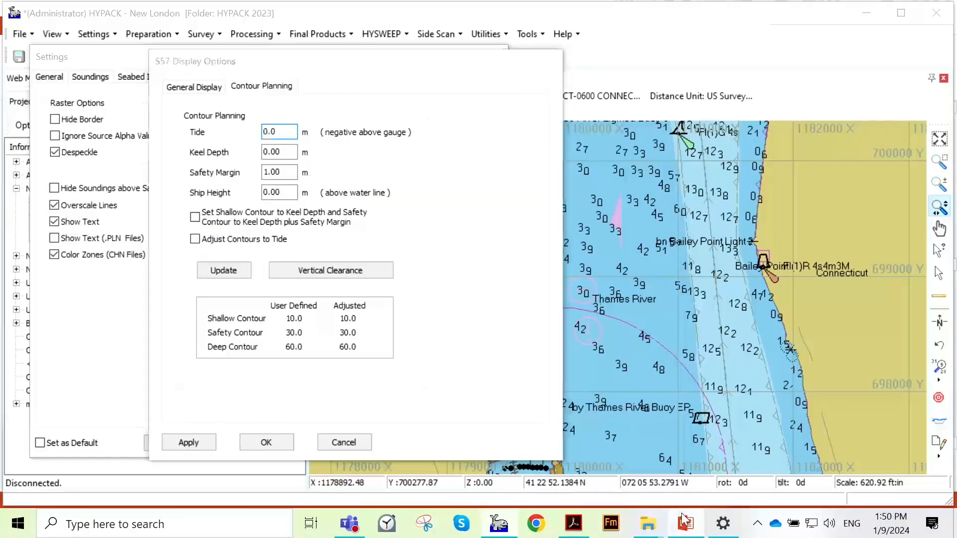
pyautogui.click(61, 401)
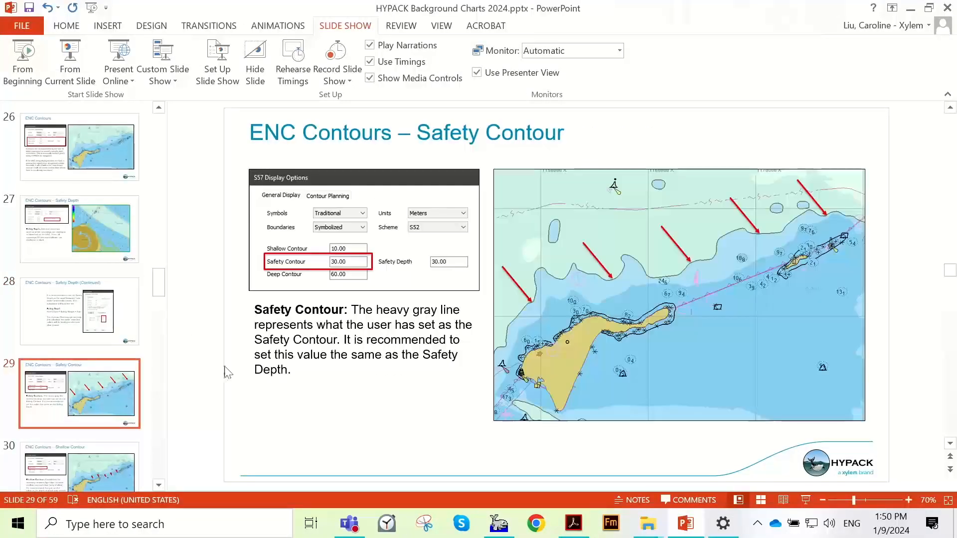
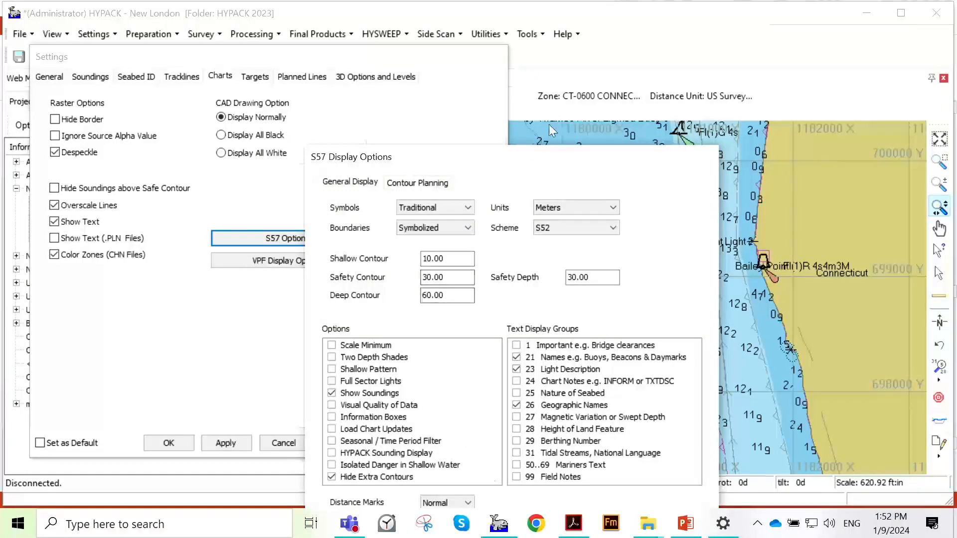
# - Close the S57 display options and Settings, and bring the coastal waters around Goshen Point and New London Harbor into view on the chart
pyautogui.moveTo(517, 157); pyautogui.dragTo(380, 64)
pyautogui.click(359, 445)
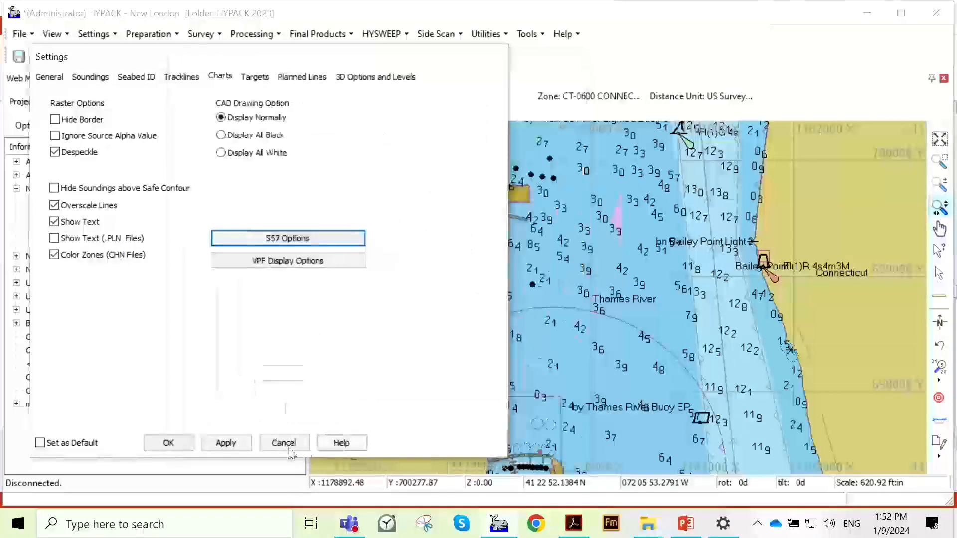
pyautogui.click(290, 444)
pyautogui.scroll(-3, 648, 202)
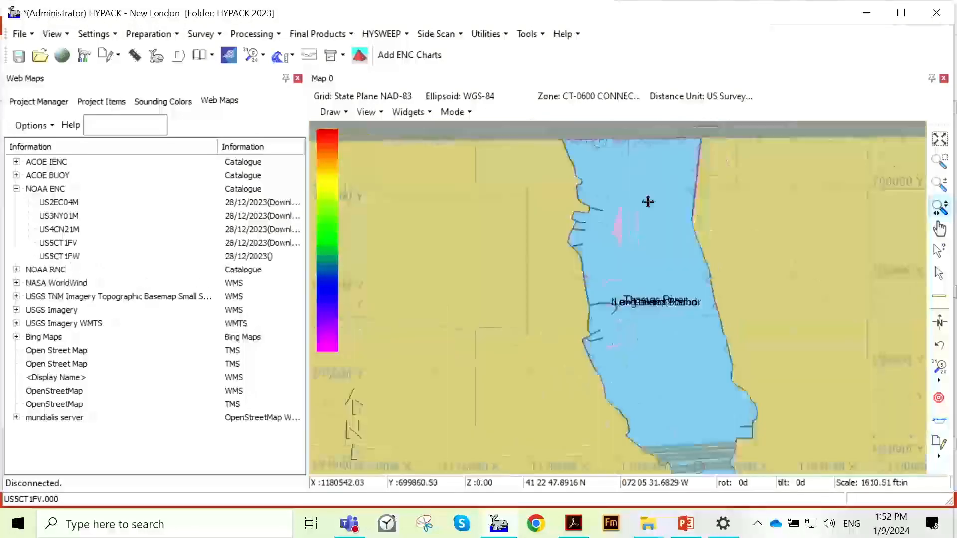
pyautogui.scroll(-3, 648, 202)
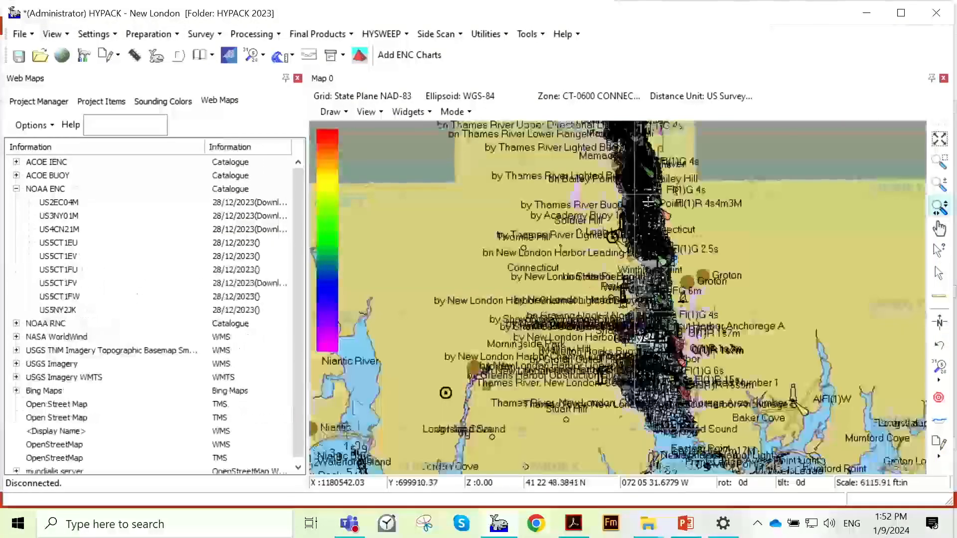
pyautogui.scroll(-2, 648, 202)
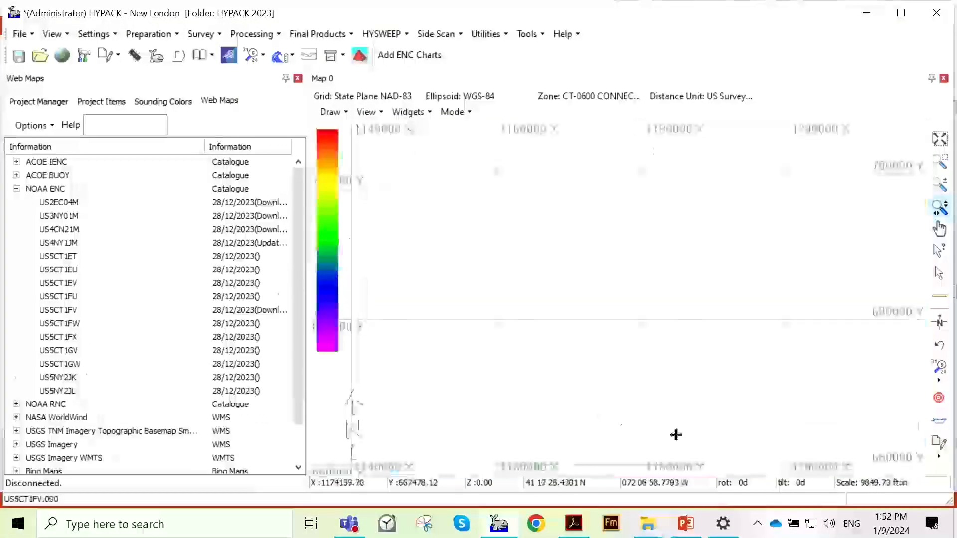
pyautogui.scroll(3, 676, 435)
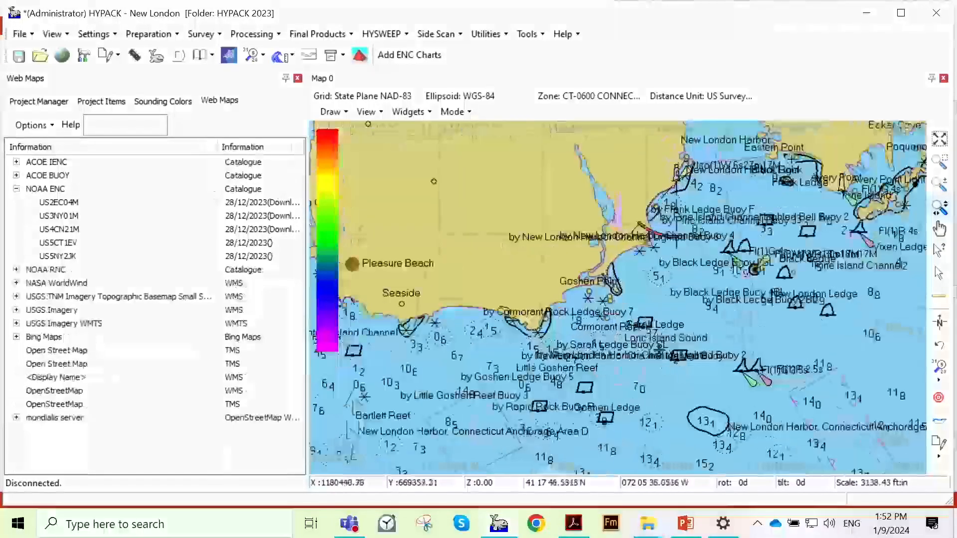
# - In the S57 display options, set Shallow Contour to 5, Safety Contour to 7, Deep Contour to 10 and Safety Depth to 7
pyautogui.click(203, 37)
pyautogui.click(113, 38)
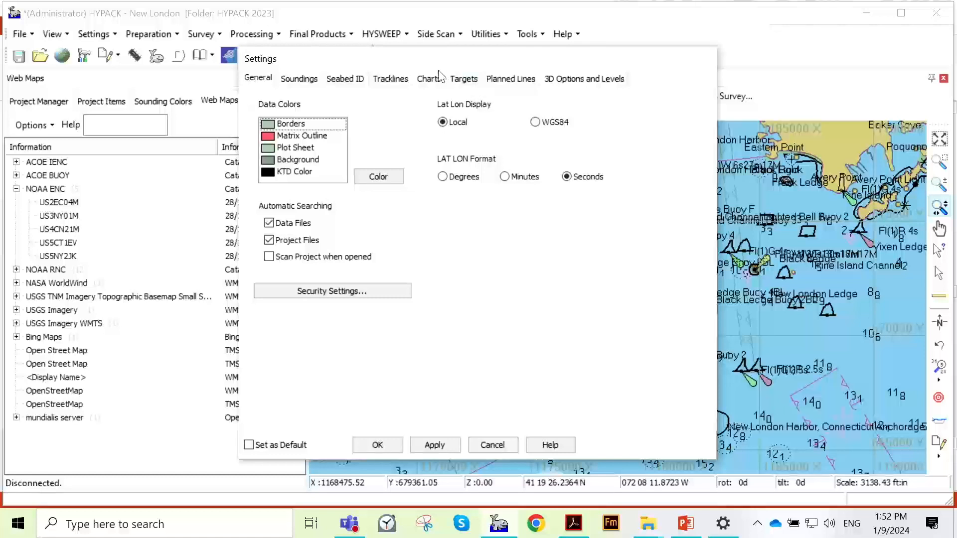
pyautogui.click(438, 77)
pyautogui.click(526, 241)
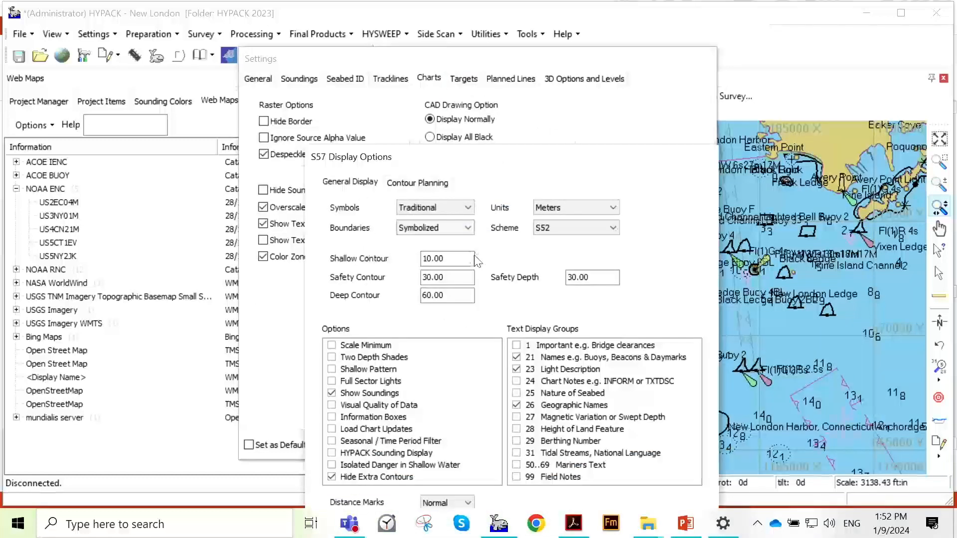
pyautogui.moveTo(472, 259); pyautogui.dragTo(374, 248)
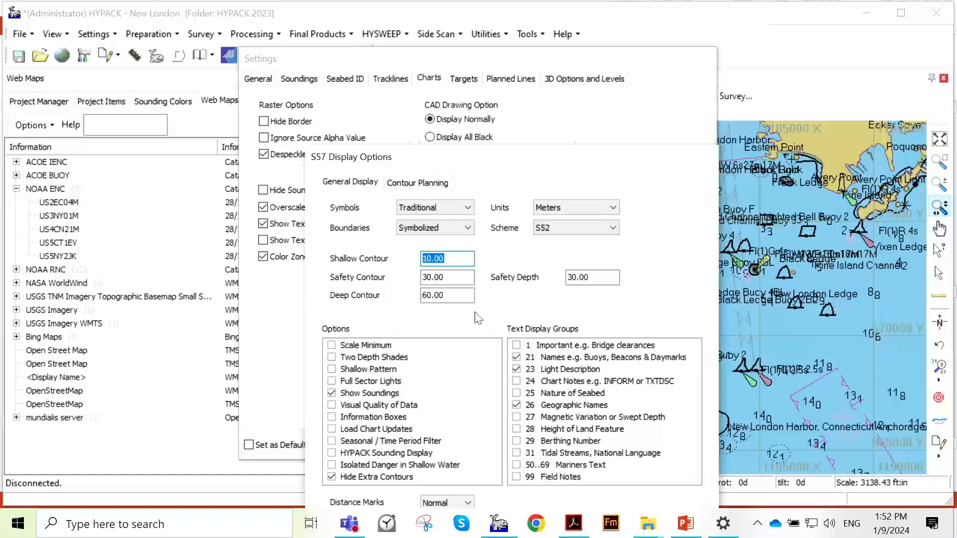
pyautogui.write('5')
pyautogui.press('Tab')
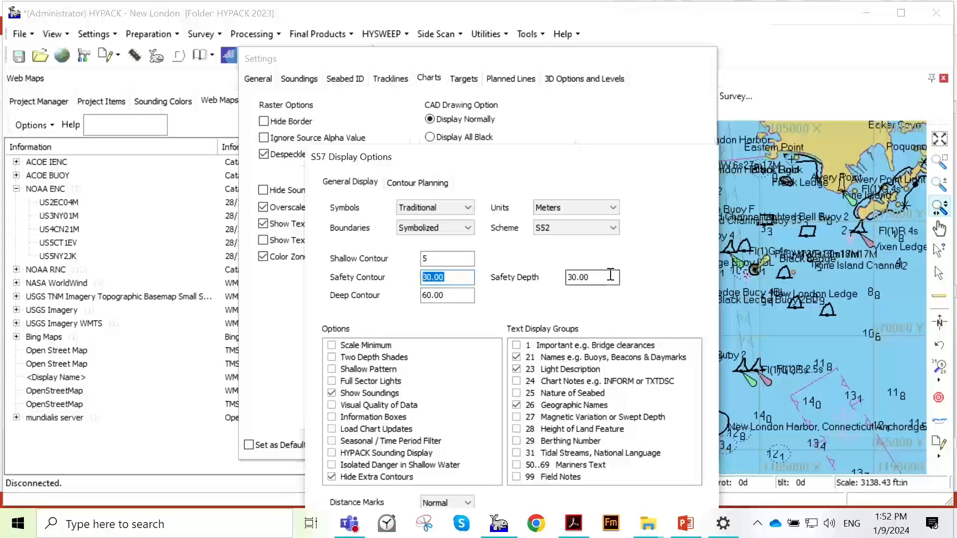
pyautogui.write('7')
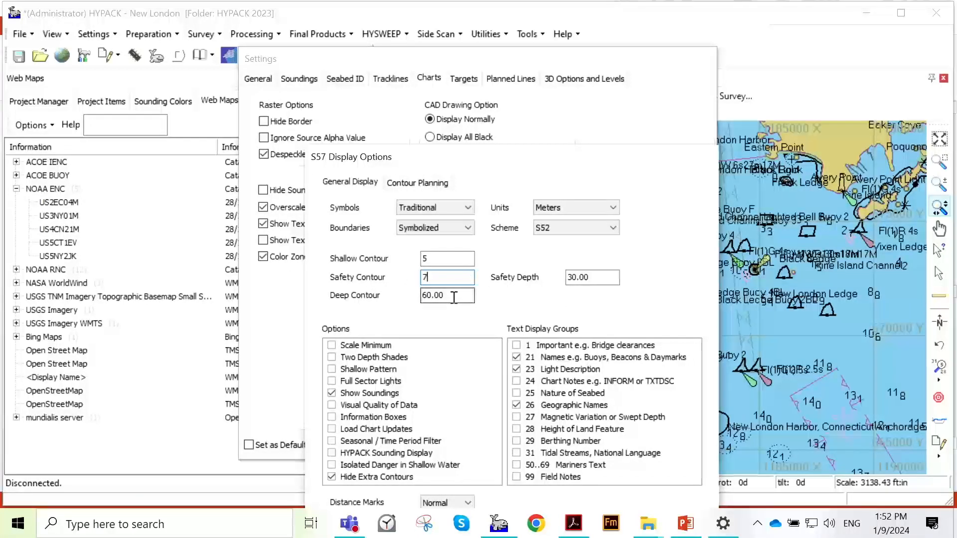
pyautogui.press('Tab')
pyautogui.write('10')
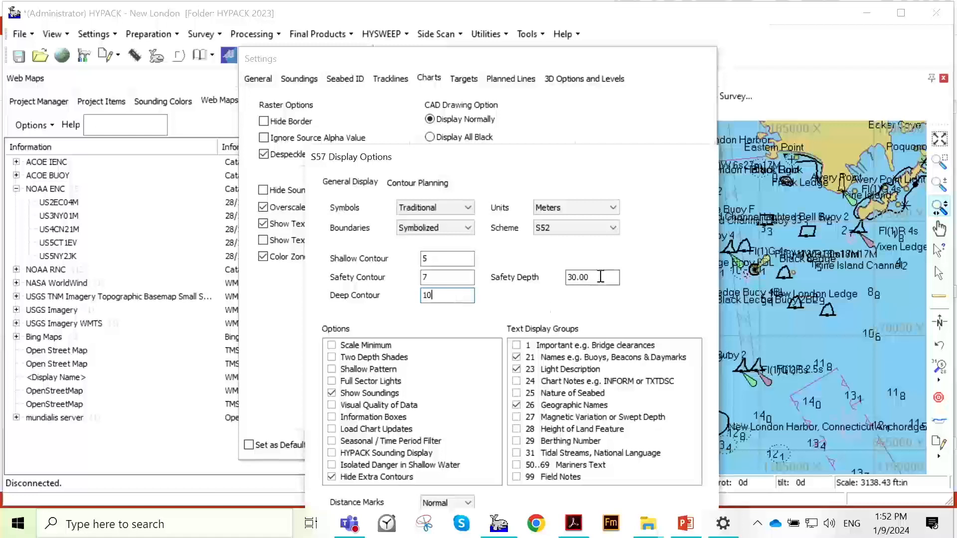
pyautogui.press('Tab')
pyautogui.write('7')
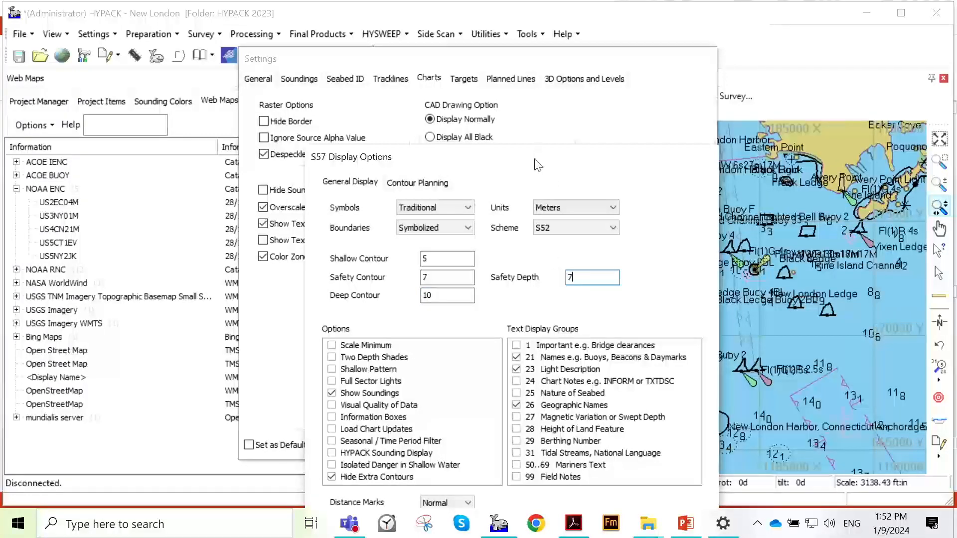
# - Apply the new S57 display options to the chart and close both the options and the Settings dialog
pyautogui.moveTo(536, 165); pyautogui.dragTo(494, 101)
pyautogui.click(331, 474)
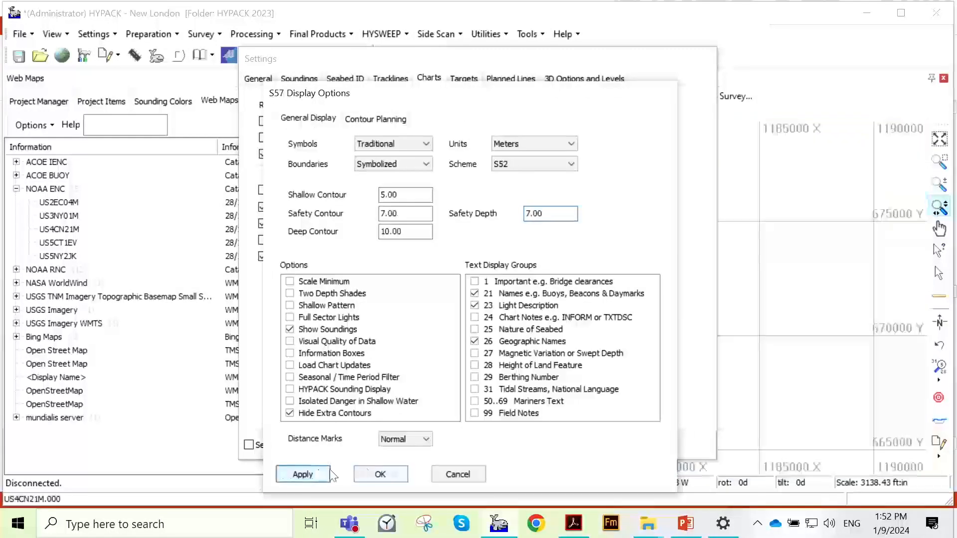
pyautogui.click(379, 473)
pyautogui.click(436, 444)
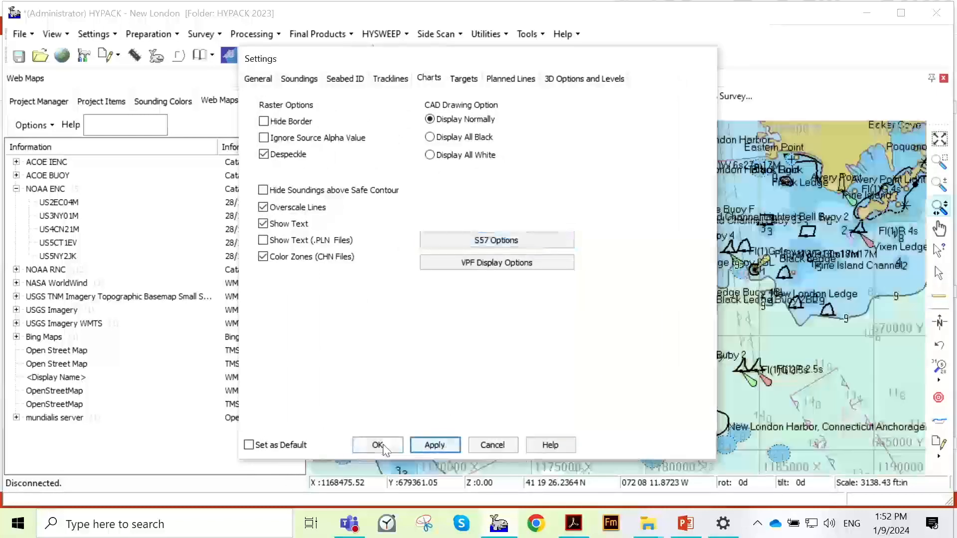
pyautogui.click(382, 446)
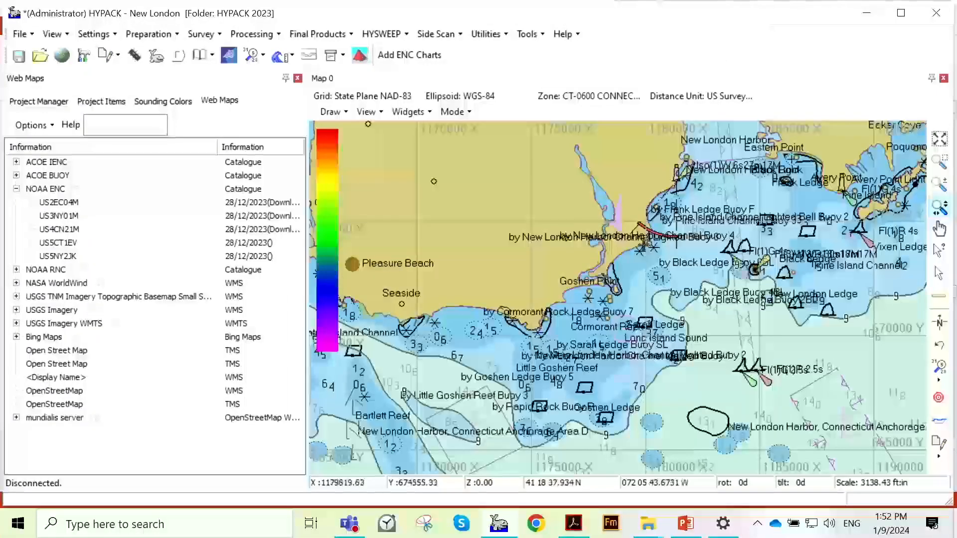
# - Examine the depth shading, contour lines and soundings on the chart around Goshen Ledge and Little Goshen Reef
pyautogui.scroll(-3, 584, 223)
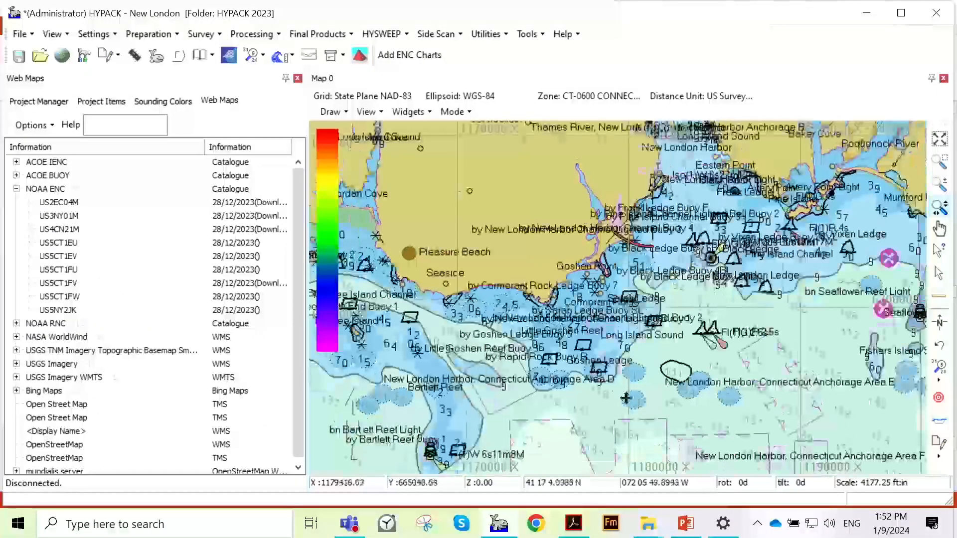
pyautogui.scroll(1, 626, 399)
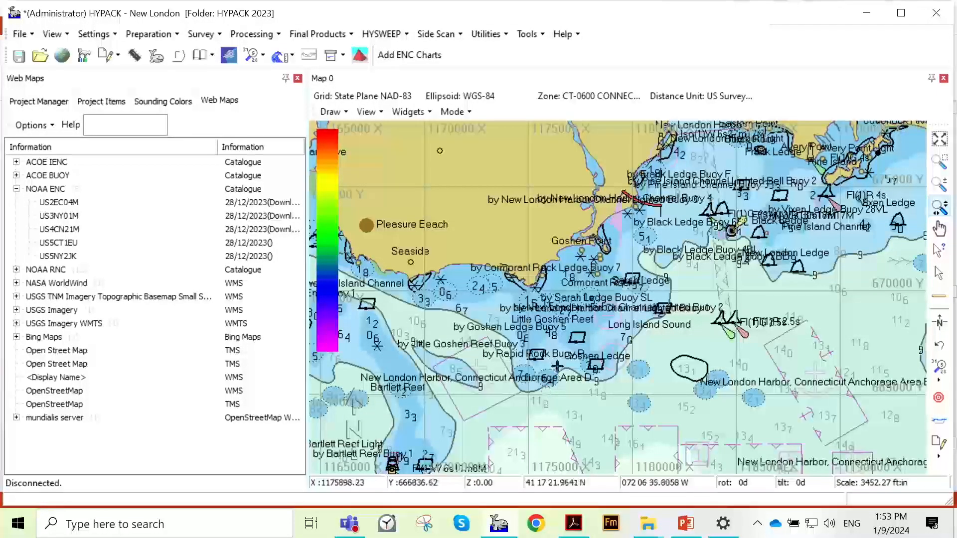
pyautogui.scroll(1, 557, 366)
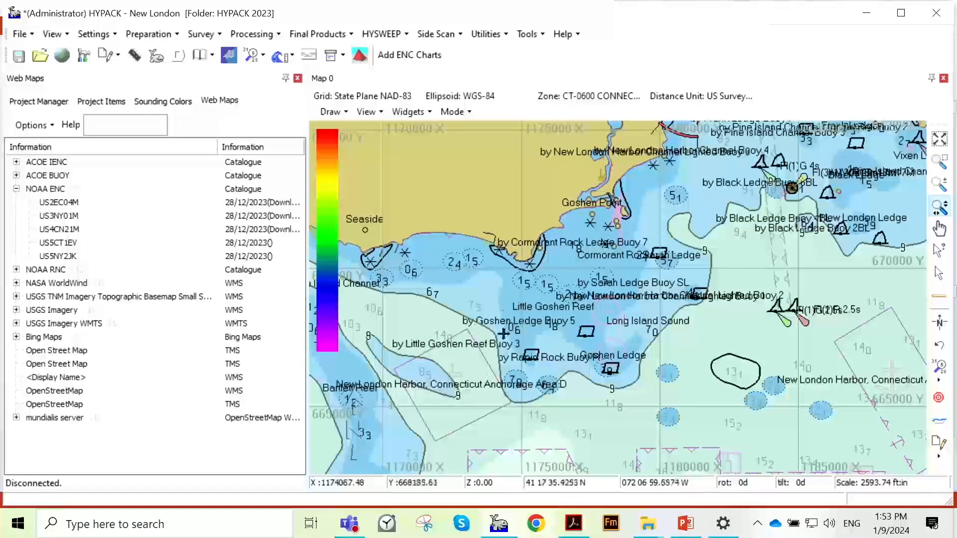
pyautogui.scroll(1, 480, 229)
pyautogui.scroll(-1, 425, 210)
pyautogui.scroll(-1, 383, 208)
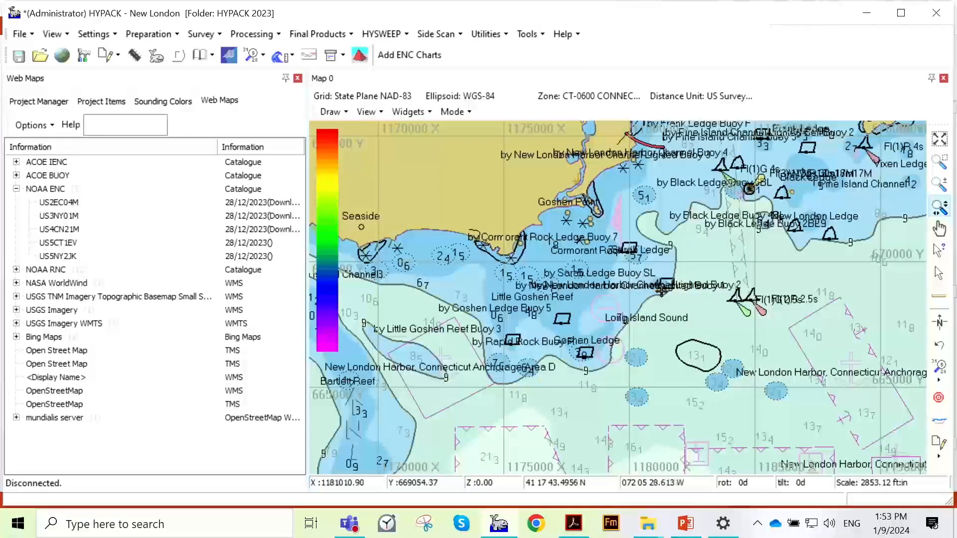
pyautogui.scroll(5, 661, 291)
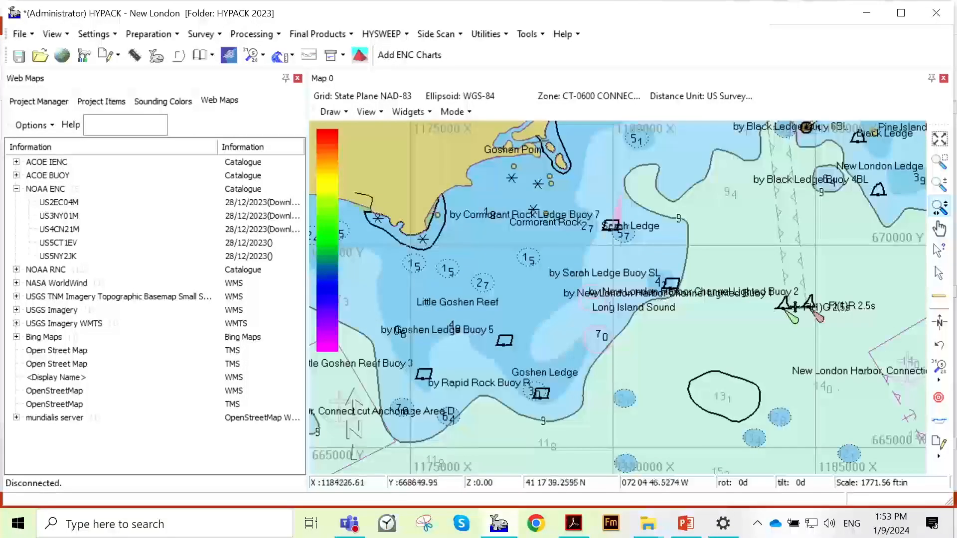
# - Switch to the PowerPoint presentation and review the ENC Editor slide
pyautogui.click(684, 524)
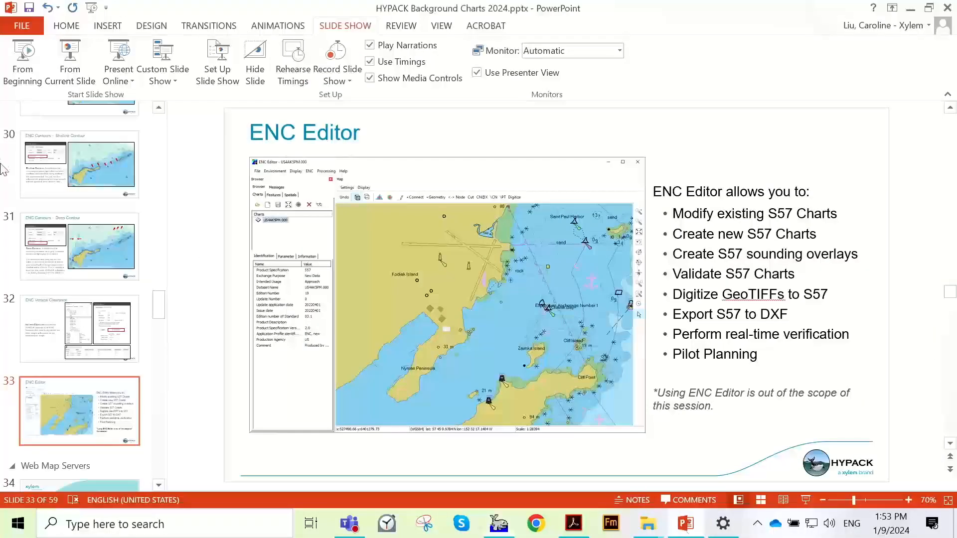
pyautogui.scroll(-1, 5, 180)
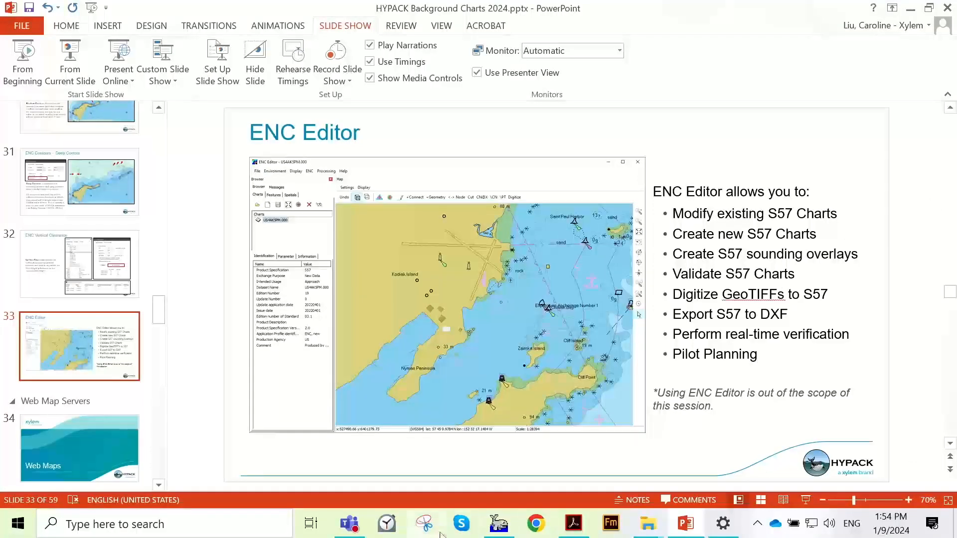
# - Switch back to HYPACK and examine the ENC chart text at overview scale and close up at New London Harbor
pyautogui.click(499, 528)
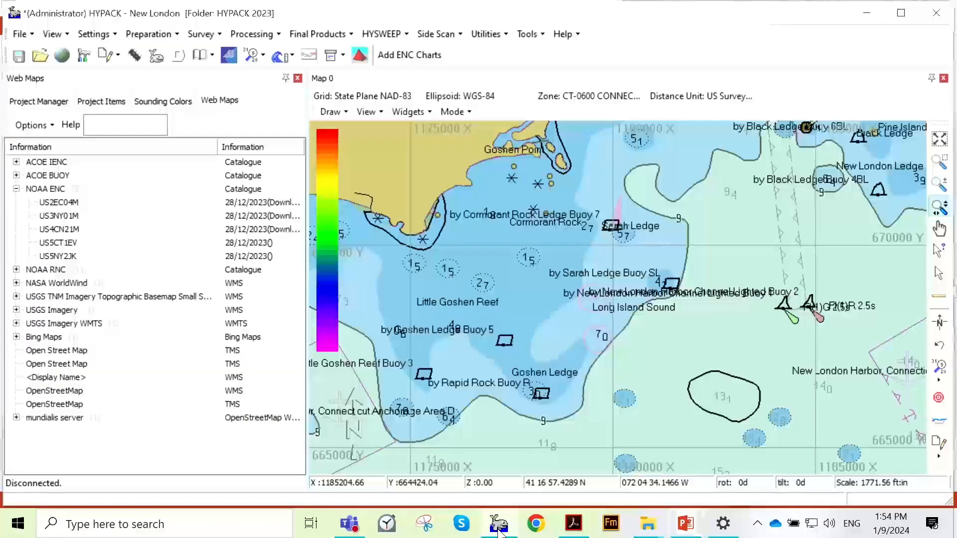
pyautogui.scroll(-2, 525, 342)
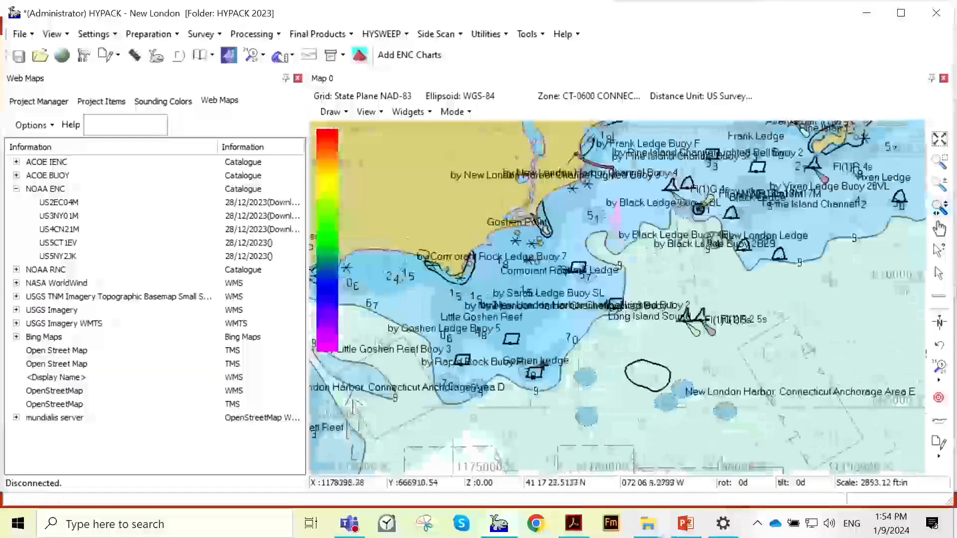
pyautogui.scroll(-11, 544, 367)
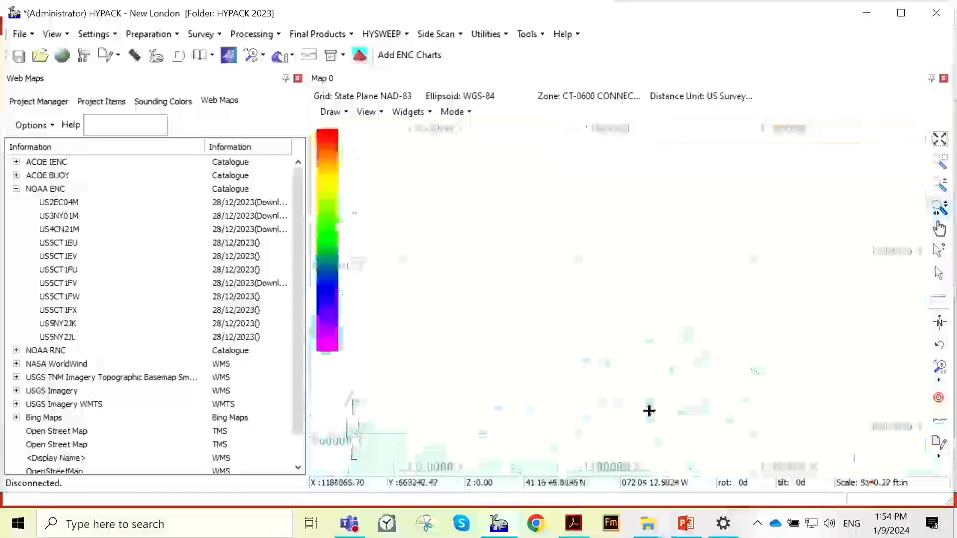
pyautogui.scroll(-5, 649, 410)
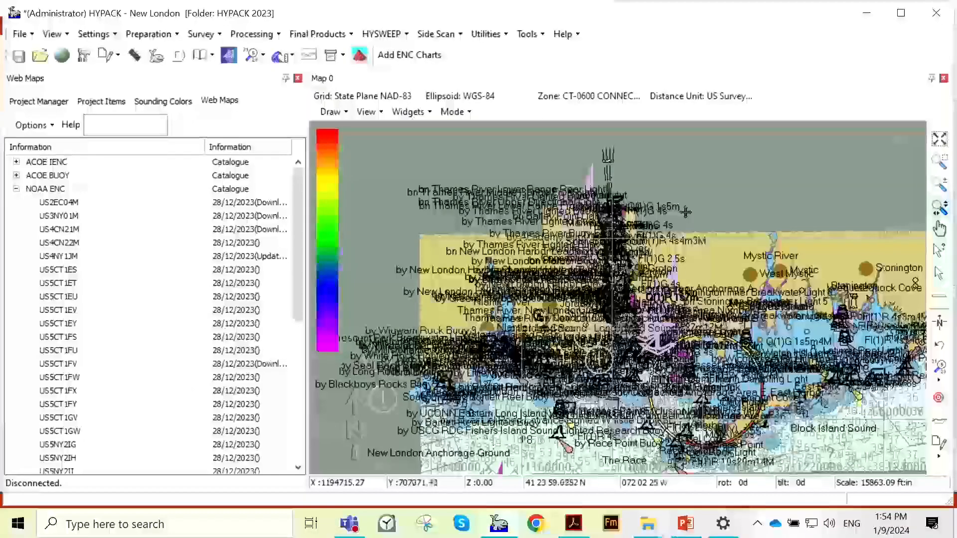
pyautogui.scroll(-1, 677, 210)
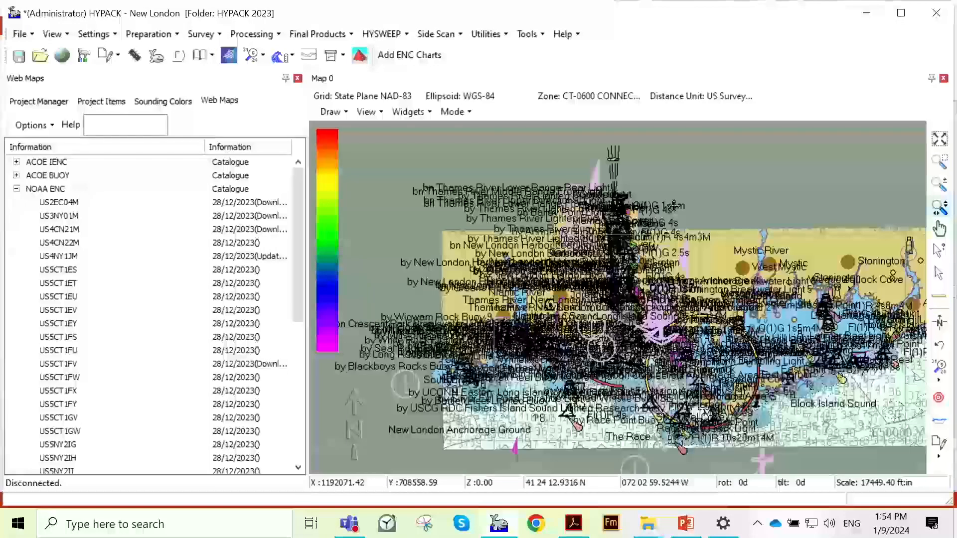
pyautogui.scroll(-1, 674, 206)
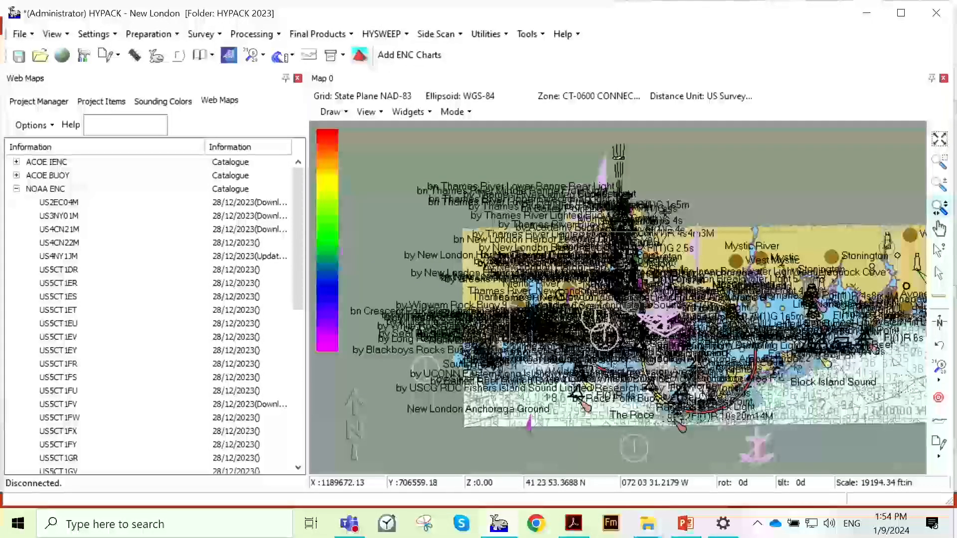
pyautogui.scroll(5, 656, 209)
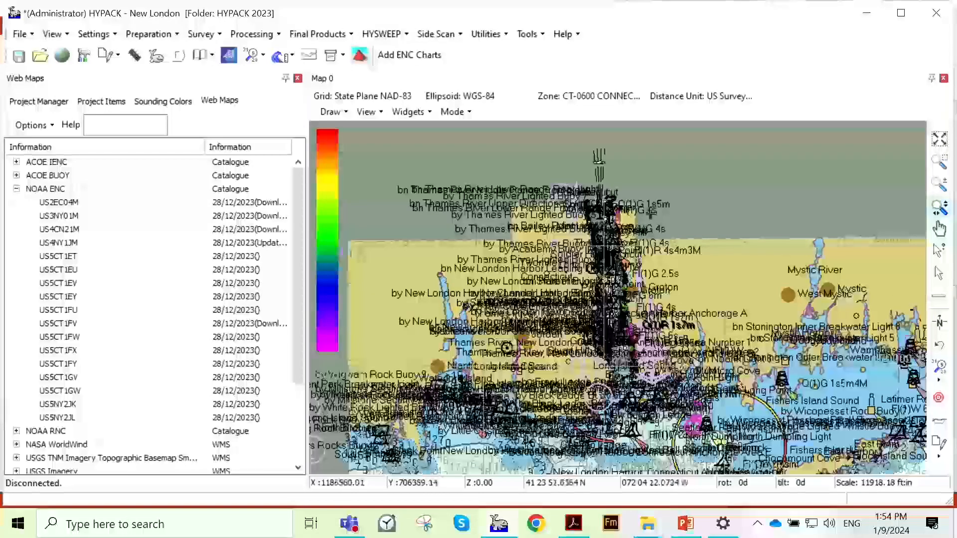
pyautogui.scroll(5, 673, 280)
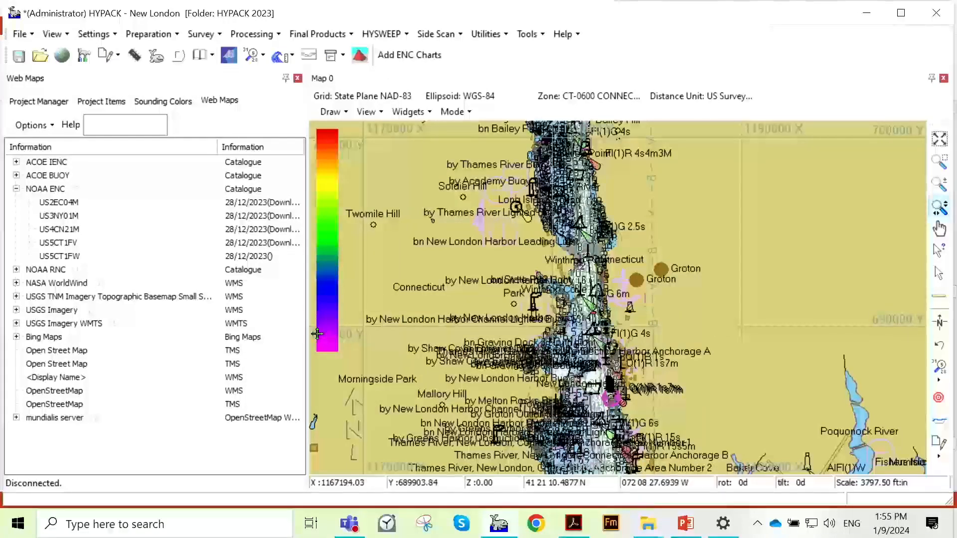
pyautogui.scroll(8, 662, 342)
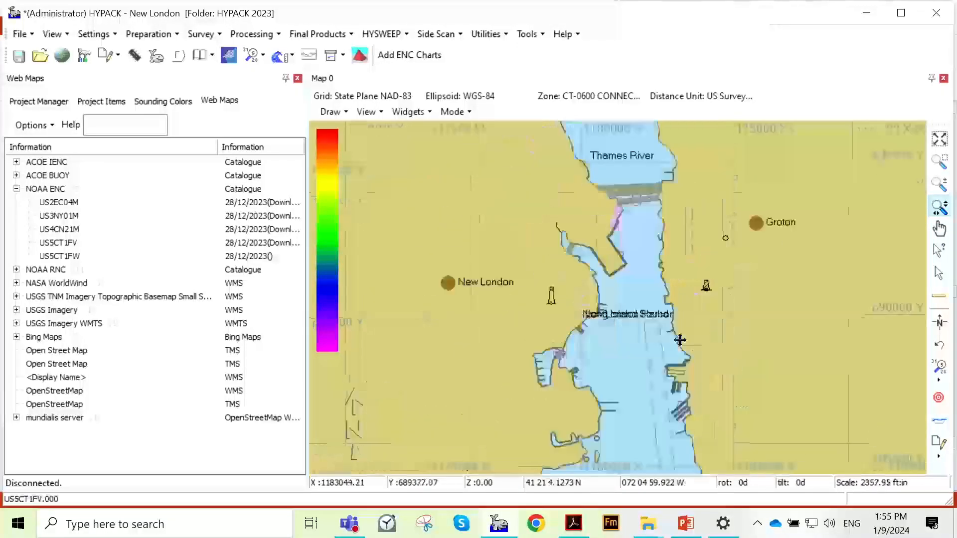
pyautogui.scroll(5, 680, 339)
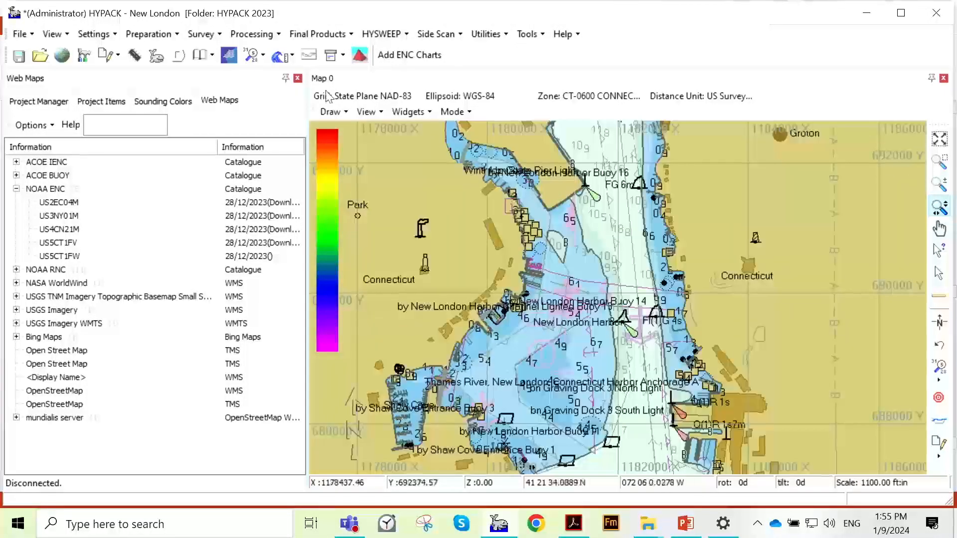
# - In the S57 display options, turn off text groups 21 Names, 23 Light Description and 26 Geographic Names, and turn off Show Soundings
pyautogui.click(114, 38)
pyautogui.click(116, 52)
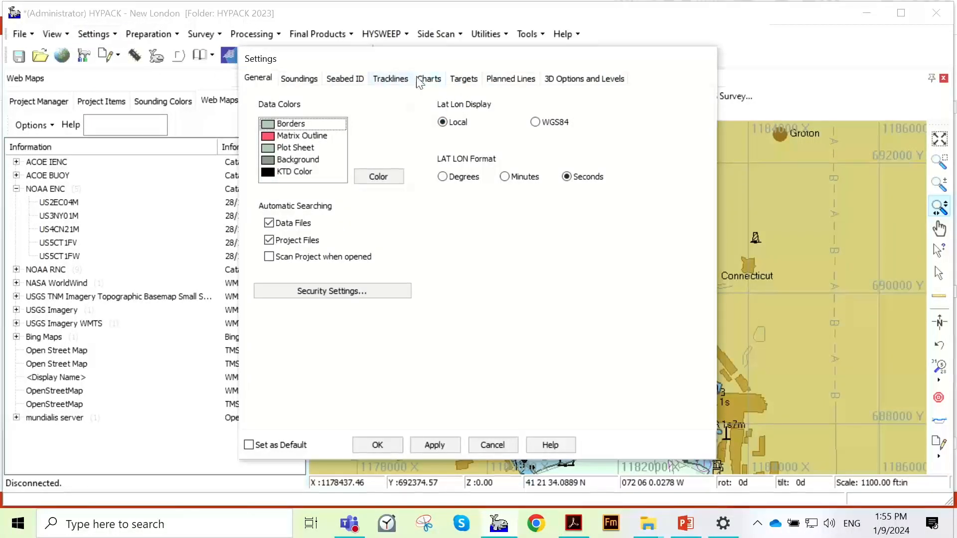
pyautogui.click(420, 81)
pyautogui.click(495, 239)
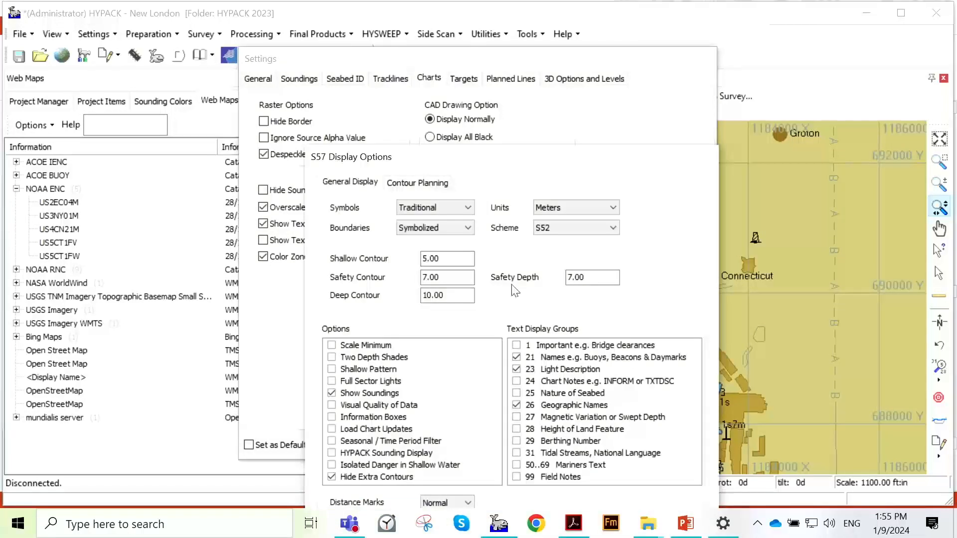
pyautogui.click(517, 357)
pyautogui.click(516, 369)
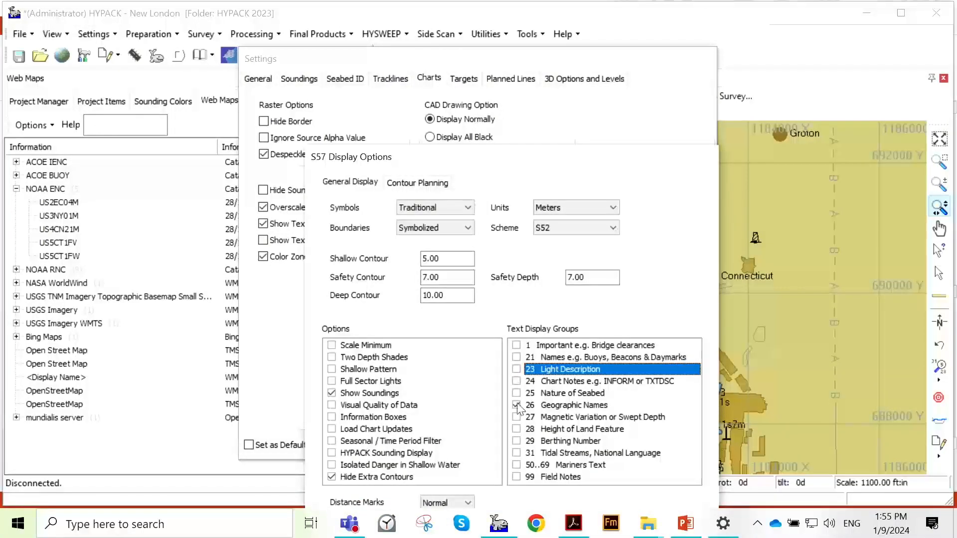
pyautogui.click(516, 406)
pyautogui.click(331, 393)
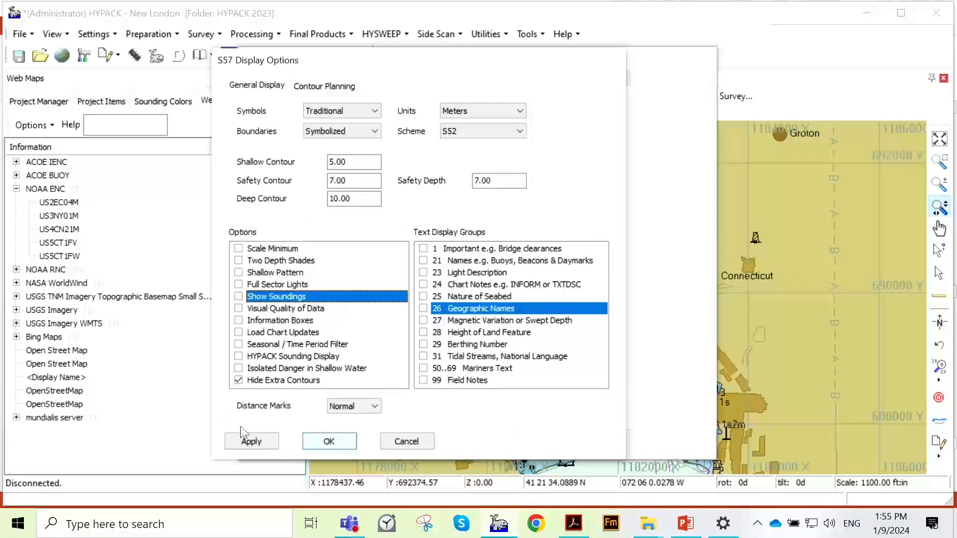
# - Apply the S57 display options, close the Settings dialog and inspect the decluttered chart around New London Harbor
pyautogui.click(252, 441)
pyautogui.click(343, 446)
pyautogui.click(431, 445)
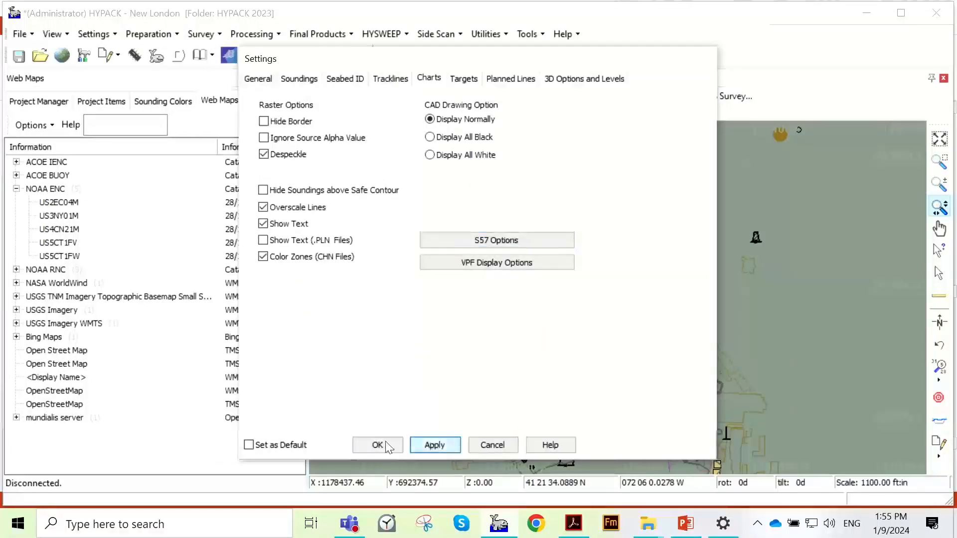
pyautogui.click(378, 445)
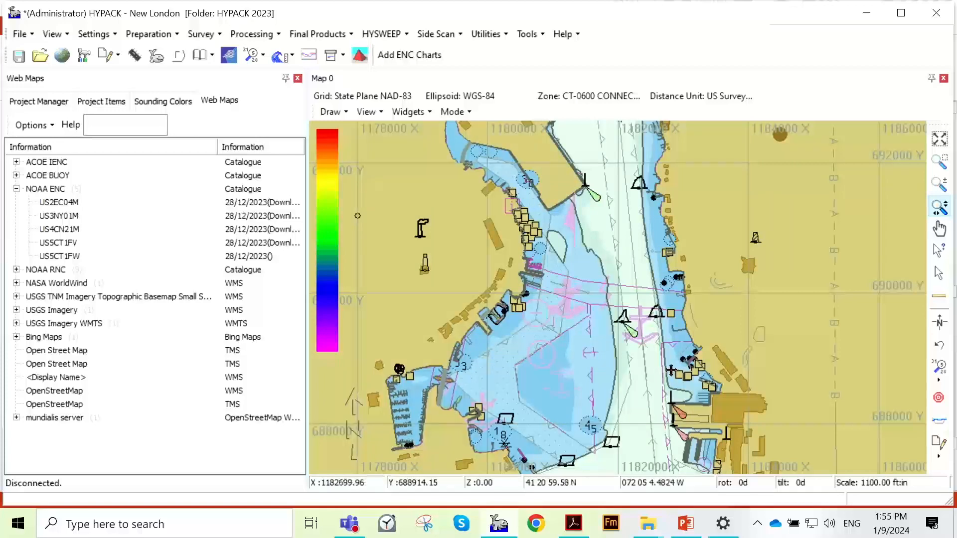
pyautogui.scroll(1, 579, 367)
pyautogui.scroll(1, 569, 358)
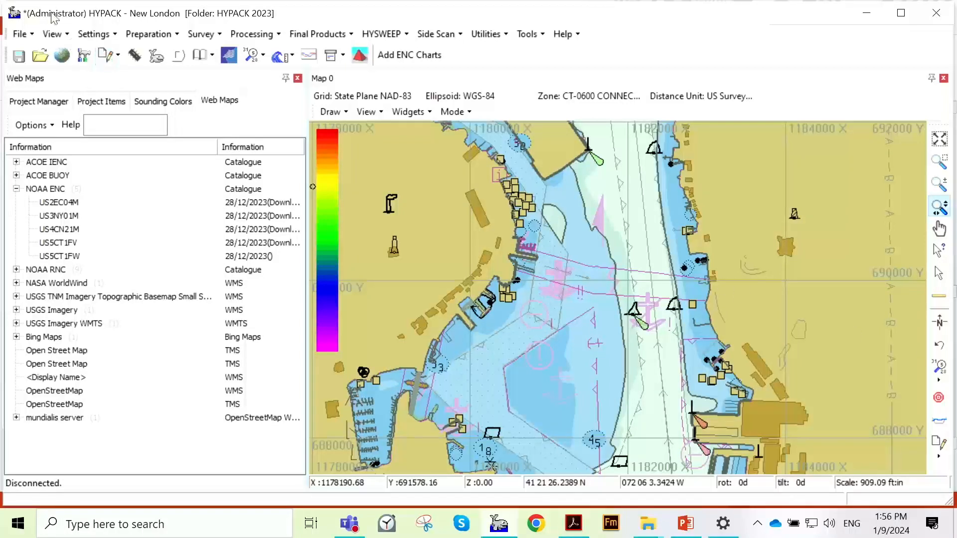
# - Review the chart's S57 display options, including the available depth units, and close the dialogs keeping Meters
pyautogui.click(110, 35)
pyautogui.click(105, 52)
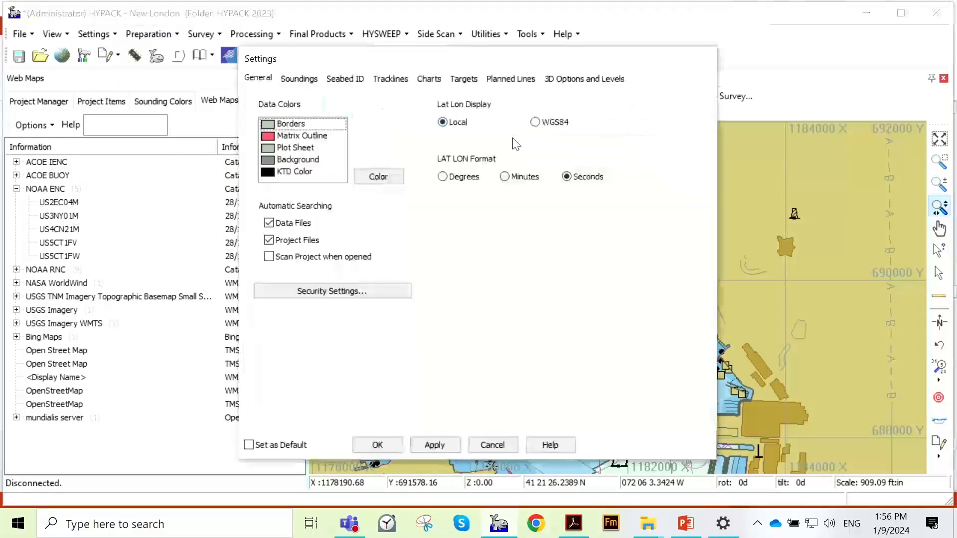
pyautogui.click(429, 78)
pyautogui.click(498, 240)
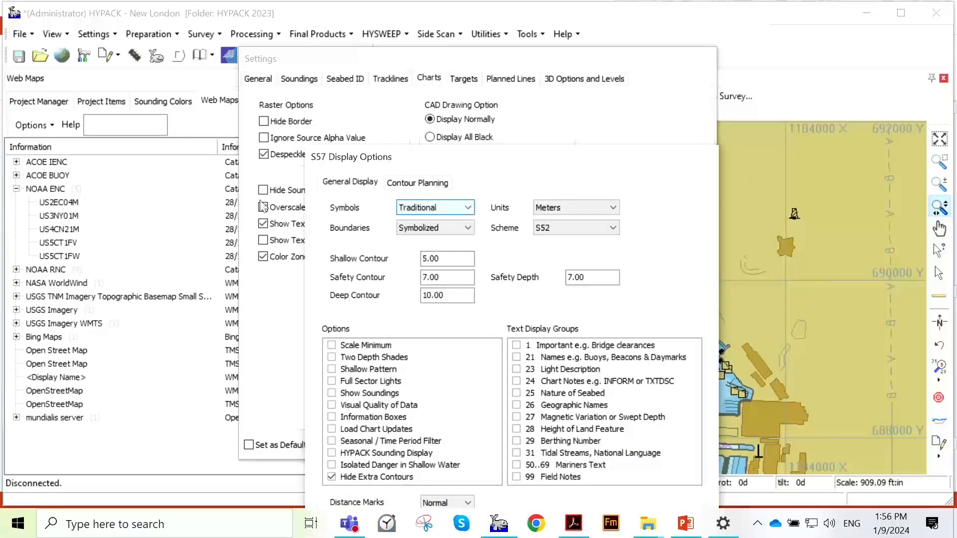
pyautogui.click(593, 206)
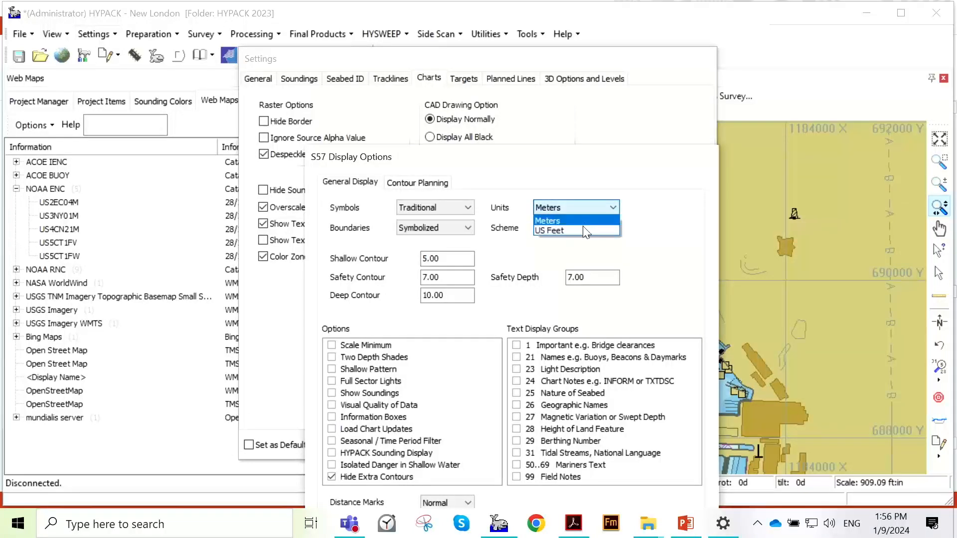
pyautogui.click(670, 238)
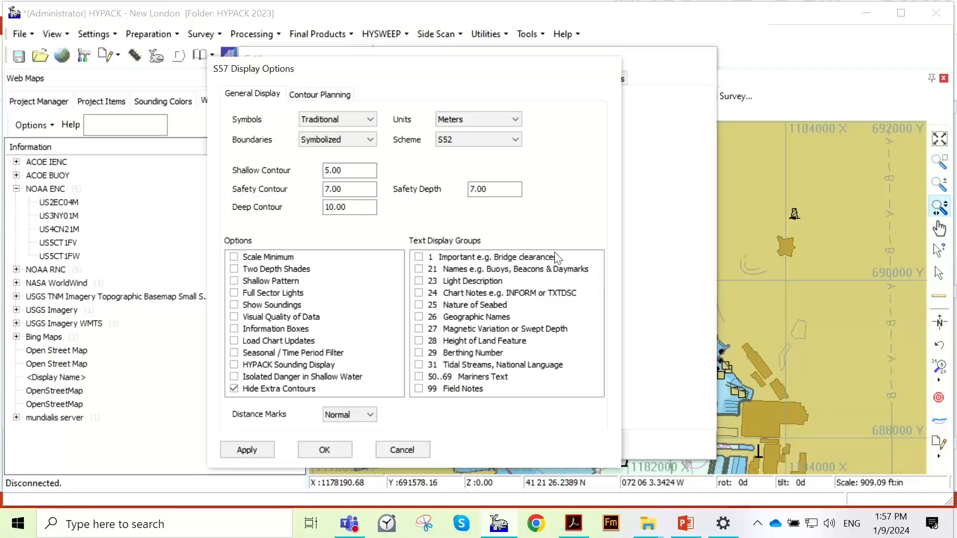
pyautogui.click(327, 449)
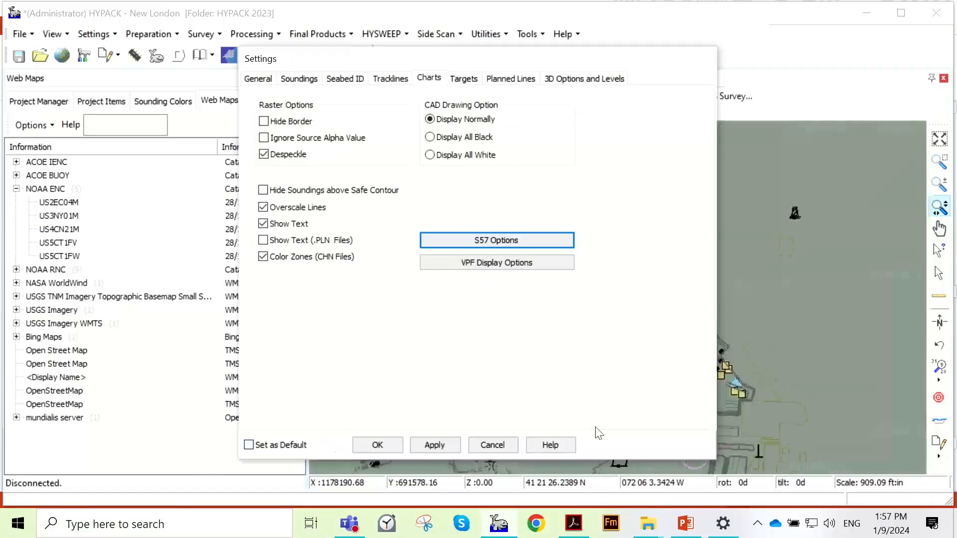
pyautogui.click(471, 443)
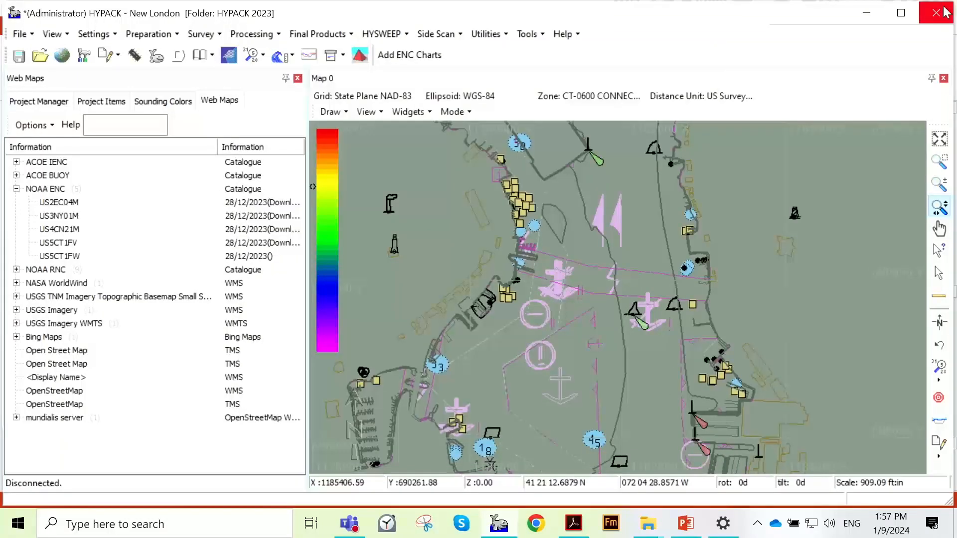